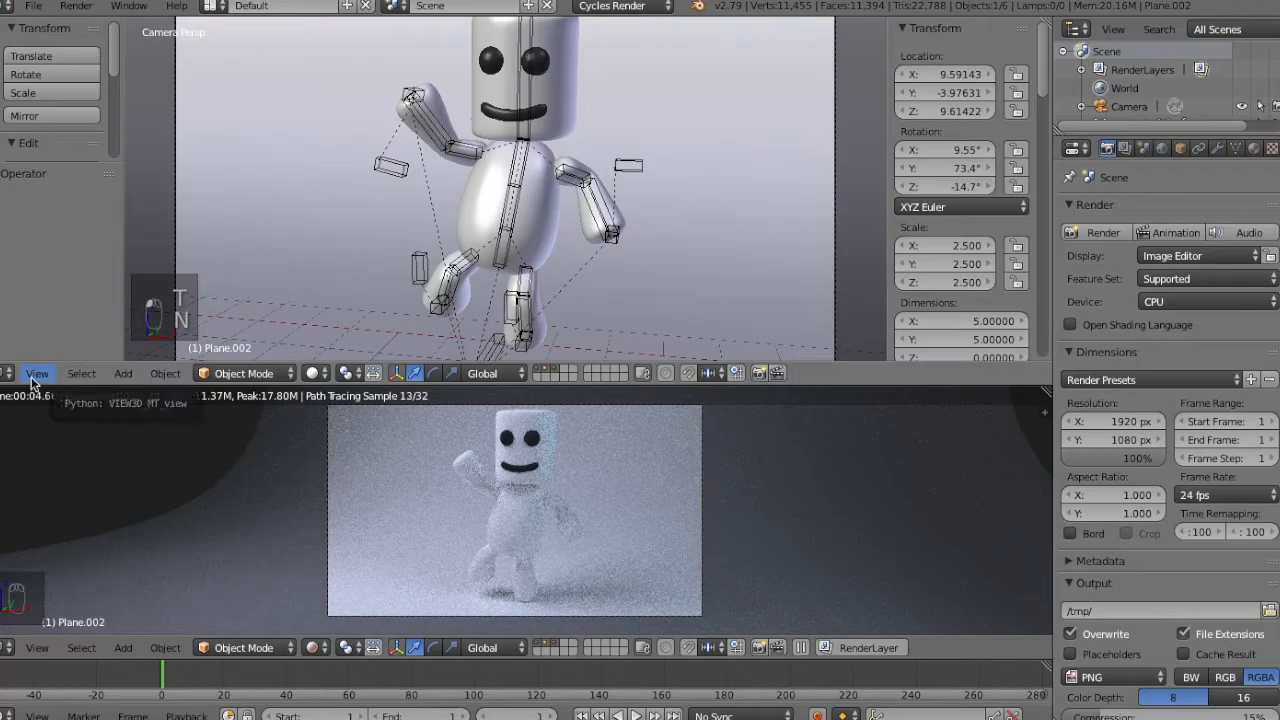
Select all bones of the character rig in Pose Mode and clear their rotation, location and scale.
right_click(504, 196)
key(ctrl+Tab)
key(a)
key(a)
key(a)
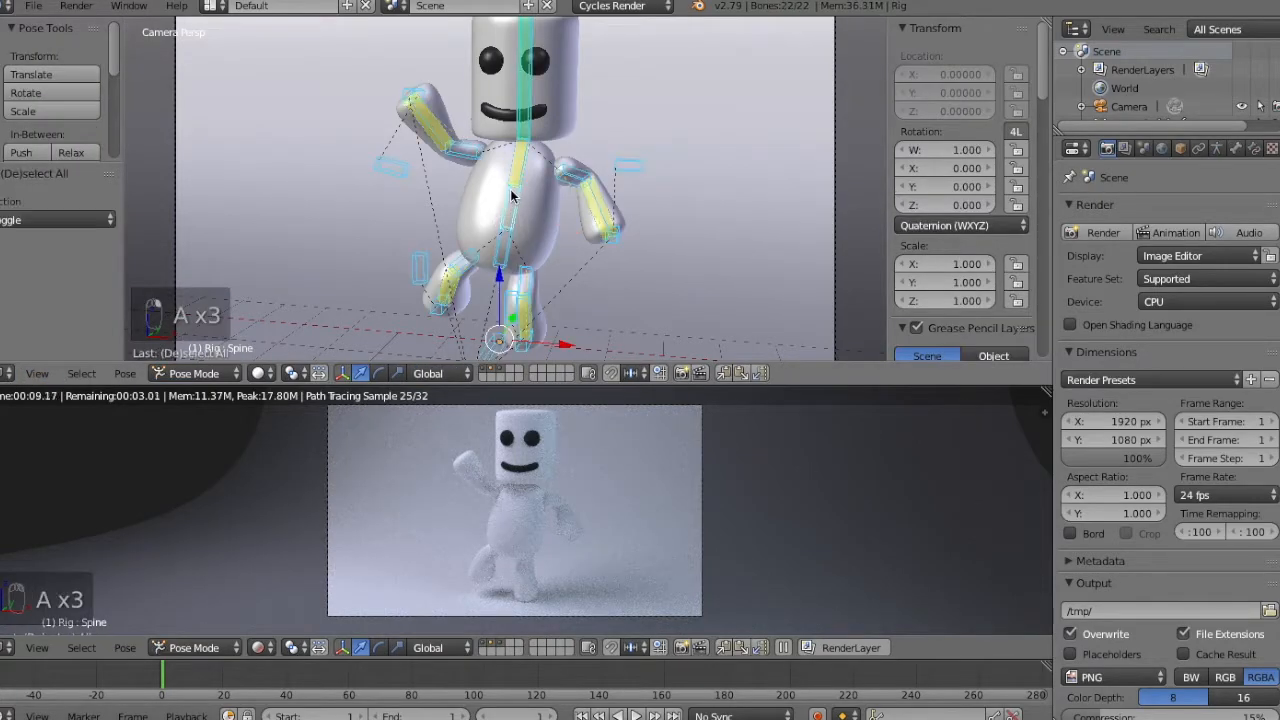
key(alt+r)
key(alt+g)
key(alt+s)
Select the marshmallow character mesh, show its material settings, and turn the upper 3D view into a Node Editor.
right_click(530, 197)
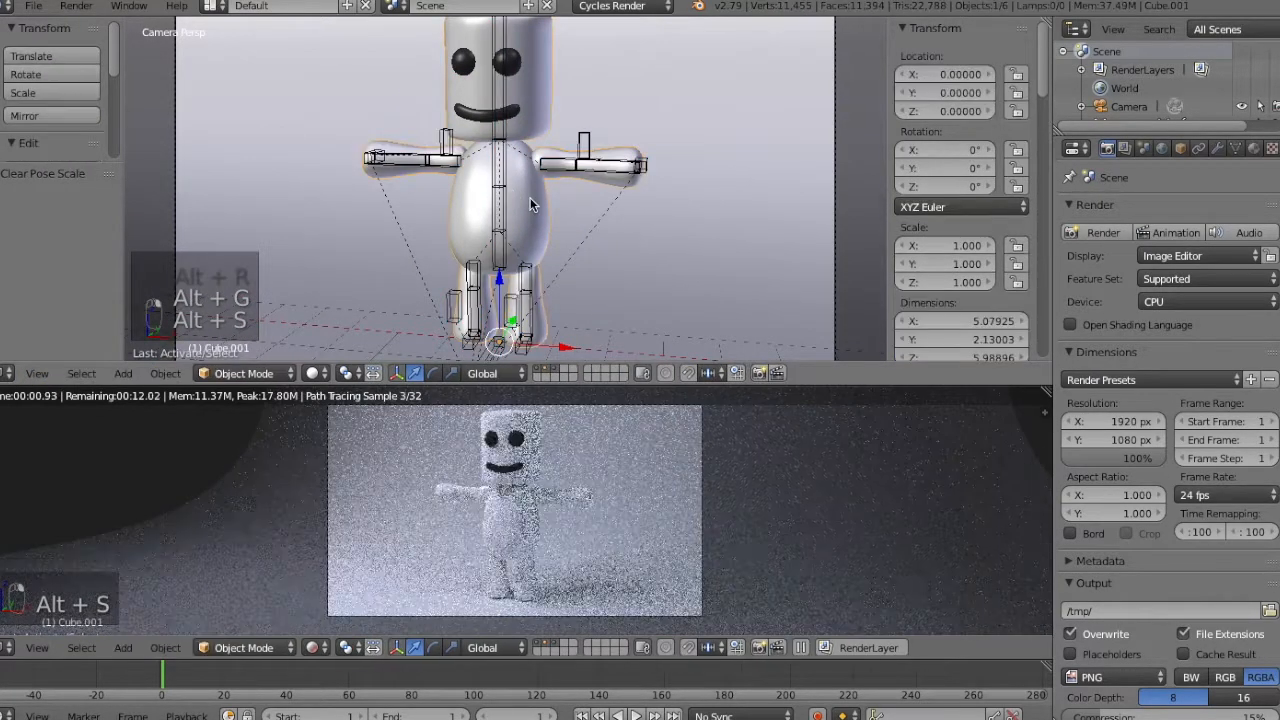
key(a)
click(1254, 148)
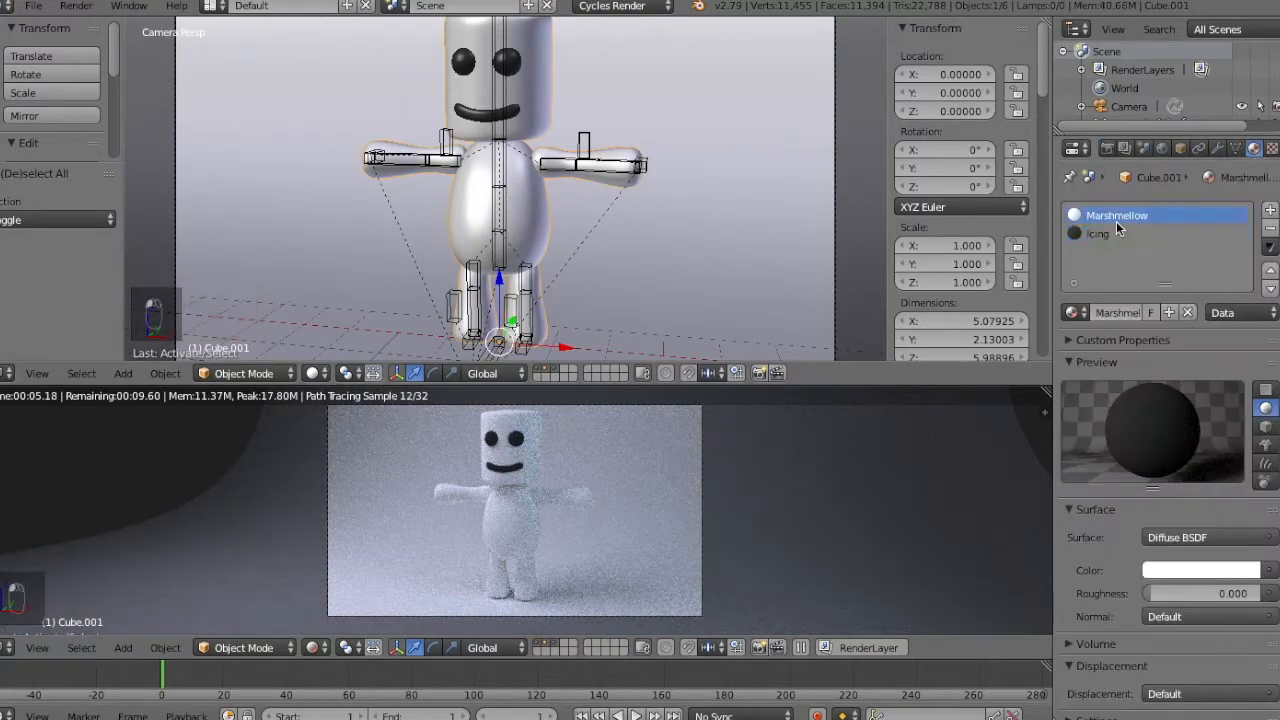
click(10, 373)
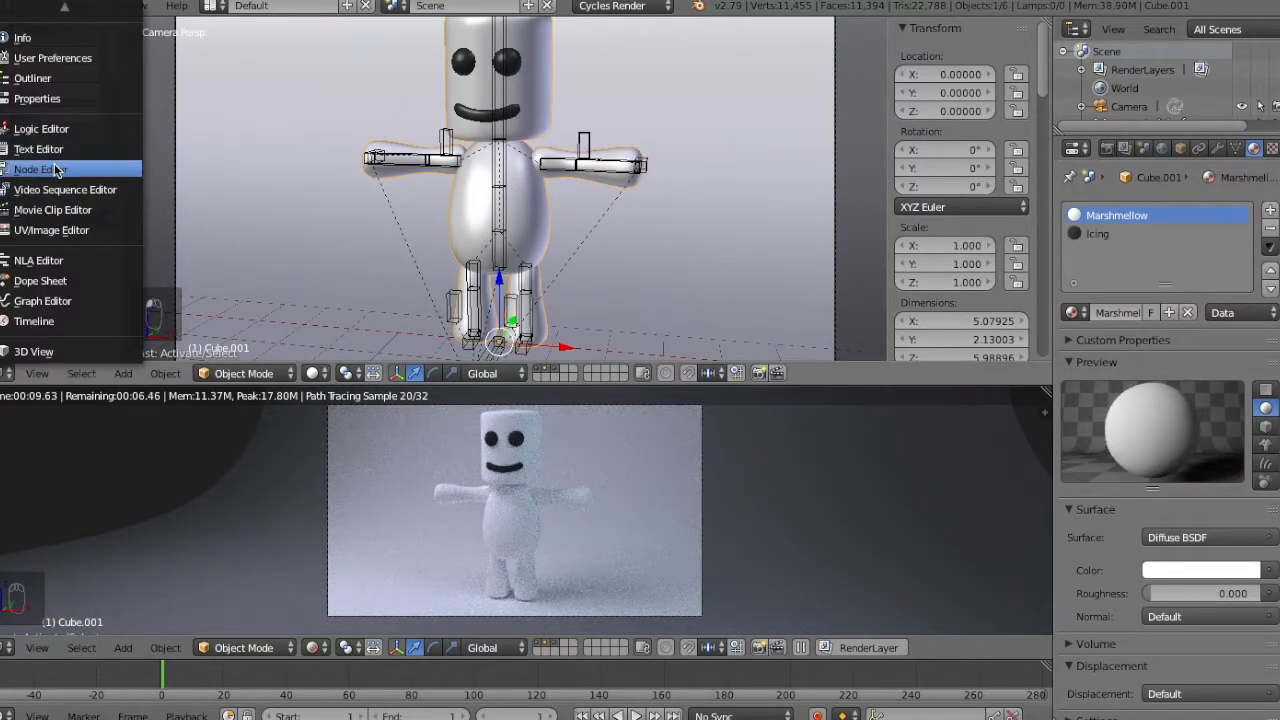
click(55, 168)
Spread the Marshmellow material's Diffuse BSDF and Material Output nodes apart to make room between them.
right_click(508, 163)
key(g)
click(620, 172)
right_click(339, 170)
key(g)
click(253, 172)
Add a Principled BSDF node to the Marshmellow material, placed above the Diffuse BSDF without inserting it into the link.
key(KP_Add)
key(KP_Add)
key(KP_Add)
key(KP_Add)
key(KP_Add)
key(KP_Add)
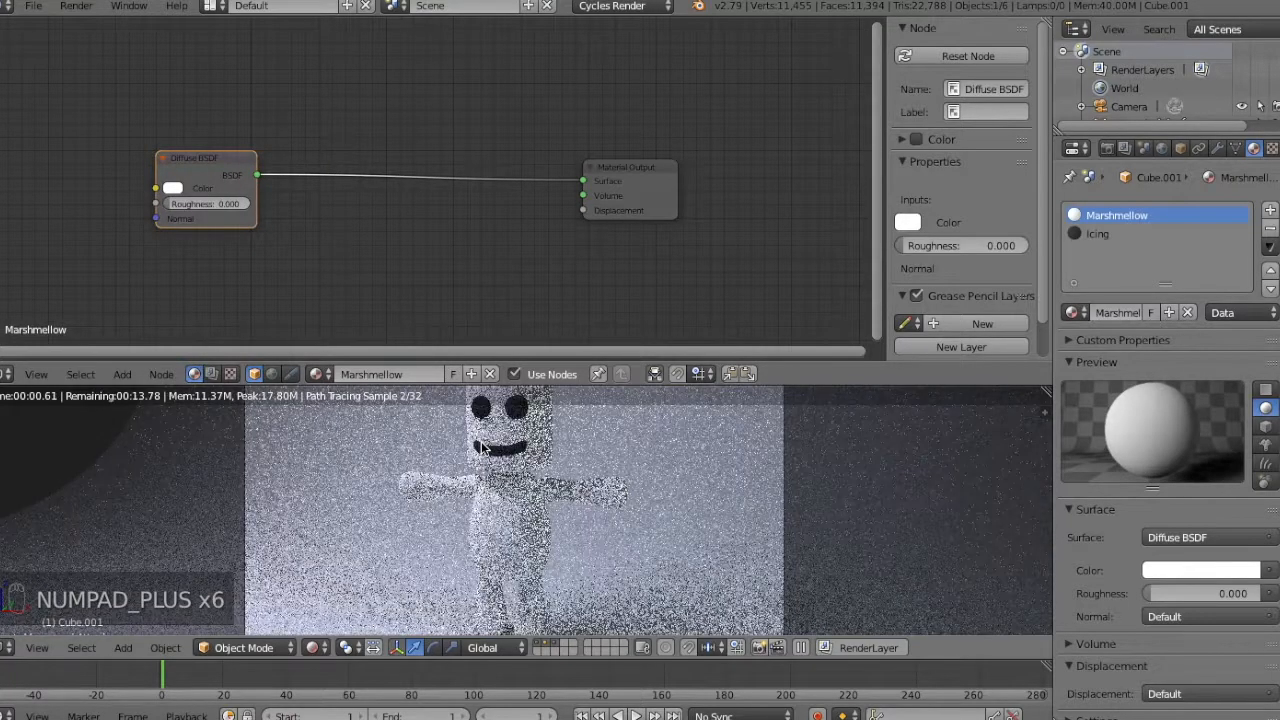
shift+middle_drag(482, 448, 546, 519)
middle_drag(498, 214, 582, 222)
key(shift+a)
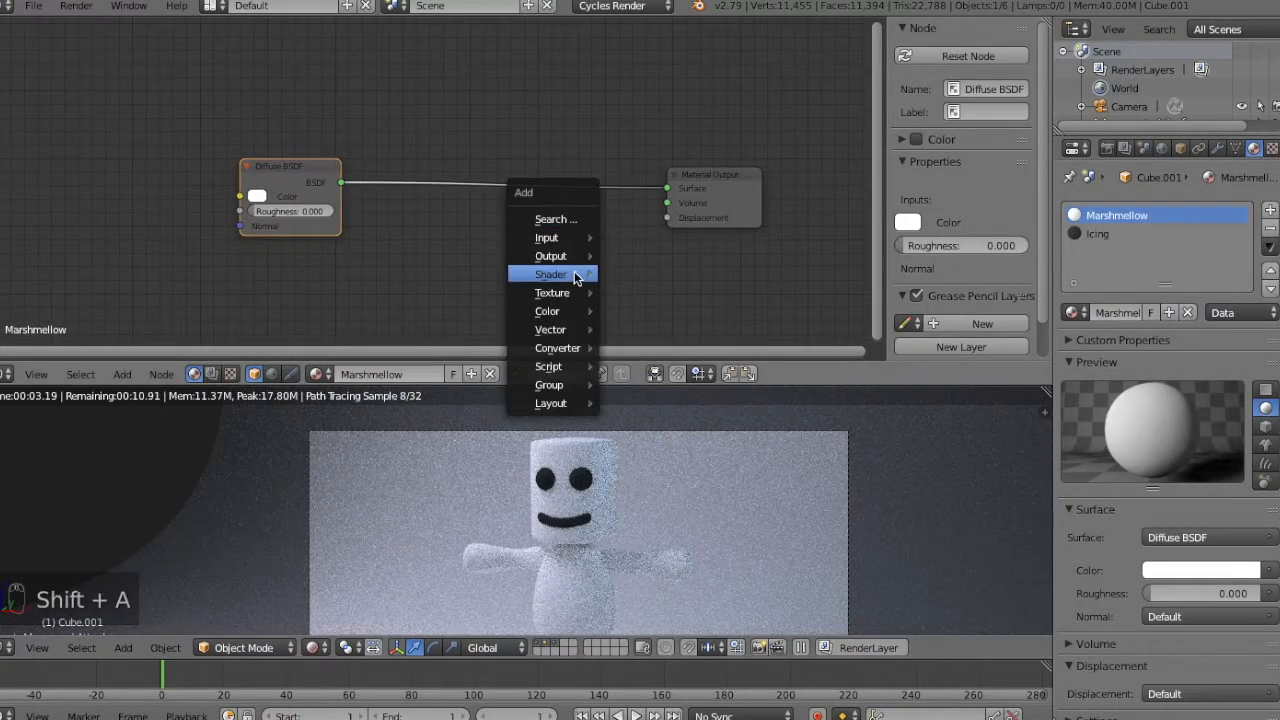
mouse_move(574, 274)
click(681, 477)
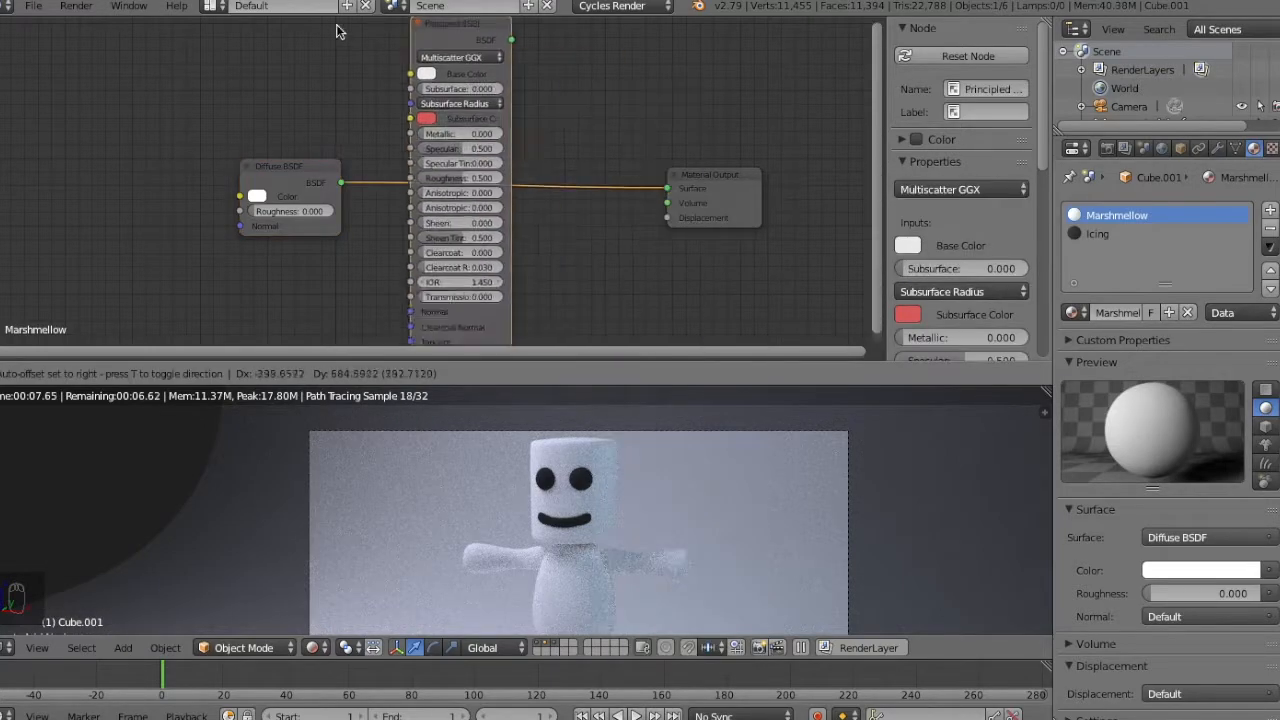
click(148, 83)
Delete the Diffuse BSDF node and connect the Principled BSDF output to the Material Output's Surface input.
click(266, 177)
key(x)
drag(197, 104, 667, 188)
drag(183, 112, 513, 81)
Set the Principled BSDF's Specular value to 0.
key(KP_Subtract)
key(KP_Subtract)
key(KP_Subtract)
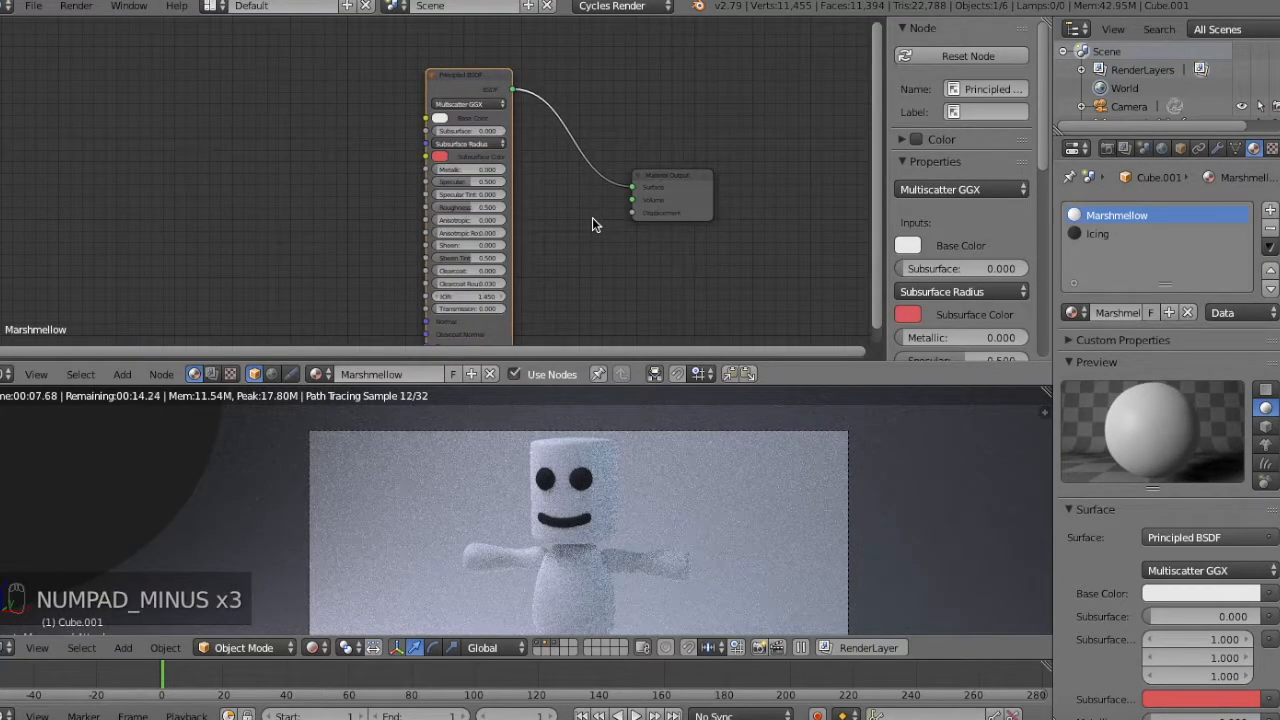
key(KP_Subtract)
key(KP_Subtract)
key(KP_Add)
key(KP_Add)
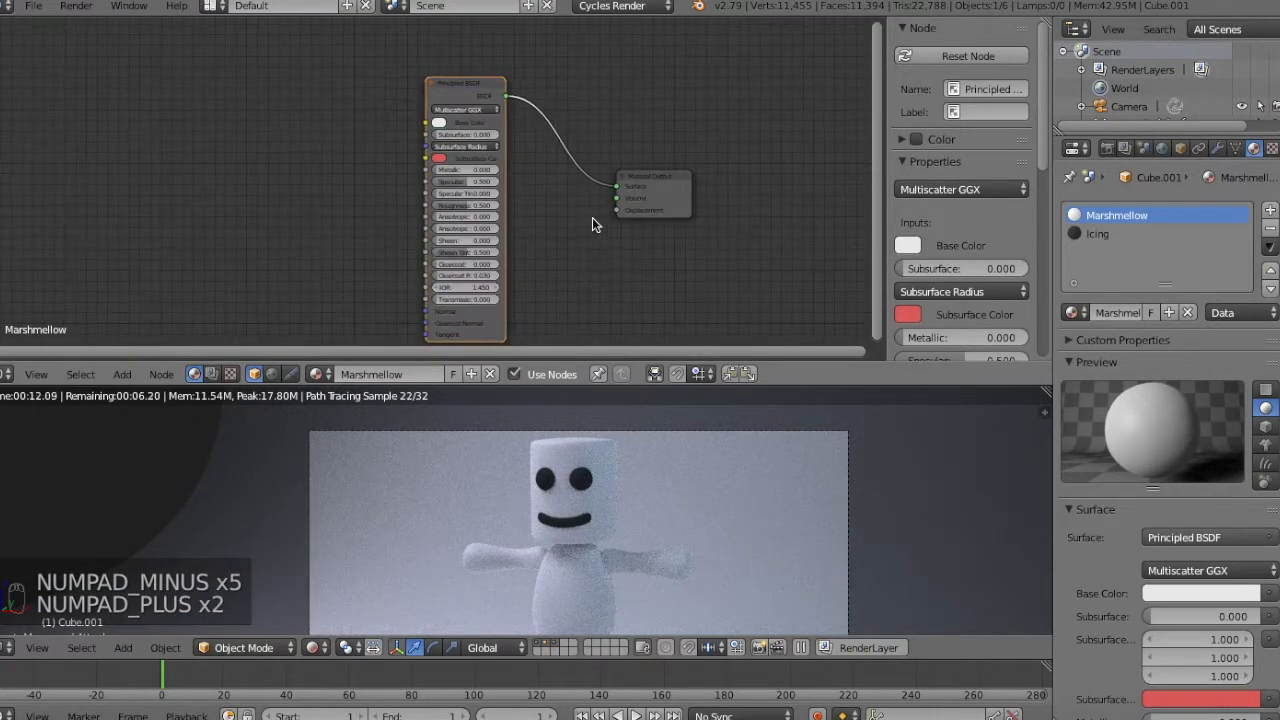
key(shift+a)
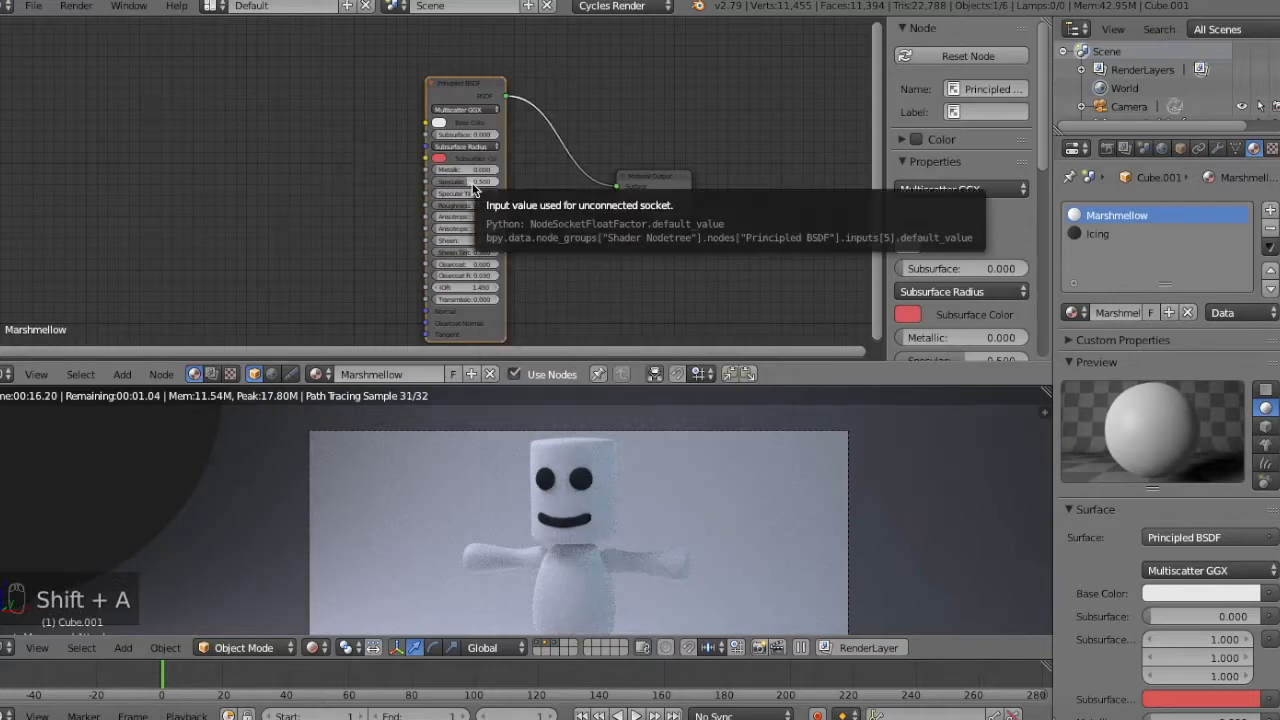
drag(483, 186, 440, 188)
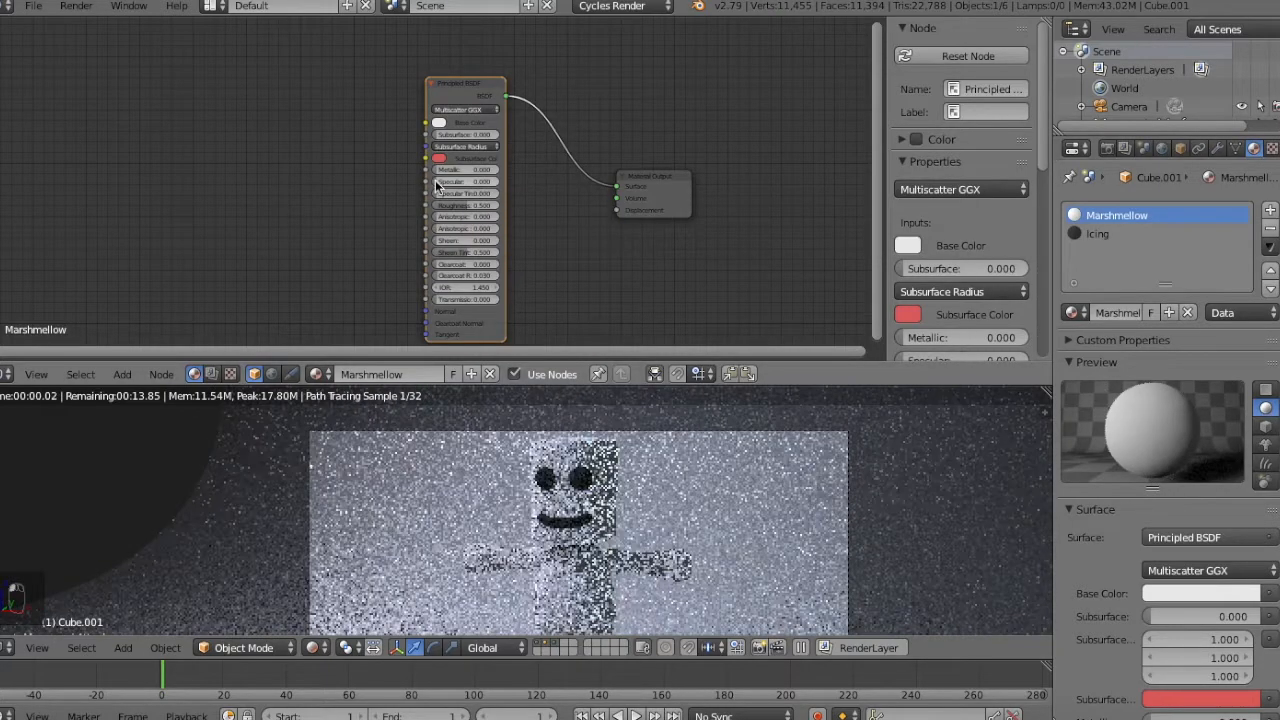
Make the Principled BSDF's Subsurface Color pure white and tint its Base Color light blue.
click(440, 159)
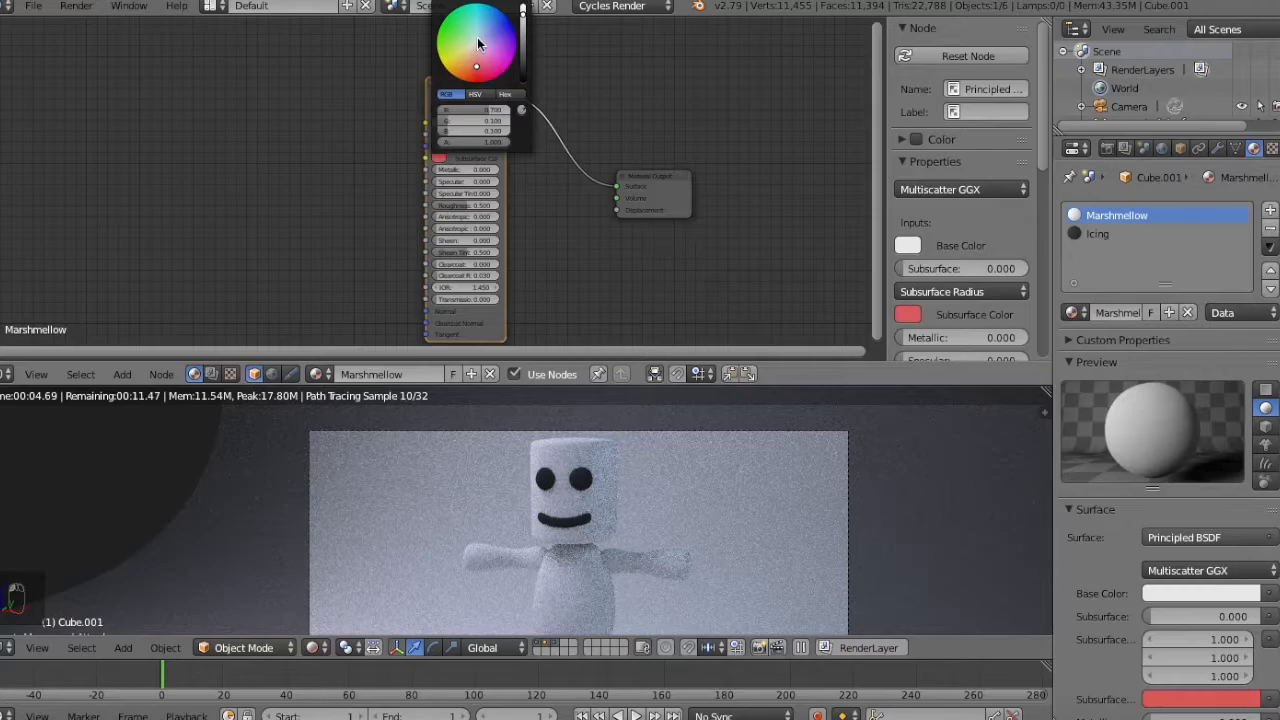
drag(523, 14, 523, 4)
click(440, 159)
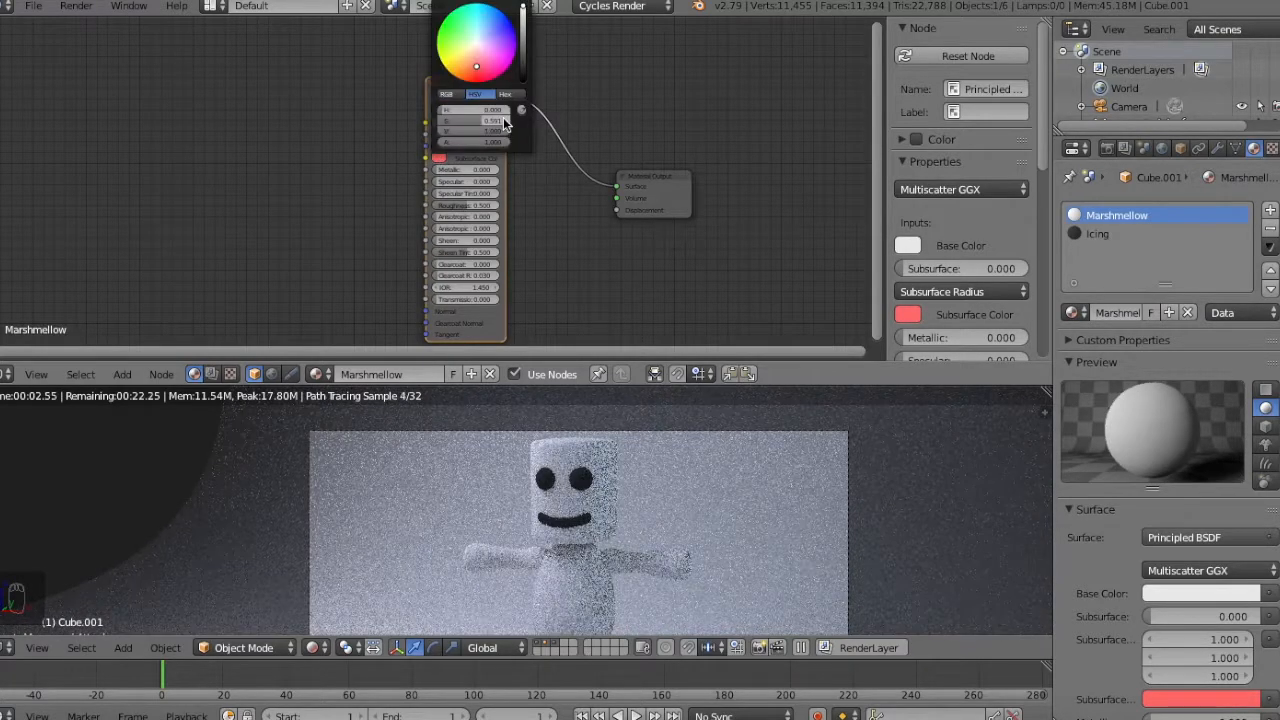
mouse_move(474, 122)
mouse_down()
mouse_move(537, 122)
mouse_move(523, 131)
mouse_up()
click(440, 124)
drag(477, 171, 481, 168)
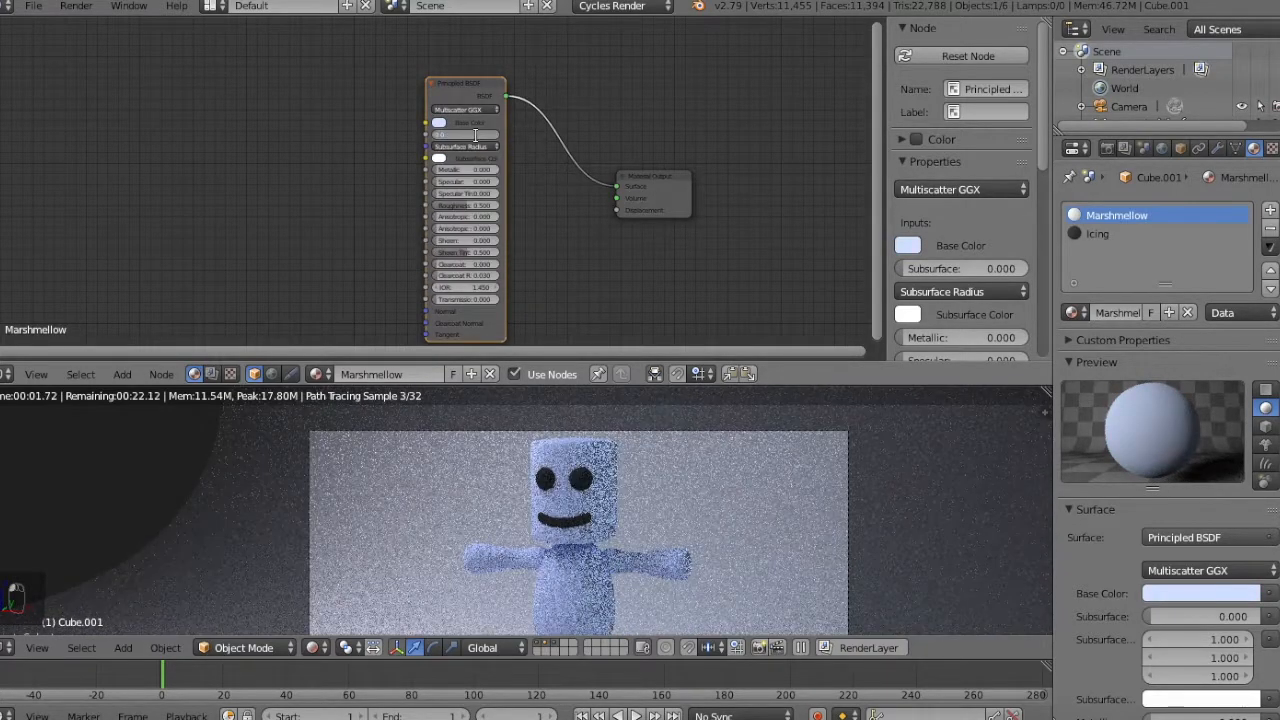
Set the Principled BSDF's Subsurface amount to 0.8.
key(KP_Add)
key(KP_Add)
key(KP_Add)
key(KP_Add)
key(KP_Add)
key(KP_Add)
key(KP_Add)
key(KP_Add)
key(KP_Add)
key(KP_Add)
key(KP_Add)
key(KP_Add)
key(KP_Add)
key(KP_Add)
key(KP_Add)
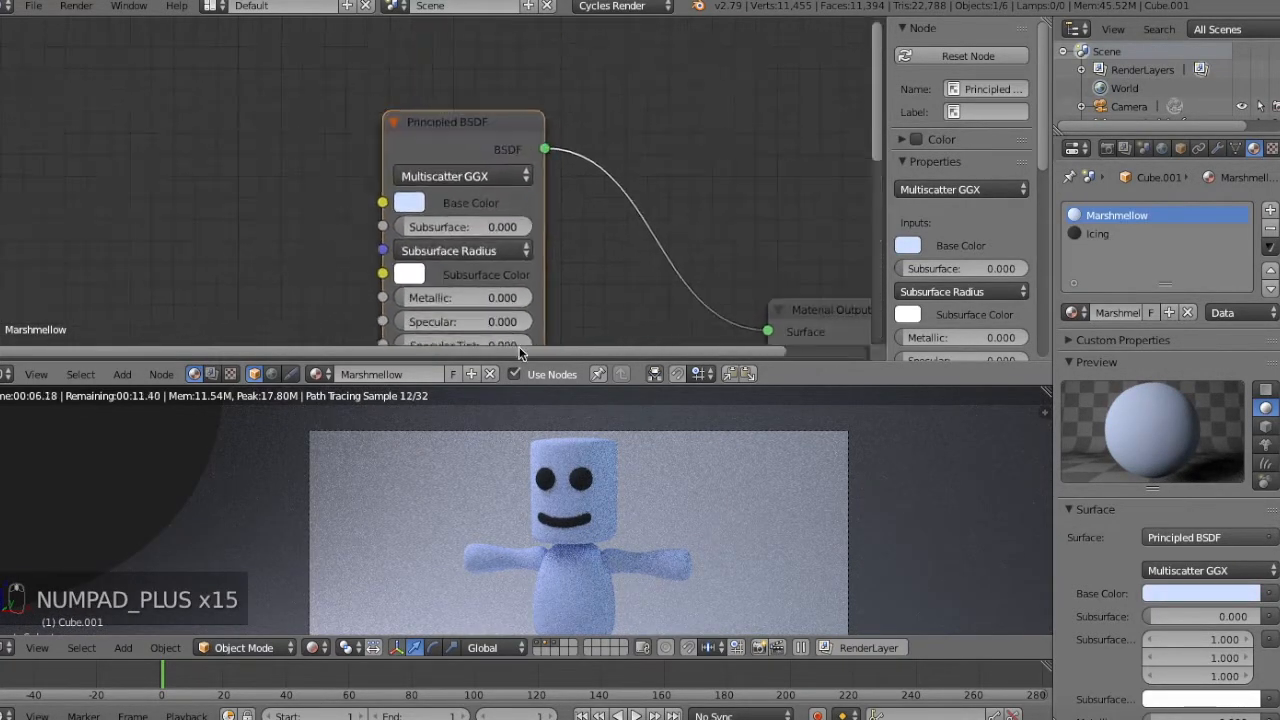
text(.8)
key(Return)
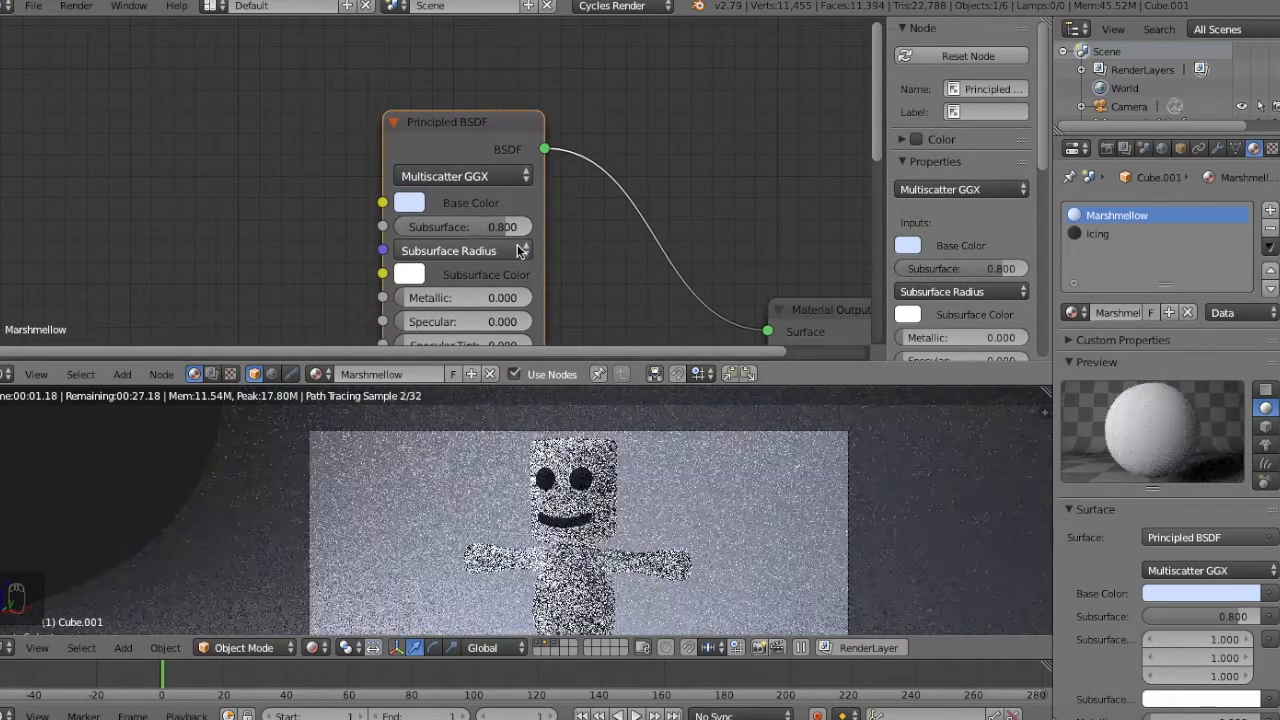
Set all three Subsurface Radius values to 10 and shift the Base Color toward a pale cyan-blue.
click(491, 250)
click(490, 281)
text(10)
key(Tab)
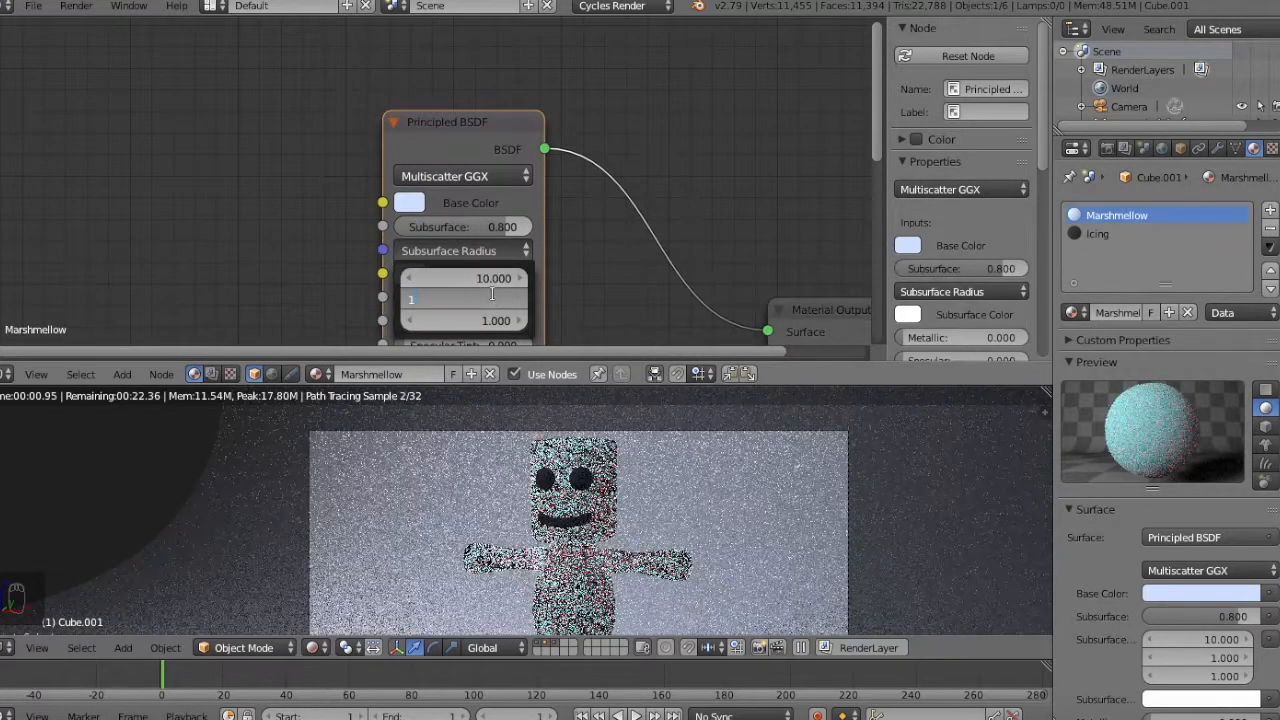
text(10)
key(Tab)
text(10)
key(Return)
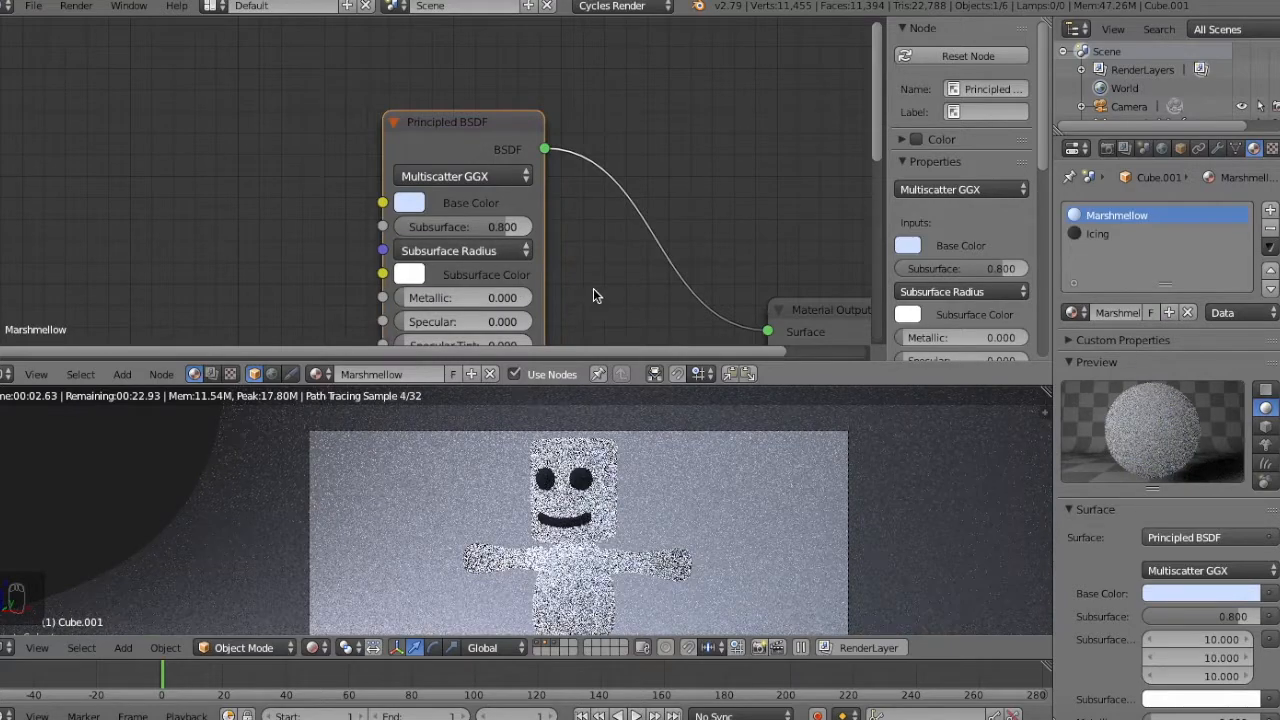
click(409, 202)
click(491, 288)
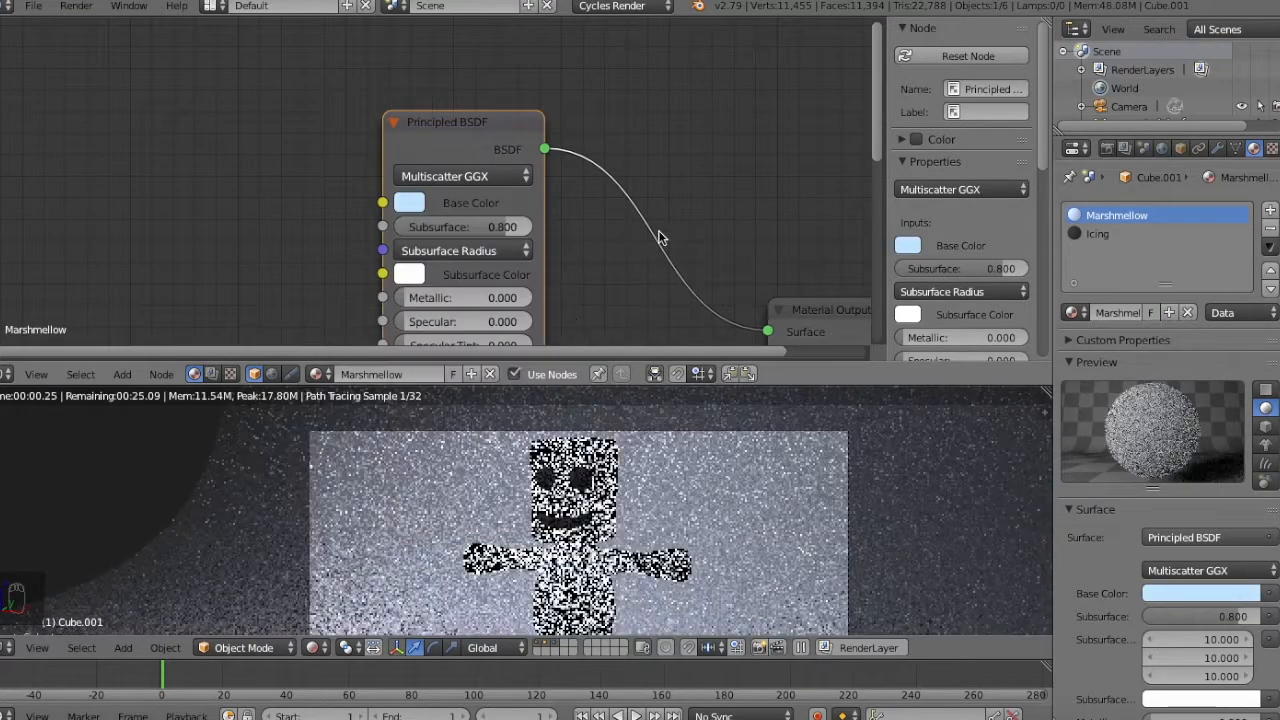
Set all three Subsurface Radius values to 5 and shift the Base Color to a pale lavender-blue.
click(471, 250)
click(489, 281)
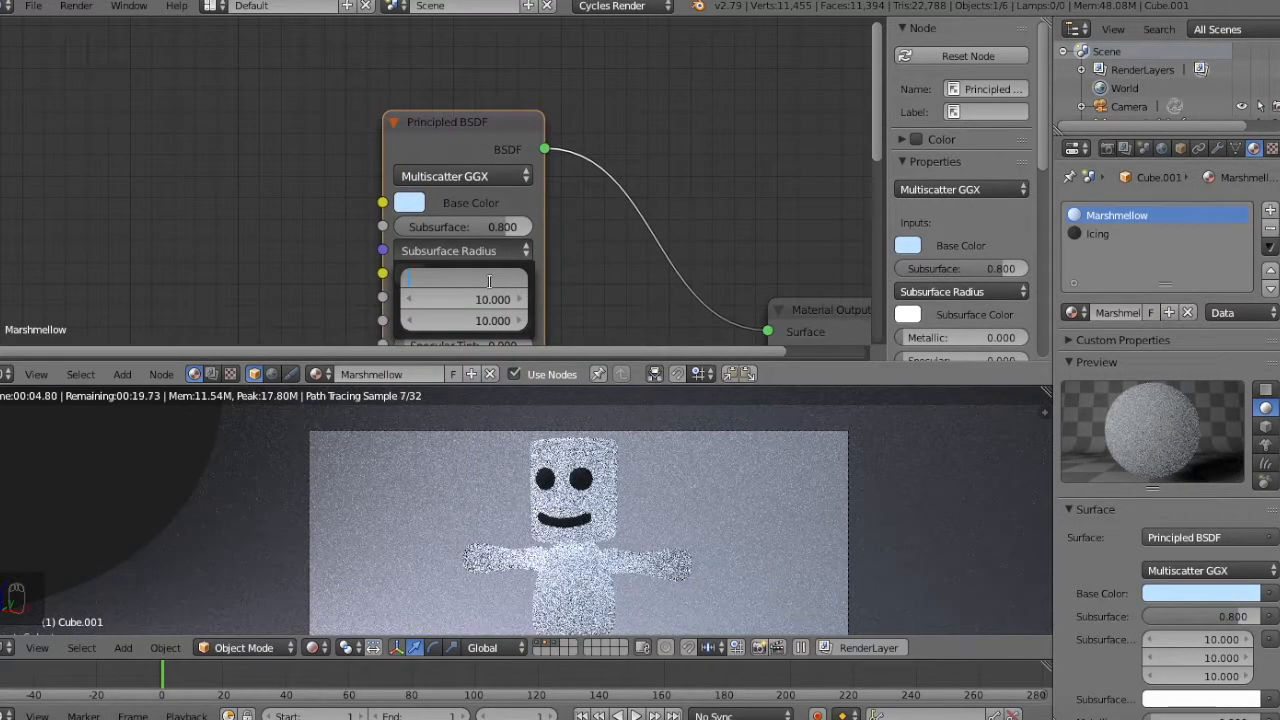
text(5)
key(Tab)
text(5)
key(Tab)
text(5)
key(Return)
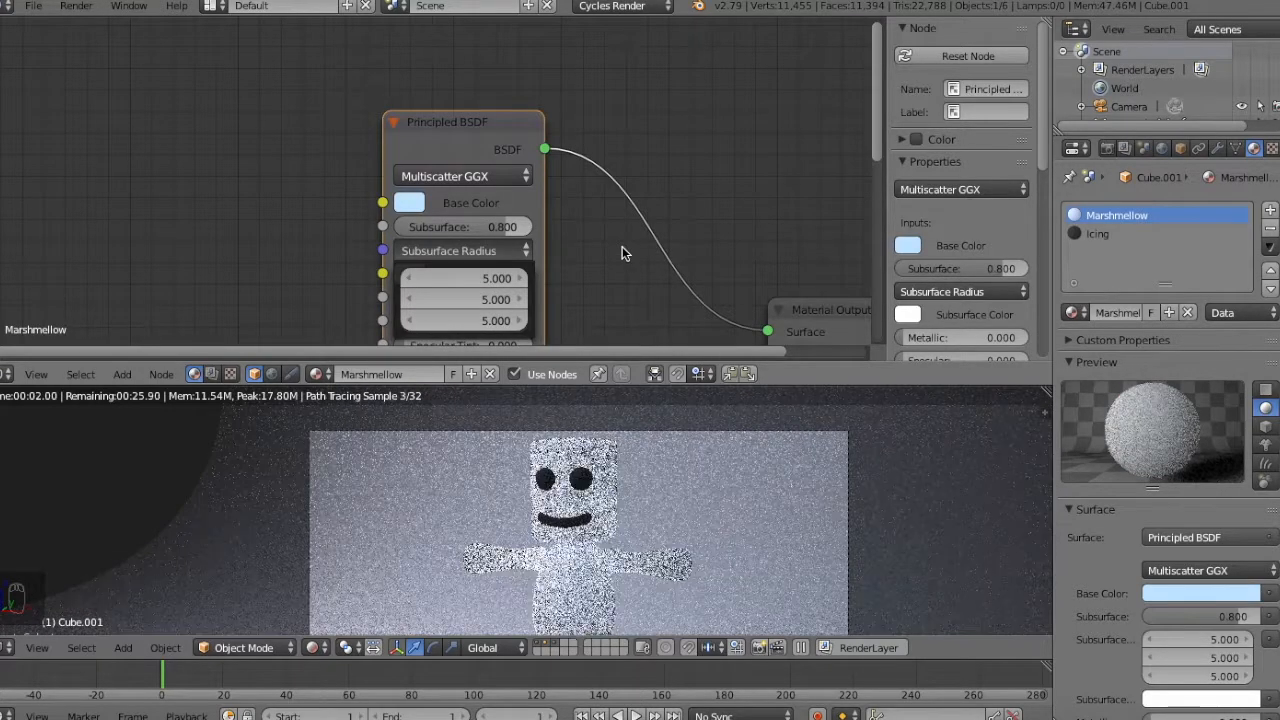
click(409, 202)
click(491, 292)
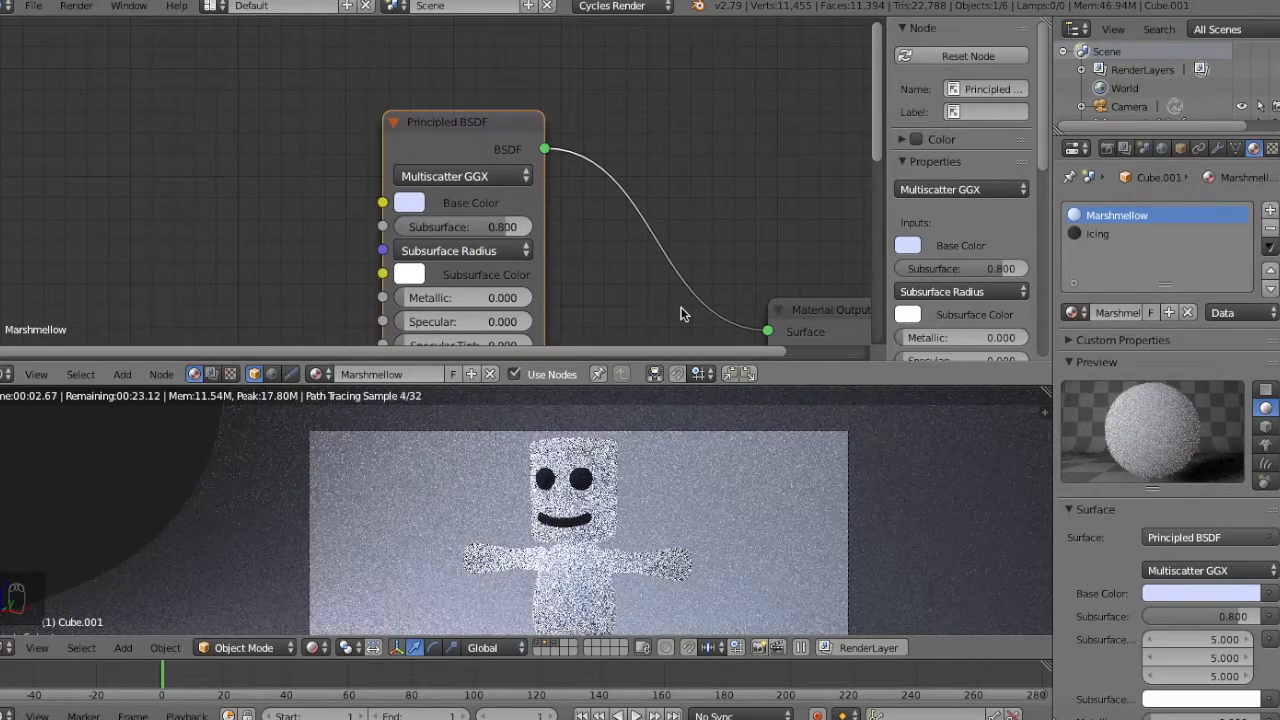
Try resetting the Principled BSDF node to its default values, and undo the reset.
key(KP_Subtract)
key(KP_Subtract)
key(KP_Subtract)
key(KP_Subtract)
key(KP_Subtract)
key(KP_Subtract)
key(KP_Subtract)
key(KP_Subtract)
key(KP_Subtract)
key(KP_Subtract)
key(KP_Subtract)
key(KP_Subtract)
key(KP_Subtract)
key(KP_Subtract)
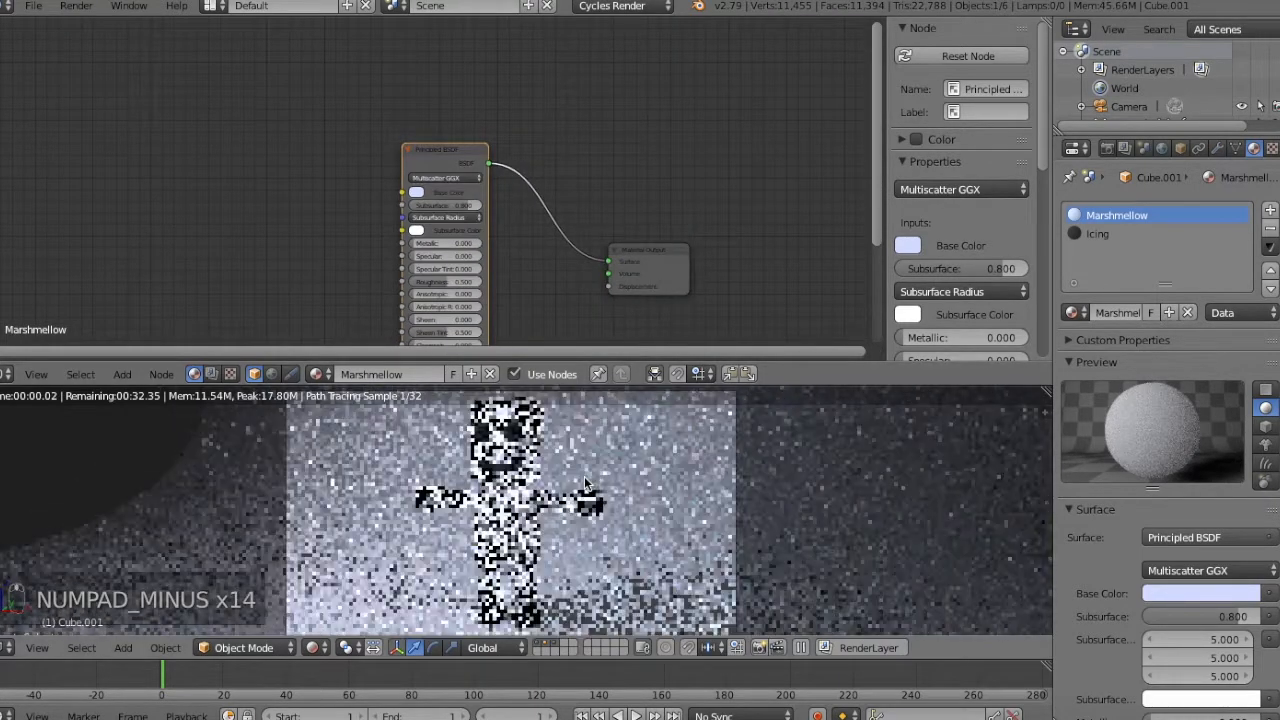
key(KP_Subtract)
key(KP_Subtract)
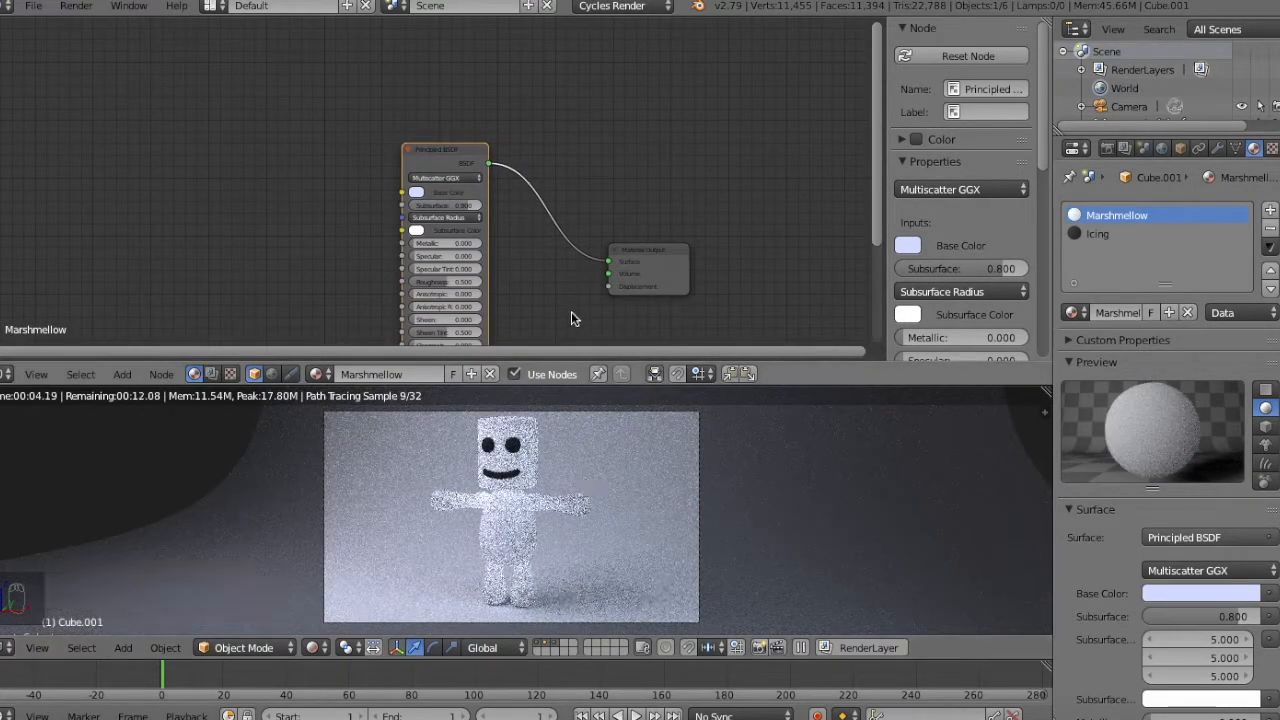
middle_drag(571, 312, 538, 214)
key(BackSpace)
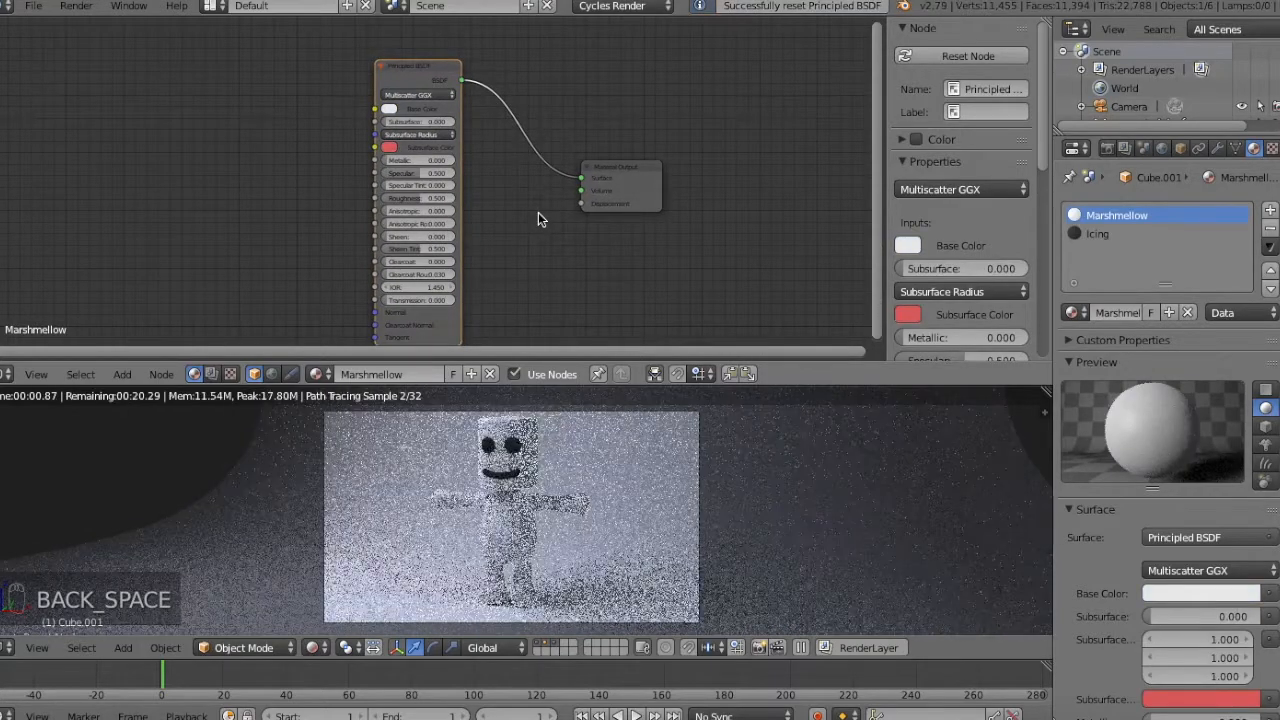
key(super+z)
Switch to the Icing material and reposition its Diffuse BSDF node.
key(KP_Add)
key(KP_Add)
key(KP_Add)
key(KP_Add)
key(KP_Add)
key(KP_Add)
key(KP_Add)
key(KP_Add)
key(KP_Add)
key(KP_Add)
middle_drag(538, 218, 500, 211)
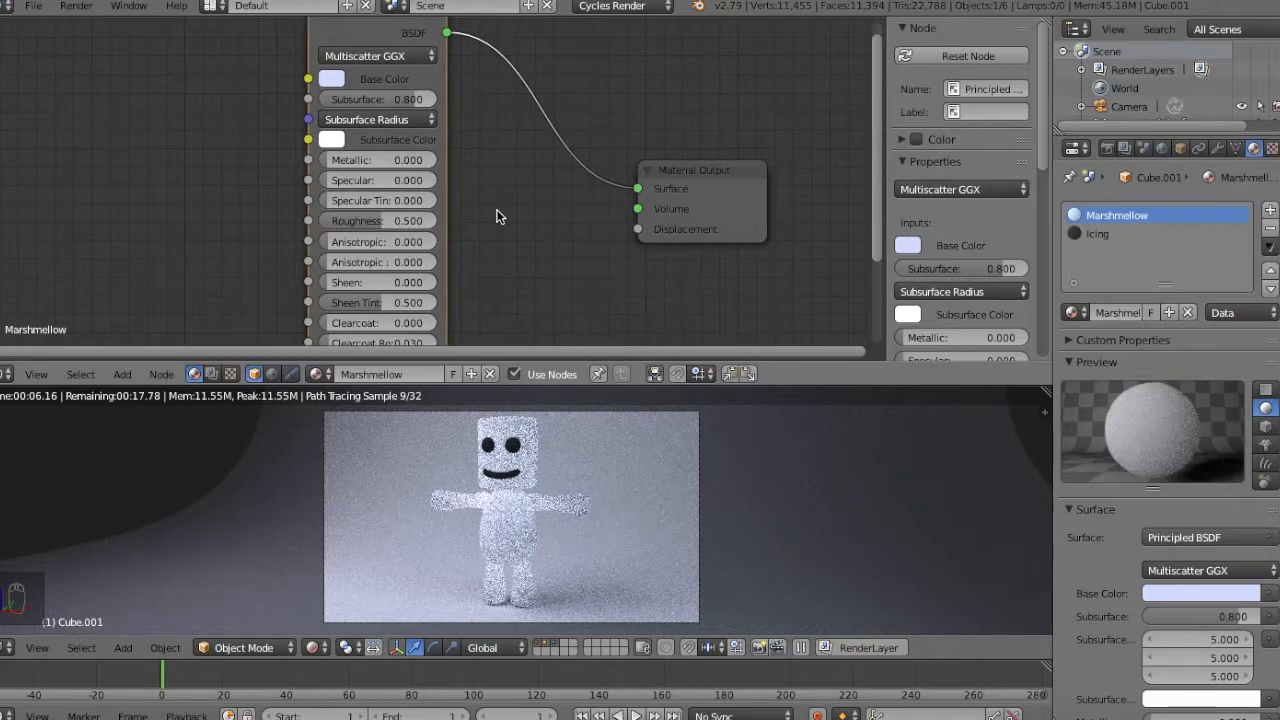
click(1117, 240)
key(g)
click(410, 147)
Duplicate the Icing material's Diffuse BSDF node below the original and convert the copy to a Glossy BSDF.
key(shift+a)
mouse_move(413, 150)
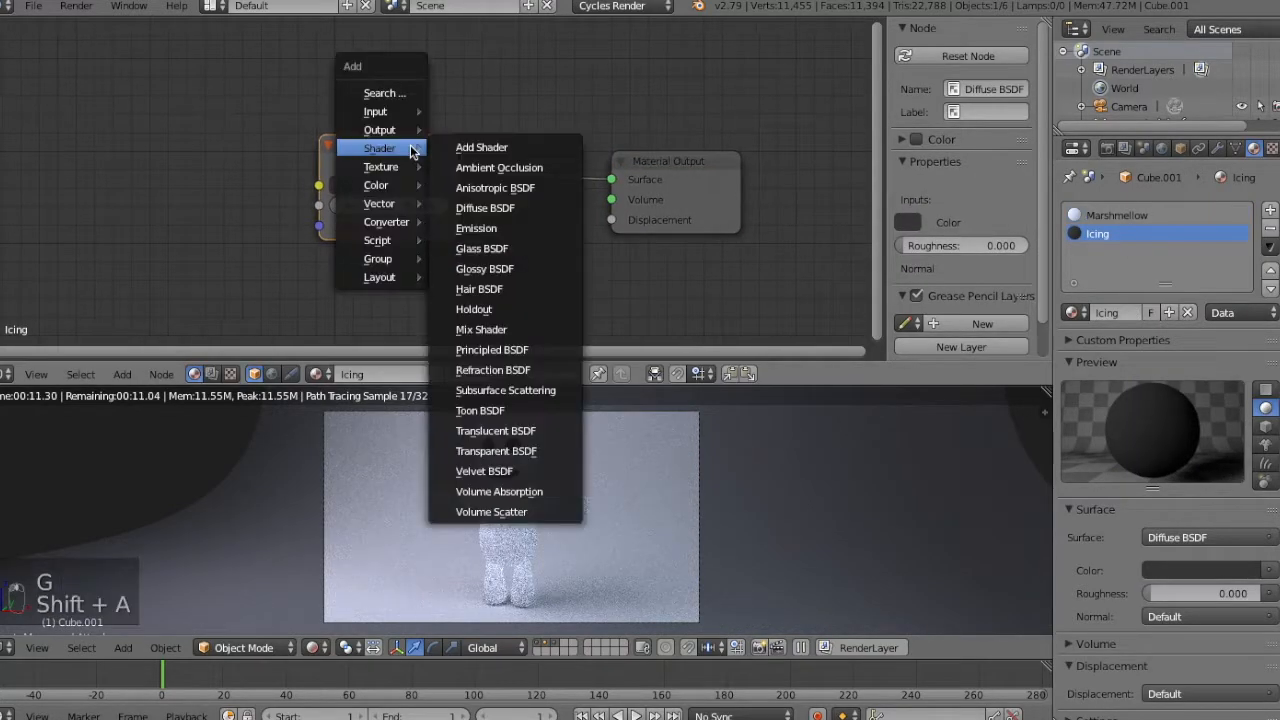
key(KP_Subtract)
key(KP_Subtract)
key(KP_Subtract)
key(KP_Subtract)
key(KP_Subtract)
key(KP_Subtract)
key(KP_Subtract)
key(KP_Subtract)
key(KP_Subtract)
key(KP_Subtract)
key(KP_Subtract)
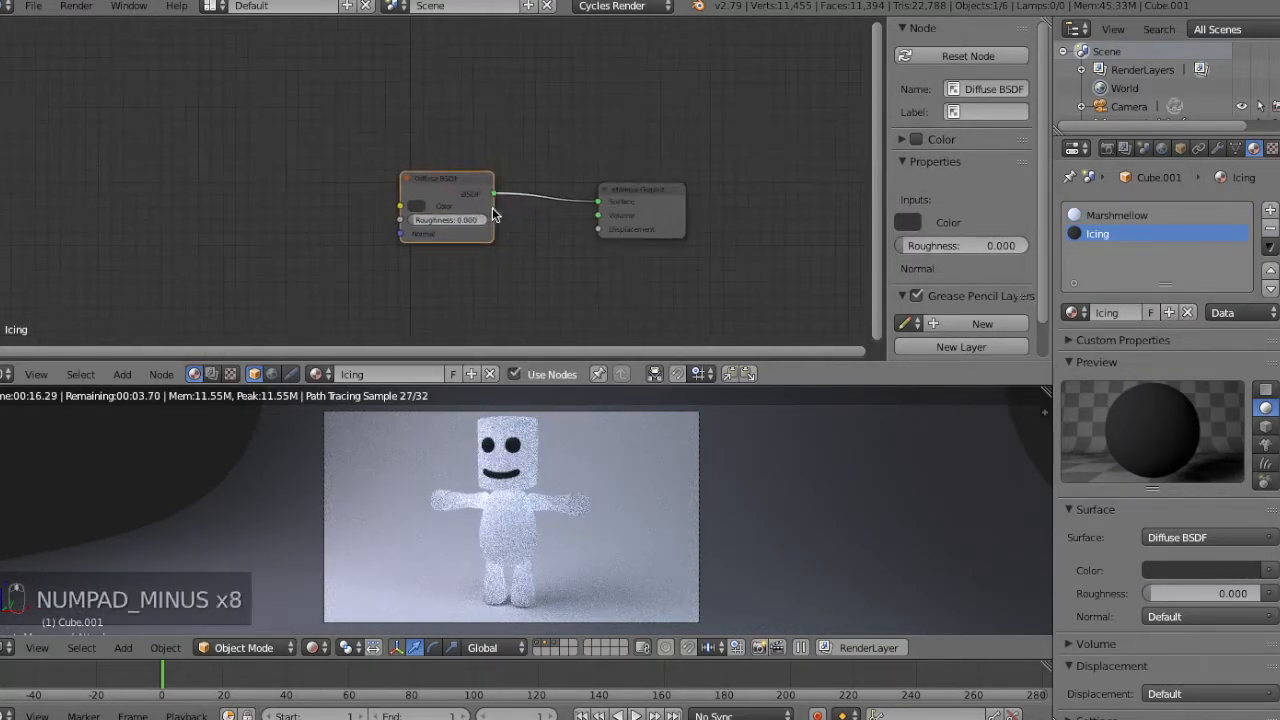
key(shift+d)
click(486, 289)
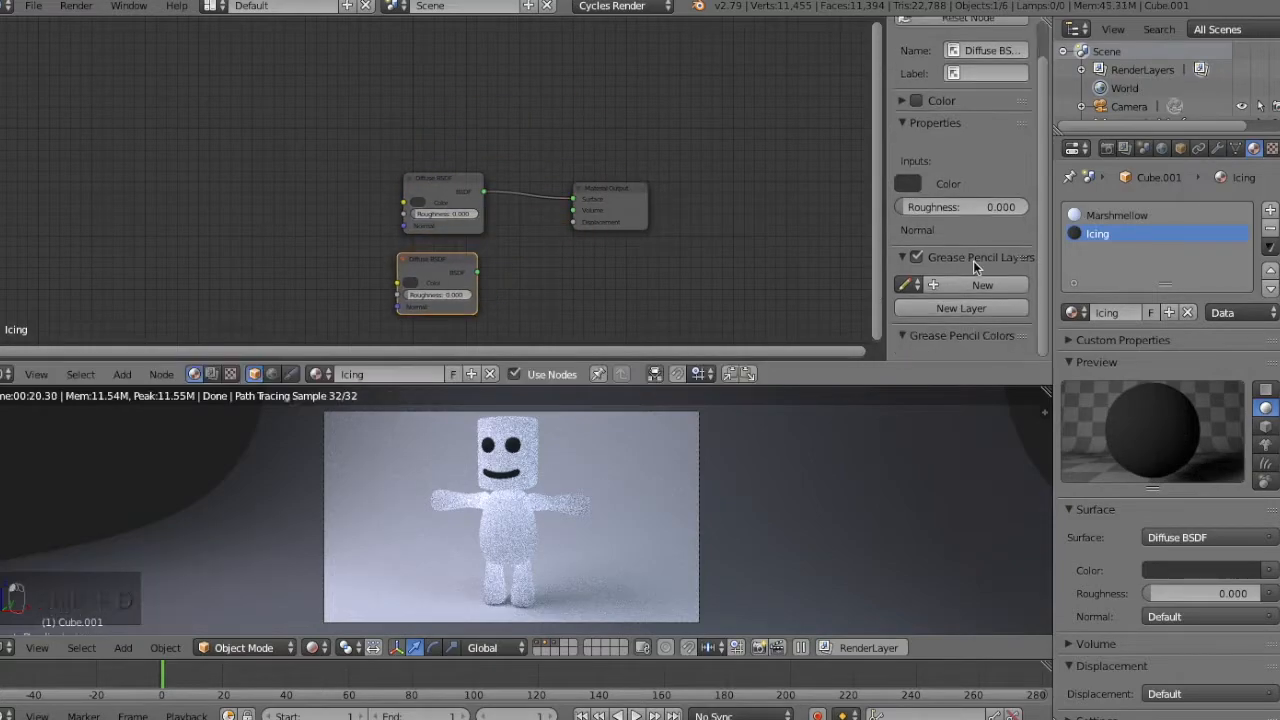
key(shift+s)
mouse_move(479, 266)
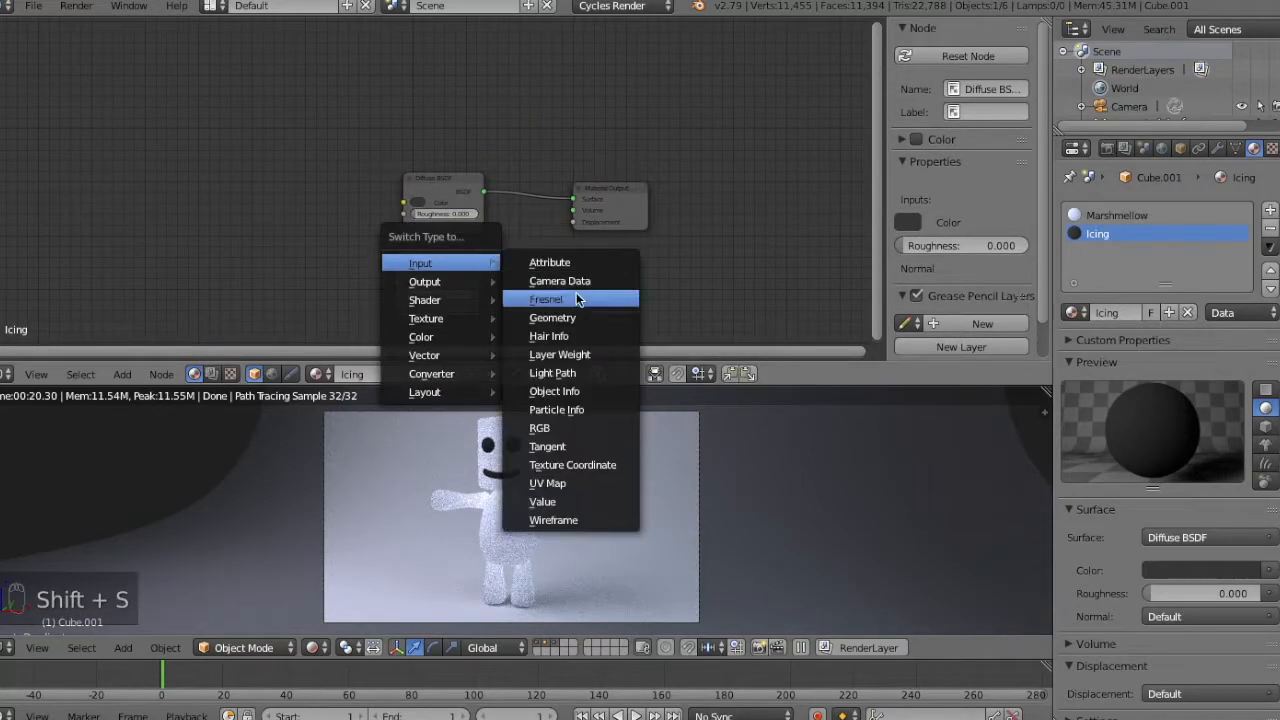
mouse_move(408, 302)
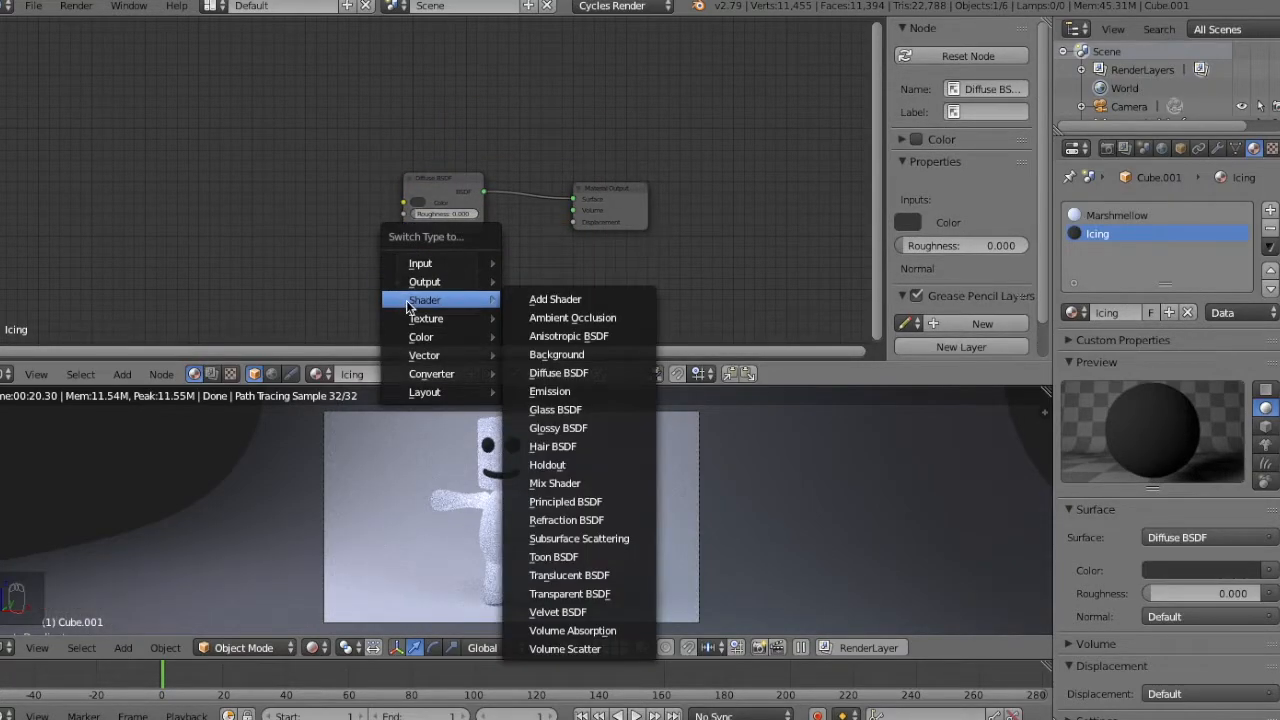
click(558, 428)
Duplicate the Glossy BSDF node above the Diffuse BSDF and convert the copy to a Fresnel node.
key(shift+d)
click(463, 86)
key(shift+s)
key(shift+s)
mouse_move(463, 86)
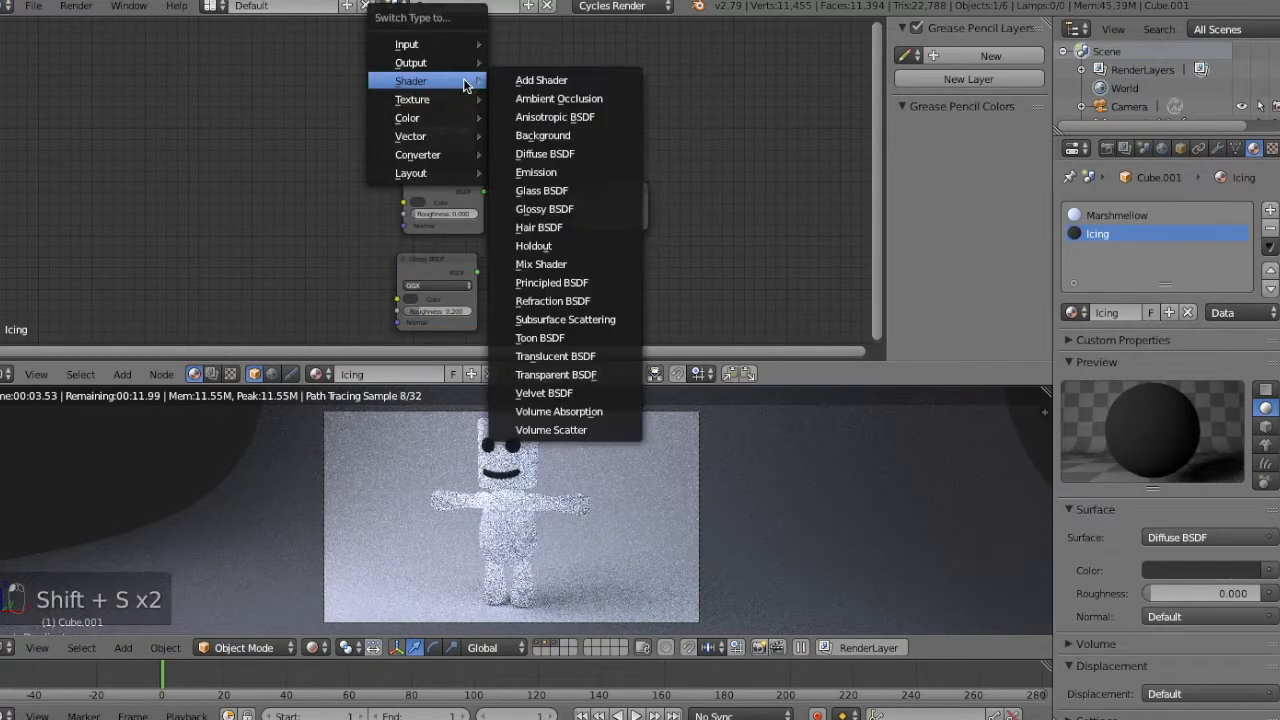
mouse_move(450, 44)
click(540, 80)
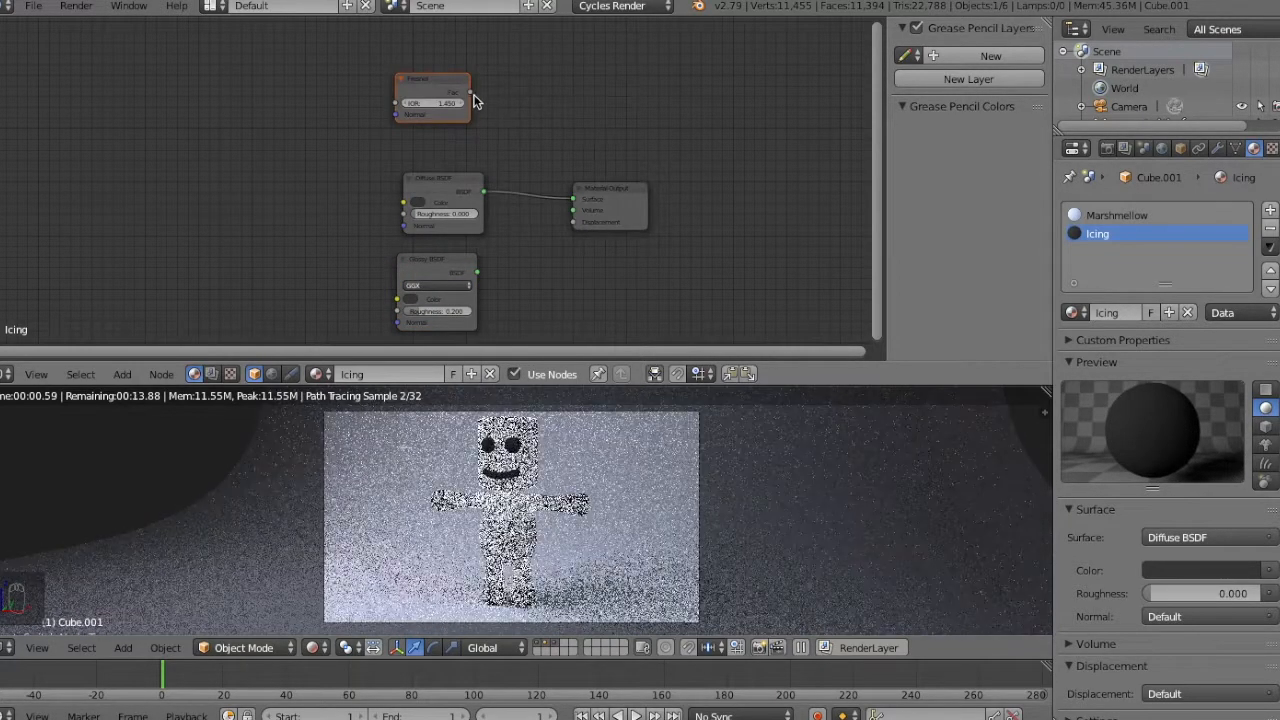
Move the Diffuse BSDF, Glossy BSDF and Fresnel nodes together farther away from the Material Output.
right_click(442, 201)
shift+right_click(444, 270)
shift+right_click(431, 88)
key(g)
click(283, 93)
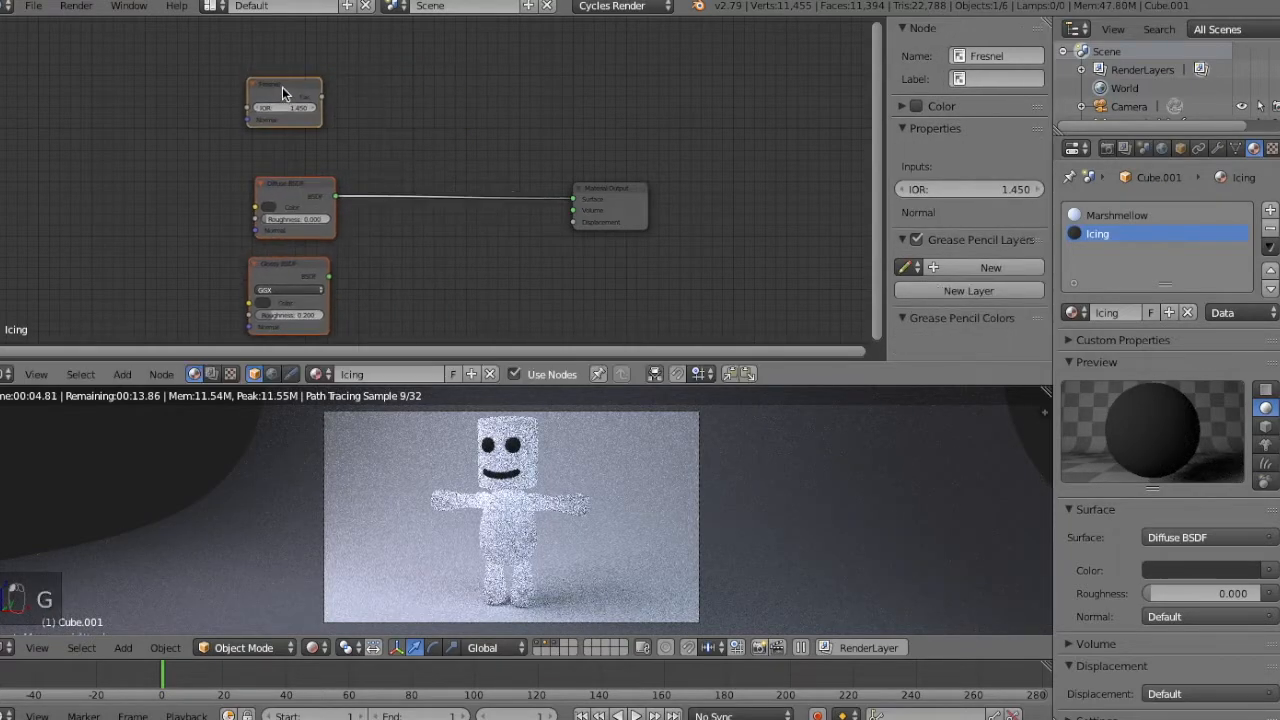
Insert a duplicate of the Diffuse BSDF before the Material Output as a Mix Shader, and connect the Glossy BSDF to its second Shader input.
right_click(295, 189)
key(shift+d)
click(463, 186)
key(shift+s)
key(shift+s)
mouse_move(485, 227)
click(552, 410)
drag(329, 276, 424, 226)
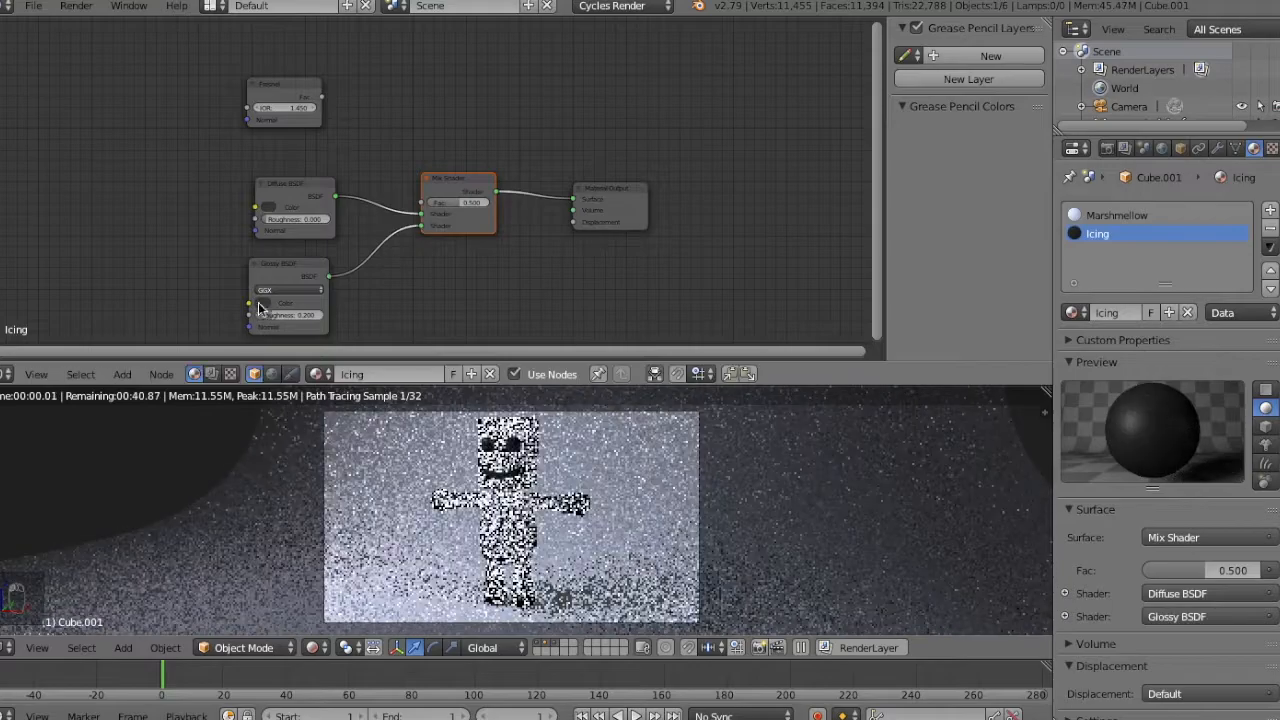
Set the Glossy BSDF color to white and connect the Fresnel output to the Mix Shader's Fac input.
click(268, 207)
drag(347, 190, 347, 152)
drag(320, 97, 423, 204)
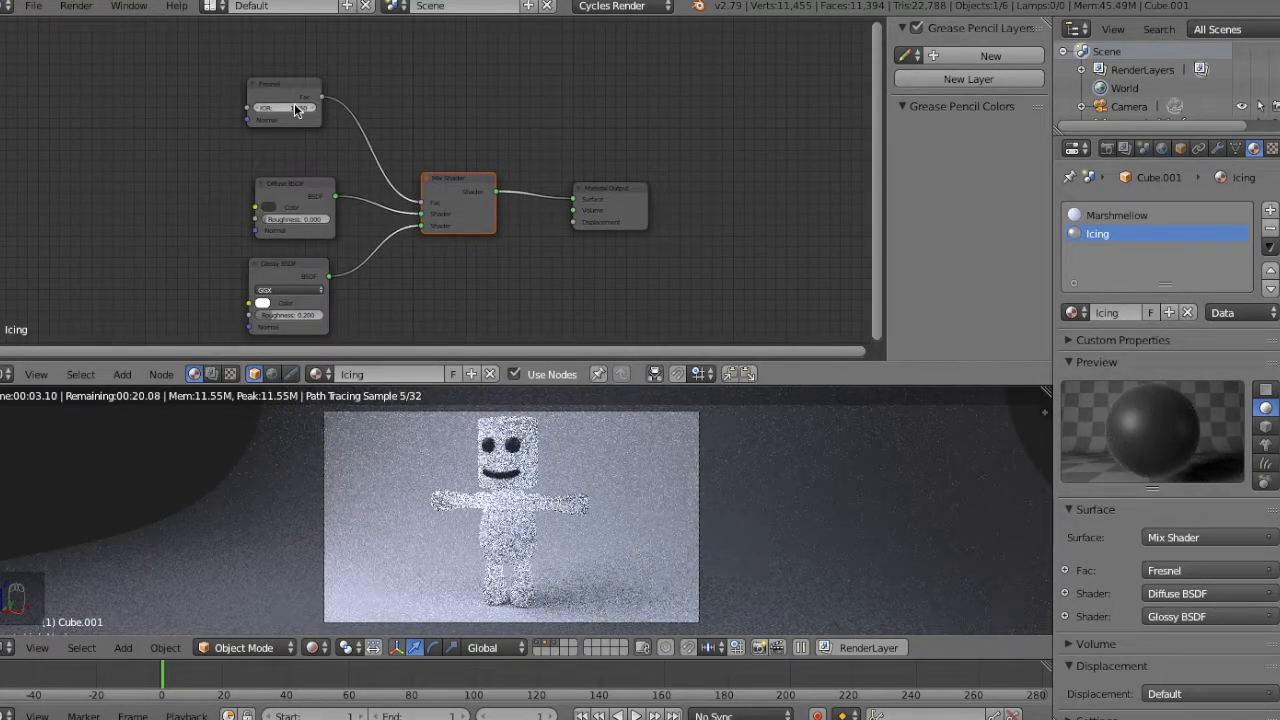
Set the Diffuse BSDF color's HSV value to 0.1 and the Glossy BSDF roughness to 0.5.
click(268, 207)
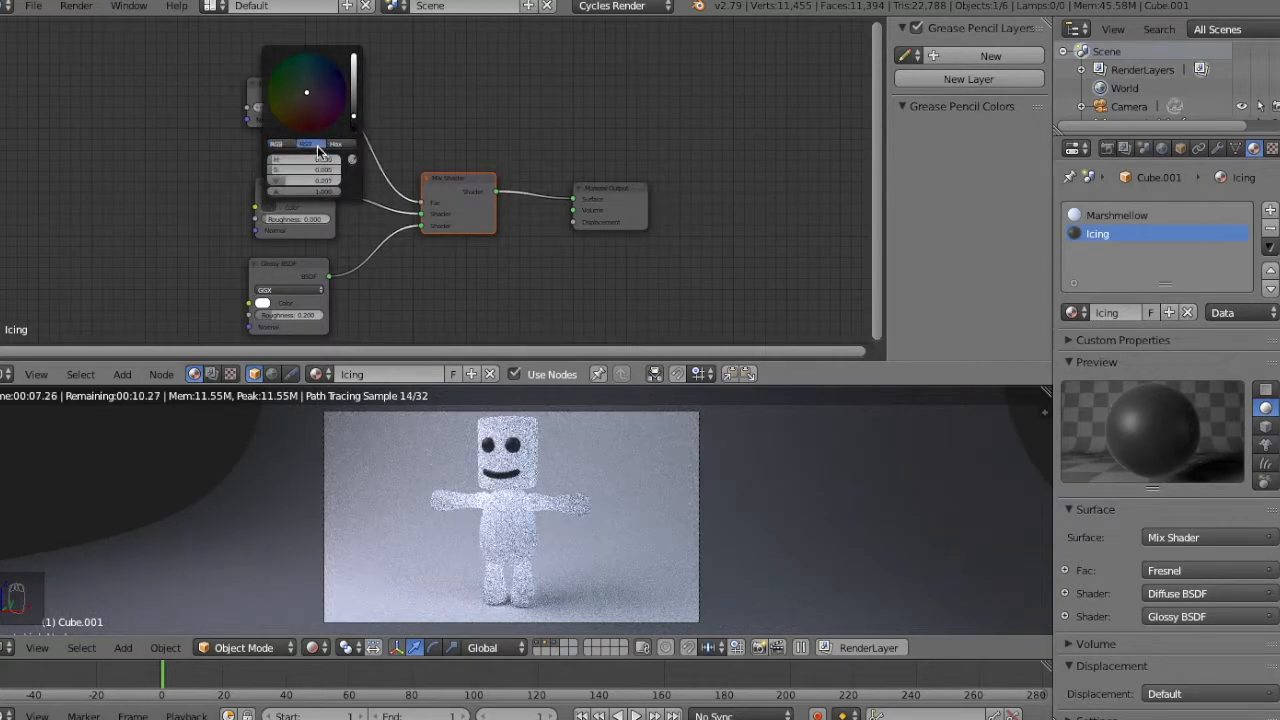
key(BackSpace)
key(BackSpace)
key(BackSpace)
key(BackSpace)
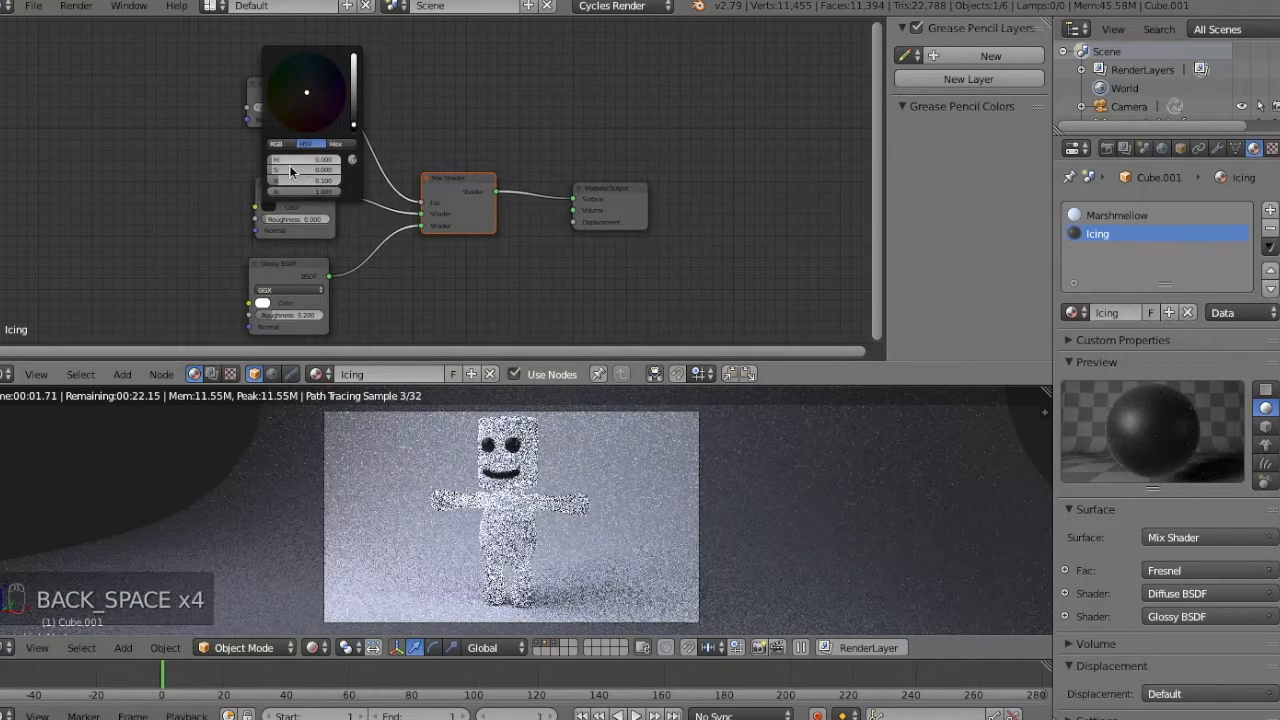
key(Return)
Try Fresnel IOR values of 1.125 and 1.5, examining the face up close in the rendered preview.
double_click(293, 108)
key(BackSpace)
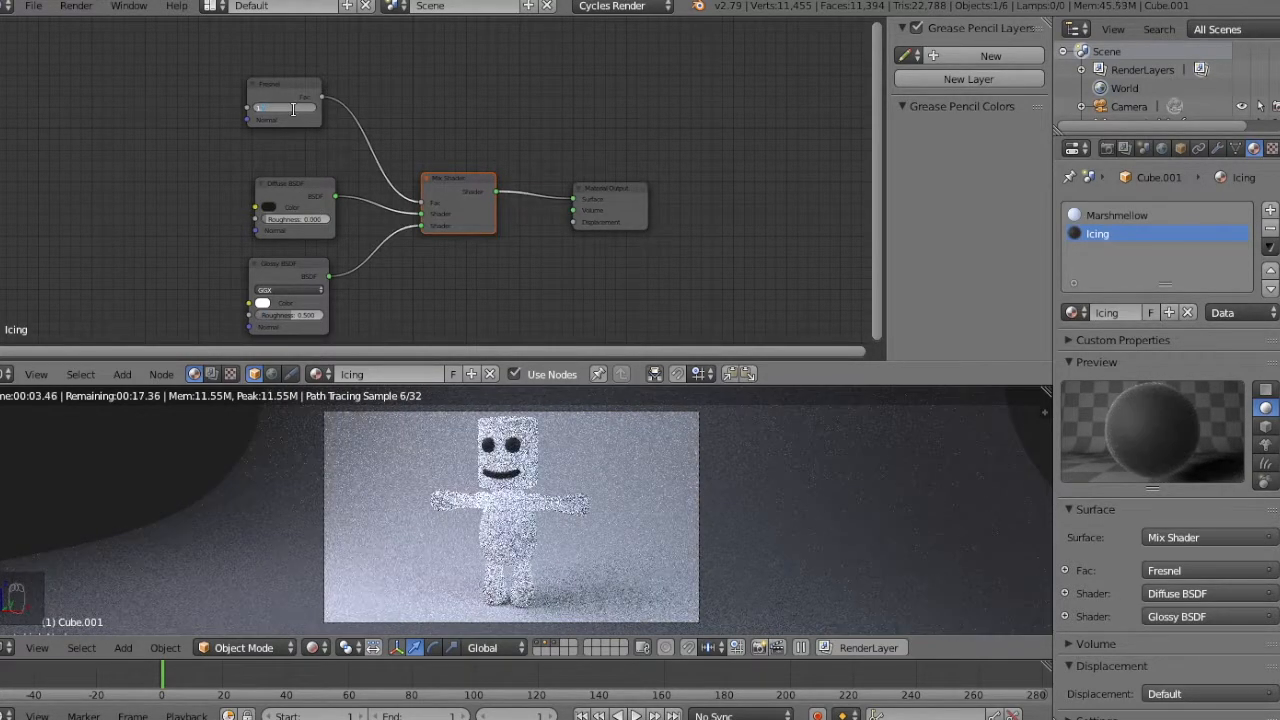
text(1.125)
key(Return)
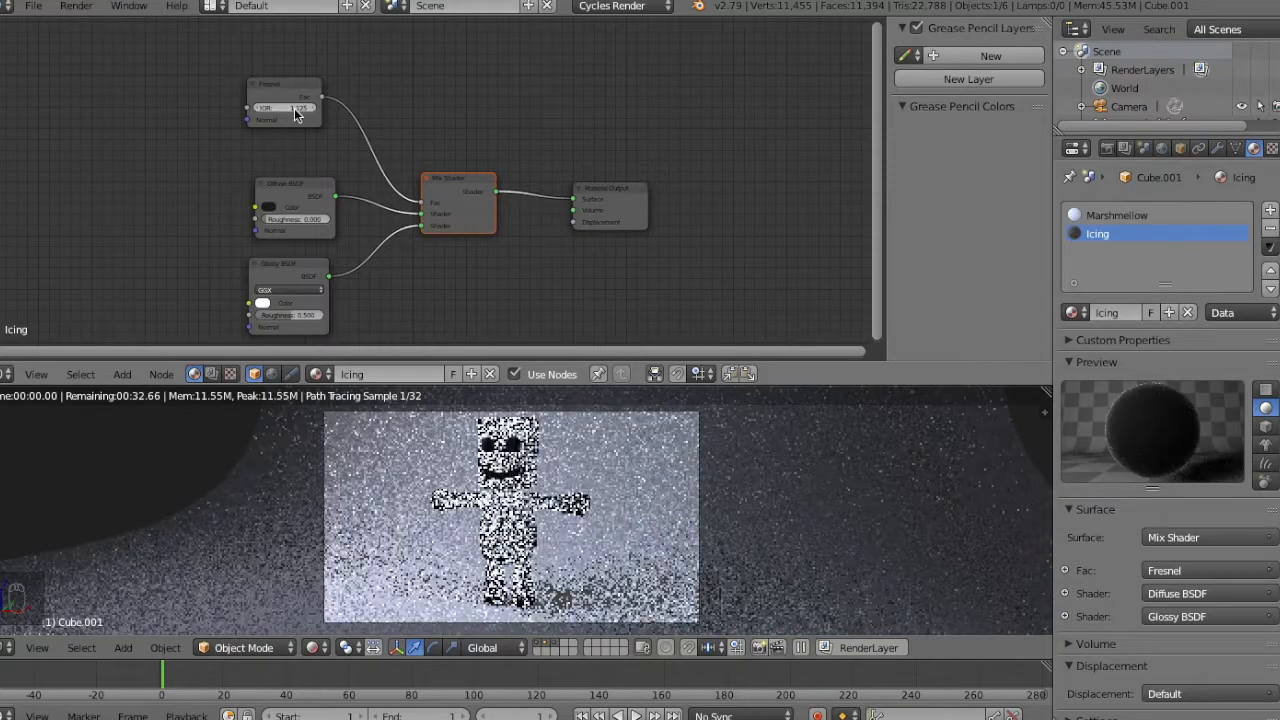
key(KP_Add)
key(KP_Add)
key(KP_Add)
key(KP_Add)
key(KP_Add)
key(KP_Add)
key(KP_Add)
key(KP_Add)
key(KP_Add)
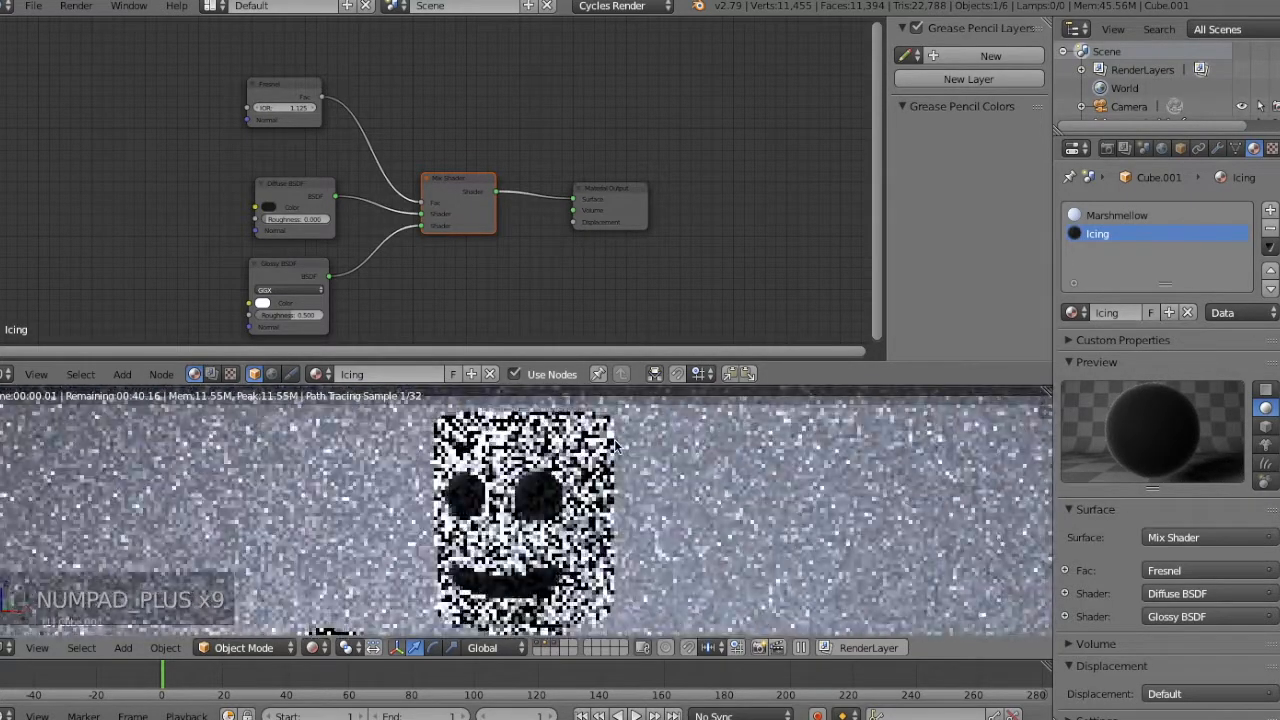
key(BackSpace)
key(BackSpace)
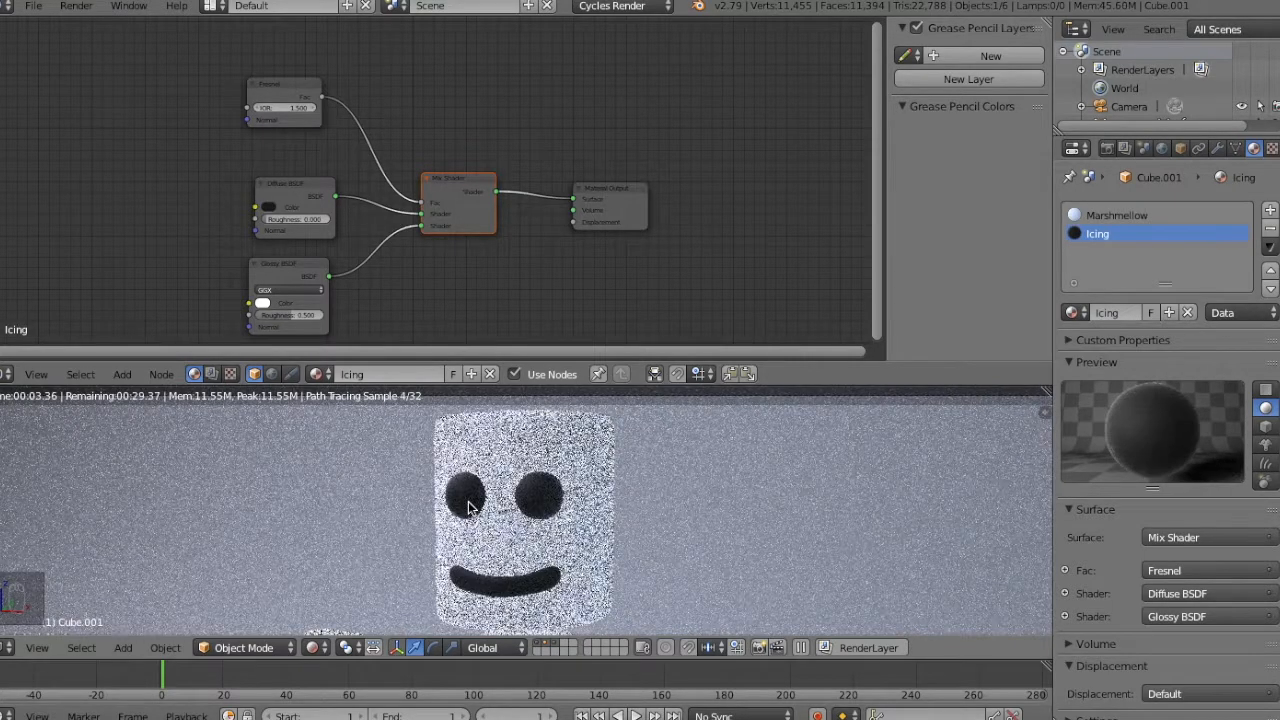
Set the Fresnel node's IOR to 1.25.
click(288, 106)
text(1.25)
key(Return)
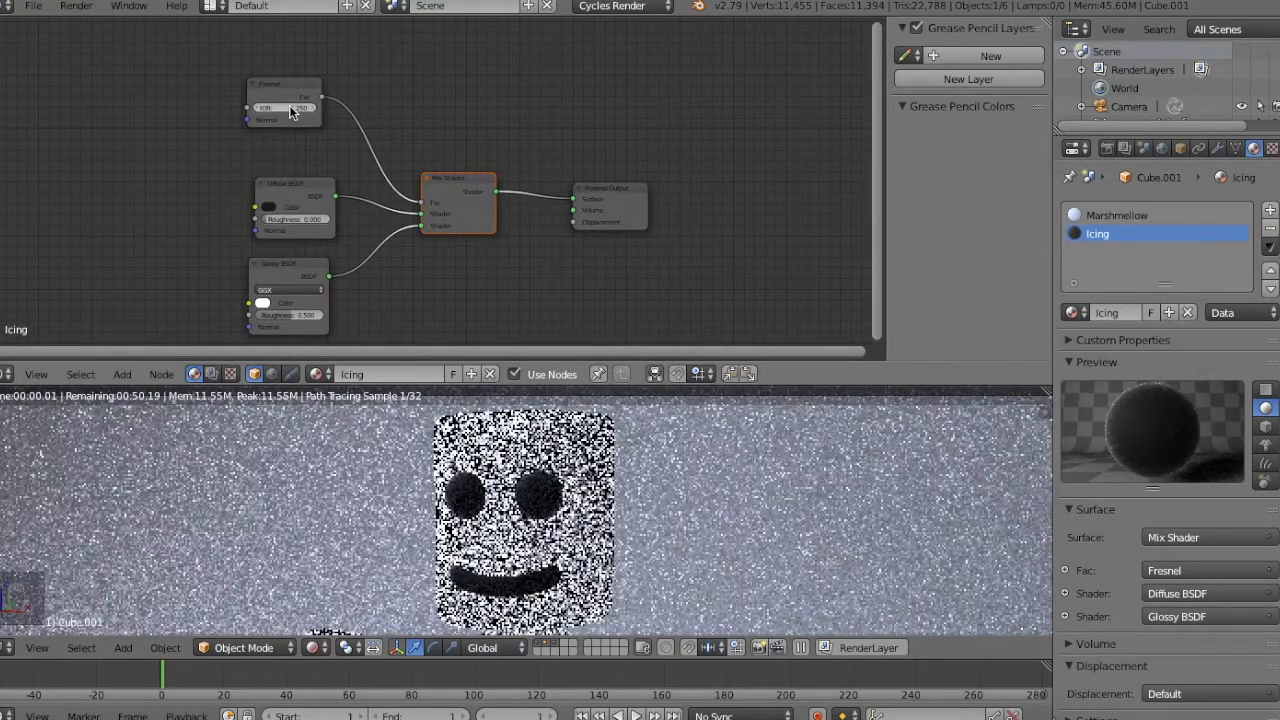
Expand the 3D viewport over the node editor so the rendered preview of the whole character fills the area.
key(KP_Subtract)
key(KP_Subtract)
key(KP_Subtract)
key(KP_Subtract)
key(KP_Subtract)
key(KP_Subtract)
key(KP_Subtract)
key(KP_Subtract)
key(KP_Subtract)
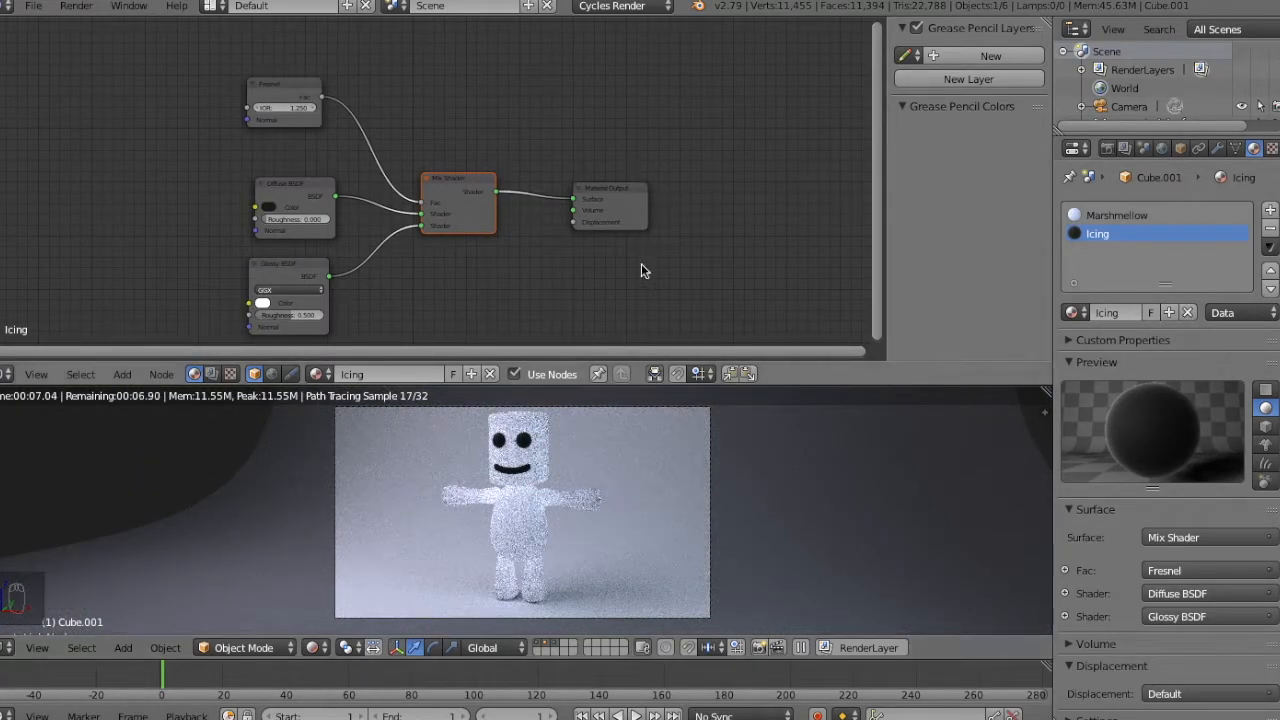
drag(1051, 393, 1043, 186)
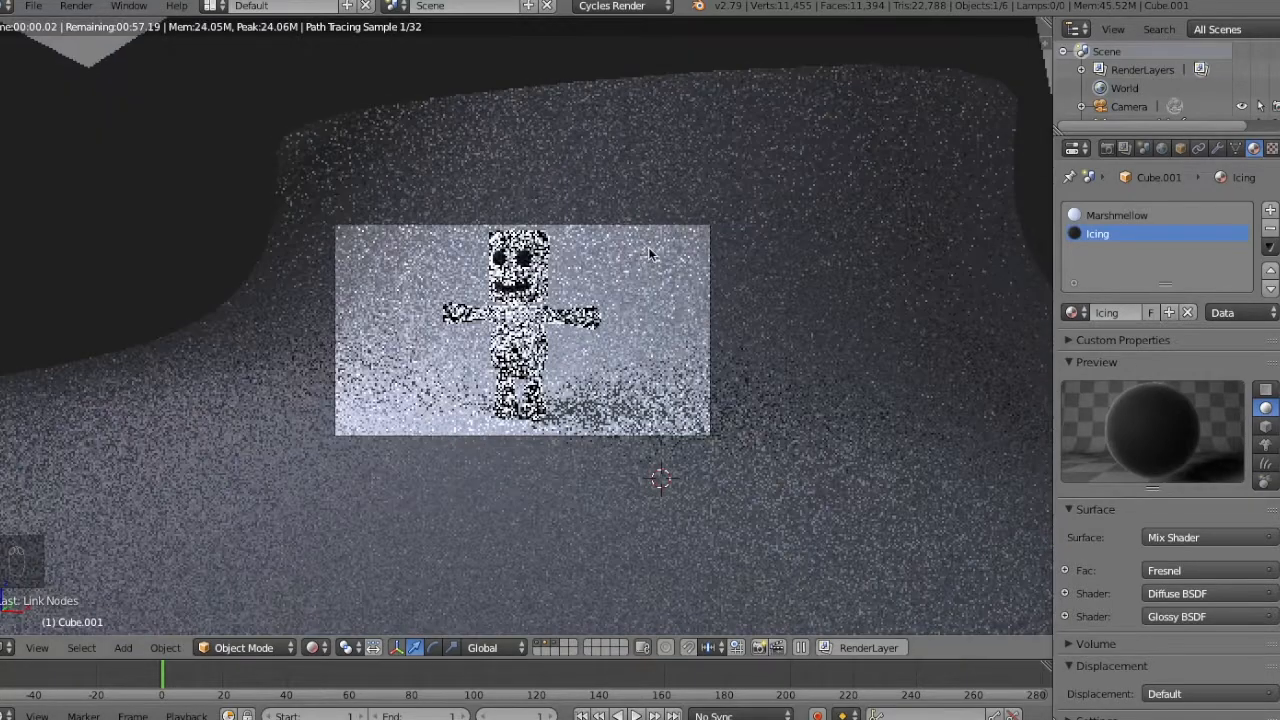
key(KP_Add)
key(KP_Add)
key(KP_Add)
key(KP_Add)
key(KP_Add)
key(KP_Add)
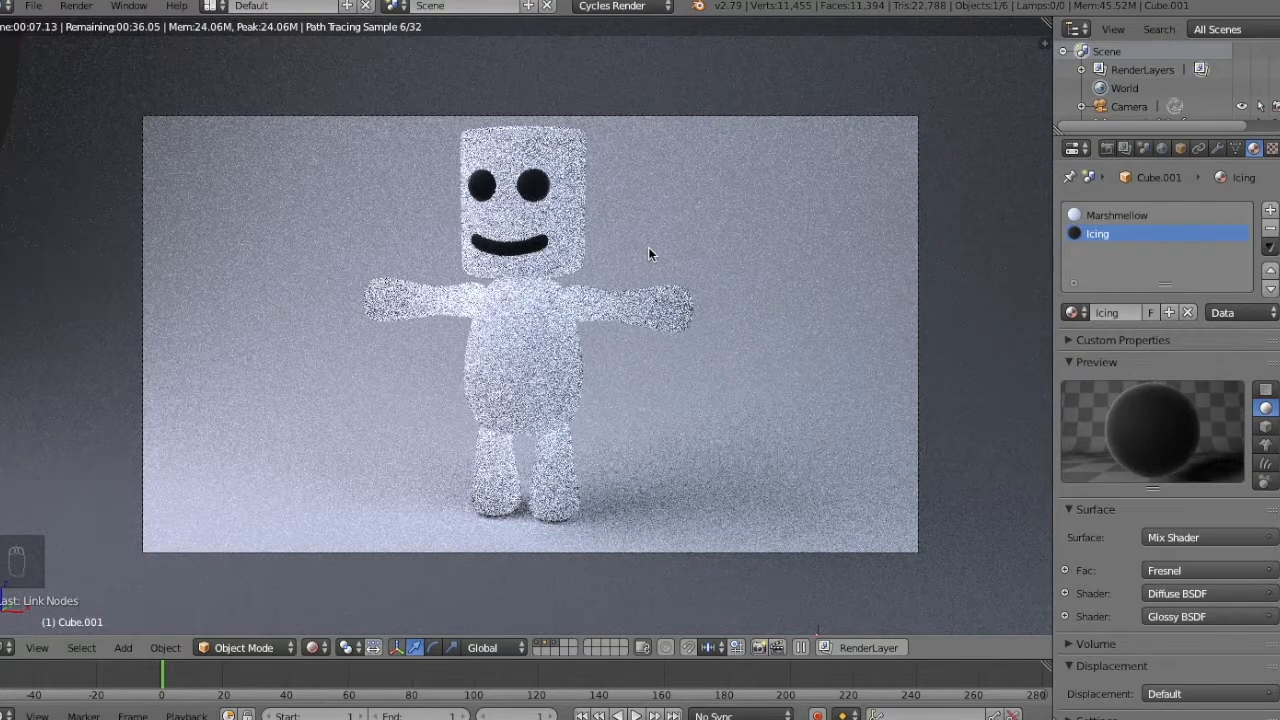
key(F12)
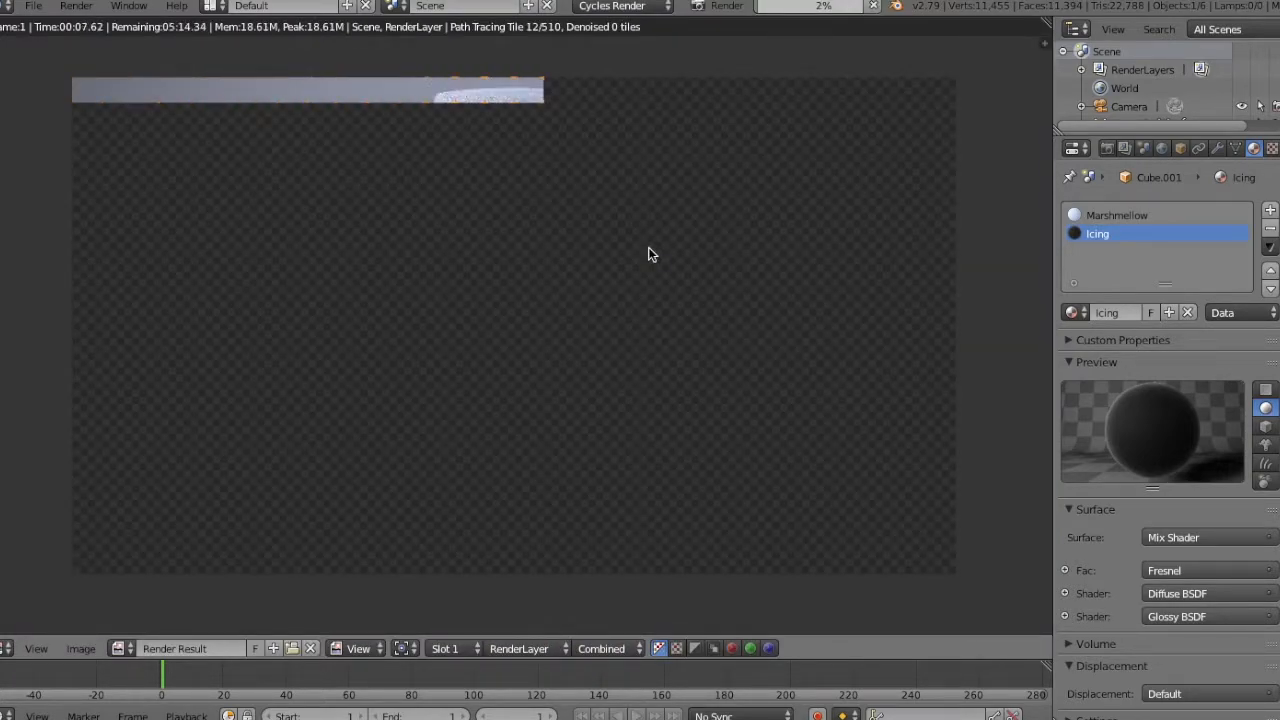
key(Escape)
key(Escape)
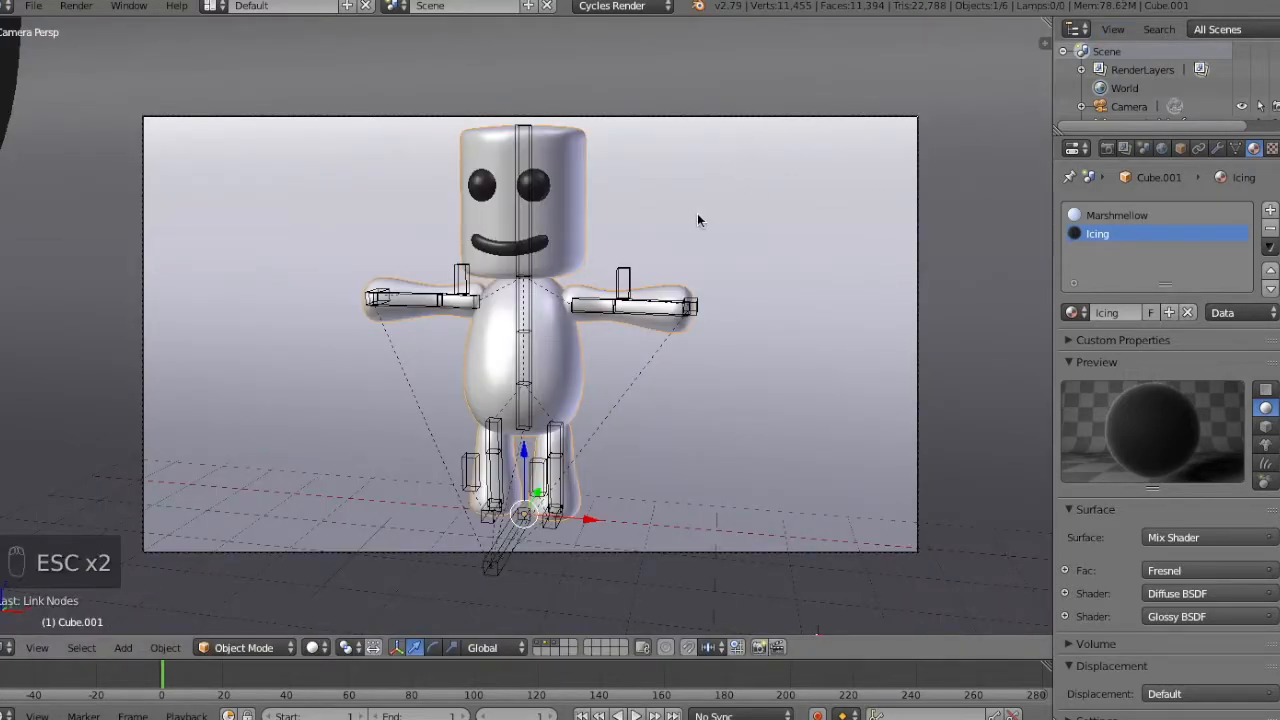
Set the render resolution to 1280 × 720 px.
click(1107, 148)
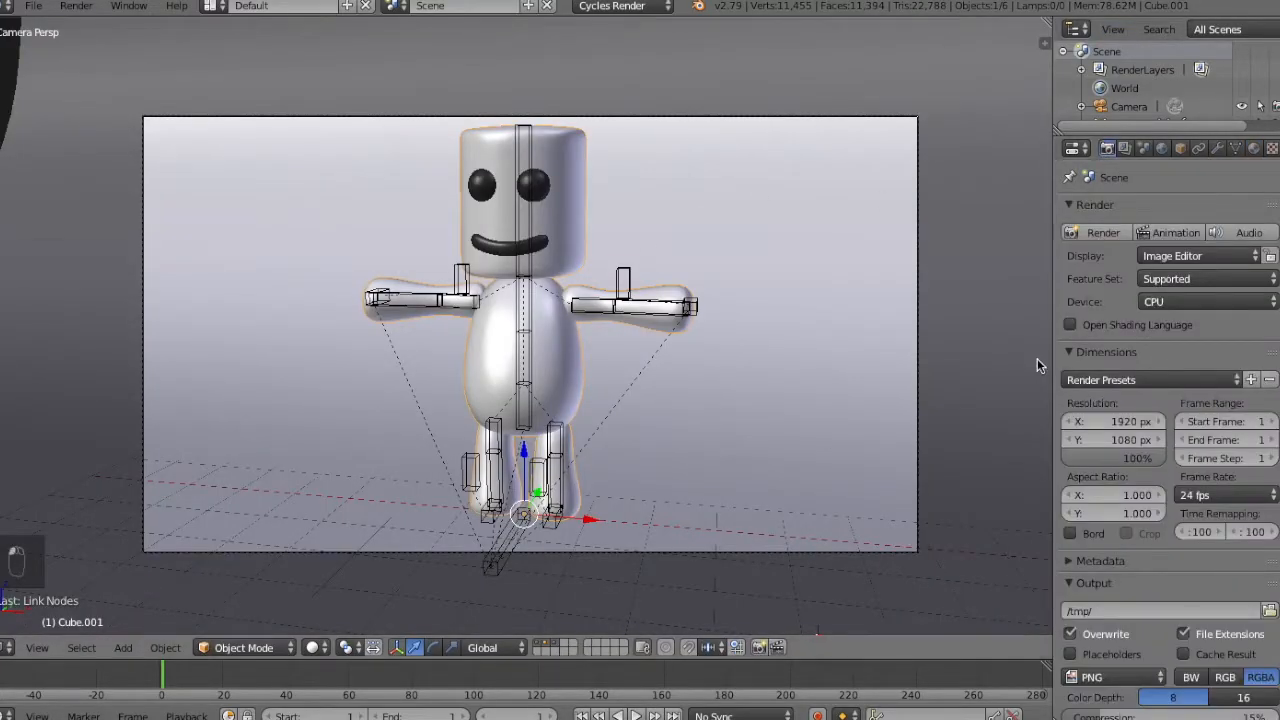
click(1117, 423)
text(1280)
click(1120, 438)
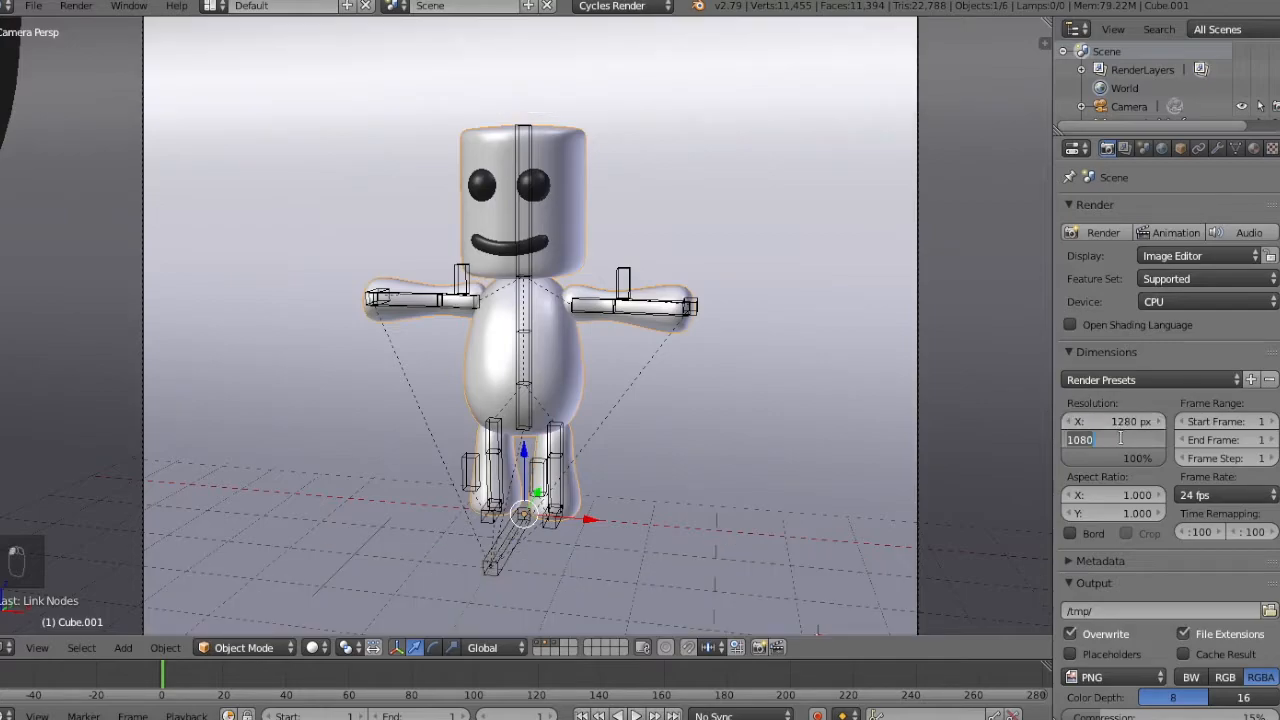
key(Return)
Look through the scene's sampling and other render settings.
scroll(1140, 500, down, 7)
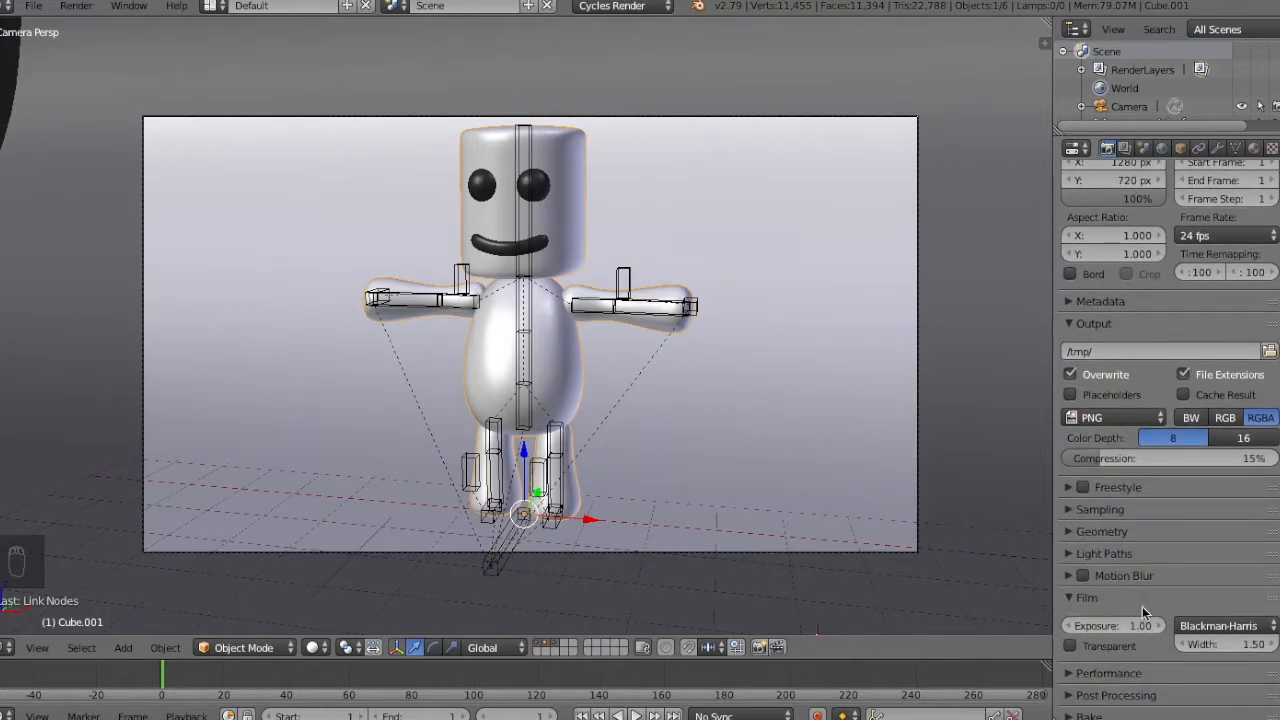
click(1105, 510)
scroll(1150, 510, down, 2)
click(1101, 426)
click(1101, 426)
scroll(1101, 425, up, 8)
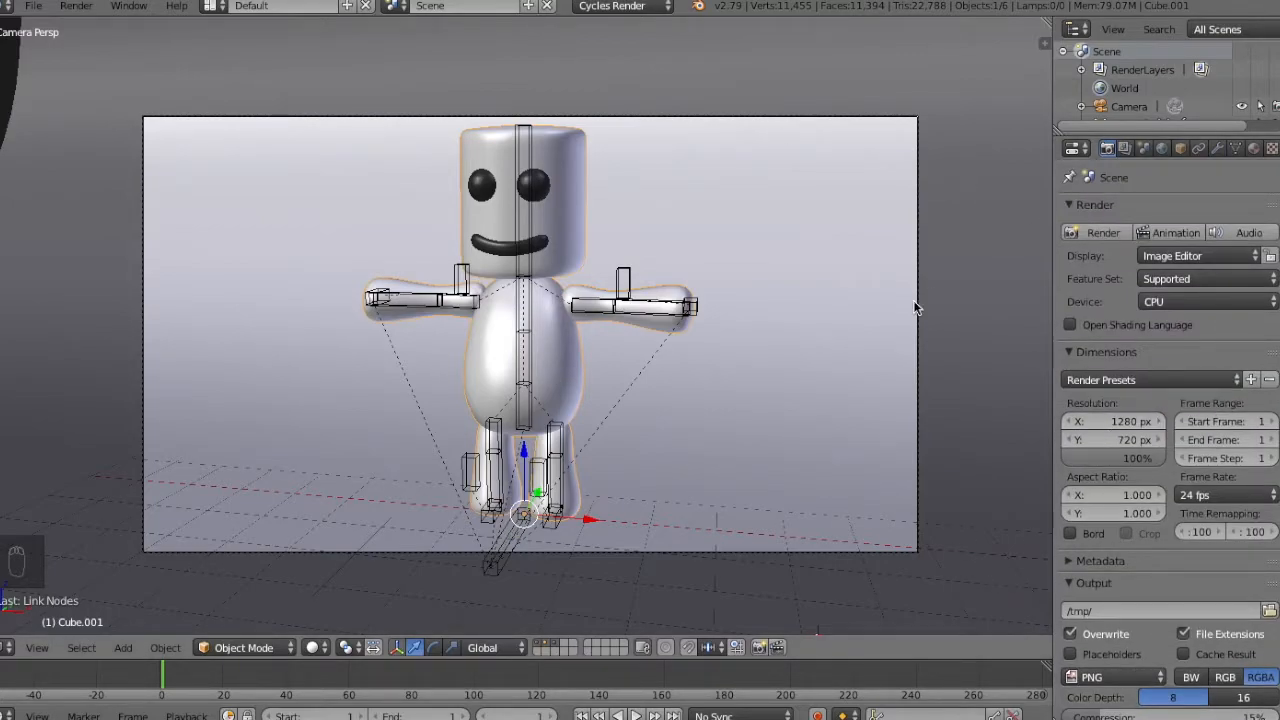
key(F12)
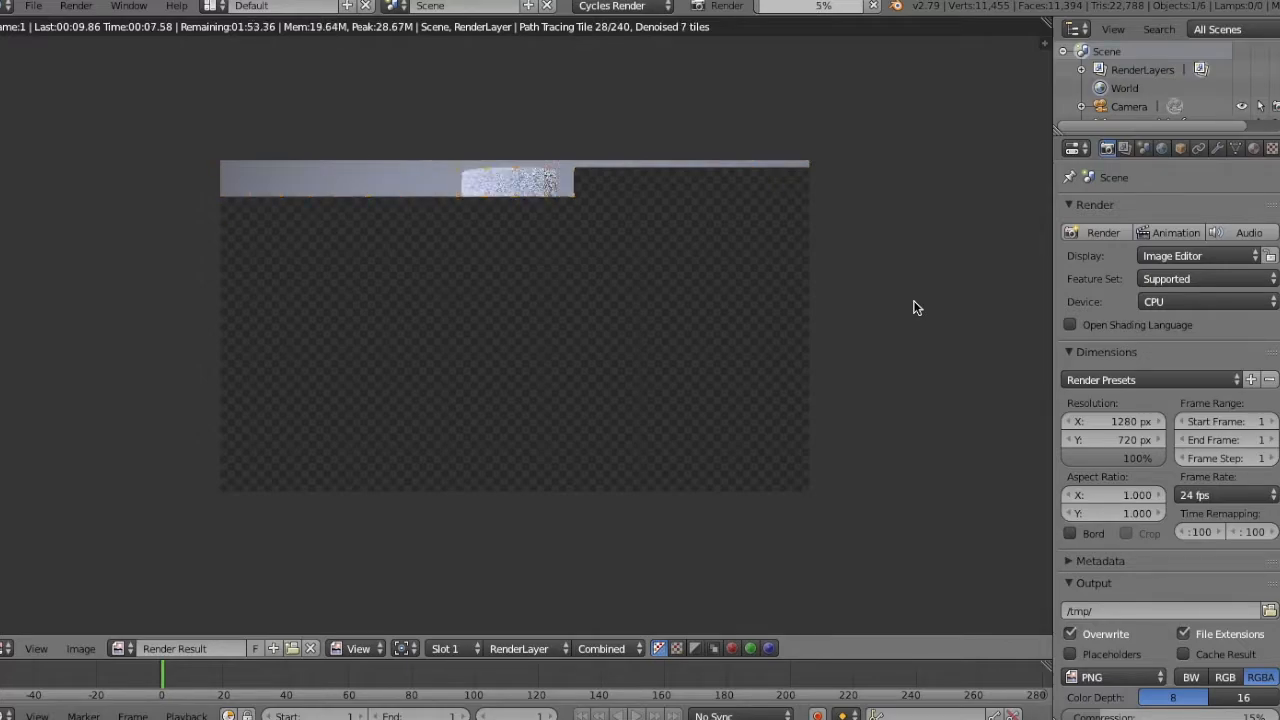
key(Escape)
key(Escape)
Examine the scene and render layer settings, and return to the render settings.
click(1161, 148)
click(1143, 148)
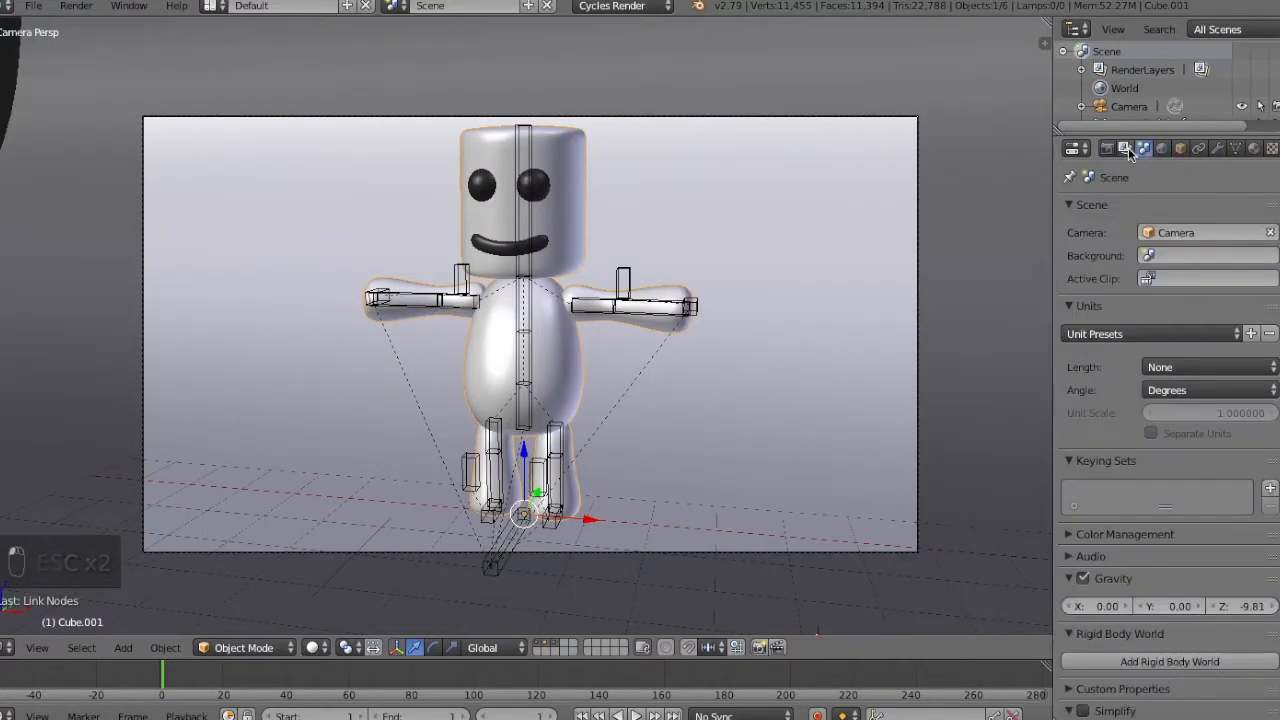
click(1126, 148)
click(1110, 539)
click(1148, 545)
click(1152, 549)
click(1107, 148)
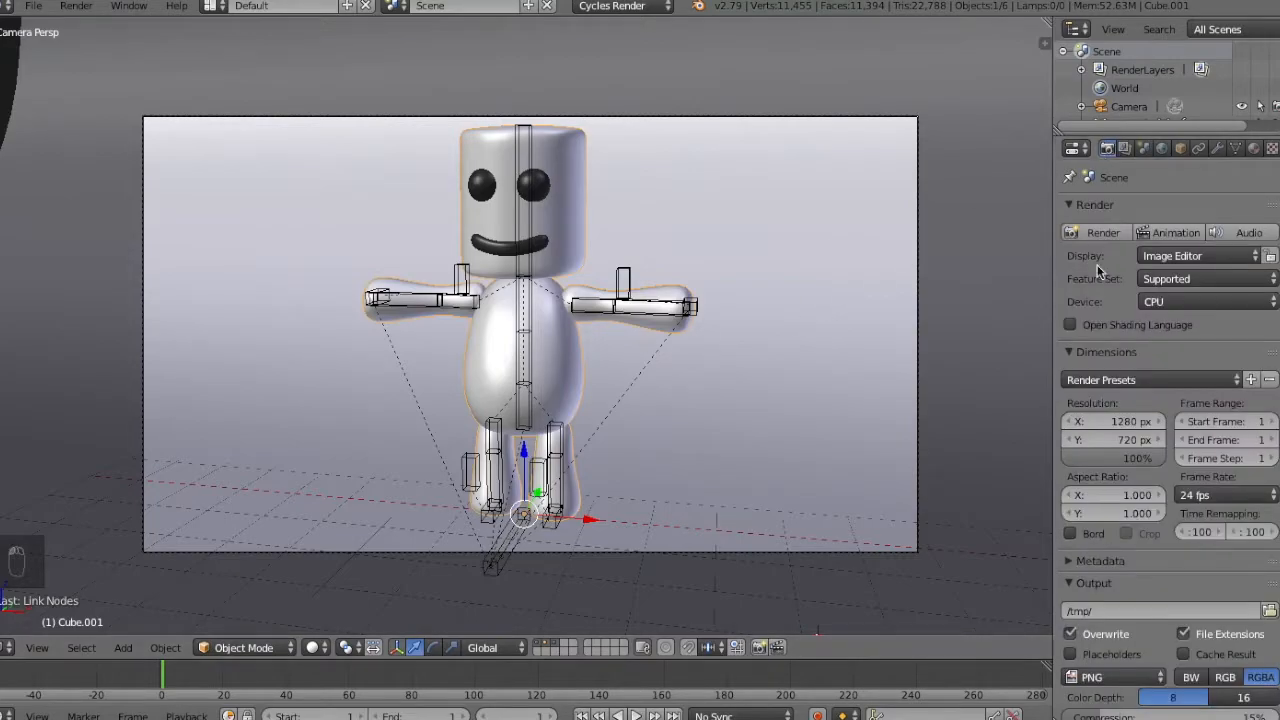
Test-render the frame at 1280 × 720 px and stop it partway.
key(F12)
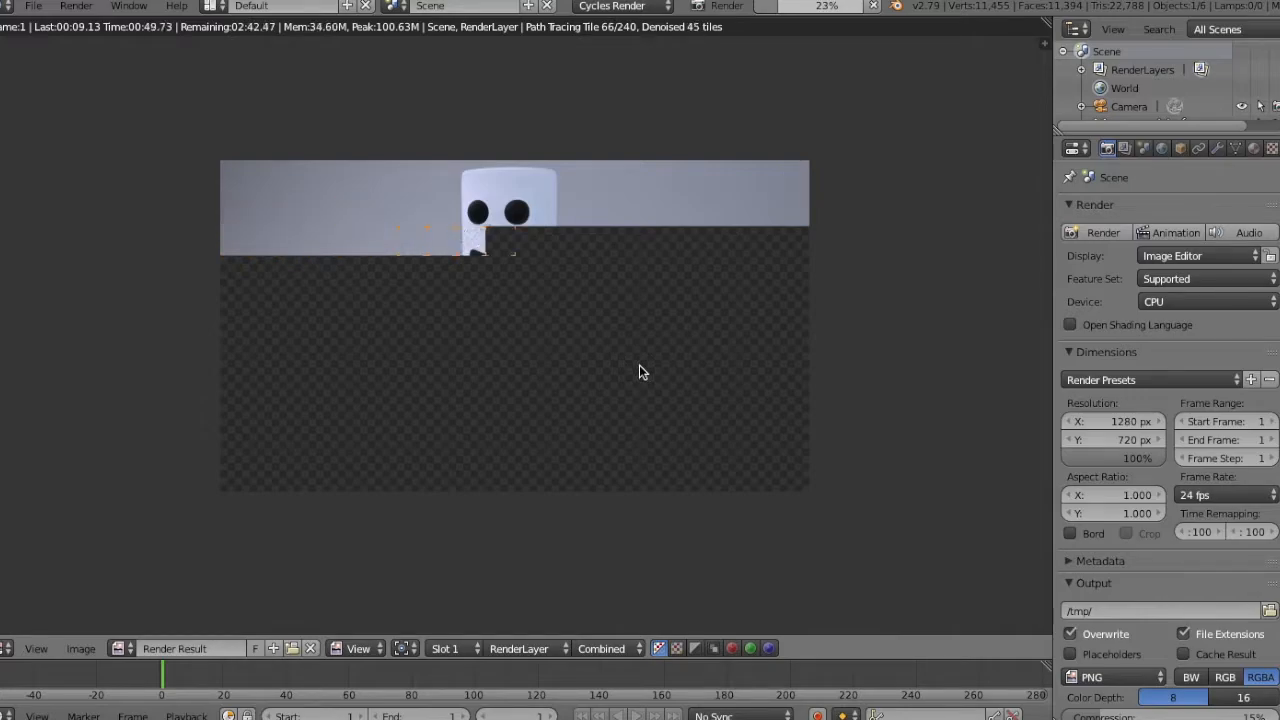
key(Escape)
key(Escape)
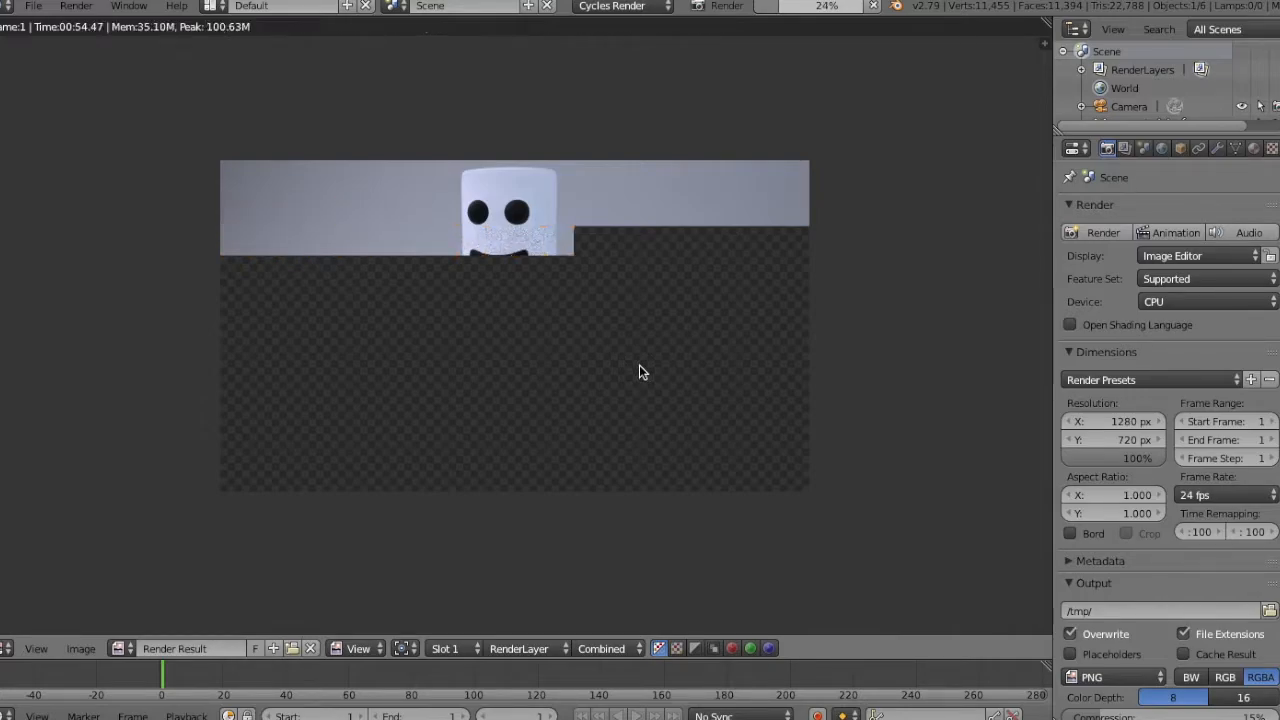
Show the rendered preview and lighten the Icing material's Diffuse BSDF color to a dark grey.
key(shift+z)
click(1253, 148)
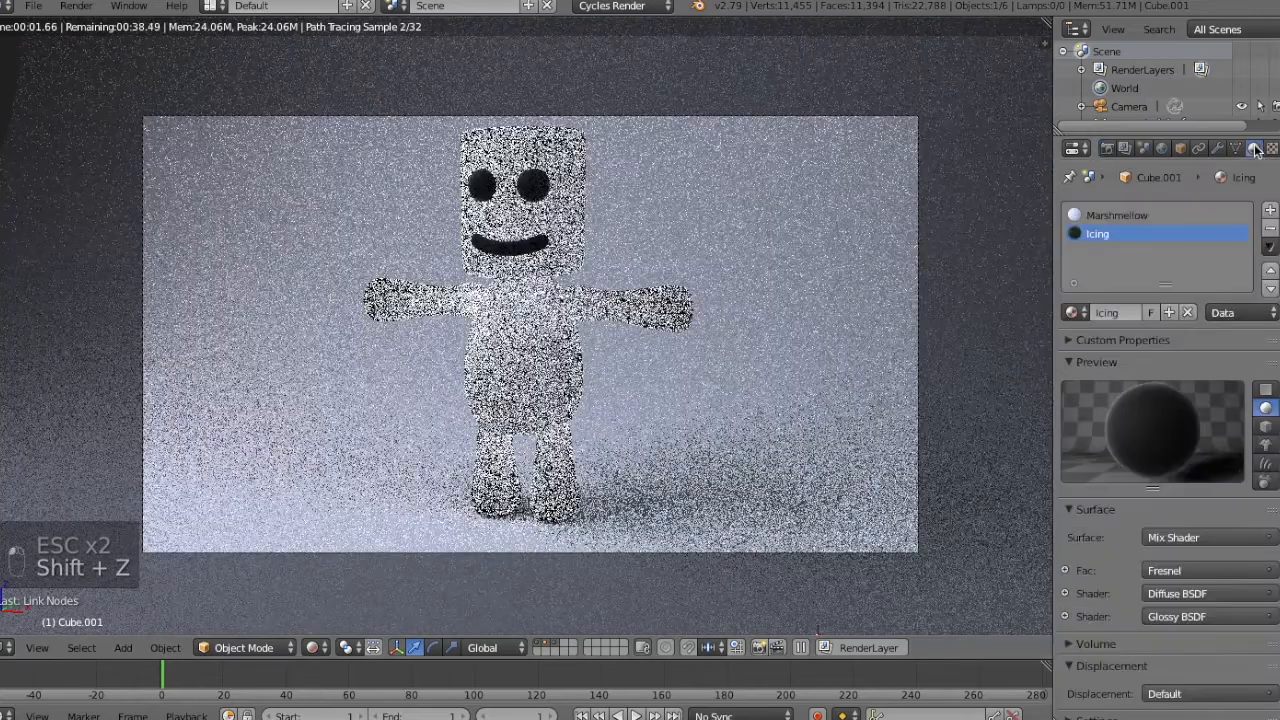
click(1068, 592)
click(1186, 615)
drag(1244, 475, 1244, 460)
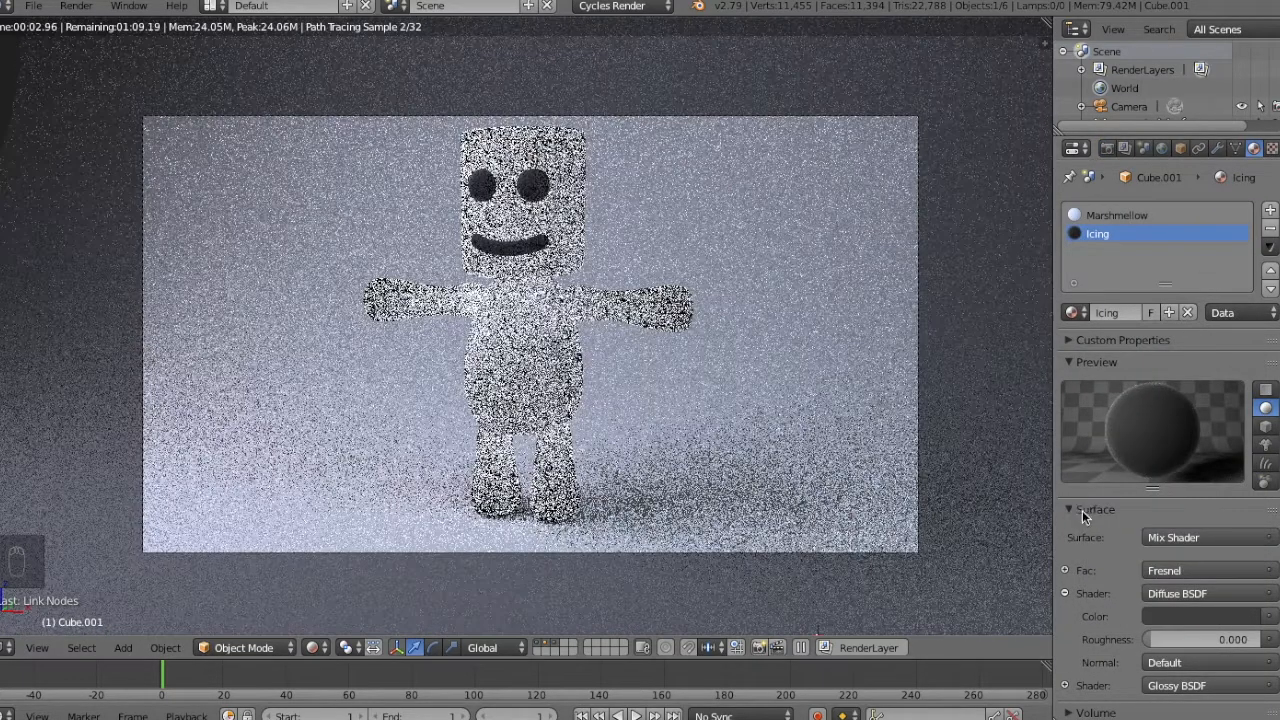
click(1082, 510)
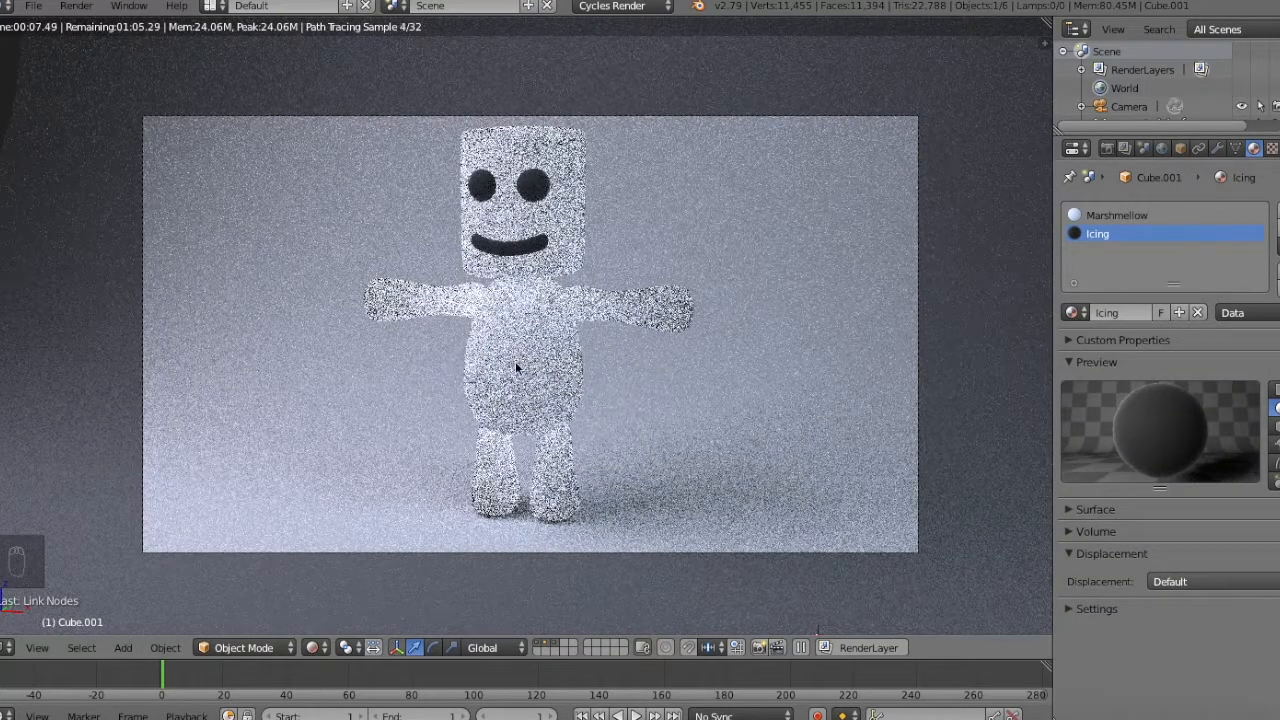
Return the viewport to solid shading and delete the curved backdrop behind the character.
key(shift+z)
key(KP_3)
middle_drag(571, 312, 637, 352)
key(shift+z)
key(shift+z)
key(KP_3)
middle_drag(565, 320, 643, 329)
key(a)
key(a)
key(KP_Add)
key(KP_Add)
key(KP_Add)
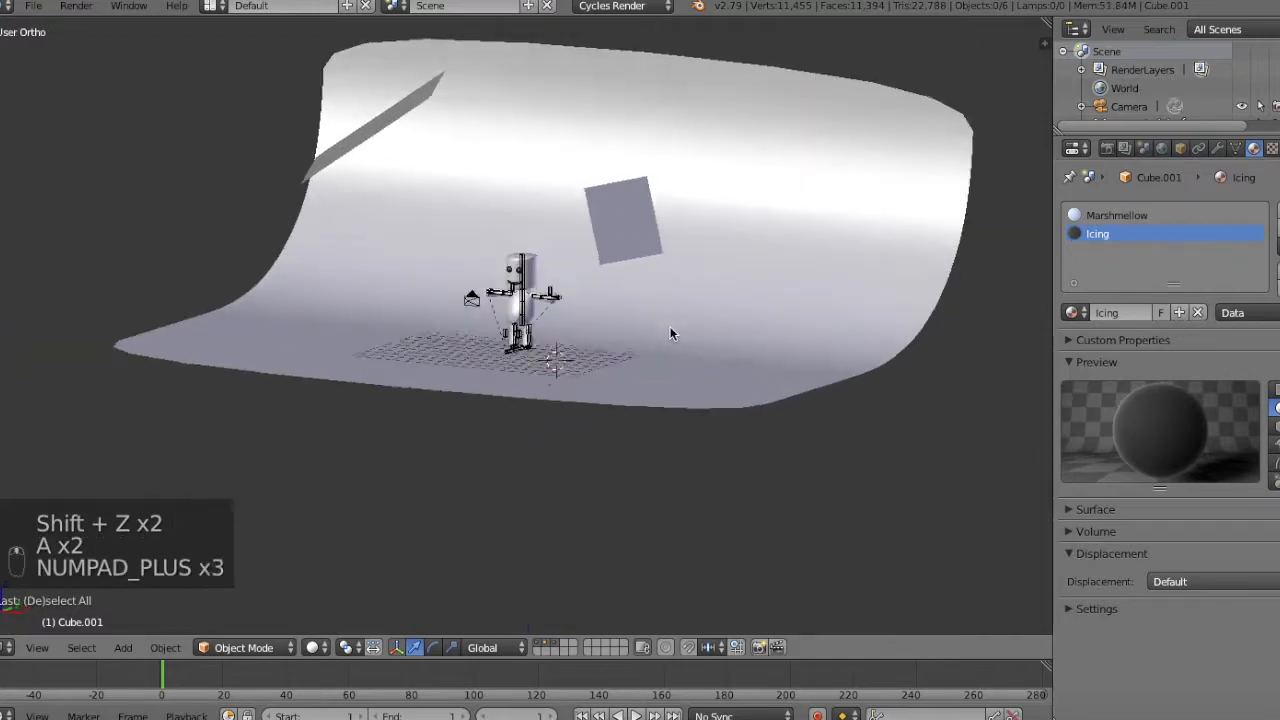
key(KP_Add)
key(KP_Add)
right_click(704, 304)
key(x)
click(704, 304)
key(KP_3)
right_click(489, 203)
key(x)
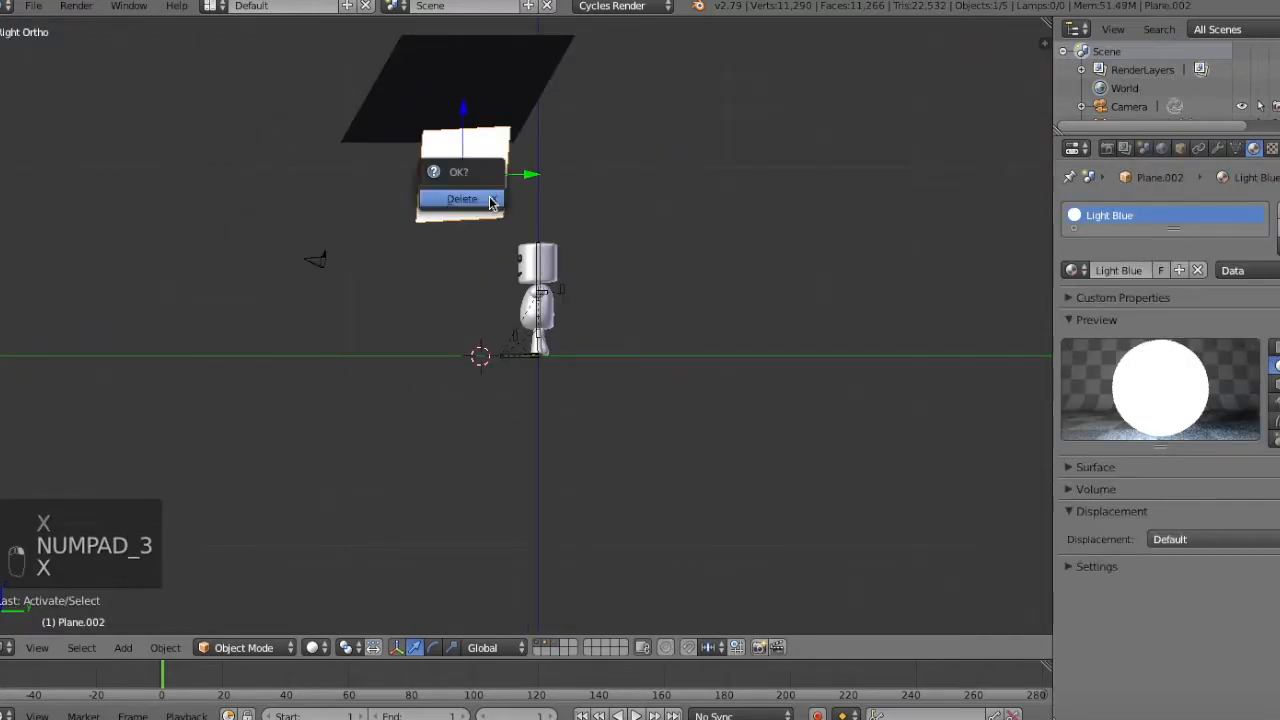
Snap the 3D cursor to the center of the scene.
key(KP_1)
key(shift+s)
click(684, 446)
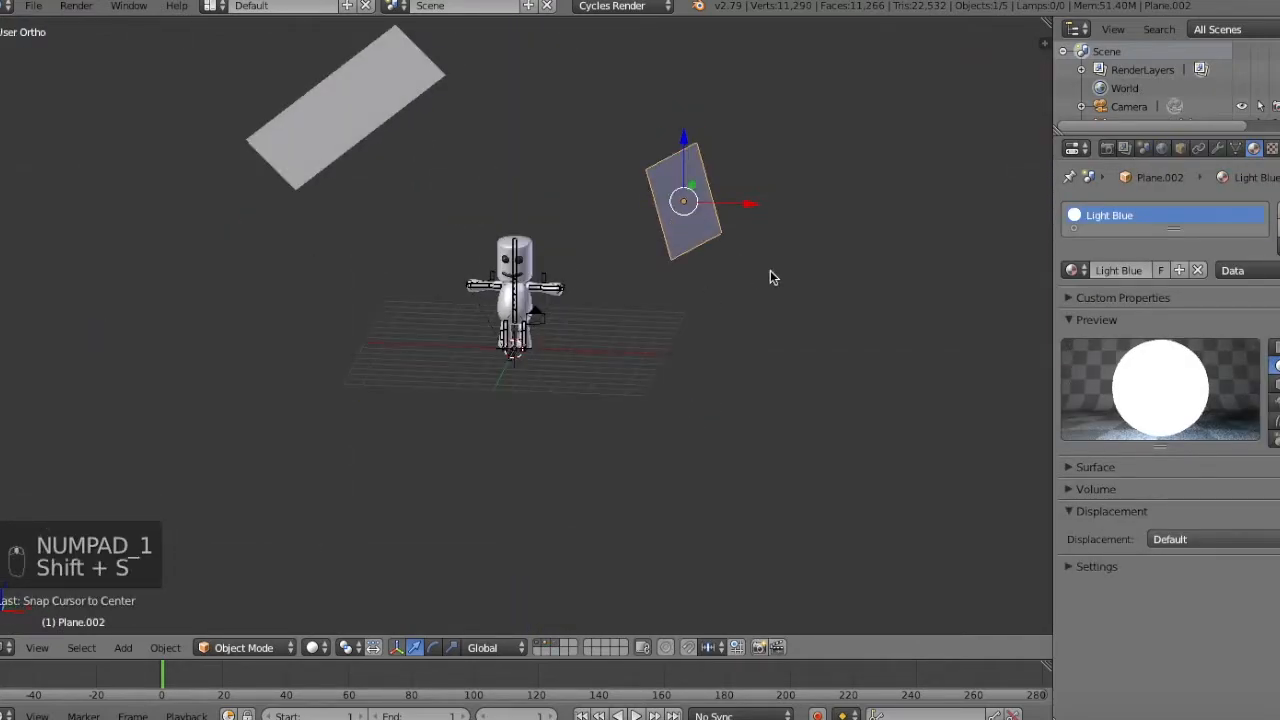
Add a Sun lamp and move it up and to the side of the character, near the large light plane.
key(shift+a)
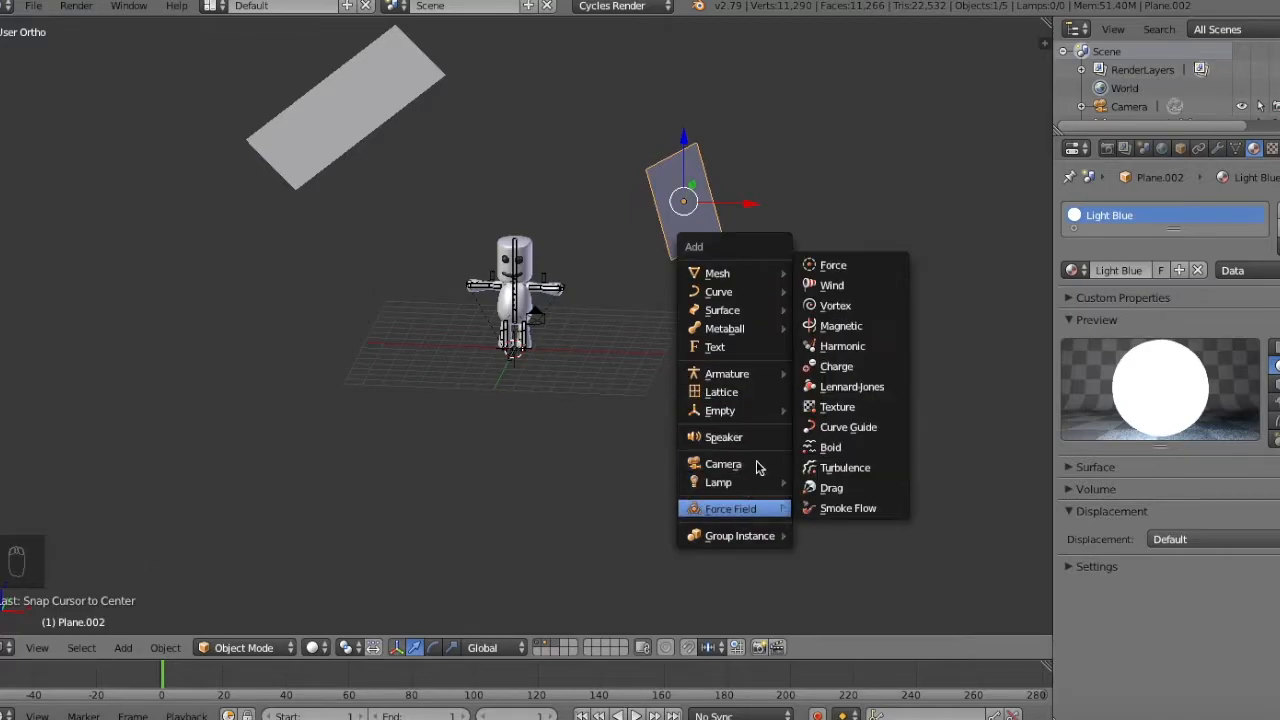
mouse_move(740, 484)
click(843, 502)
key(g)
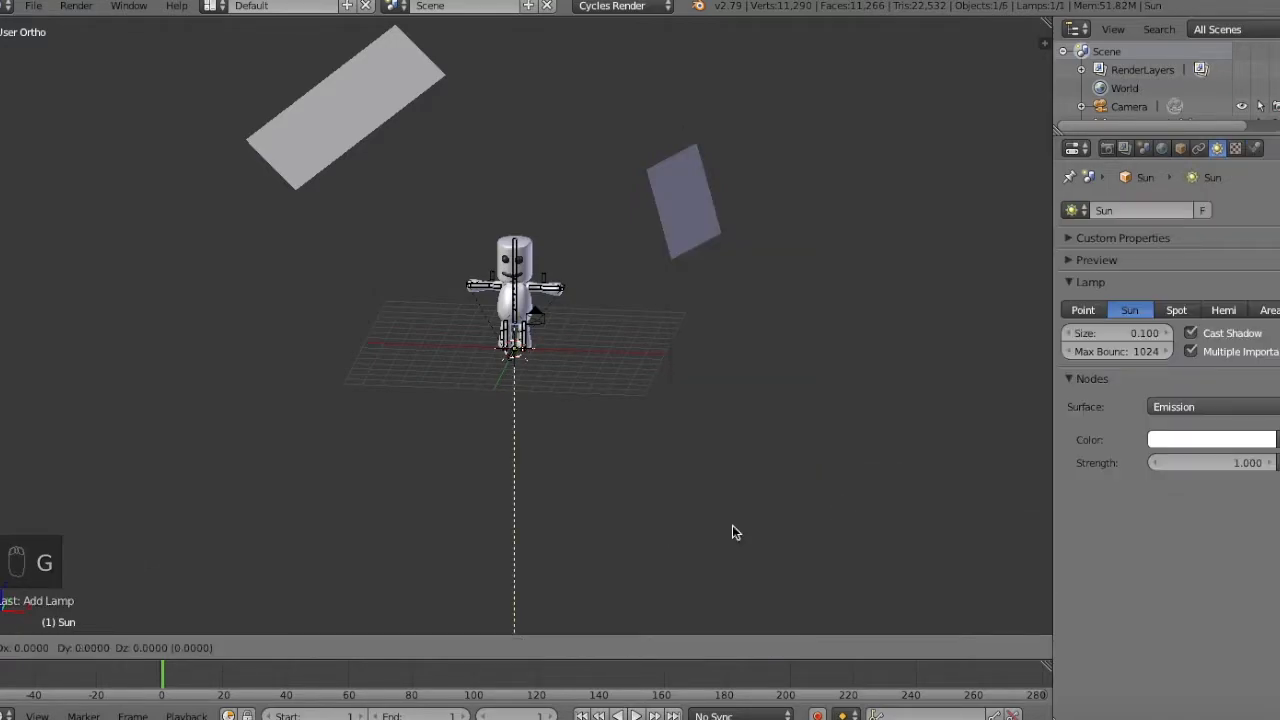
key(g)
click(389, 536)
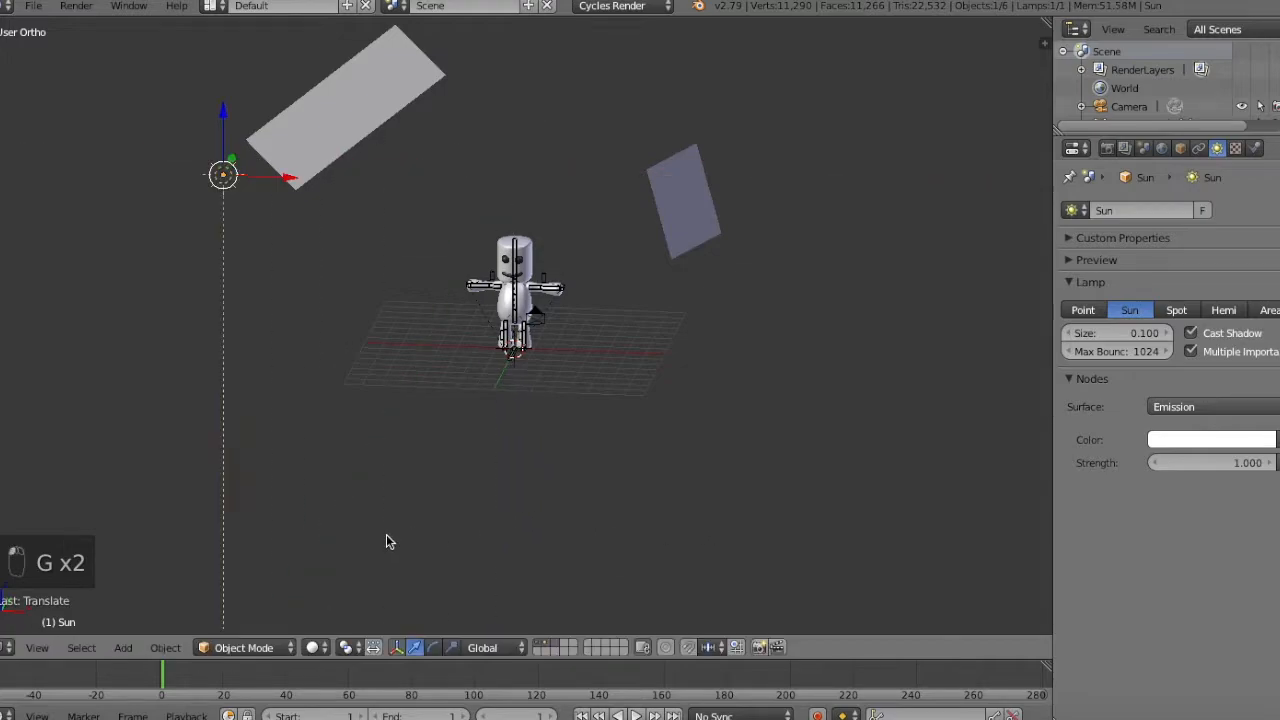
Delete the two light planes beside and above the character.
key(KP_1)
right_click(695, 228)
key(x)
click(695, 228)
right_click(320, 107)
key(x)
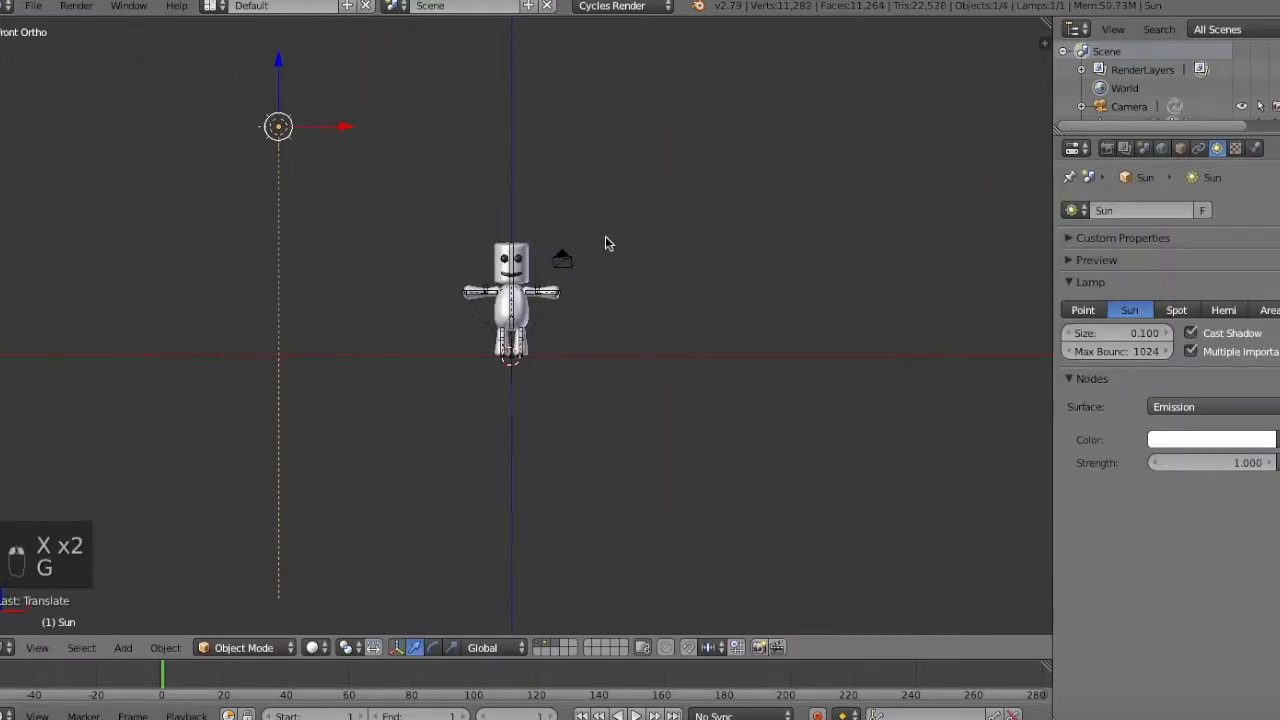
Rotate the Sun lamp about -54° in front view so that it points at the character.
key(shift+z)
key(r)
click(700, 387)
key(shift+z)
key(r)
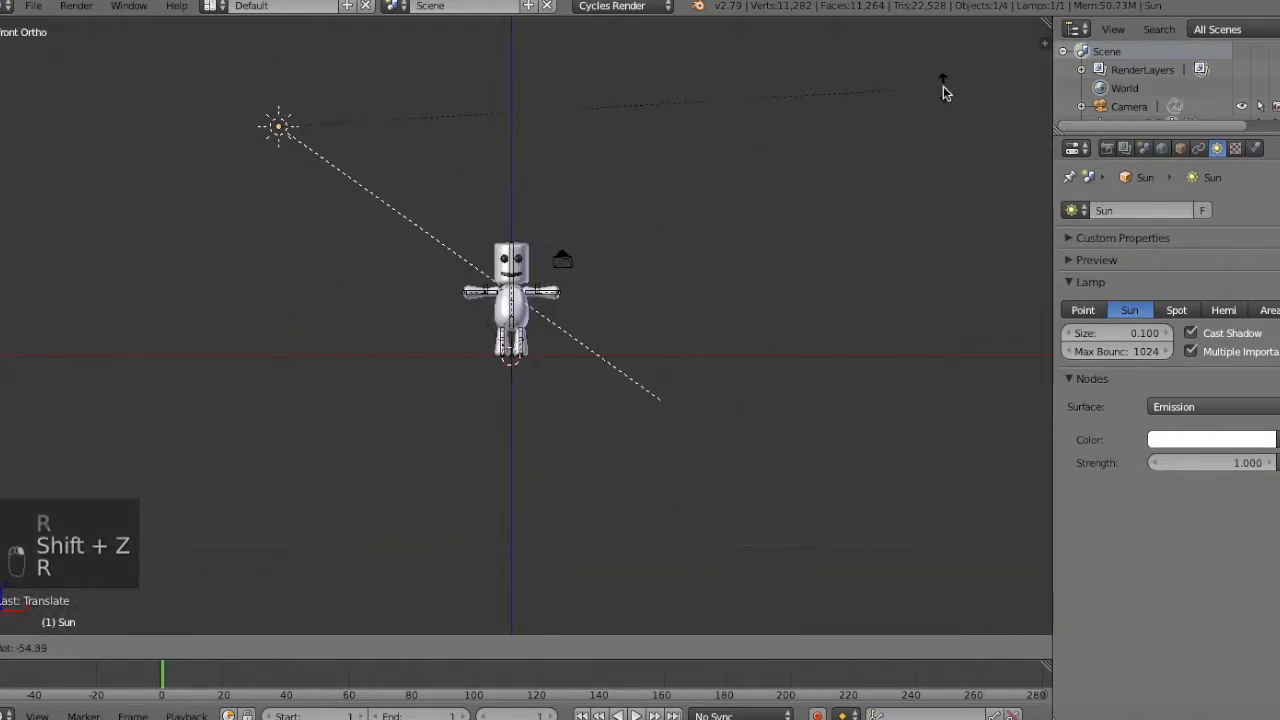
click(943, 86)
Rotate and reposition the Sun lamp in side view relative to the character.
key(KP_3)
key(r)
click(600, 280)
key(g)
click(429, 277)
Adjust the Sun lamp's position in front view and check the character's lighting in the rendered preview.
key(KP_1)
key(g)
key(r)
key(g)
click(590, 432)
key(shift+z)
key(KP_Add)
key(KP_Add)
key(KP_Add)
key(KP_Add)
key(KP_Add)
key(KP_Add)
key(KP_Add)
key(KP_Add)
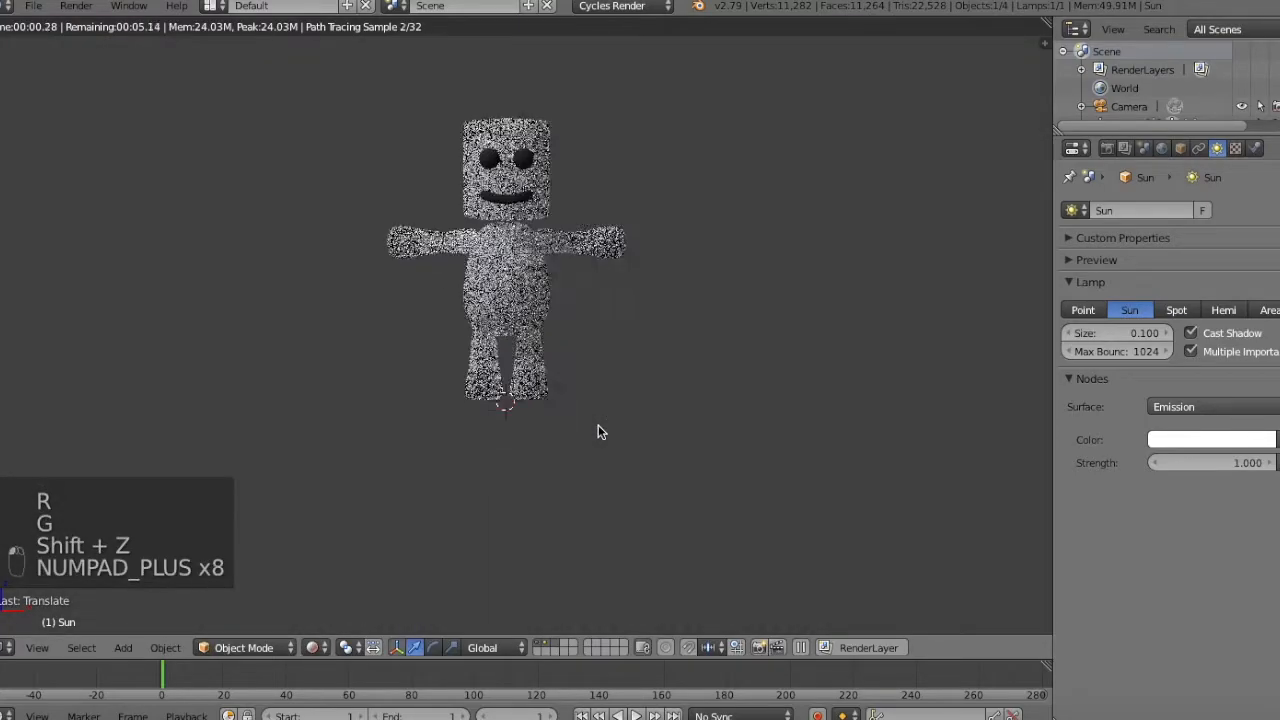
Leave the rendered preview for solid shading and select the character's rig in side view.
key(shift+z)
key(a)
key(a)
key(KP_3)
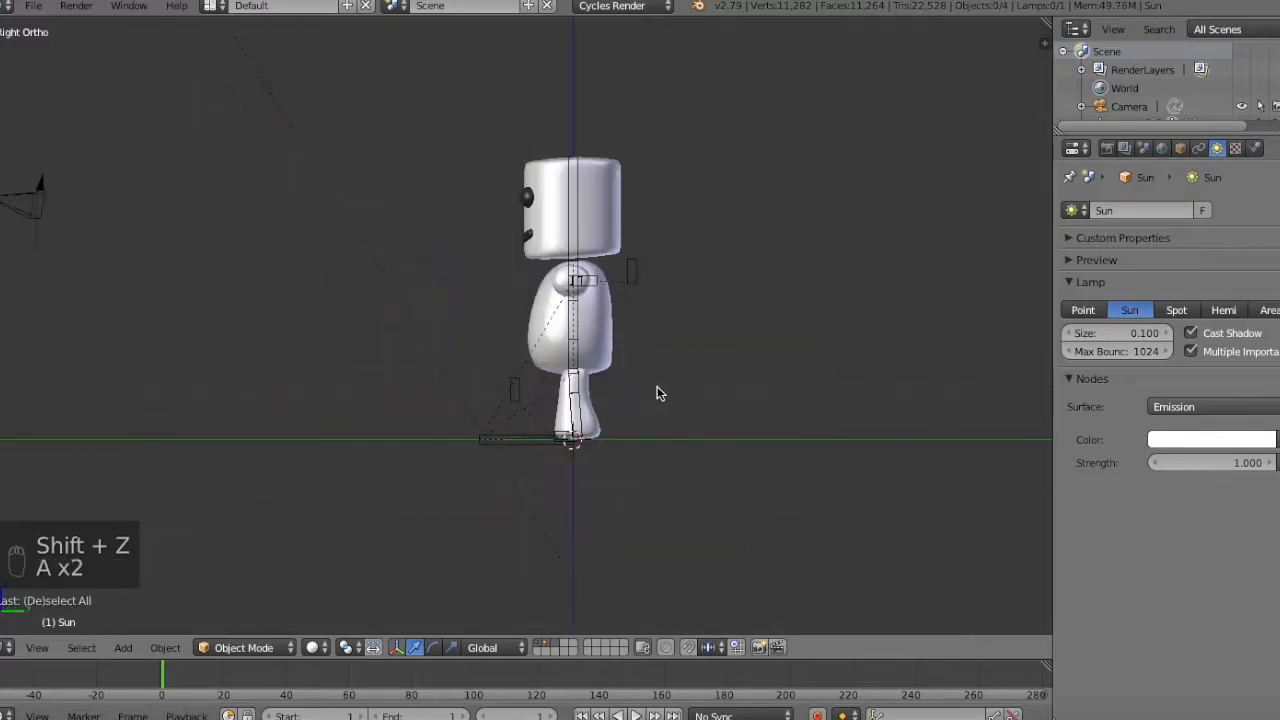
key(shift+a)
shift+middle_drag(552, 429, 600, 430)
right_click(548, 440)
key(a)
key(KP_3)
key(KP_3)
middle_drag(555, 494, 648, 497)
Set the animation's end frame to 24.
click(390, 716)
text(250)
key(Return)
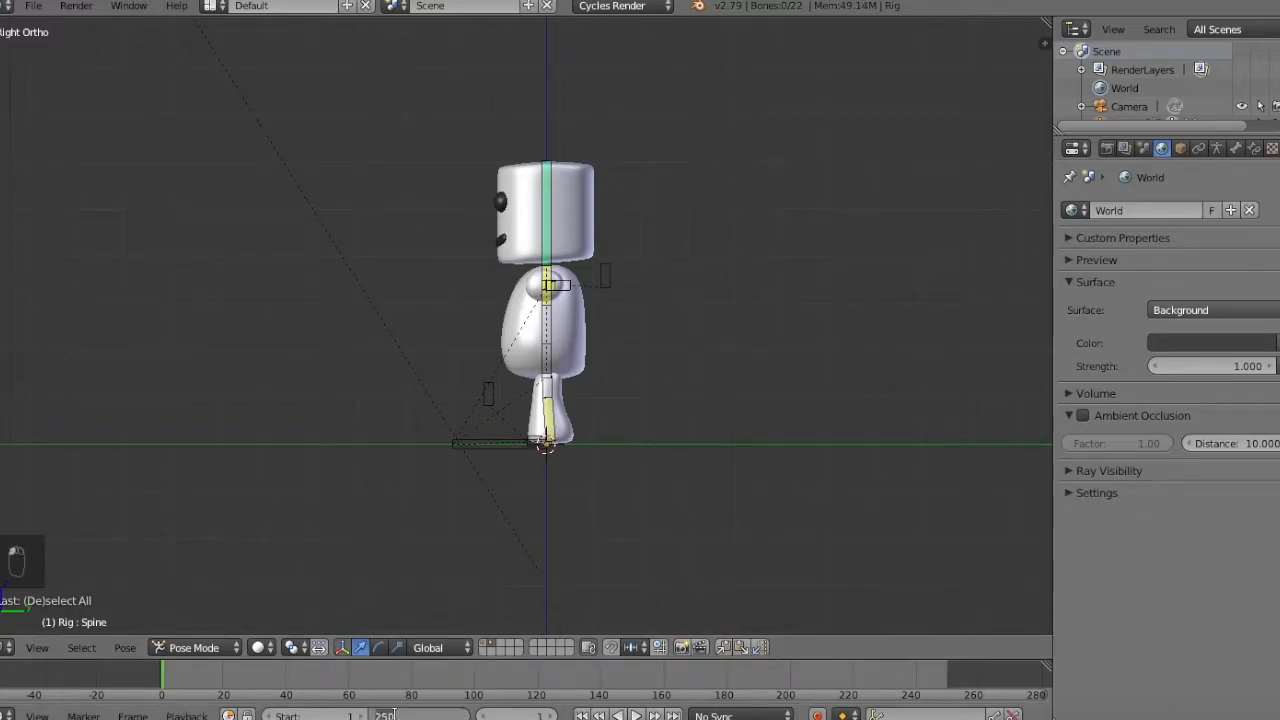
text(24)
key(Return)
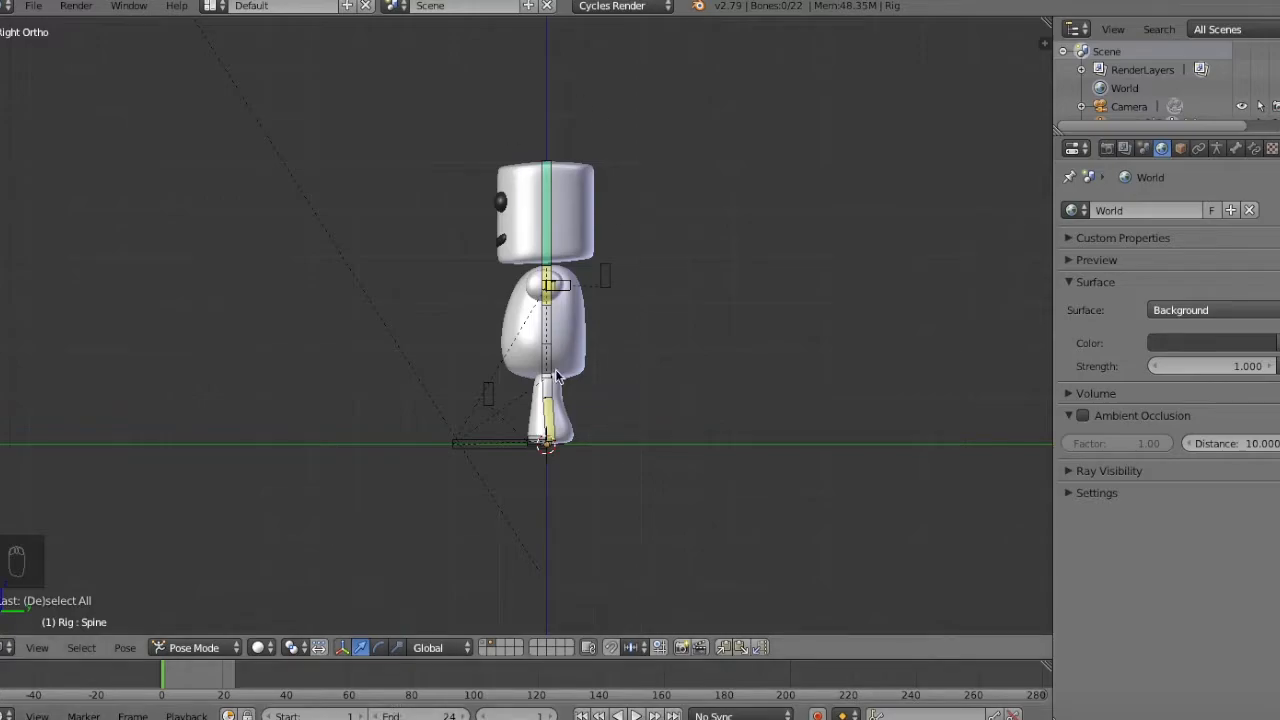
Move the left foot IK control about 0.7 units backward along Y in side view.
key(a)
key(a)
key(KP_3)
right_click(537, 449)
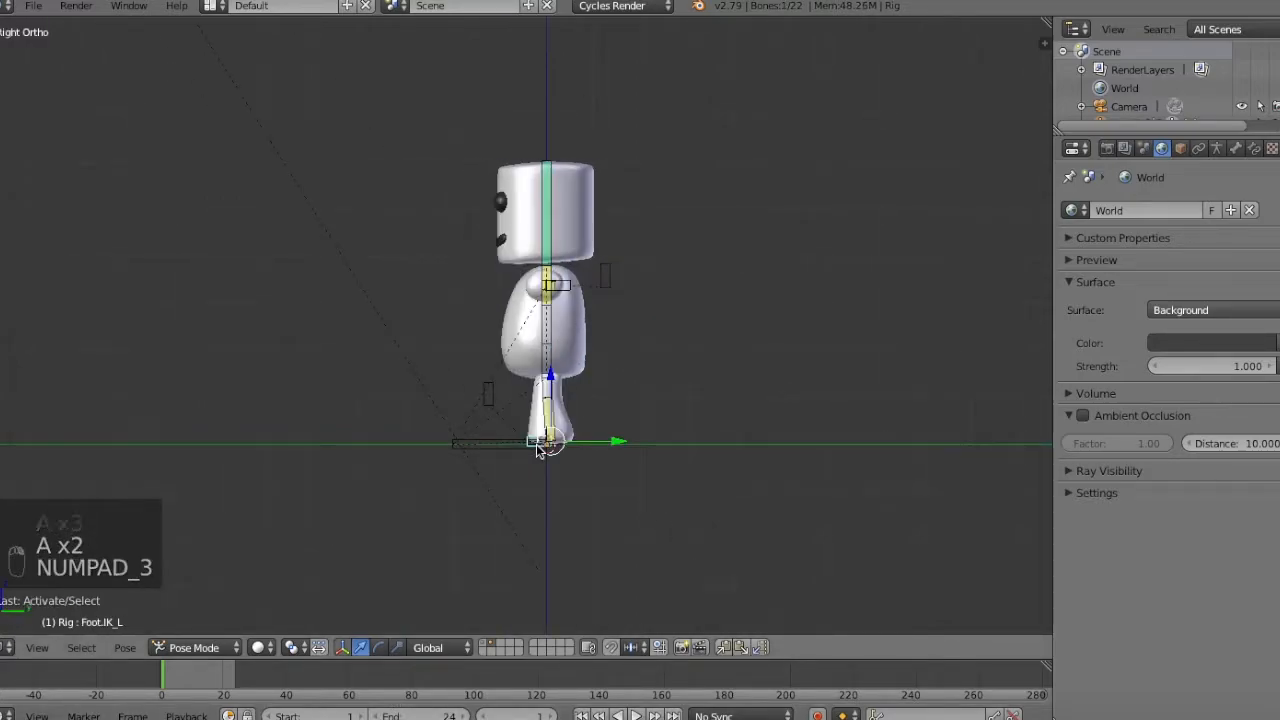
key(KP_Add)
key(KP_Add)
key(KP_Add)
key(KP_Add)
key(KP_Add)
key(KP_Add)
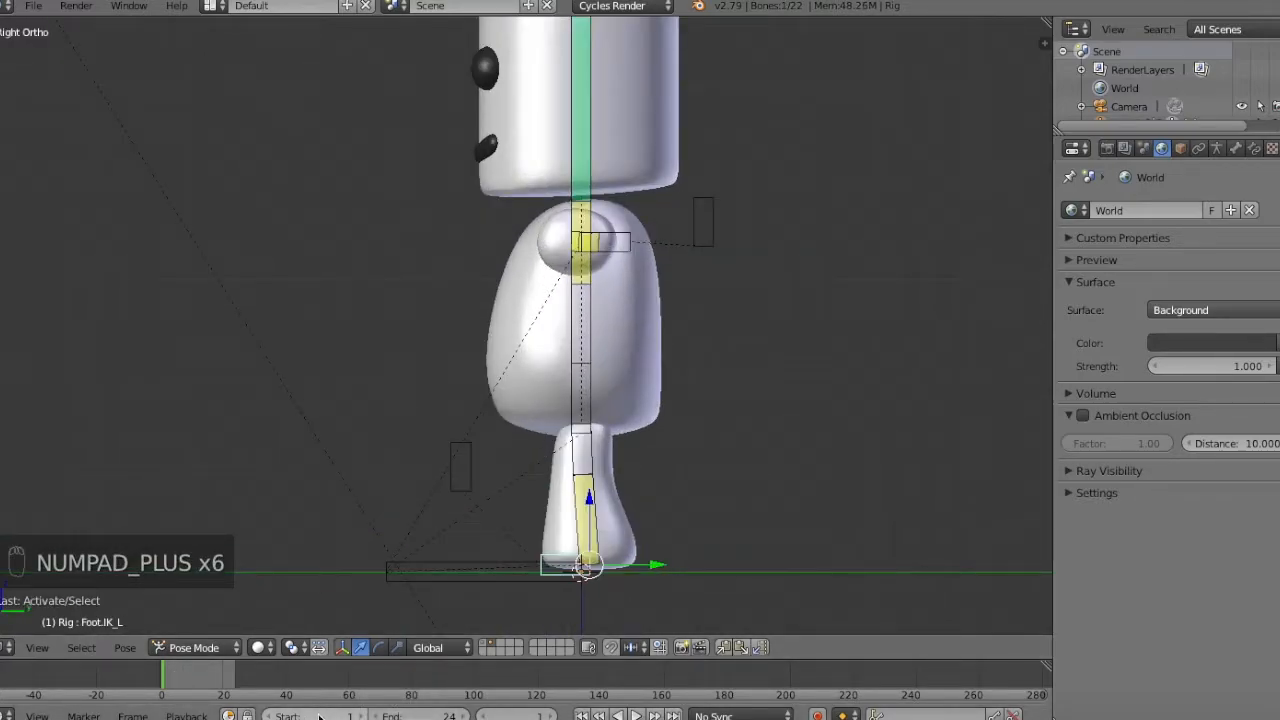
key(g)
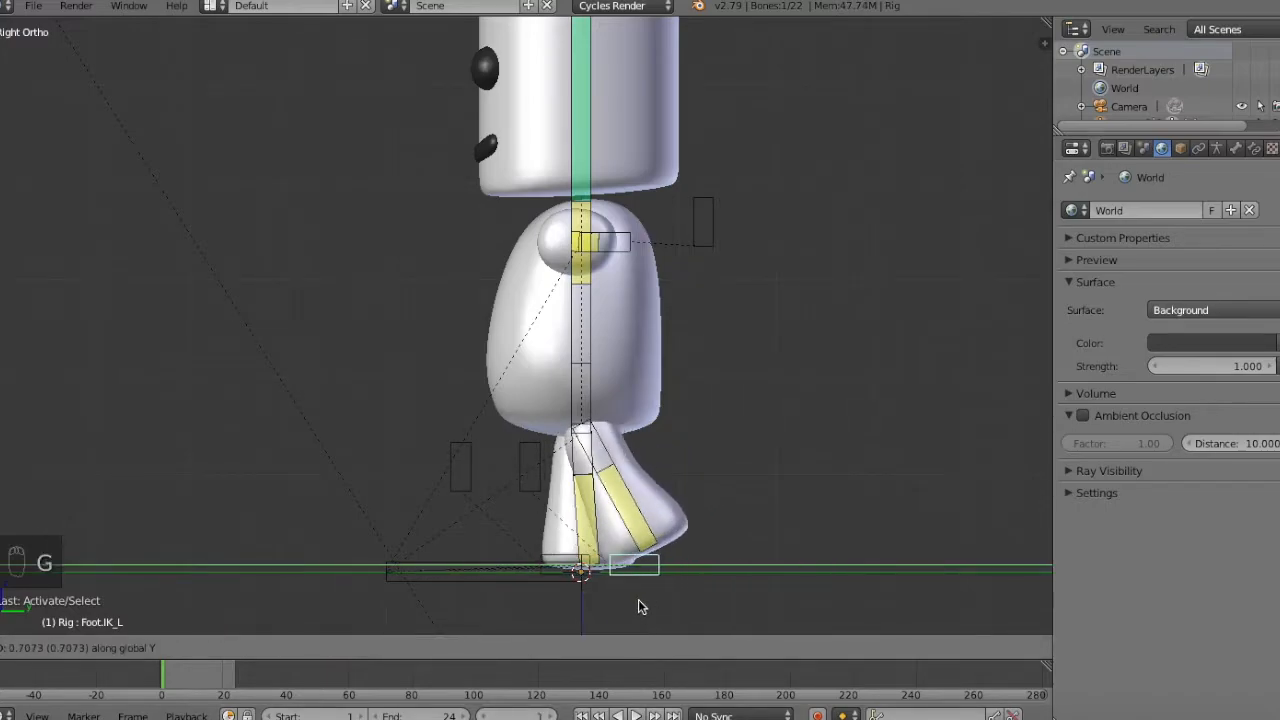
click(640, 604)
Move the right foot IK control forward along Y to open the stride.
key(KP_Subtract)
key(KP_Subtract)
key(KP_Subtract)
key(KP_Subtract)
key(KP_Subtract)
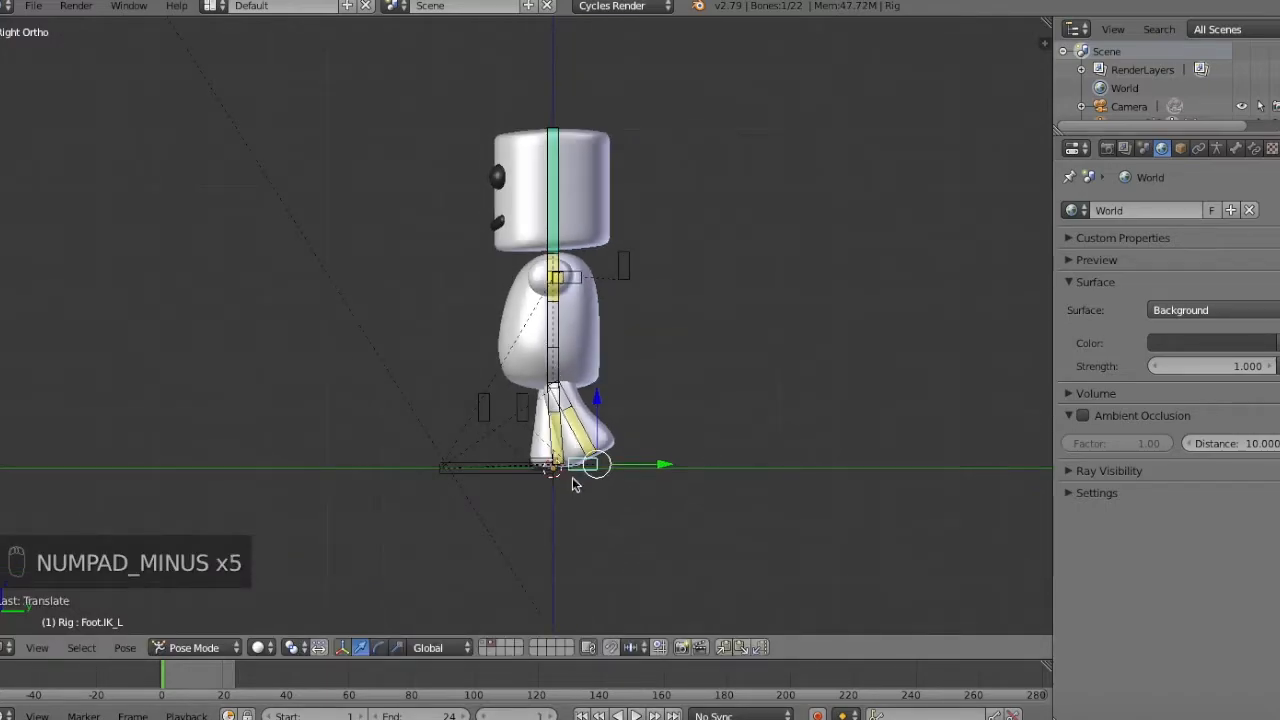
key(g)
key(y)
click(677, 428)
Lower the hips bone about 0.28 units along Z so that the knees bend.
right_click(560, 374)
key(g)
key(z)
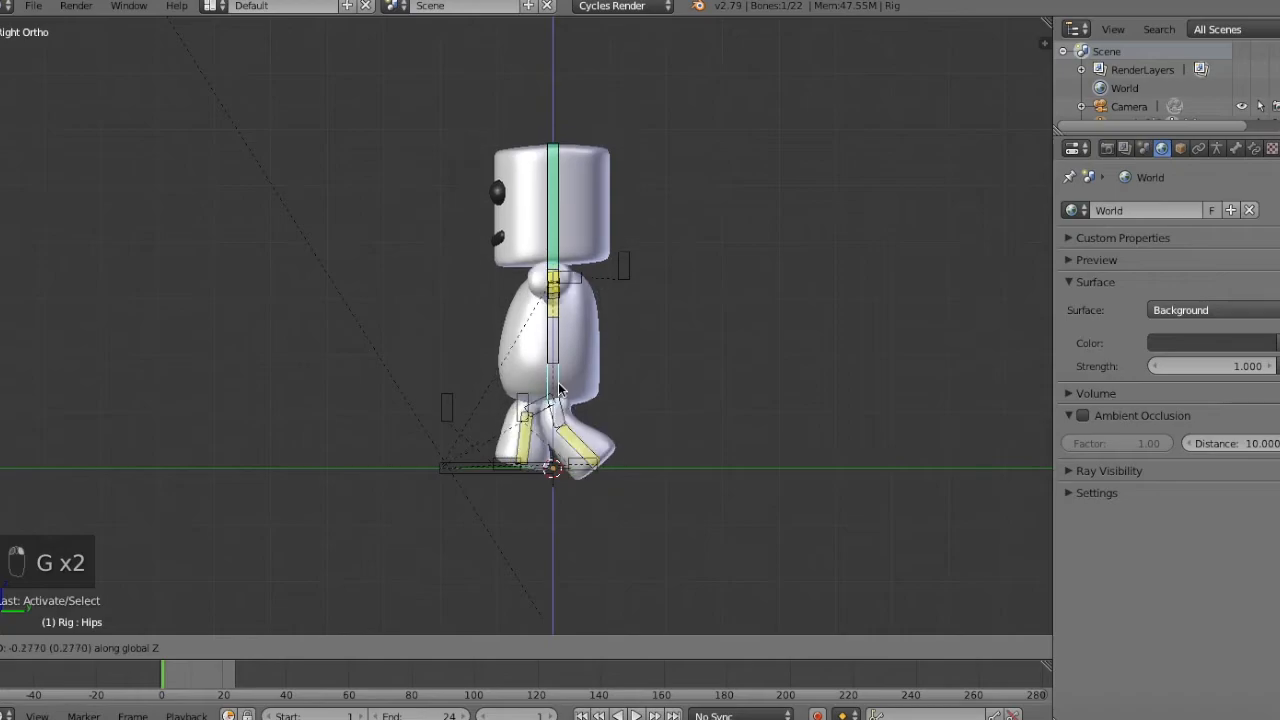
click(561, 389)
Lower the left hand IK control beside the body in front view and rotate it 90°.
key(KP_1)
key(KP_3)
key(KP_1)
right_click(648, 280)
key(g)
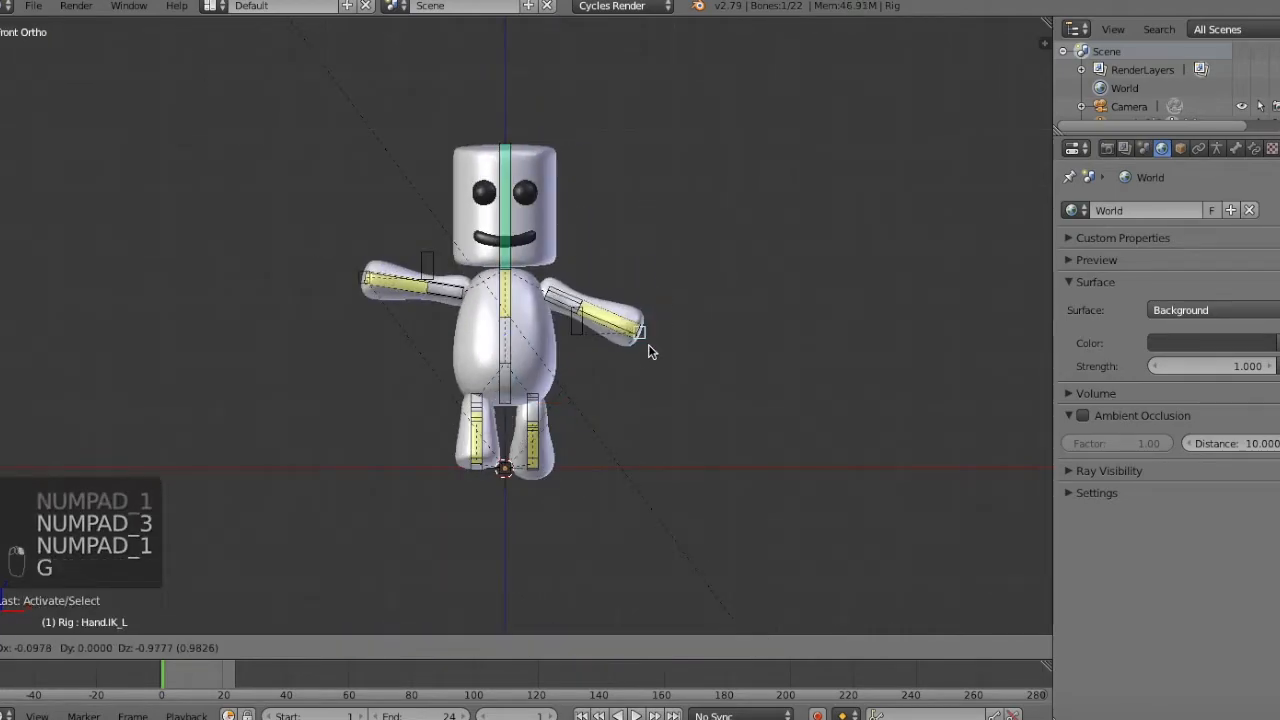
click(615, 372)
key(r)
click(617, 405)
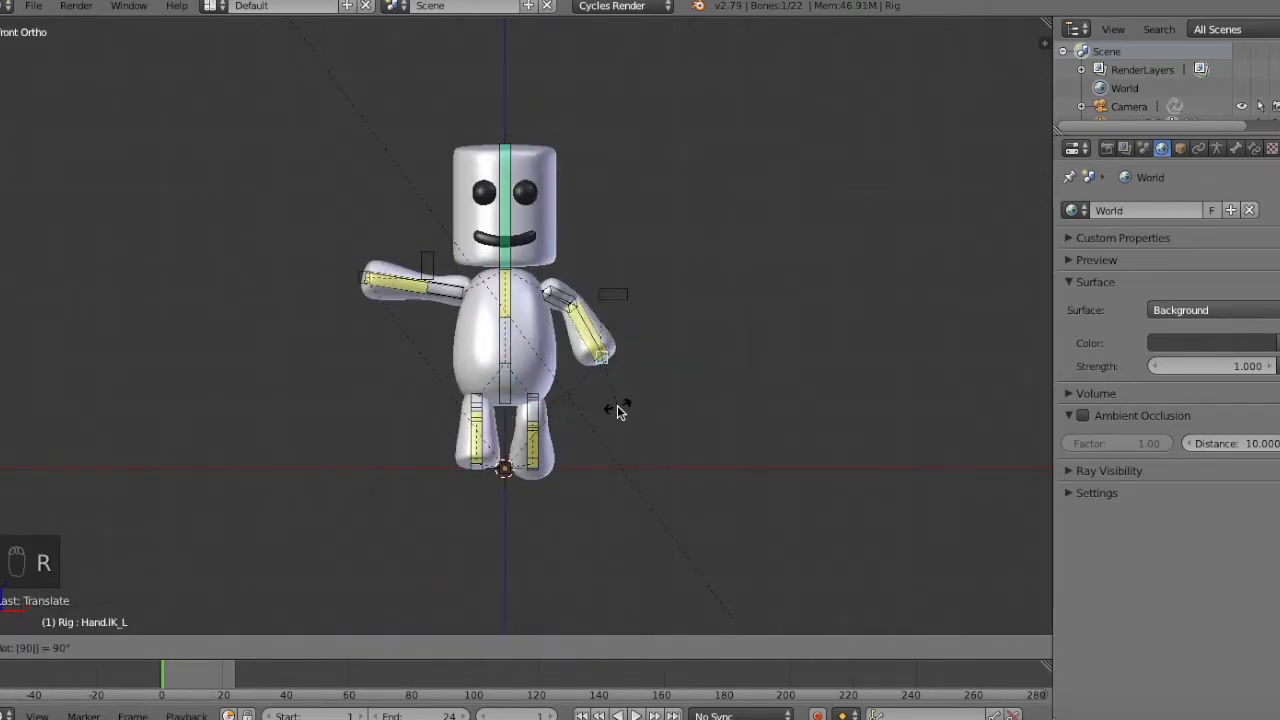
Rotate the right hand IK control and lower it beside the body in front view.
right_click(362, 277)
key(r)
click(474, 329)
key(g)
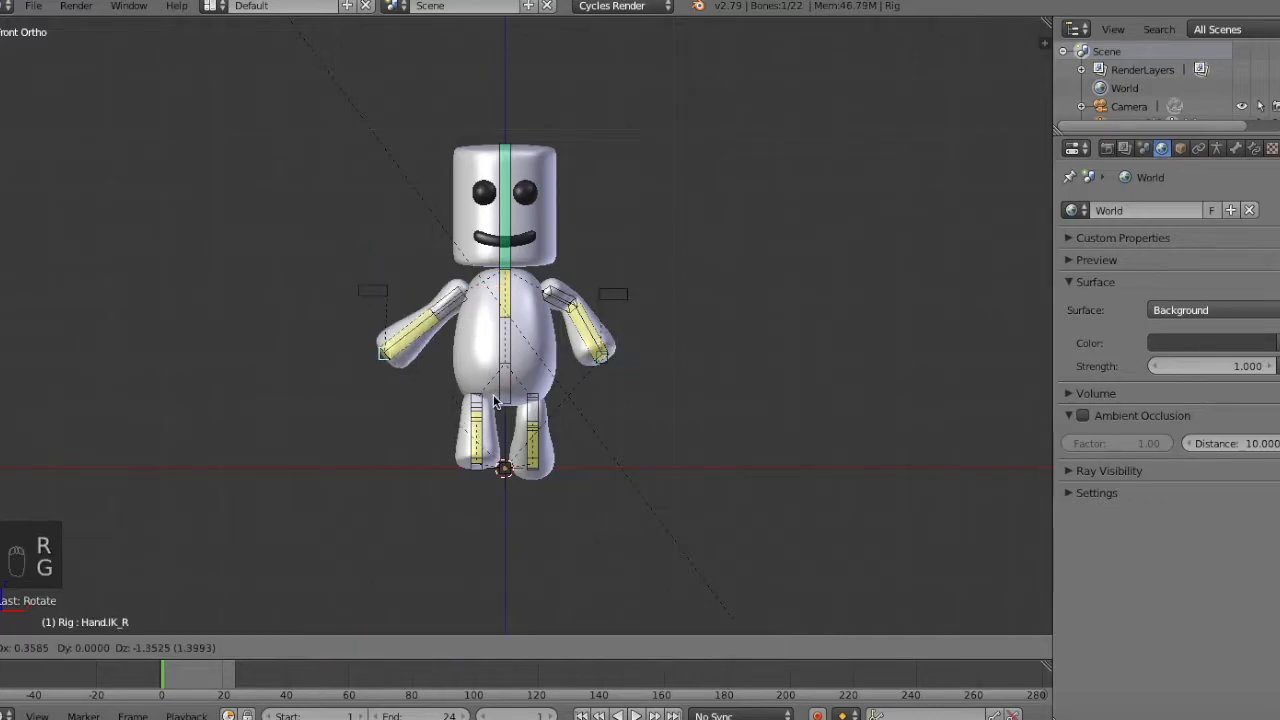
click(537, 428)
Bring the left hand IK control closer to the body and swing it forward in side view.
right_click(609, 368)
key(g)
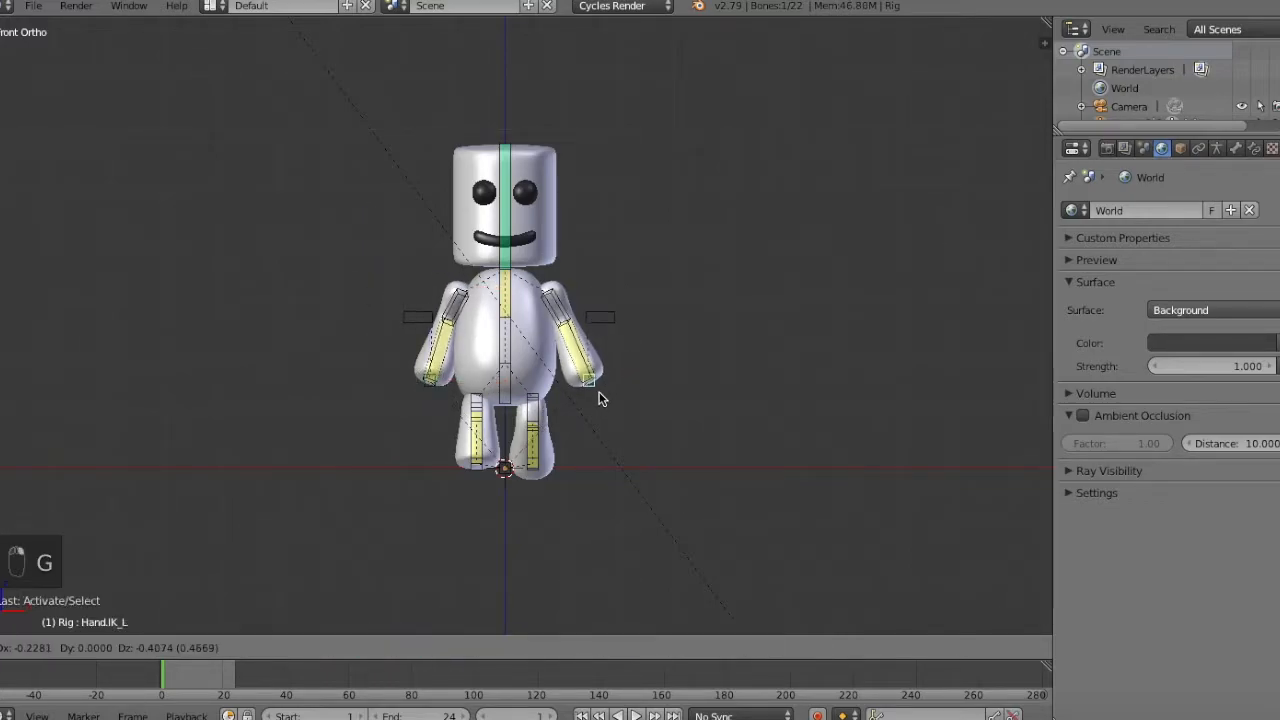
click(599, 395)
key(KP_3)
key(g)
click(574, 387)
Swing the right hand IK control about 0.8 units backward in side view and return to front view.
right_click(578, 384)
key(g)
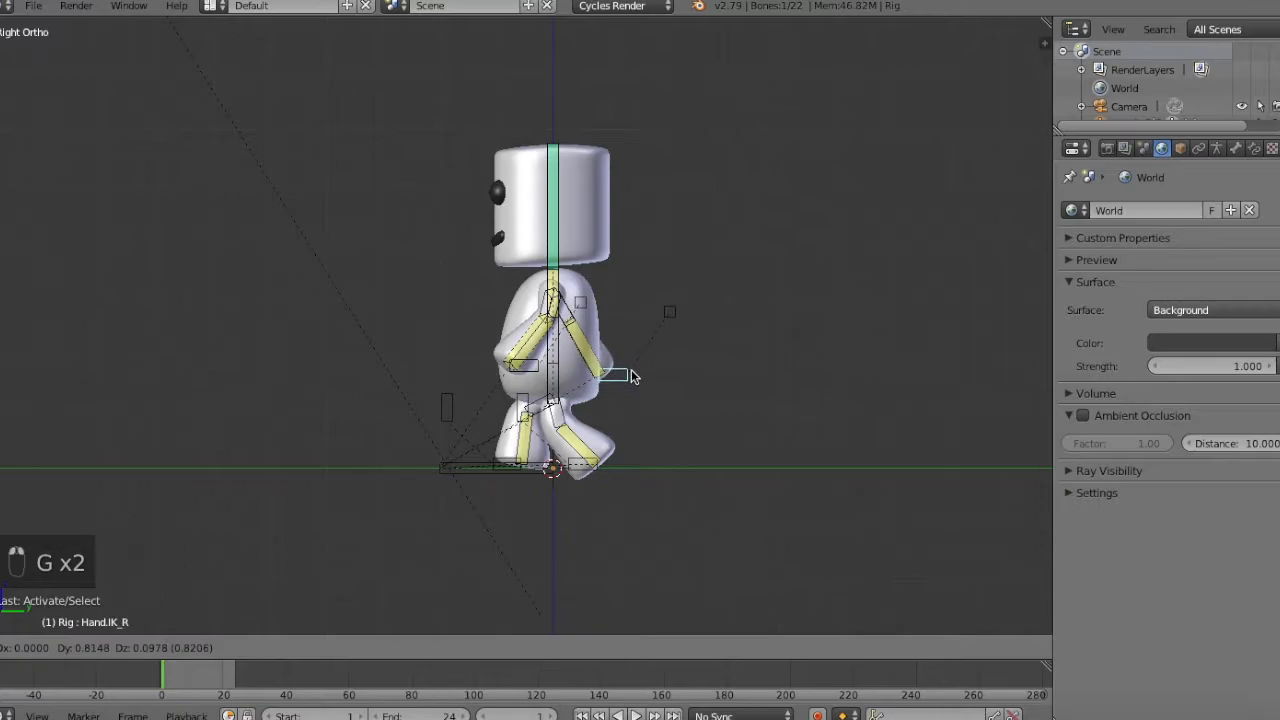
click(627, 367)
key(KP_1)
right_click(602, 301)
key(g)
right_click(592, 308)
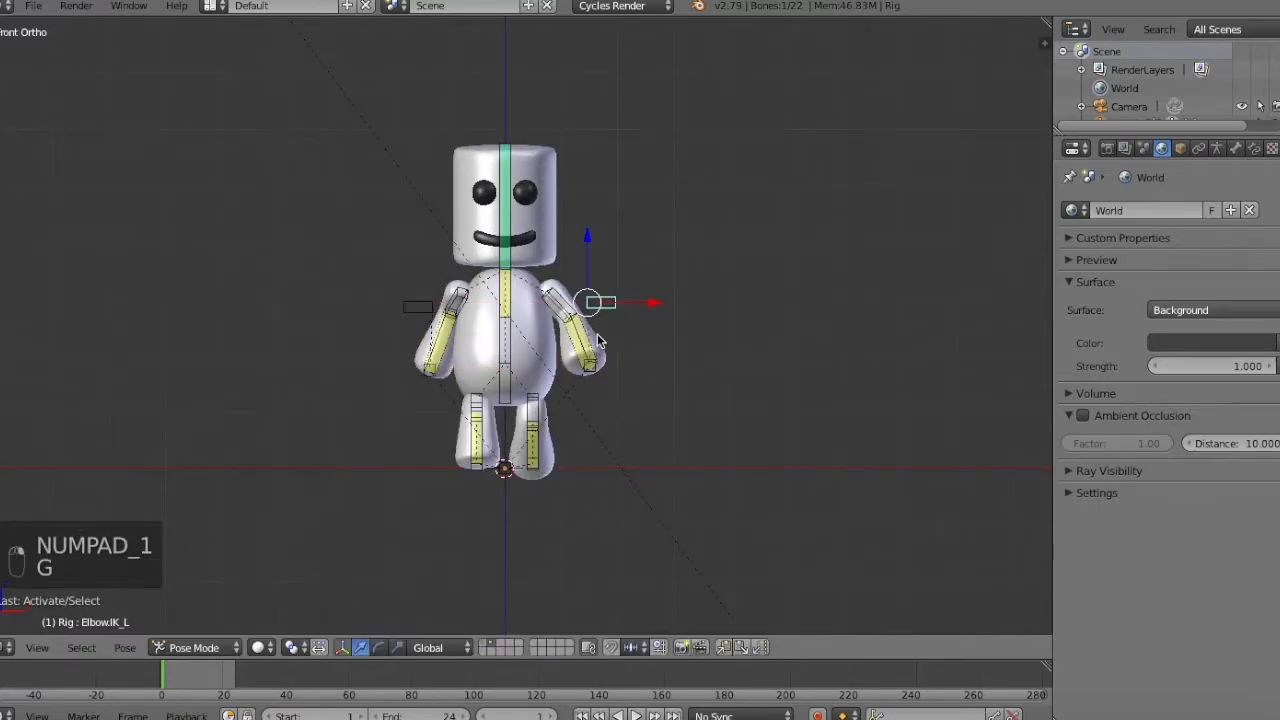
Shift the left hand IK control inward along X toward the body in front view.
right_click(608, 366)
key(g)
key(x)
click(637, 372)
key(z)
key(z)
Adjust the right hand and right elbow IK controls along X in front view.
right_click(427, 371)
key(g)
key(x)
click(510, 361)
right_click(419, 307)
key(g)
key(x)
click(410, 312)
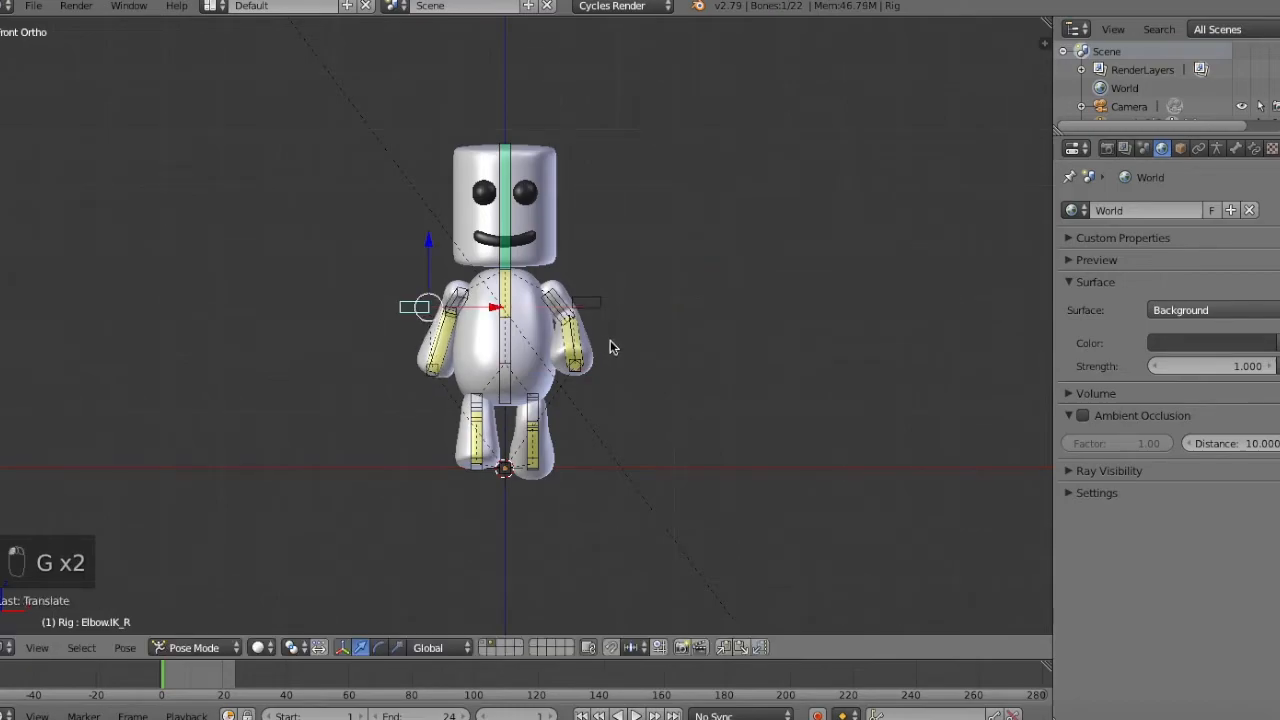
Fine-tune the right hand IK control's position in side view.
key(KP_3)
key(g)
key(x)
right_click(508, 308)
right_click(430, 338)
right_click(431, 338)
key(g)
right_click(432, 334)
key(g)
right_click(432, 335)
Select the deform bones in the arms, spine and legs, undoing any mistaken selections.
key(a)
key(KP_3)
right_click(603, 345)
key(KP_1)
middle_drag(556, 370, 628, 416)
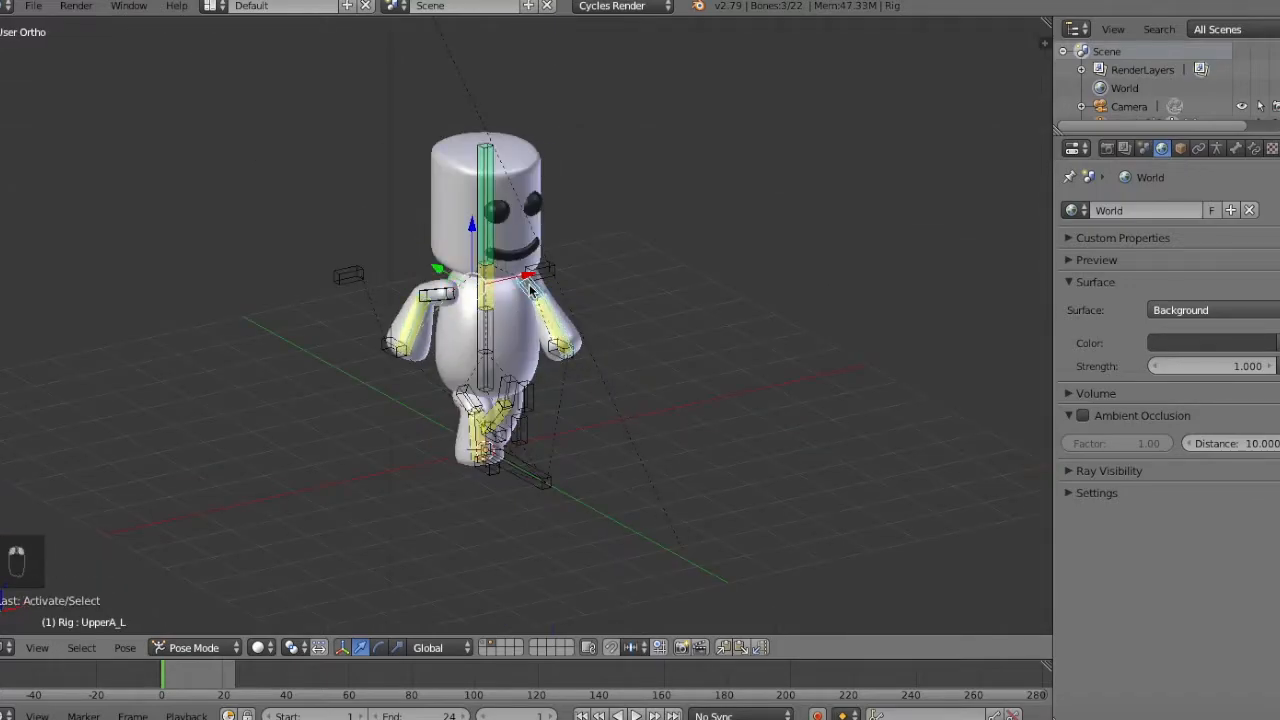
right_click(430, 296)
key(KP_1)
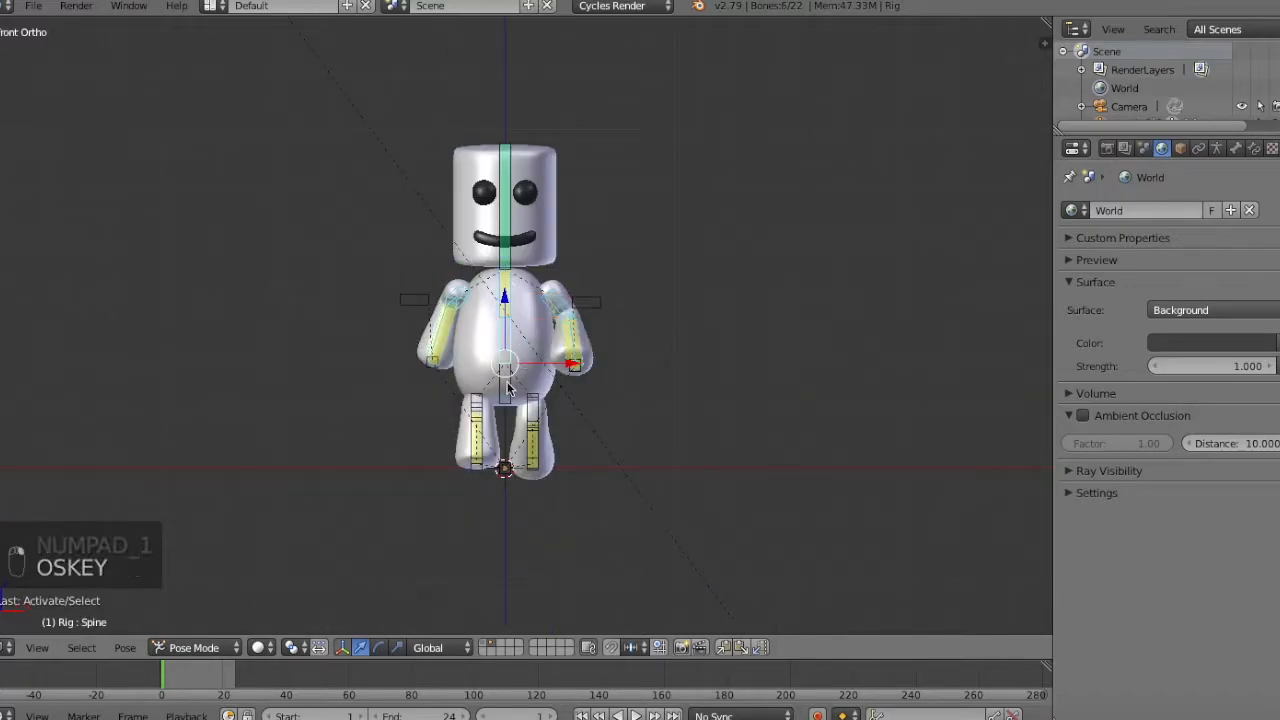
middle_drag(538, 407, 567, 443)
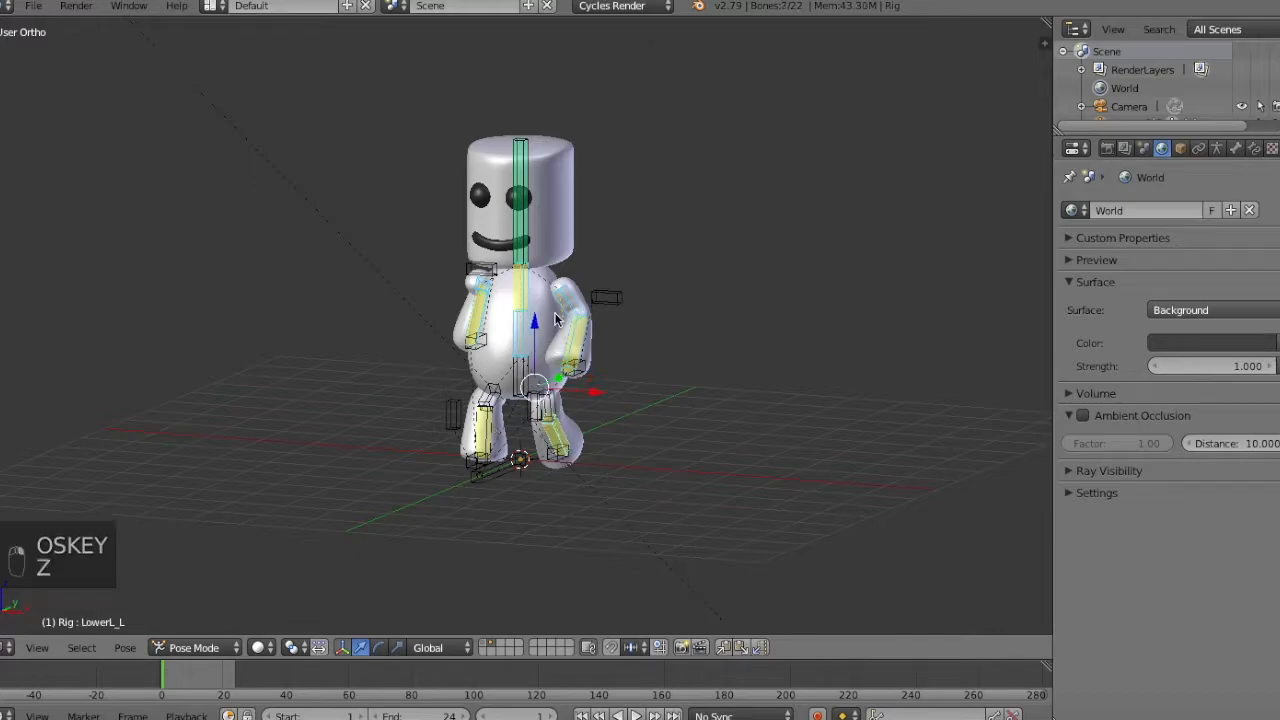
middle_drag(542, 414, 614, 391)
key(KP_1)
key(z)
right_click(511, 268)
key(super+z)
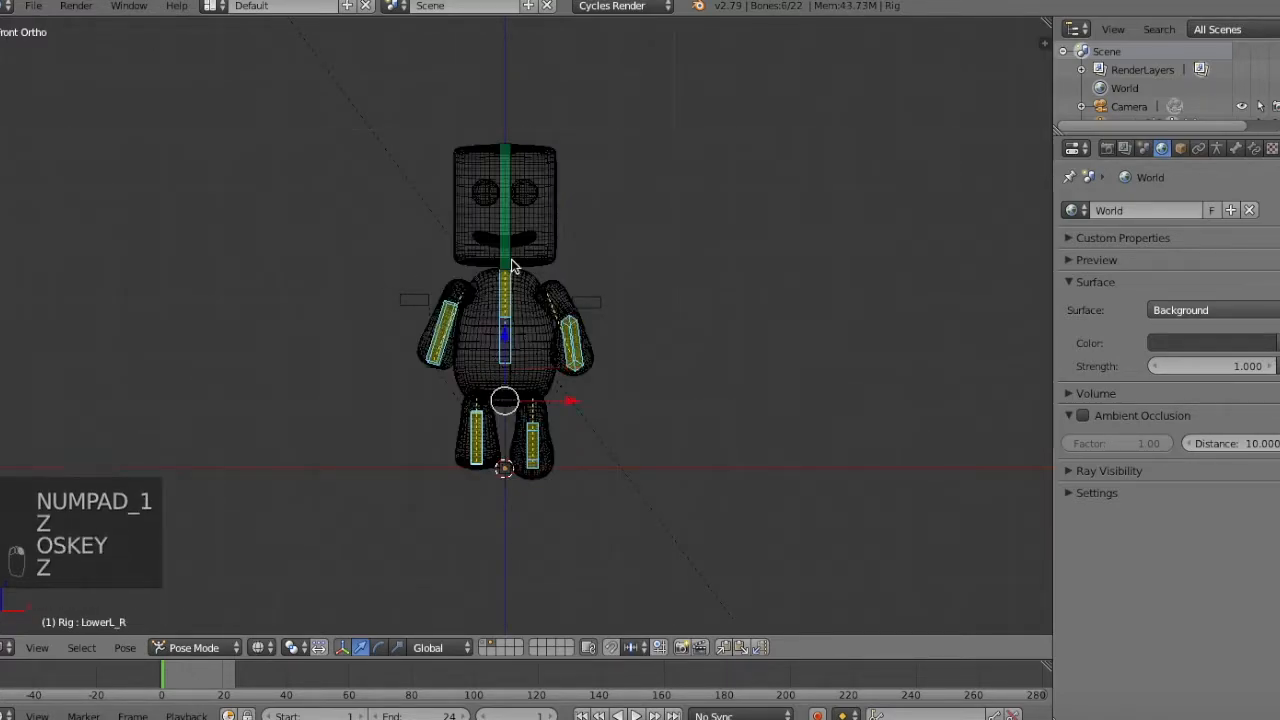
Assign the selected deform bones to a bone layer of the armature and deselect all bones.
key(z)
key(m)
click(1218, 149)
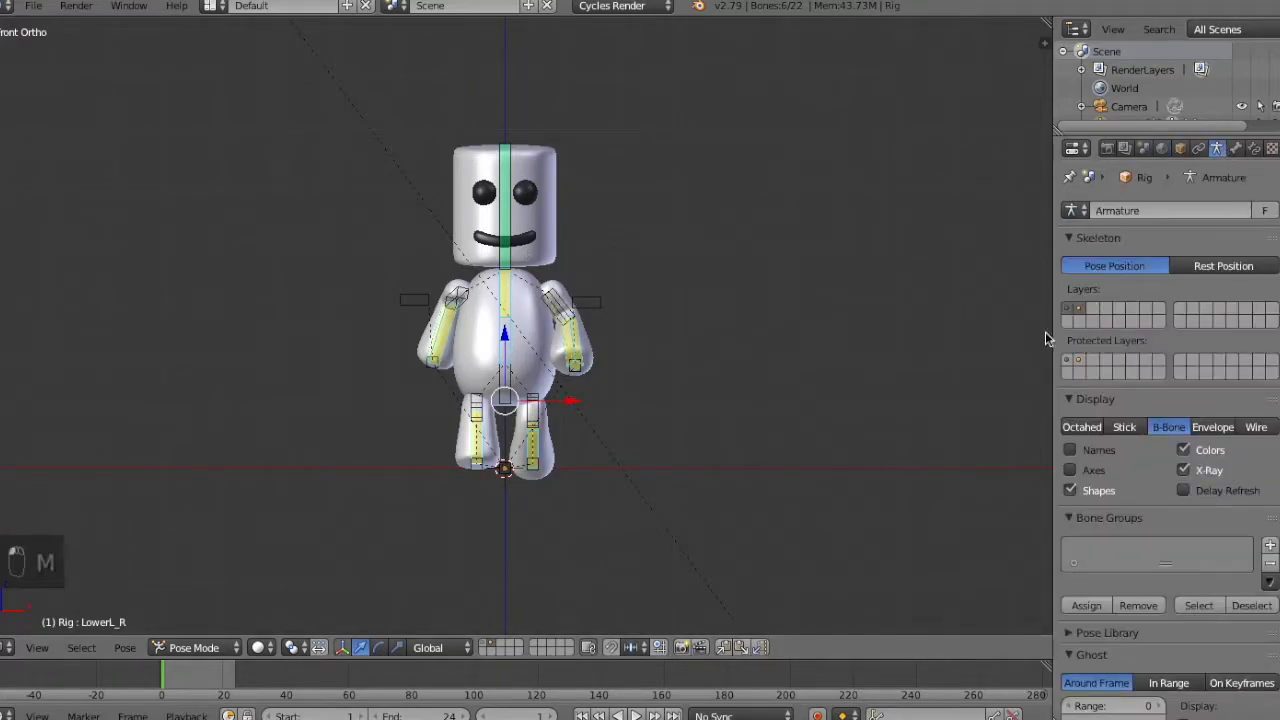
key(m)
click(830, 322)
key(a)
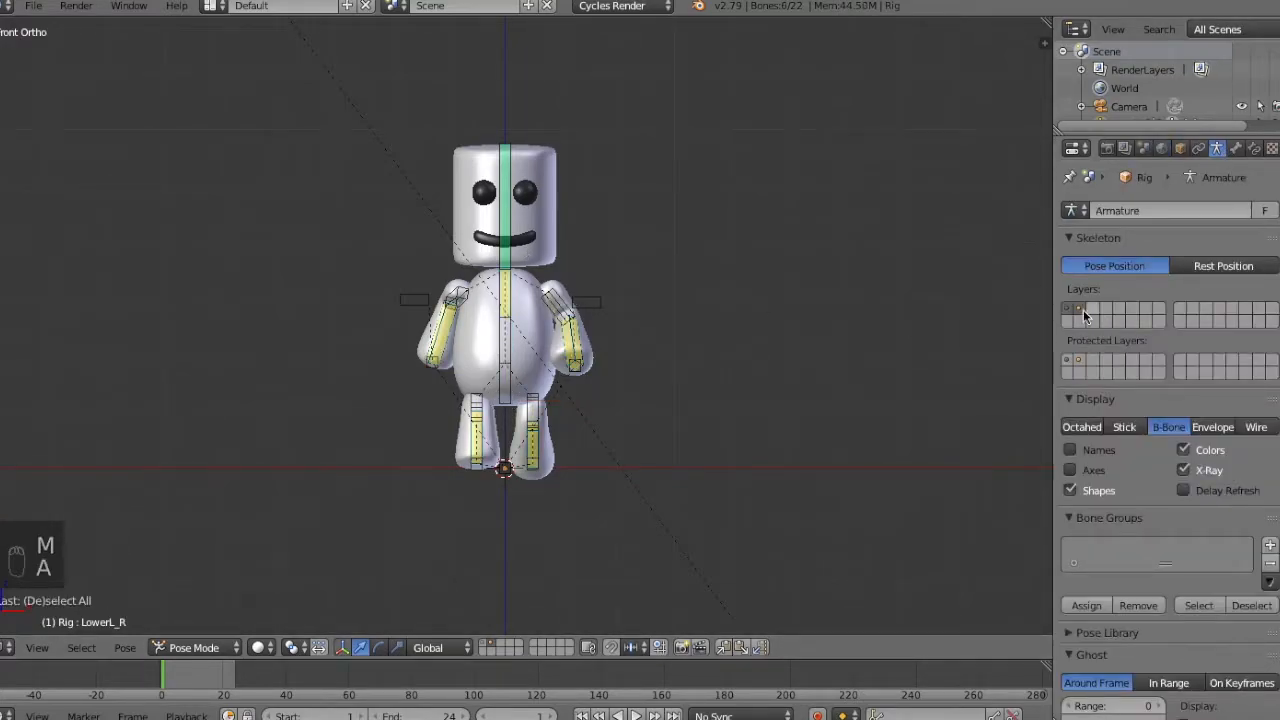
Check the deform bones on the second armature layer and show only the first layer with the control bones.
key(KP_3)
key(KP_1)
key(KP_3)
right_click(565, 243)
right_click(565, 240)
key(a)
key(a)
key(KP_1)
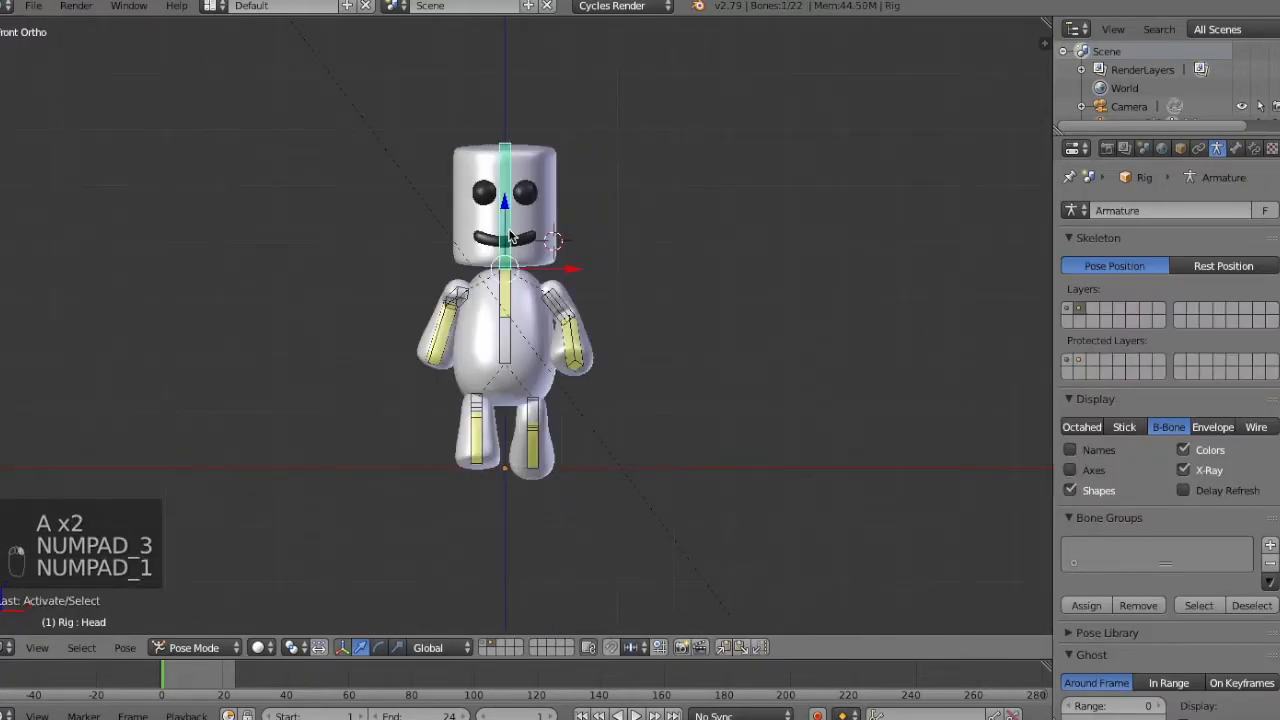
key(a)
key(a)
click(1067, 309)
key(KP_3)
right_click(554, 207)
key(r)
right_click(656, 285)
key(a)
right_click(463, 472)
key(g)
right_click(566, 458)
key(KP_1)
key(a)
key(a)
key(KP_3)
key(KP_1)
key(KP_3)
Advance to frame 2 and examine the character's pose close up in side view with all bones deselected.
key(Right)
key(KP_Add)
key(KP_Add)
key(KP_Add)
key(KP_Add)
key(KP_Subtract)
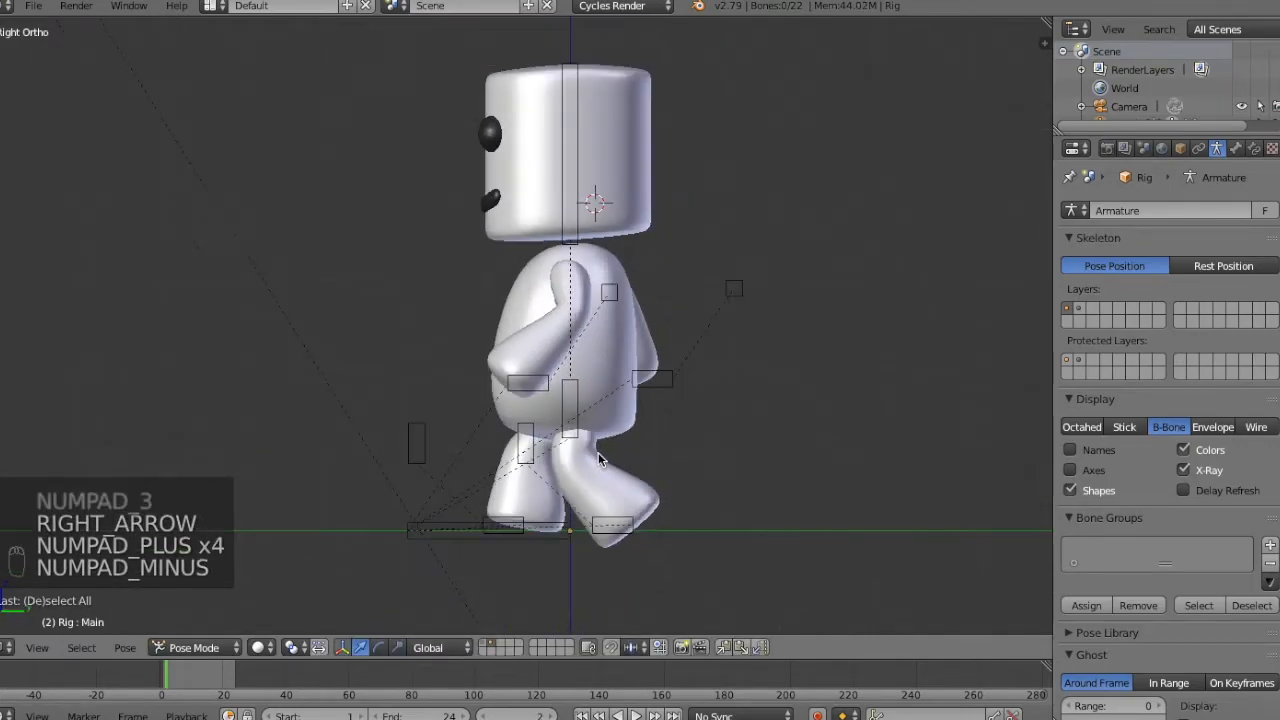
key(KP_Add)
key(a)
key(a)
key(a)
key(a)
key(KP_1)
key(KP_3)
Nudge the right hand IK control slightly farther back in side view.
right_click(667, 376)
key(g)
click(678, 372)
key(z)
key(z)
key(g)
click(682, 384)
Nudge the left hand IK control slightly farther forward in side view.
key(KP_1)
middle_drag(378, 290, 218, 300)
key(KP_1)
key(KP_3)
right_click(537, 379)
key(g)
click(525, 378)
Nudge the left foot IK control slightly farther back in side view.
right_click(622, 526)
key(g)
key(y)
click(629, 524)
Raise the left foot IK control off the ground and shift it a little farther back at frame 1.
key(g)
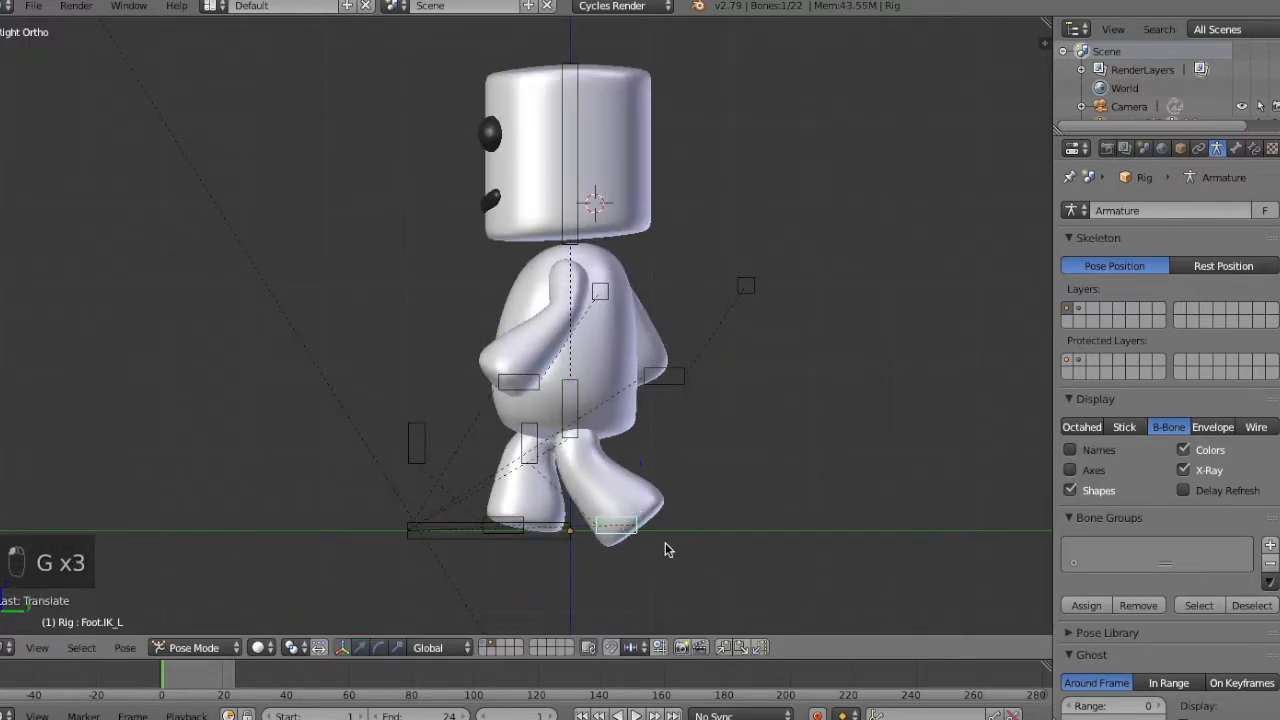
key(z)
click(665, 535)
key(g)
key(z)
click(688, 527)
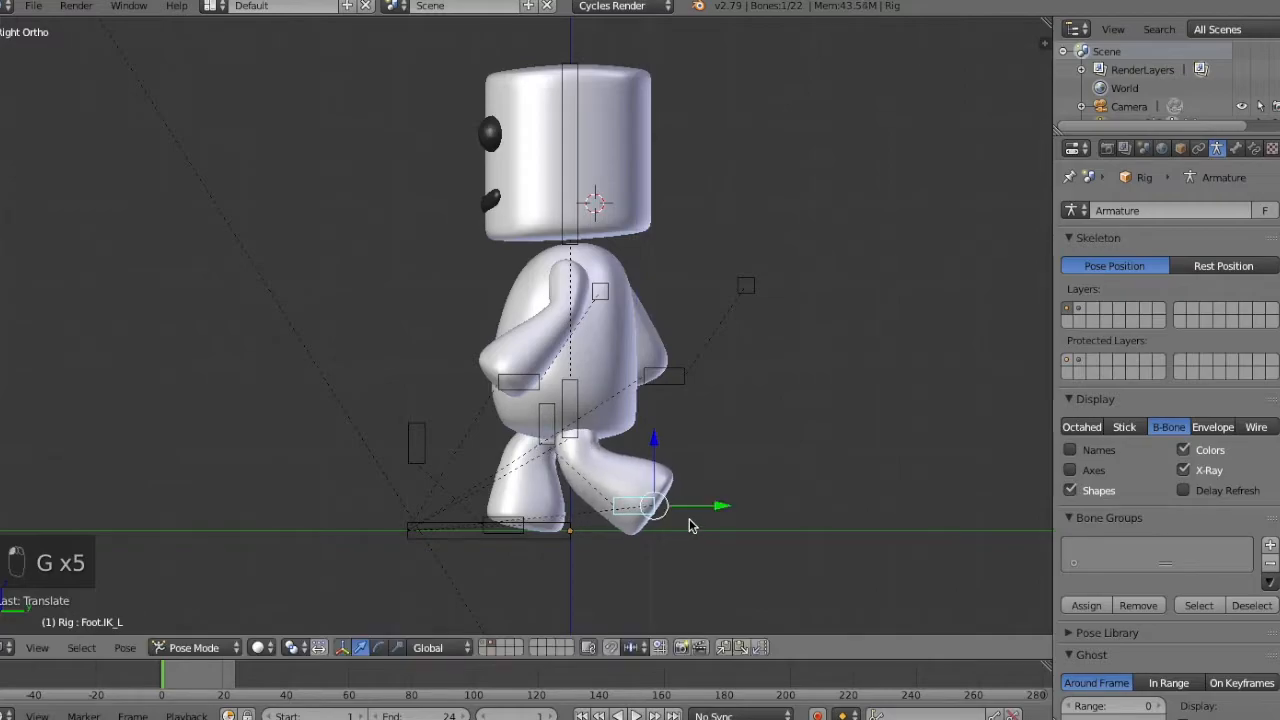
key(z)
click(529, 520)
key(a)
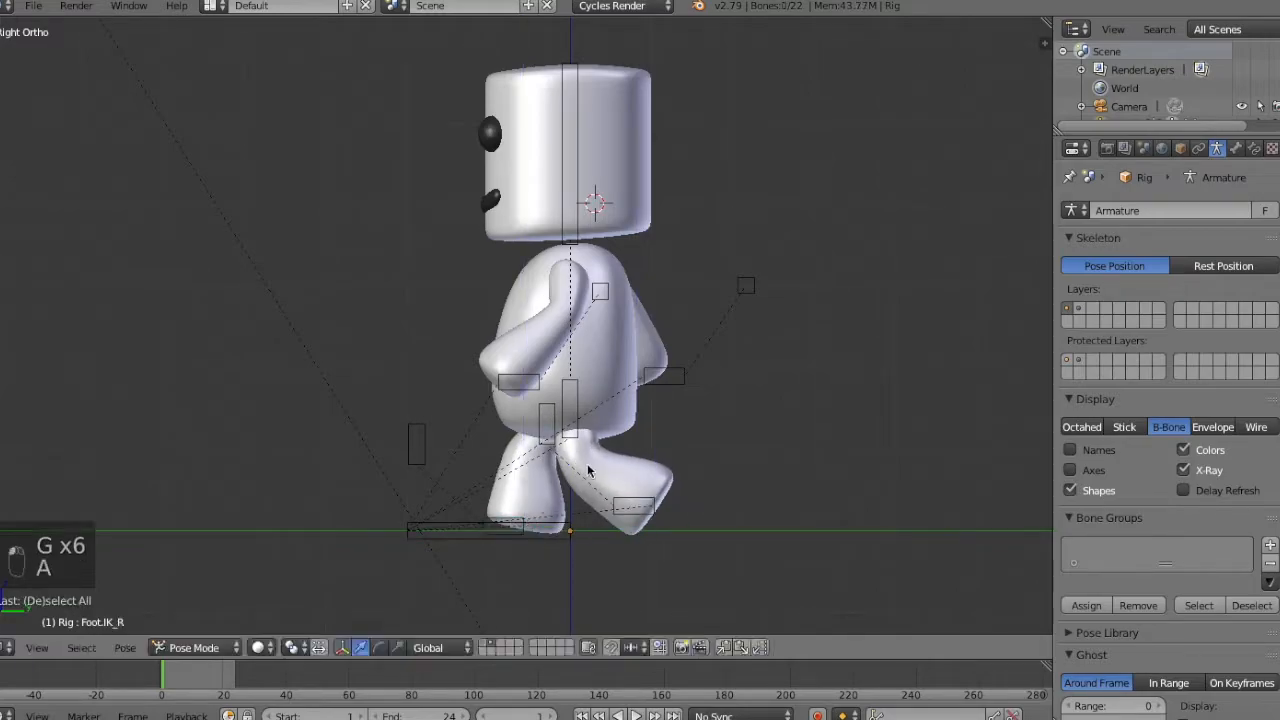
Keyframe the location, rotation and scale of all control bones at frame 1.
key(KP_1)
key(KP_3)
key(a)
key(i)
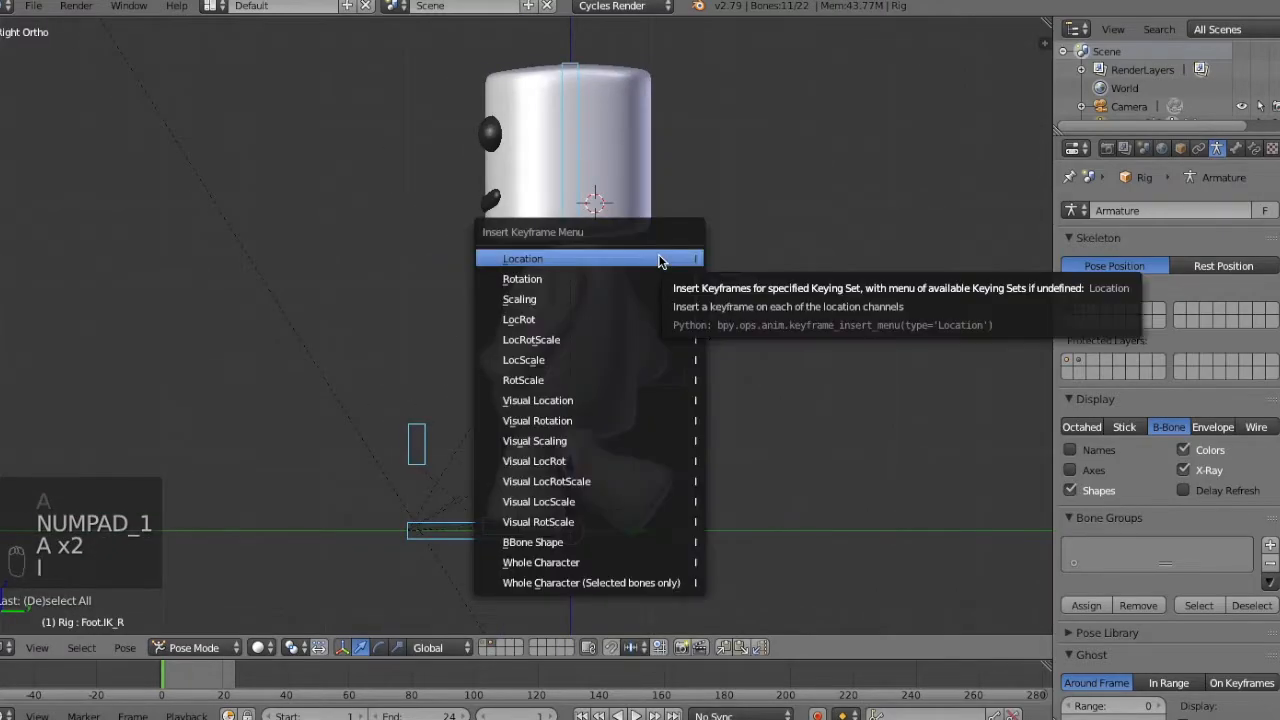
click(603, 340)
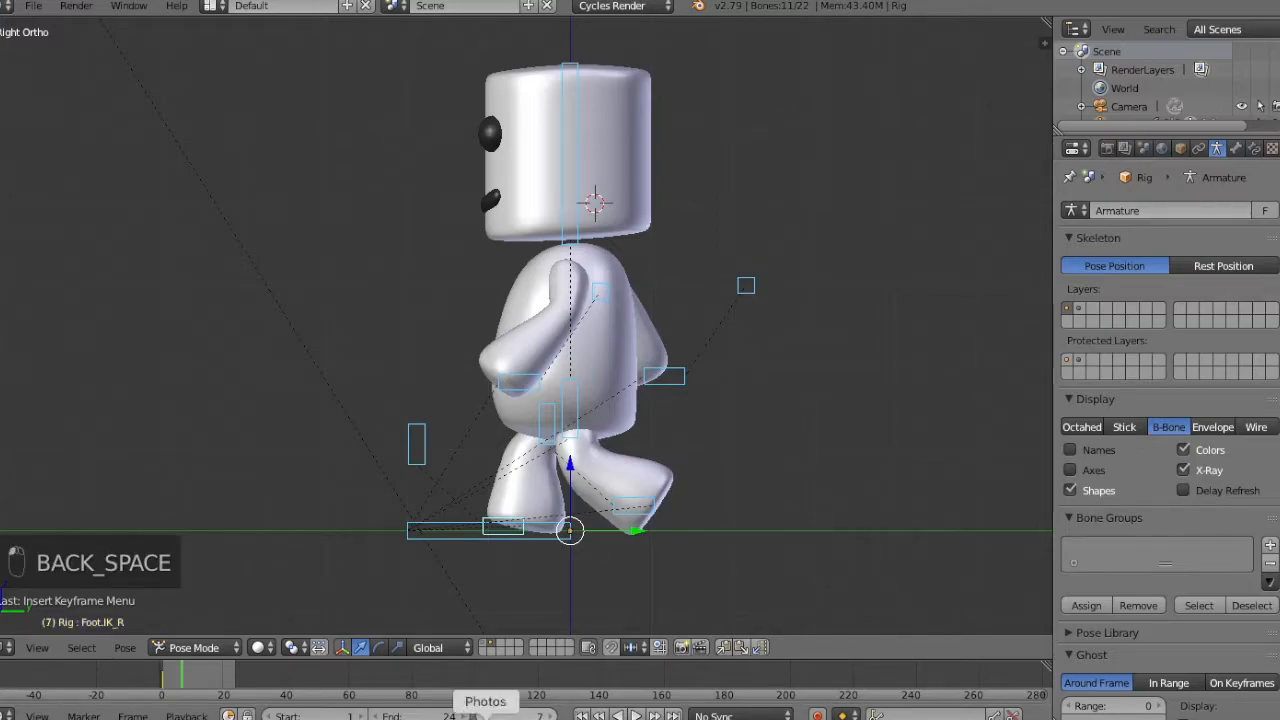
Go to frame 13 and select all the control bones in side view.
key(KP_1)
key(KP_3)
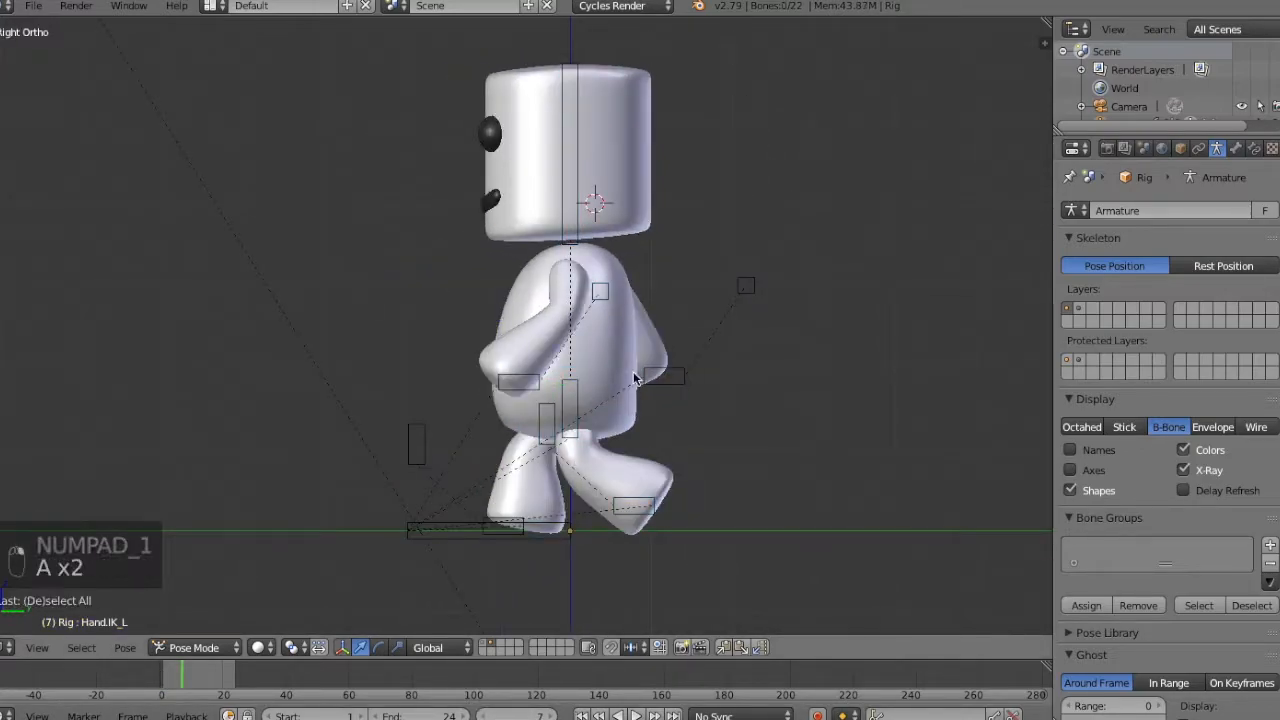
click(517, 716)
text(13)
key(Return)
key(KP_1)
key(KP_3)
key(a)
key(a)
key(a)
key(a)
key(a)
key(KP_1)
key(KP_3)
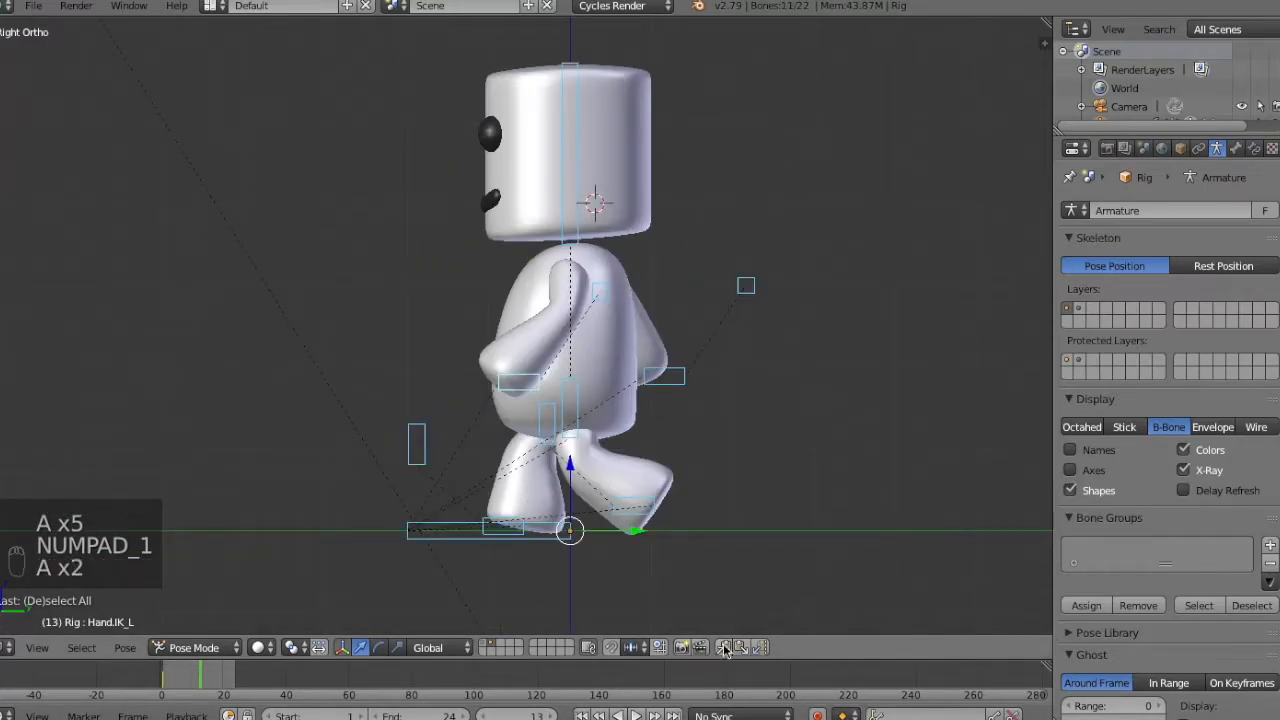
Copy the stride pose, paste it mirrored at frame 13 and keyframe all control bones.
click(727, 649)
click(762, 648)
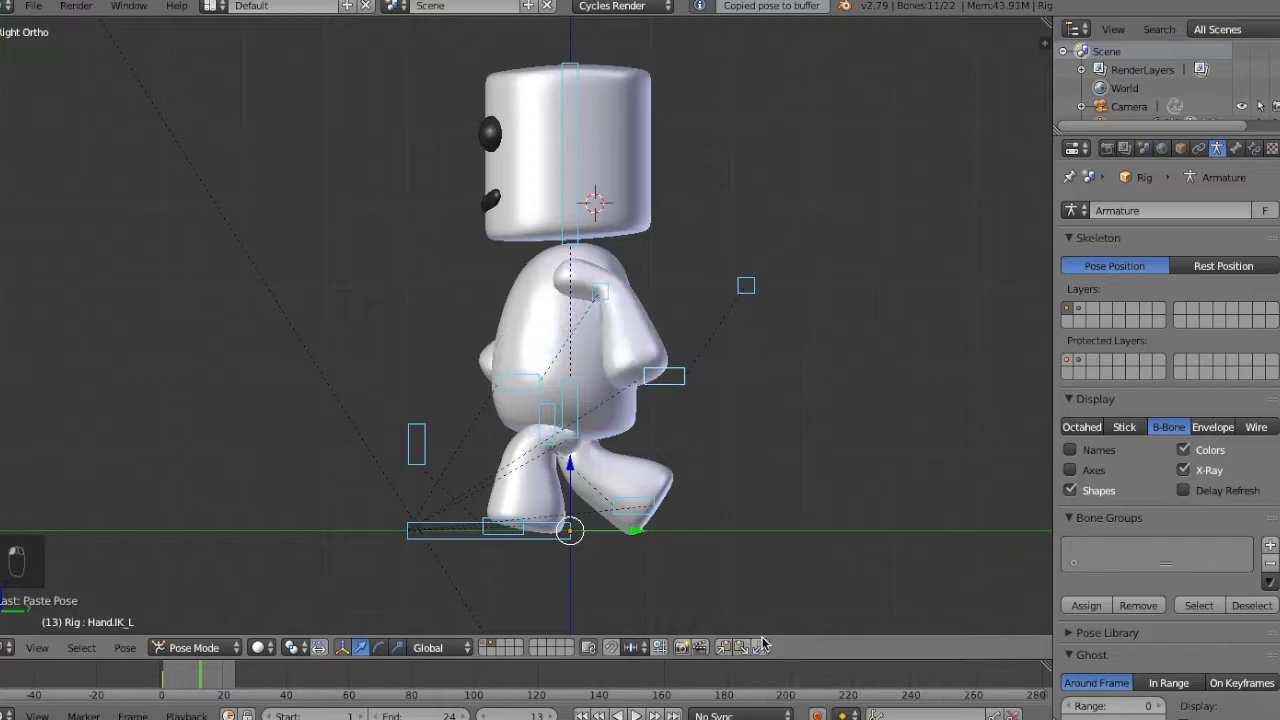
key(KP_1)
middle_drag(690, 240, 748, 274)
key(i)
click(745, 272)
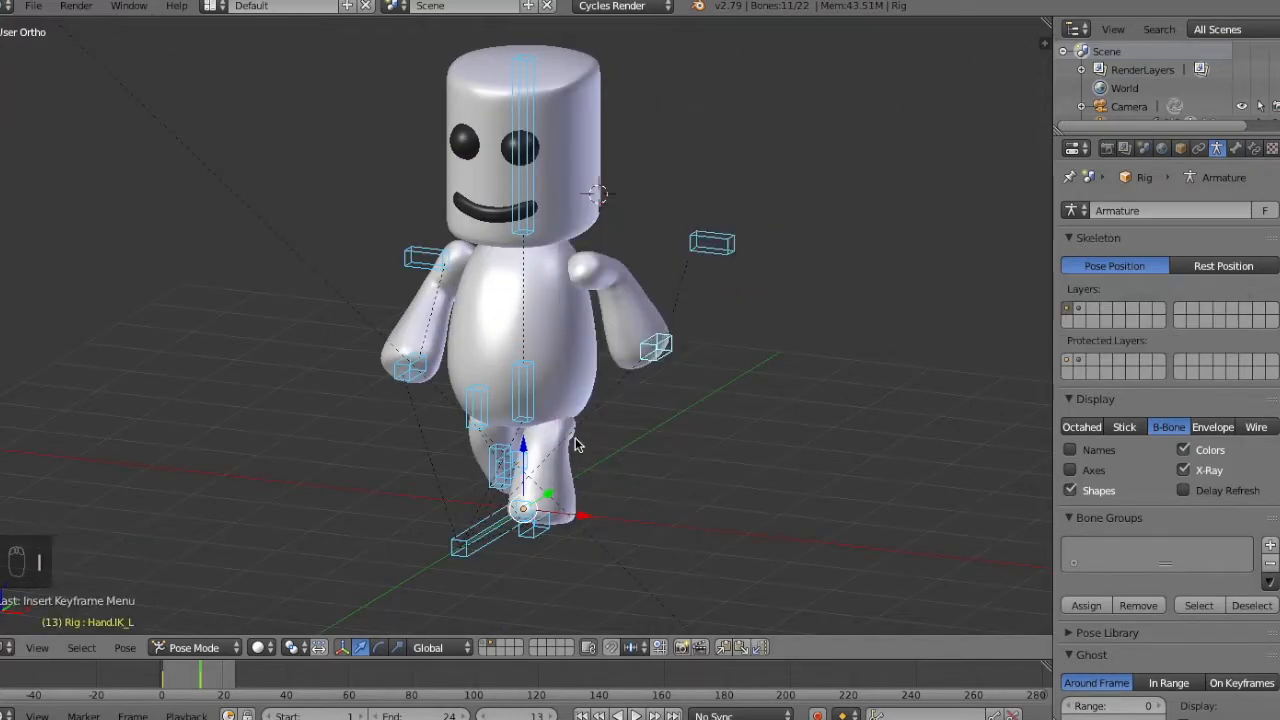
Copy the frame 13 pose and paste it mirrored as a keyframed pose at frame 25.
click(727, 648)
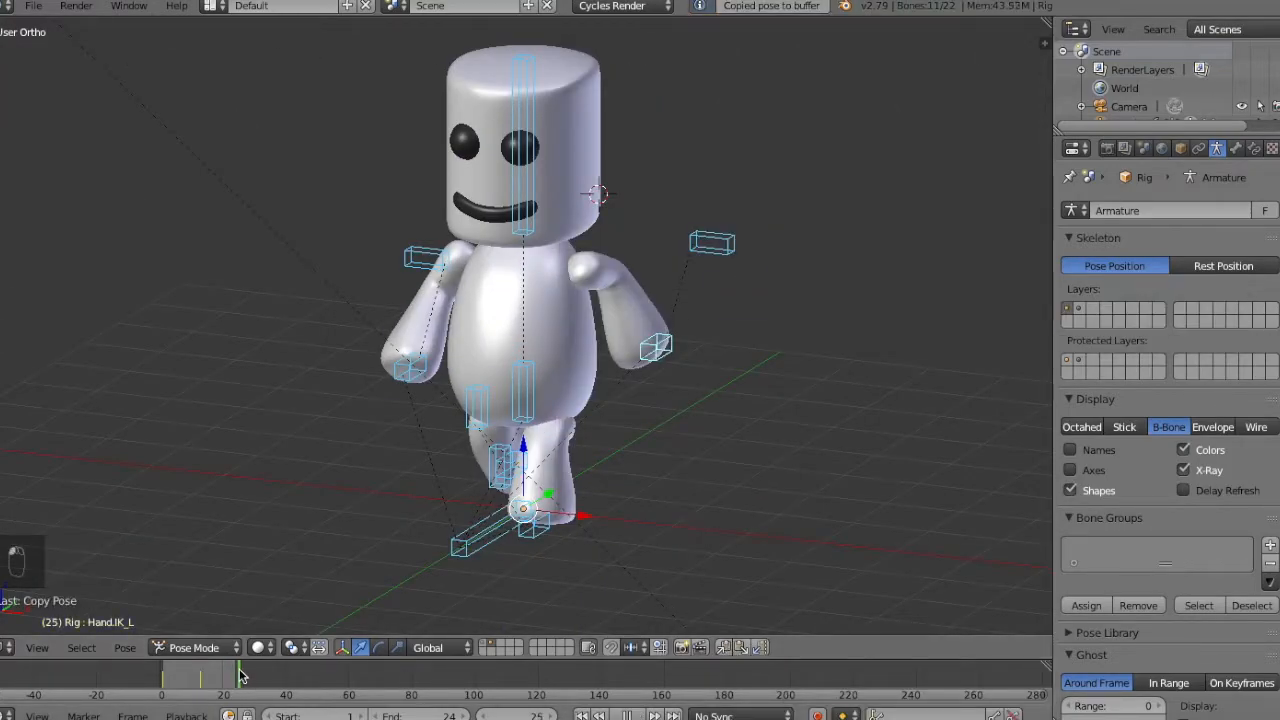
click(762, 648)
key(a)
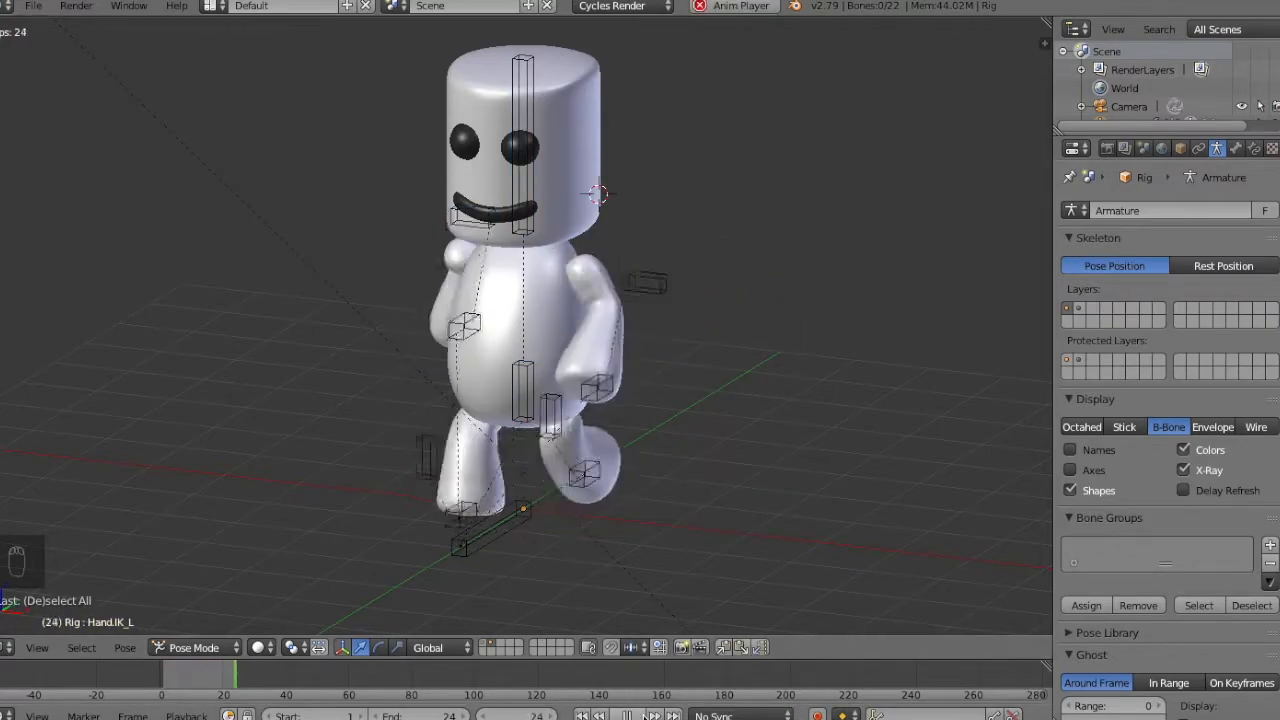
Go to frame 7 and select only the left foot IK control.
key(a)
key(KP_3)
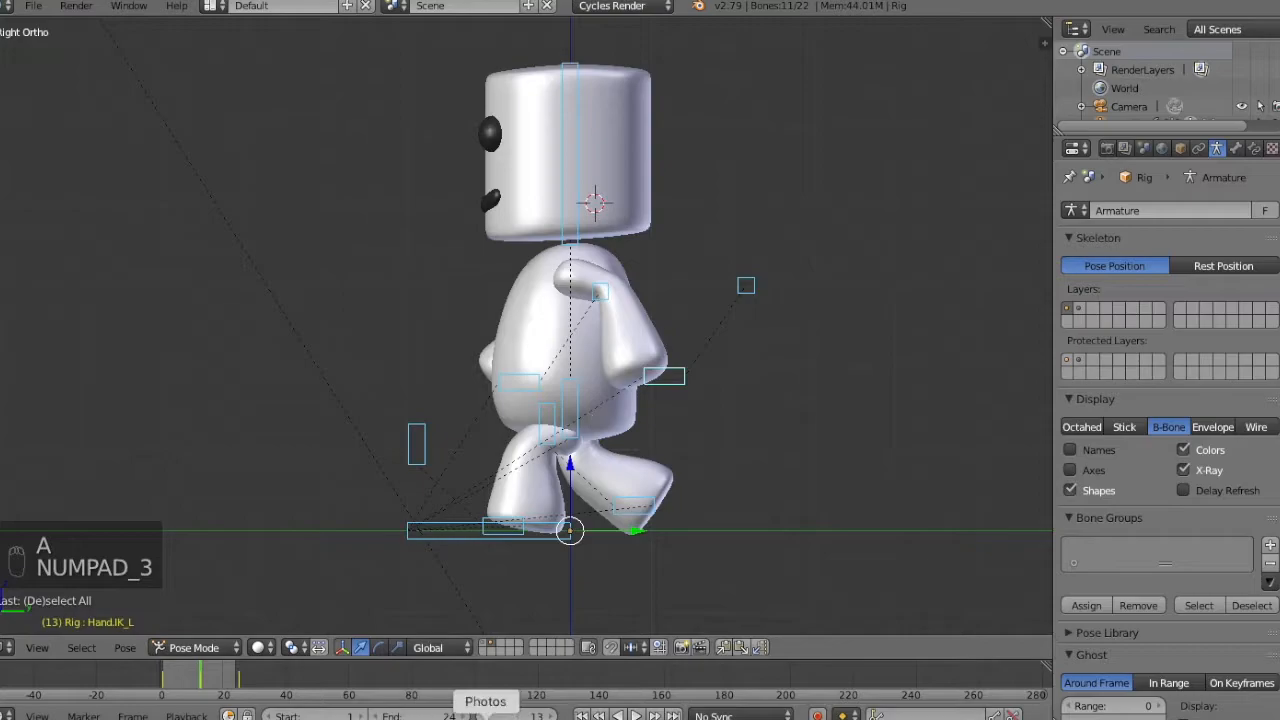
drag(205, 692, 183, 682)
right_click(588, 528)
key(KP_1)
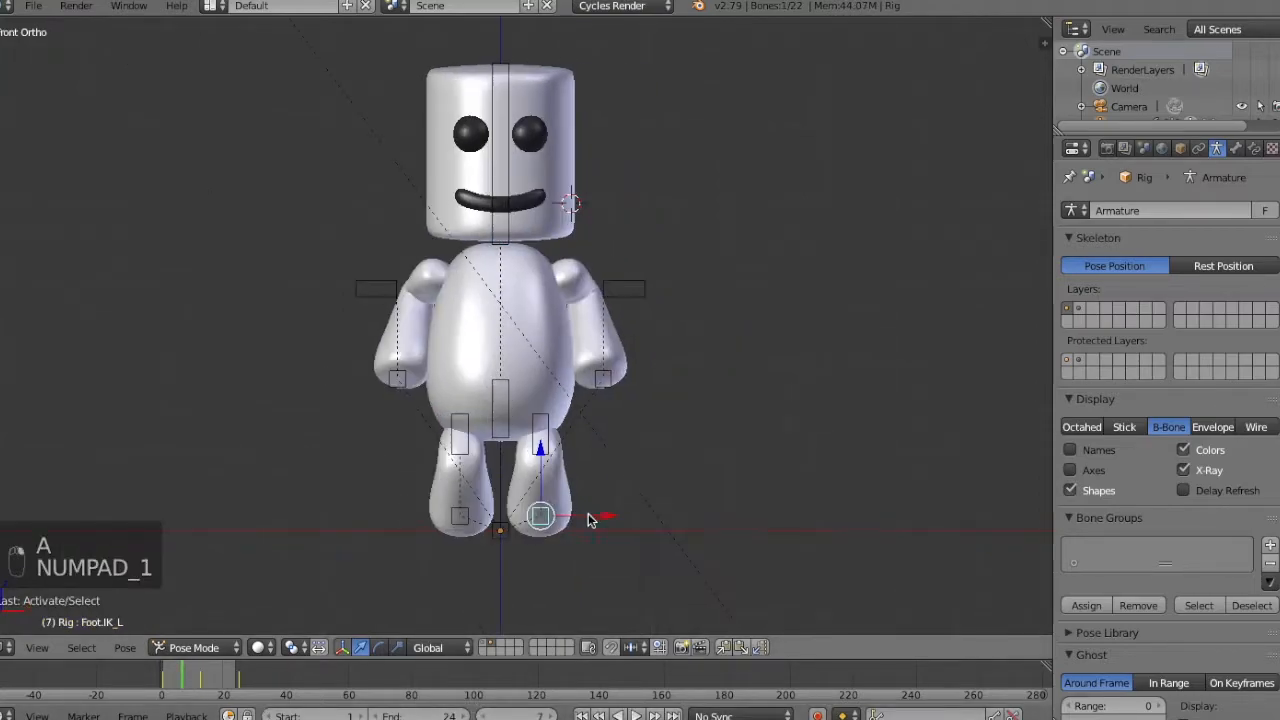
Scrub back and forth around frame 7 to examine how the legs pass each other from an angled view.
middle_drag(588, 528, 529, 537)
key(Left)
key(Left)
key(Left)
key(Left)
key(Left)
key(Left)
key(Left)
key(Left)
key(Right)
key(Right)
key(Right)
key(Right)
key(Right)
key(Right)
key(Right)
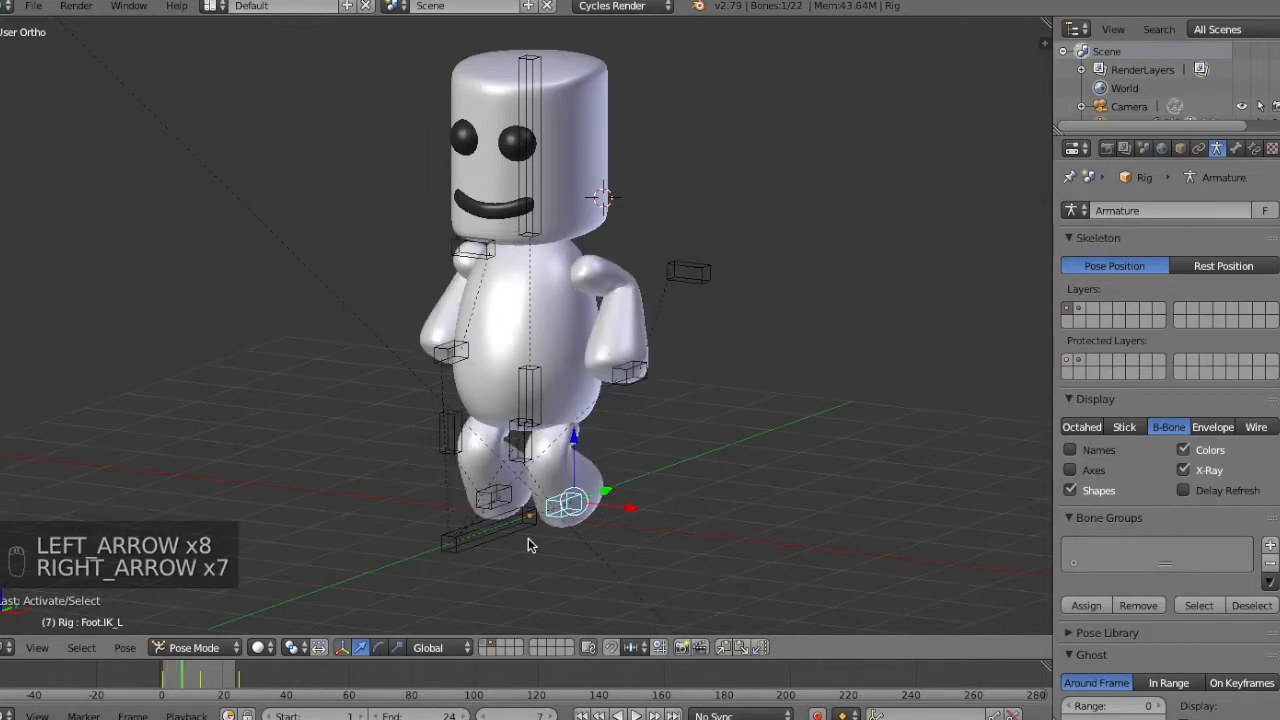
key(Left)
key(Left)
key(Left)
key(Right)
key(Right)
key(Right)
key(Left)
key(Right)
key(Left)
key(Right)
key(Left)
key(Right)
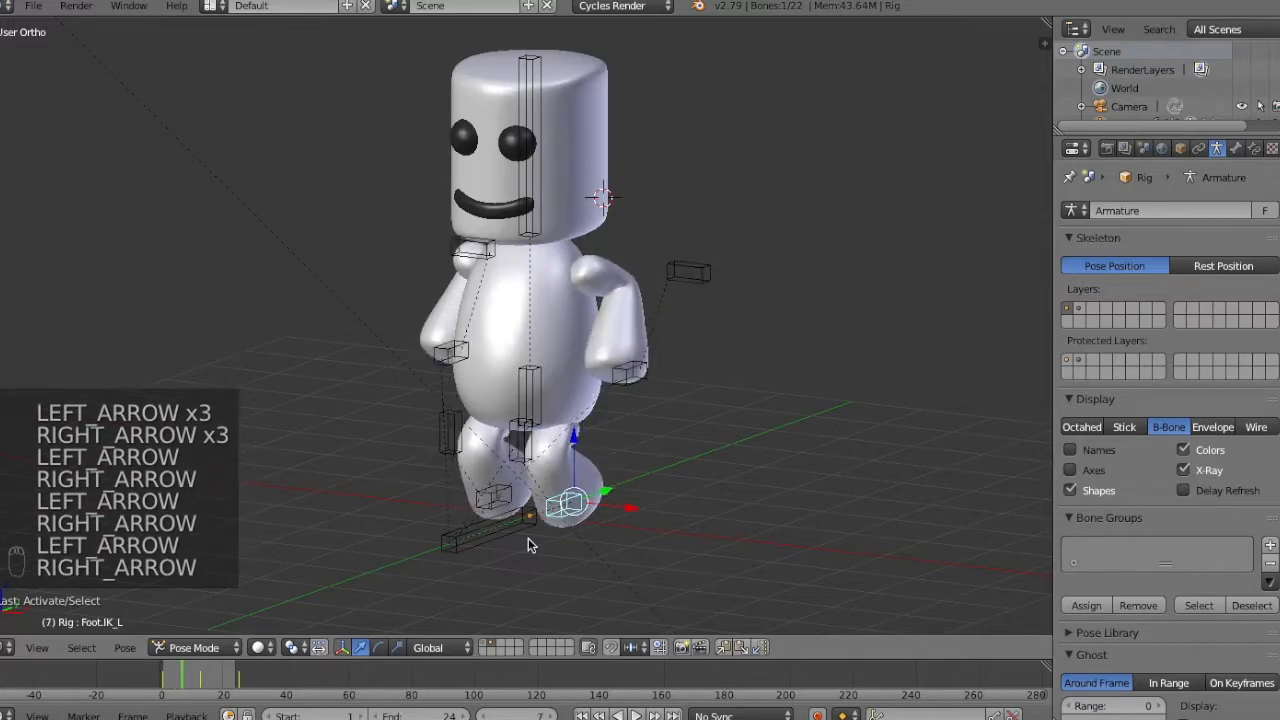
key(Left)
key(Right)
key(Left)
key(Right)
Raise the left foot IK control along the vertical axis at frame 7 in side view.
key(KP_3)
key(g)
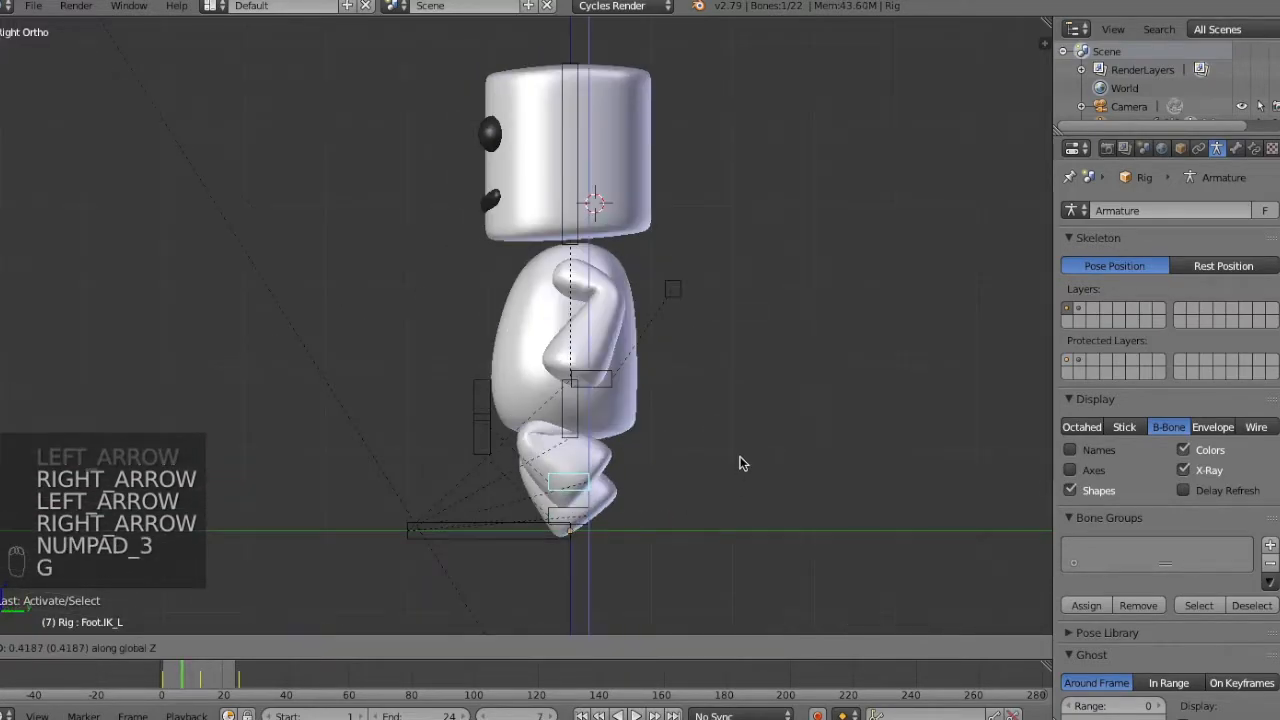
click(738, 465)
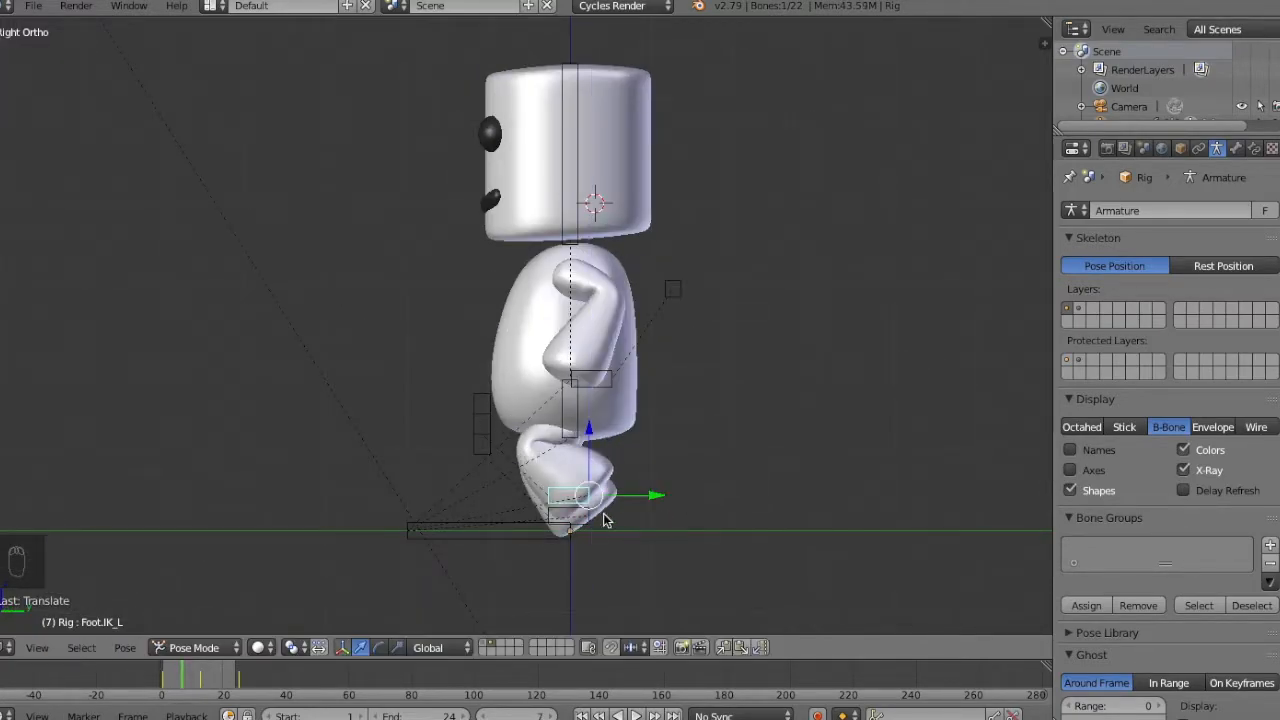
Raise the Hips bone slightly along the vertical axis to lift the body at frame 7.
right_click(578, 428)
key(g)
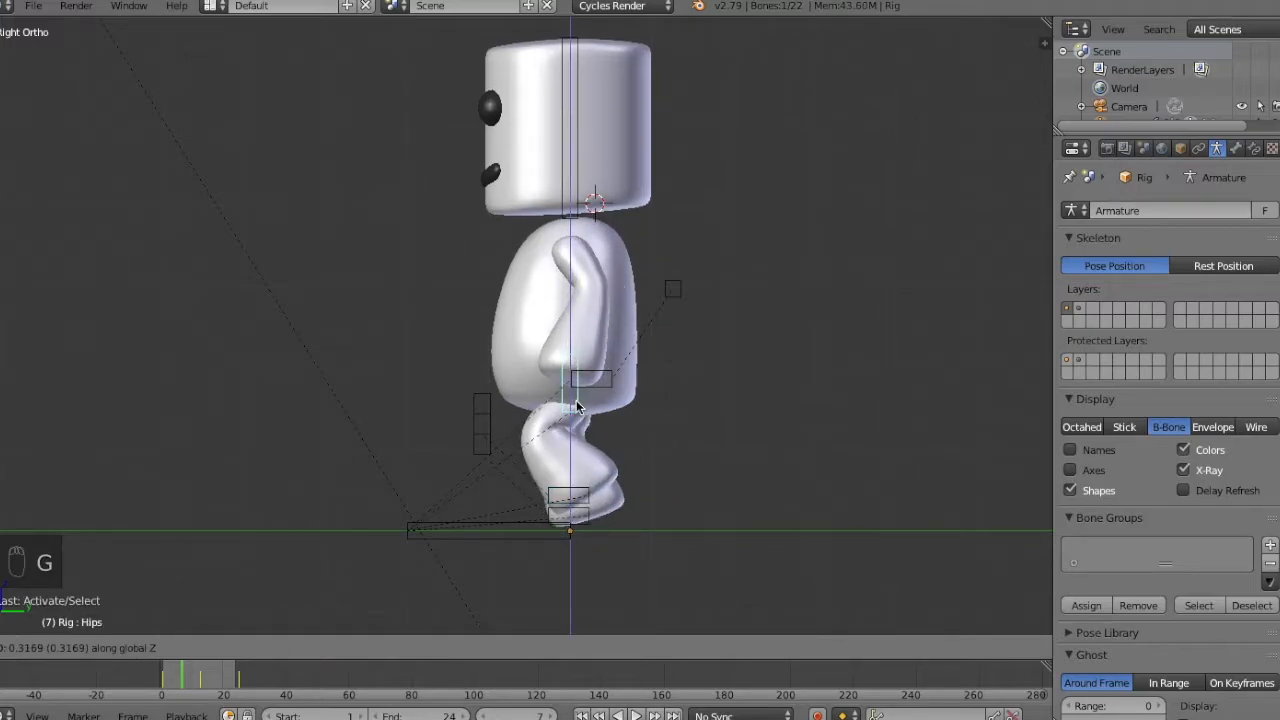
click(577, 411)
key(g)
key(z)
click(577, 415)
Lower the right foot IK control to the ground line at frame 7.
right_click(590, 518)
key(g)
key(z)
click(592, 531)
Keyframe the location, rotation and scale of all control bones for the passing pose at frame 7.
key(KP_1)
key(KP_3)
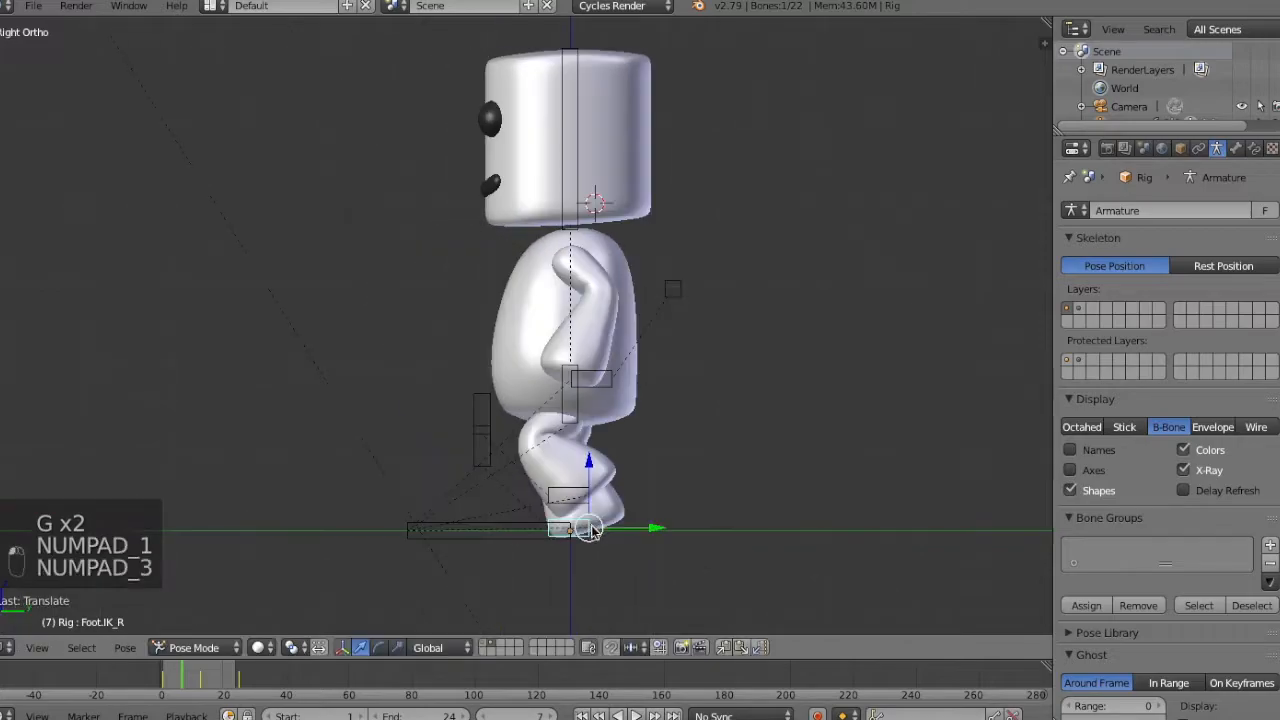
key(i)
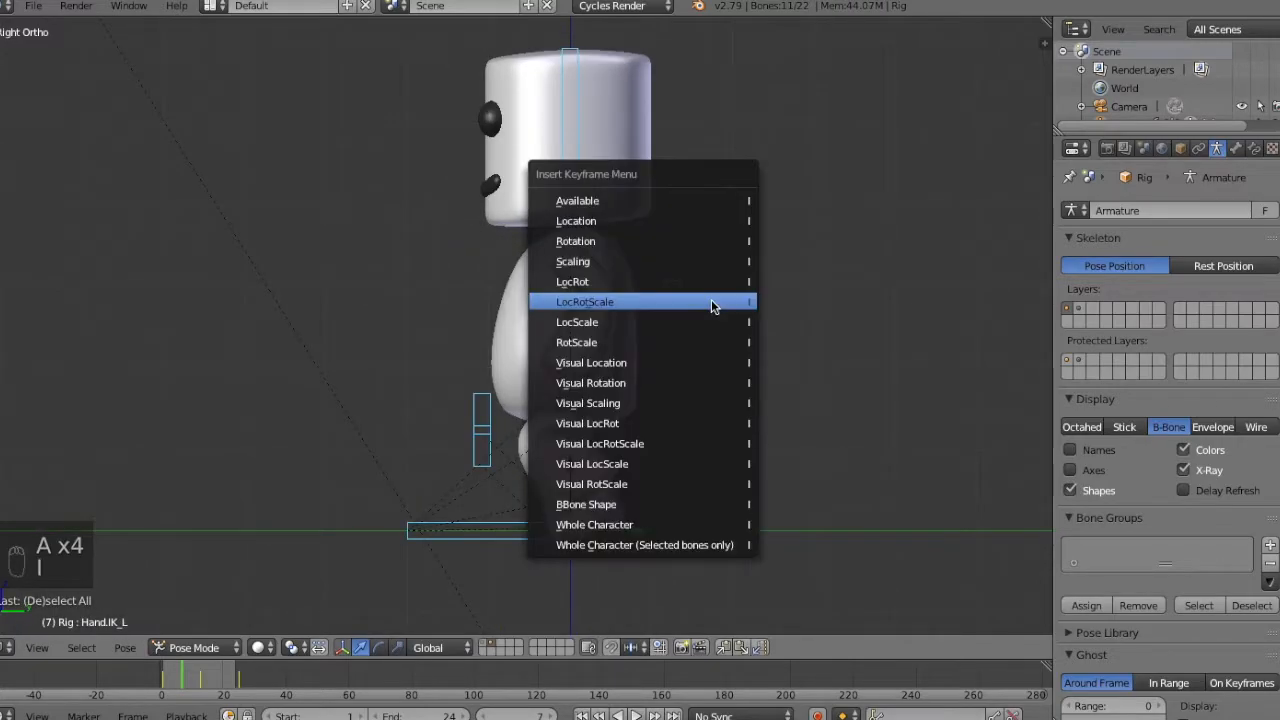
click(714, 300)
Scrub through the frames around frame 7 to examine the passing pose and arm swing from an angled view.
middle_drag(714, 300, 762, 328)
key(Left)
key(Left)
key(Left)
key(Left)
key(Left)
key(Left)
key(Right)
key(Right)
key(Right)
key(Right)
key(Right)
key(Right)
key(Right)
key(Right)
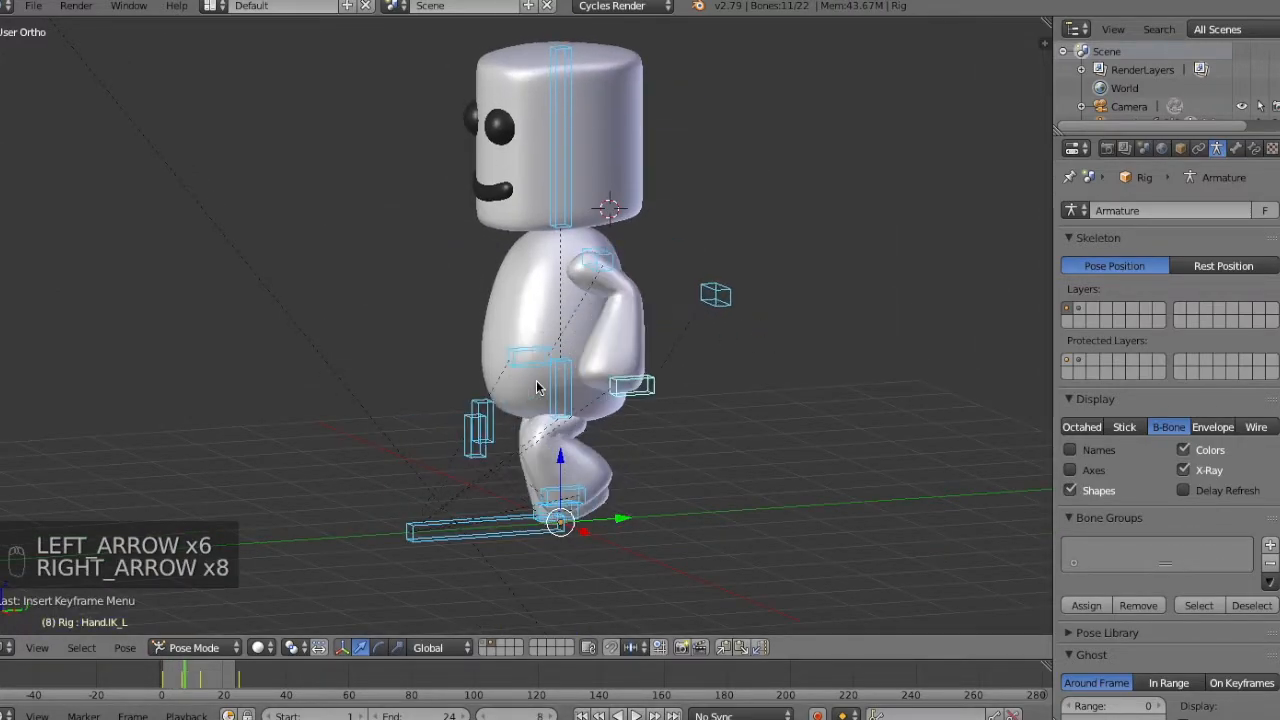
key(Left)
key(Left)
key(Left)
key(Left)
key(Left)
key(Left)
key(Right)
key(Right)
key(Right)
key(Right)
key(Right)
key(Right)
key(Left)
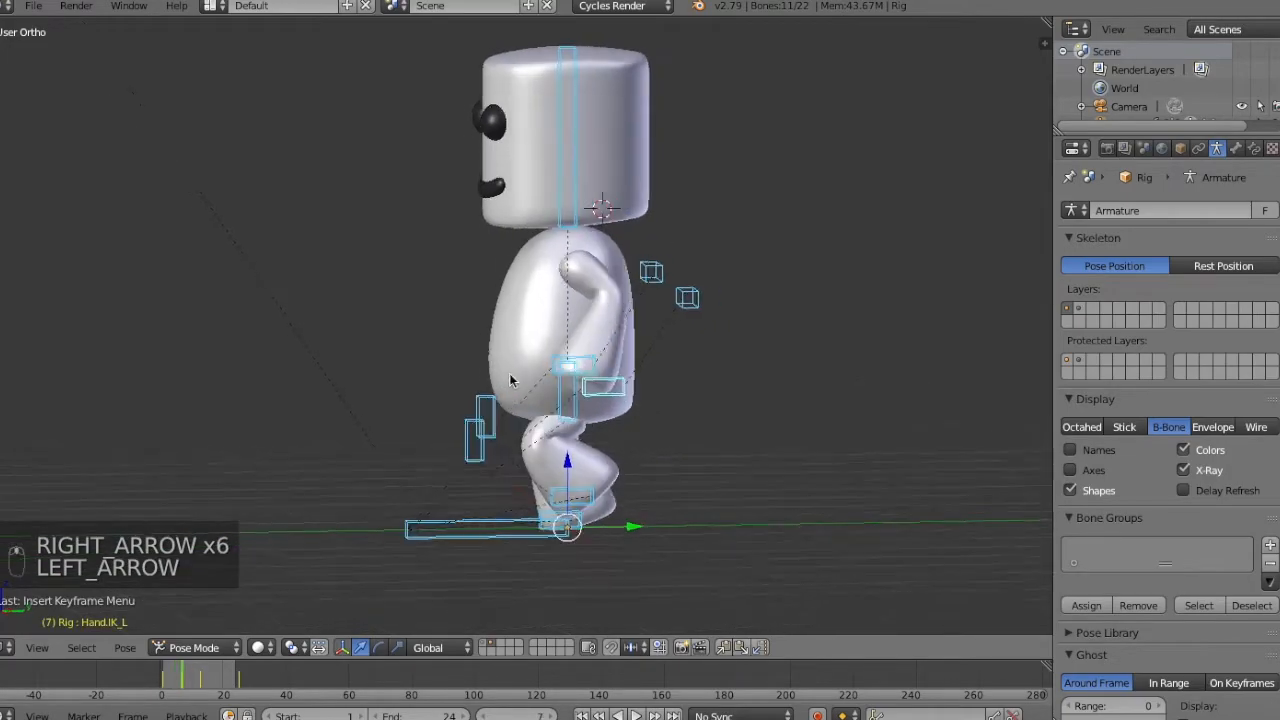
key(Left)
key(Right)
Move the left hand IK control farther back along the Y axis at frame 7.
key(KP_3)
right_click(597, 376)
key(g)
key(y)
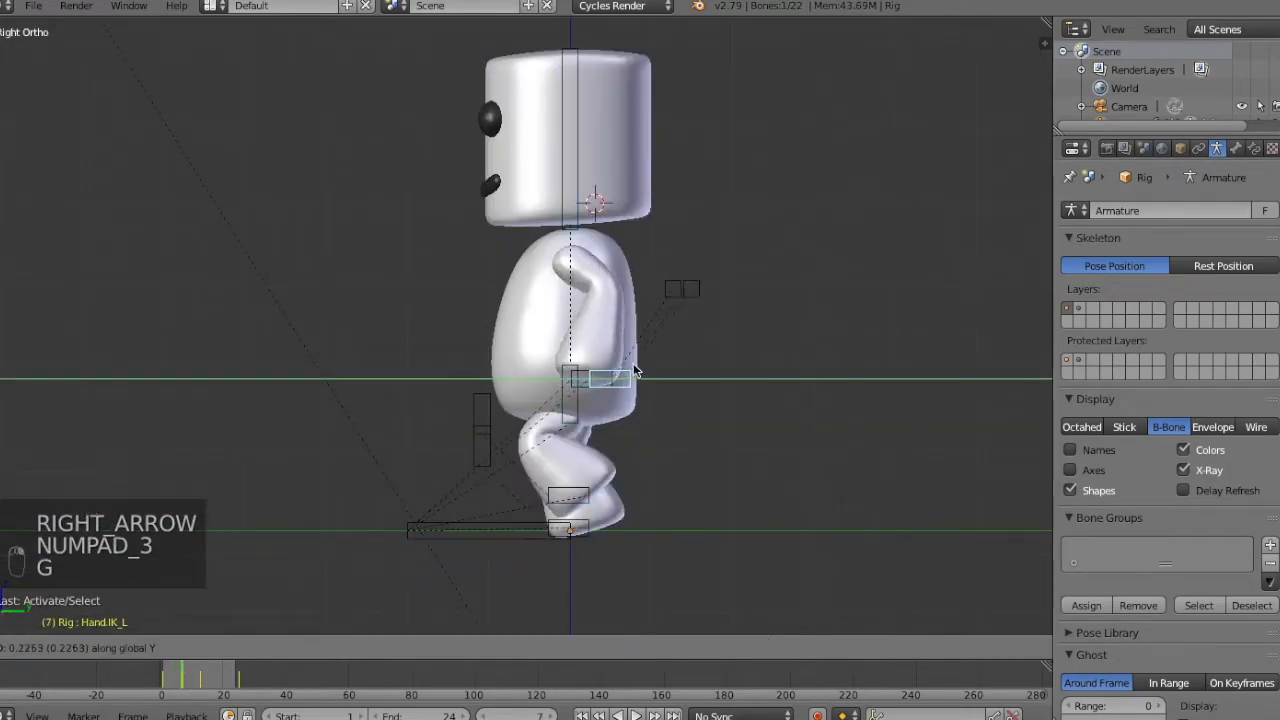
click(635, 368)
key(g)
click(643, 367)
Reposition the right hand IK control slightly in side view at frame 7.
key(g)
right_click(602, 374)
key(z)
key(g)
click(603, 367)
key(z)
Keyframe all control bones again at frame 7 with the adjusted hand positions.
key(KP_1)
middle_drag(603, 369, 538, 386)
key(a)
key(a)
key(a)
key(a)
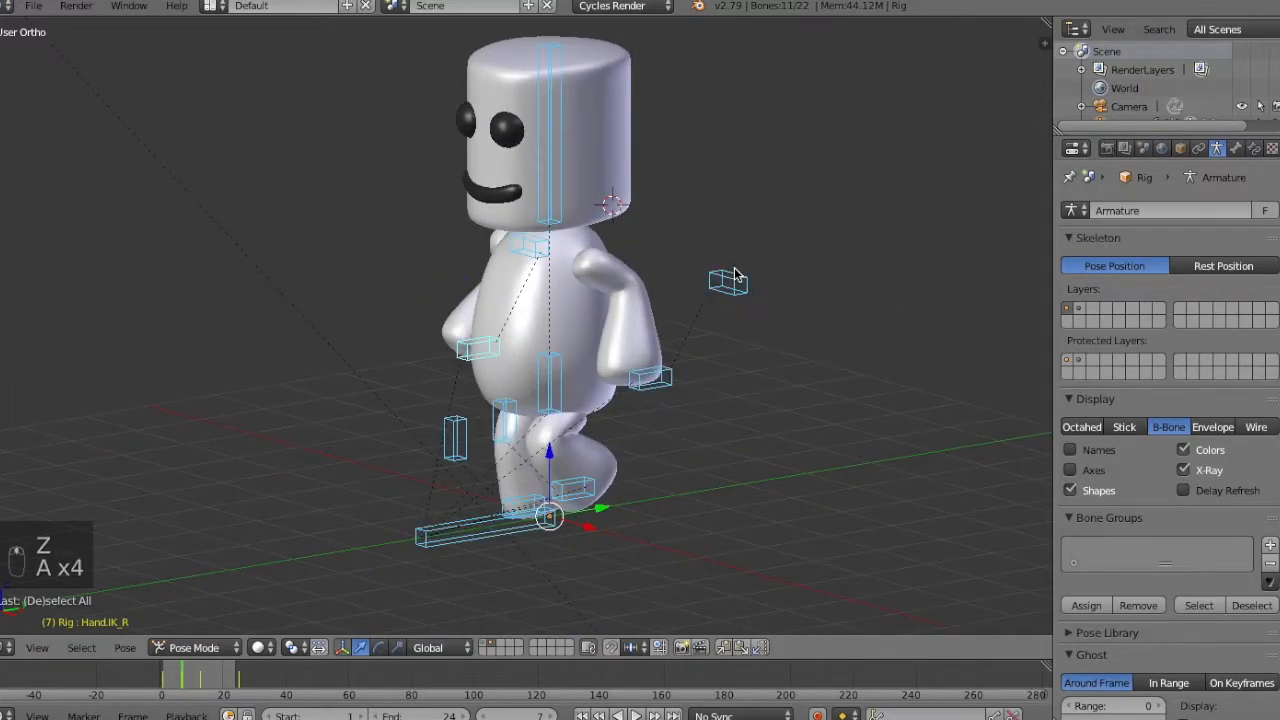
key(i)
click(737, 273)
Scrub through the walk frames from an angled view with the bones deselected to examine the motion.
key(KP_3)
key(a)
key(a)
middle_drag(560, 450, 790, 357)
key(Left)
key(Left)
key(Left)
key(Left)
key(Left)
key(Left)
key(Left)
key(Left)
key(Left)
key(Left)
key(Left)
key(Right)
key(Right)
key(Right)
key(Right)
key(Right)
key(Right)
key(Right)
key(Right)
key(Right)
key(Right)
key(Right)
key(Right)
key(Right)
key(Right)
key(Right)
key(Right)
Copy the frame 7 pose of all bones, paste it mirrored at frame 19, keyframe it and play the animation.
key(Right)
key(Right)
key(Right)
key(Right)
key(Left)
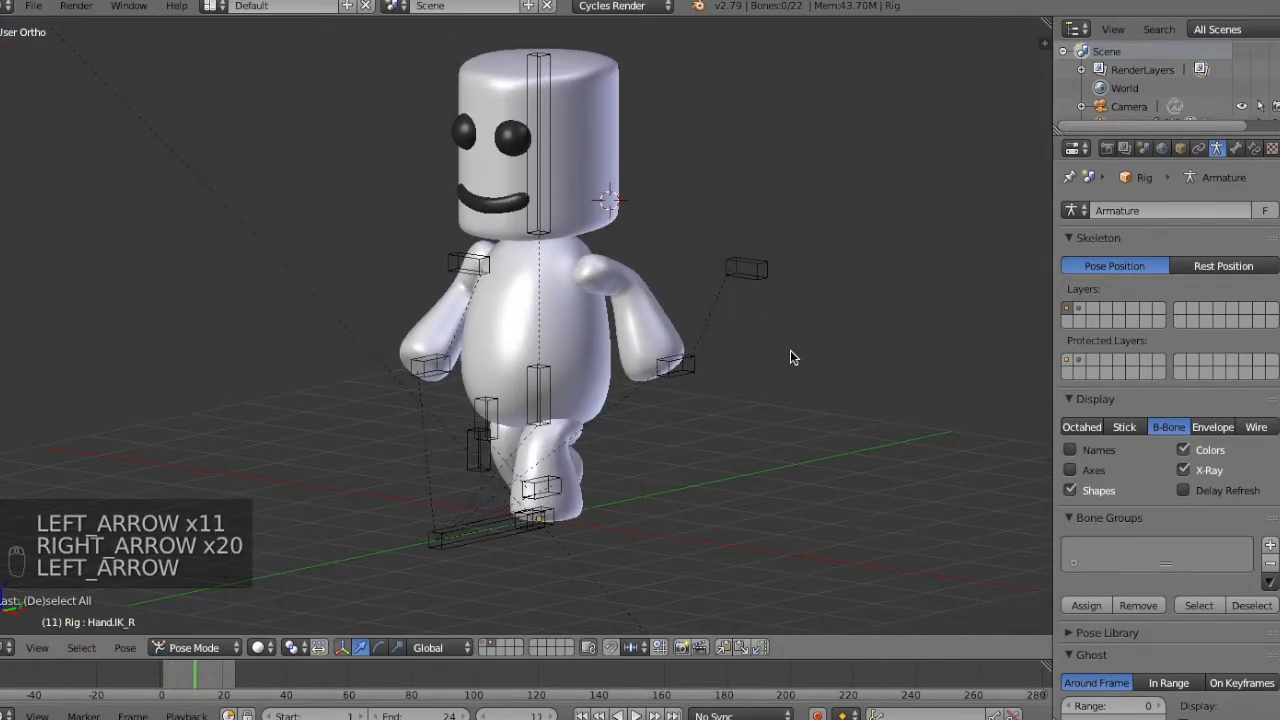
key(z)
key(z)
key(z)
key(z)
key(z)
key(z)
key(z)
key(z)
key(a)
key(Right)
key(Down)
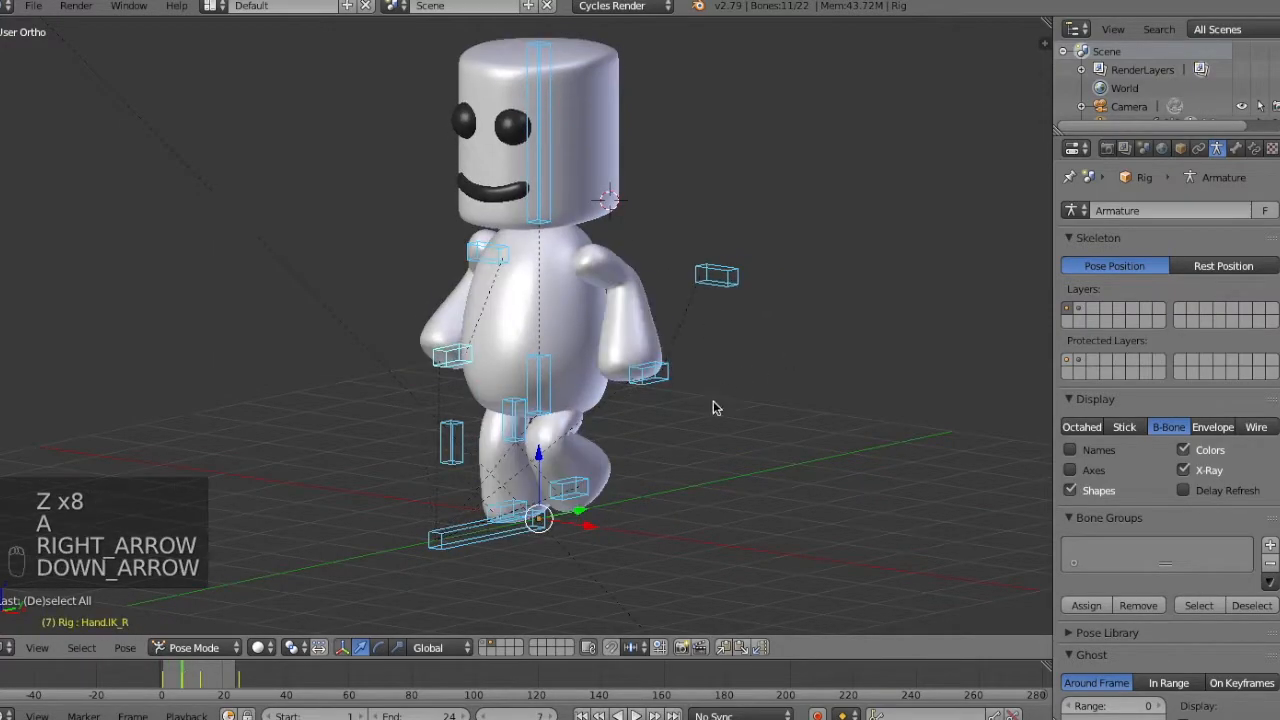
key(Right)
key(Right)
key(Right)
key(Right)
key(Right)
key(Right)
key(Right)
key(Right)
key(Right)
key(Right)
key(Right)
key(Right)
key(Right)
key(Right)
key(Right)
key(Right)
key(Right)
key(Right)
key(Right)
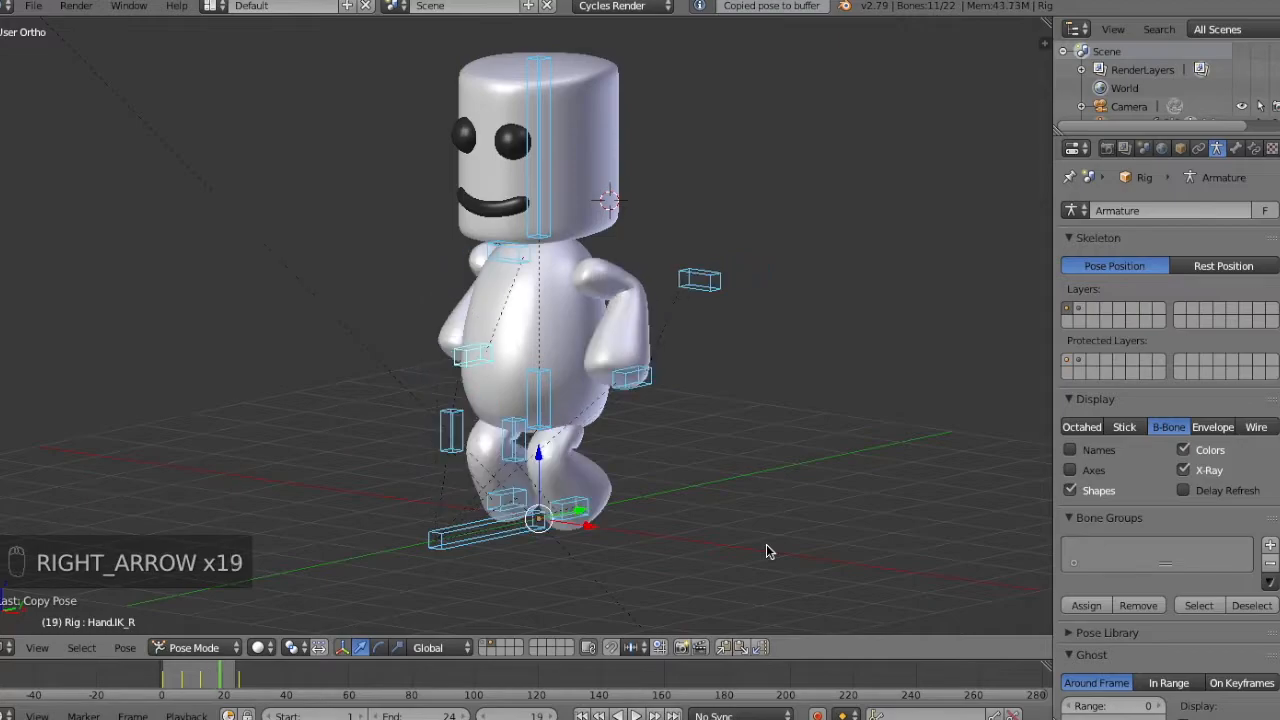
key(i)
key(a)
key(alt+a)
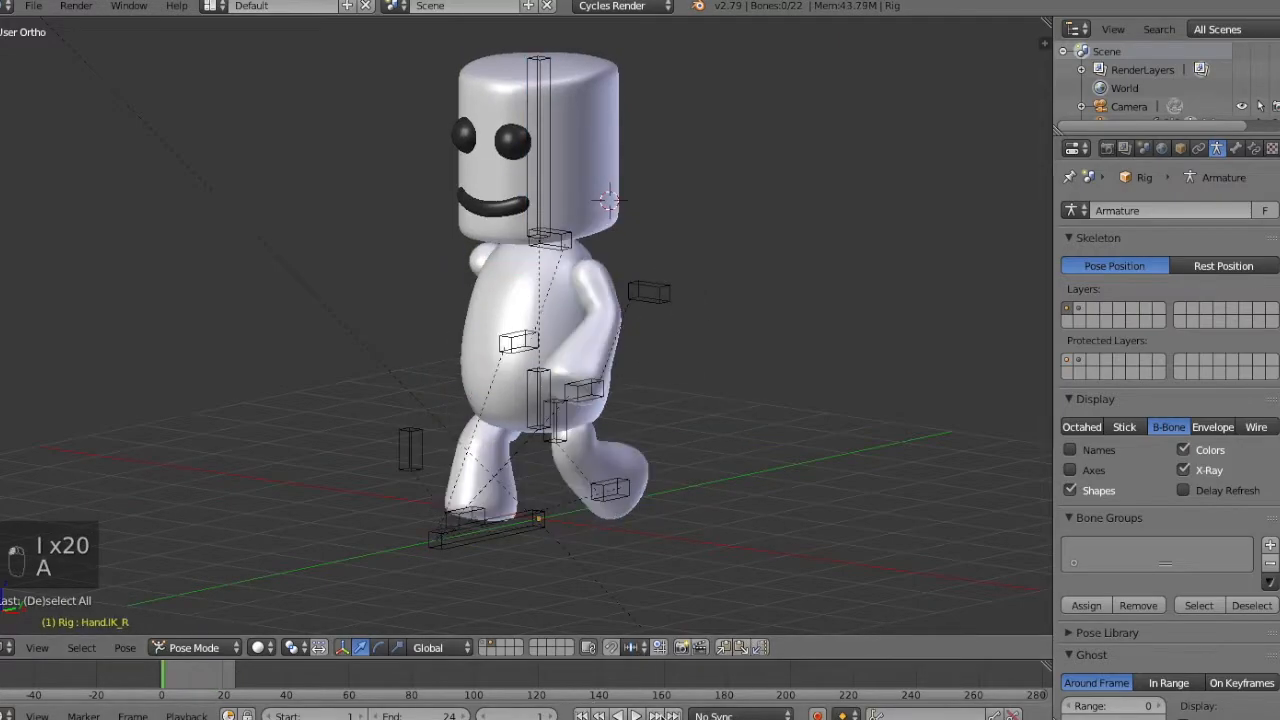
Lower the left hand IK control by about 0.1 along the Z axis at frame 7 in side view.
middle_drag(646, 440, 537, 422)
key(KP_3)
key(a)
key(a)
key(Down)
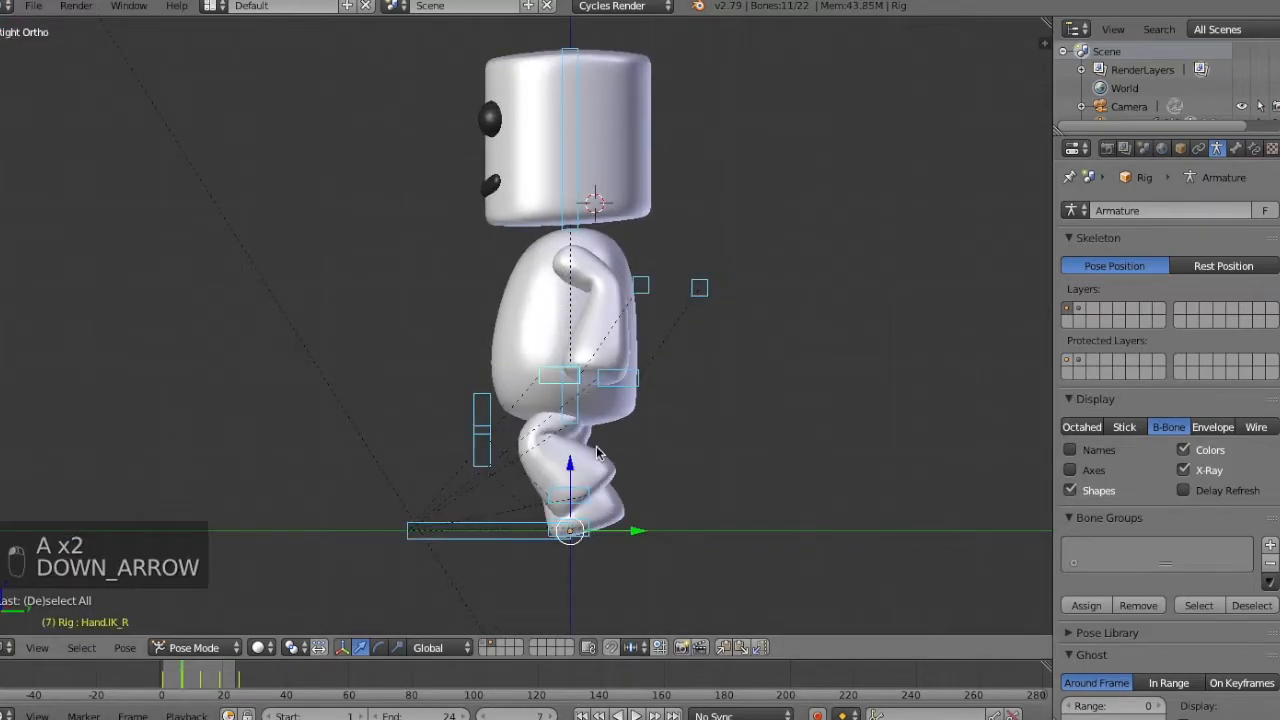
right_click(637, 388)
key(z)
right_click(592, 388)
key(z)
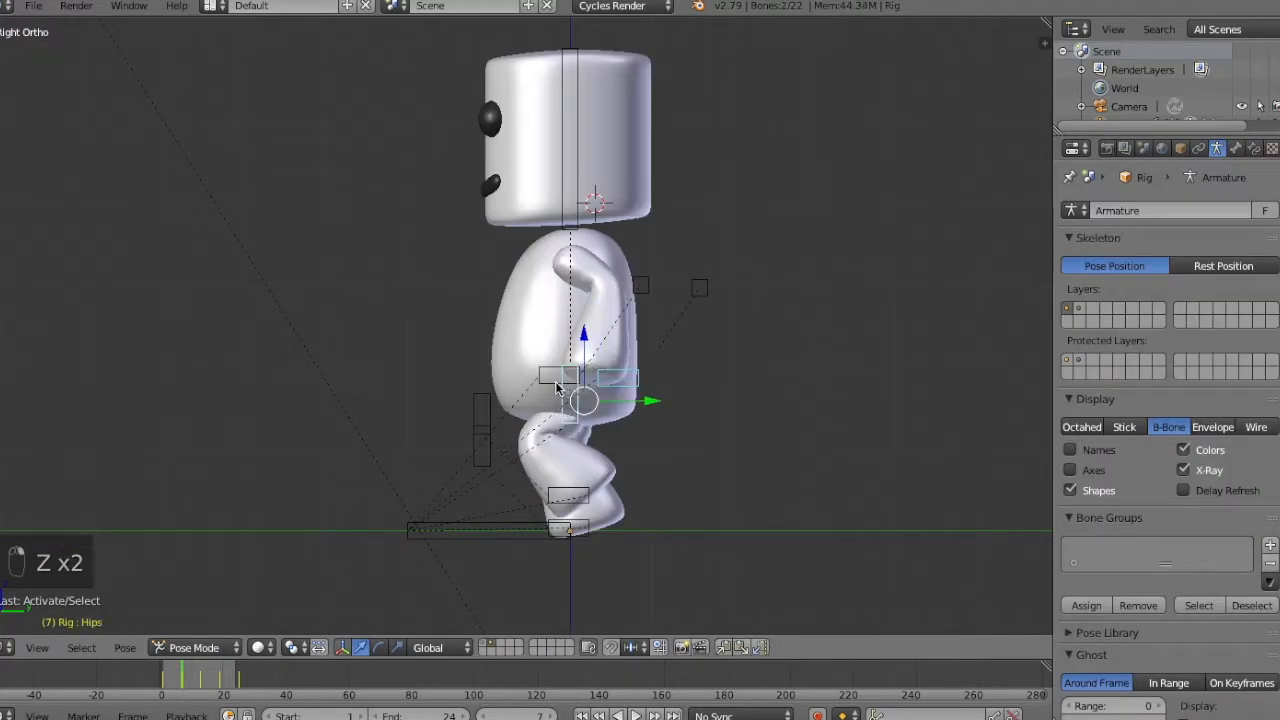
key(g)
key(z)
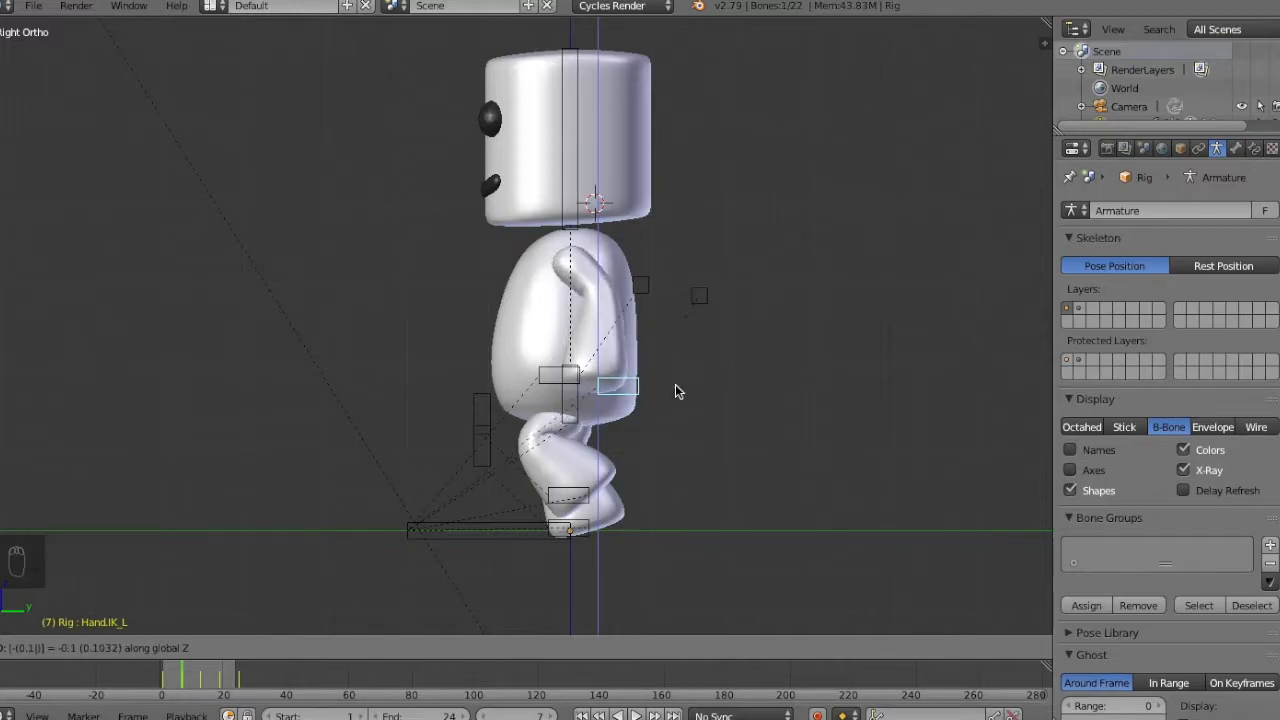
click(675, 391)
Keyframe the lowered left hand IK control at frame 7.
key(KP_1)
key(i)
click(675, 384)
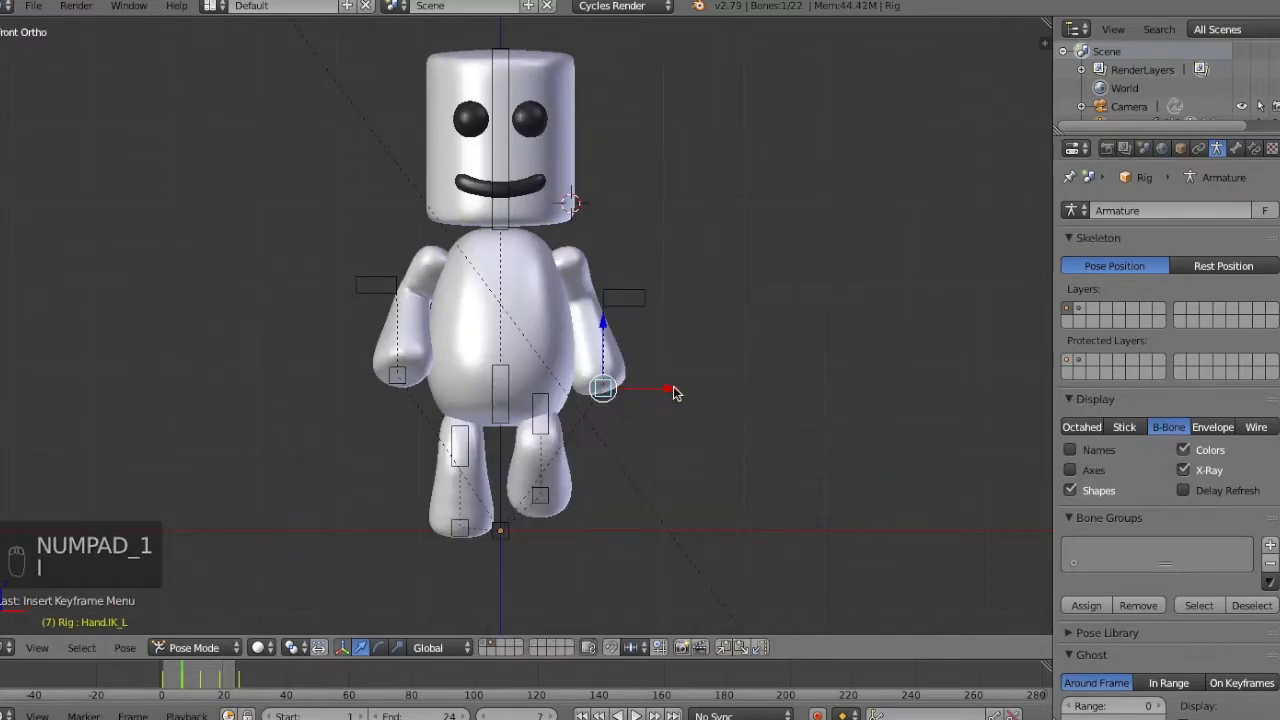
Scrub back and forth around frame 7 from an angled view to examine the arm motion.
middle_drag(675, 384, 600, 405)
key(Left)
key(Left)
key(Left)
key(Left)
key(Left)
key(Left)
key(Left)
key(Left)
key(Right)
key(Right)
key(Right)
key(Right)
key(Right)
key(Right)
key(Right)
key(Right)
key(Right)
key(Right)
key(Right)
key(Left)
key(Left)
key(Left)
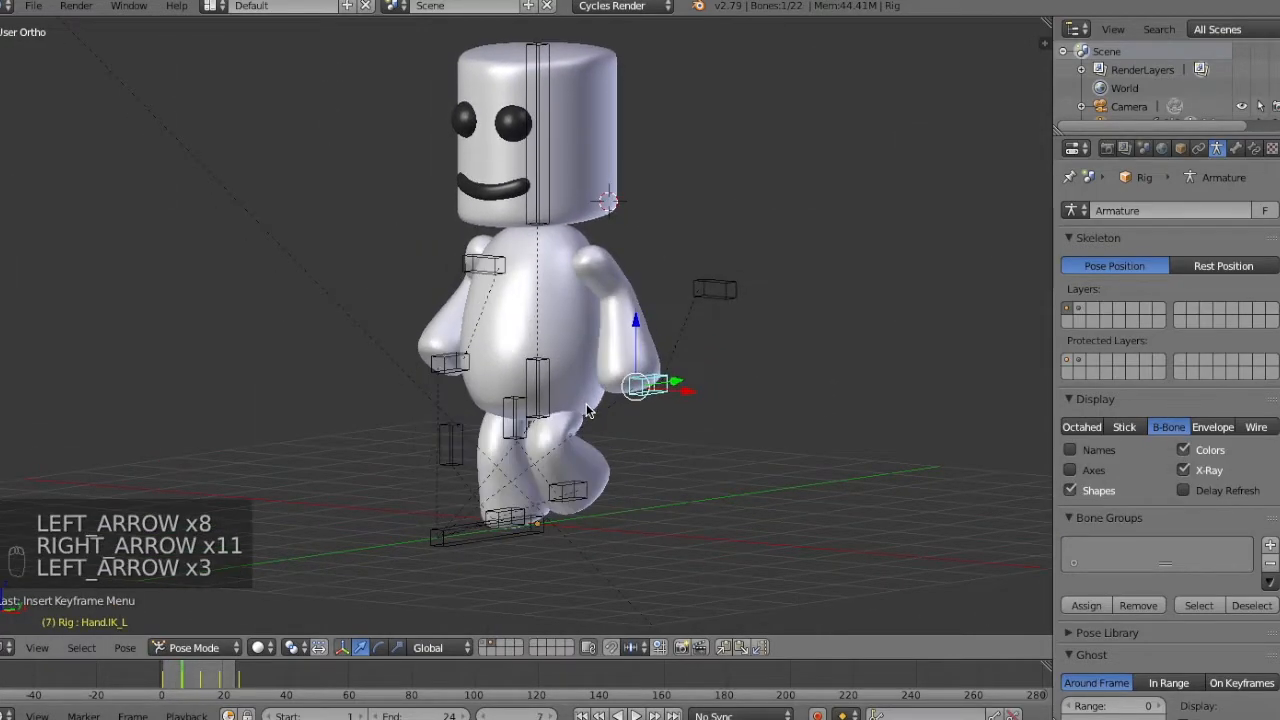
Move the right hand IK control slightly outward and up in front view at frame 7 and keyframe it.
key(KP_1)
key(g)
key(g)
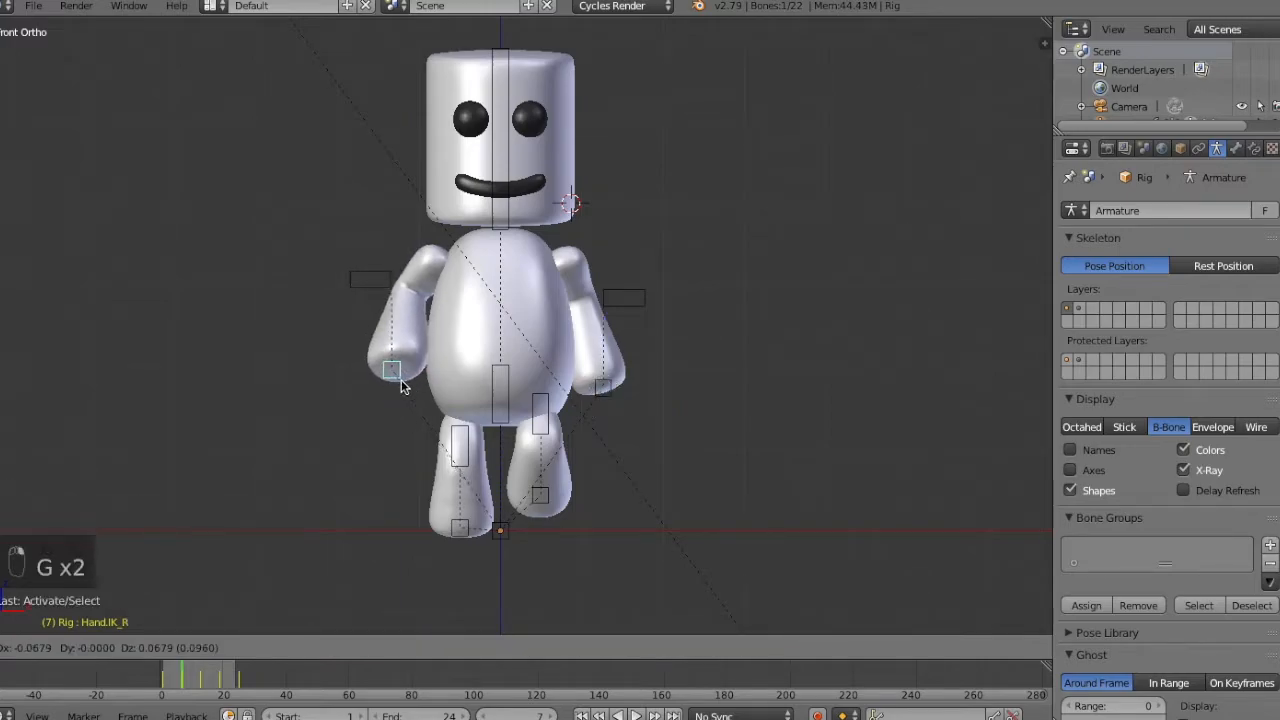
click(402, 381)
key(i)
click(621, 294)
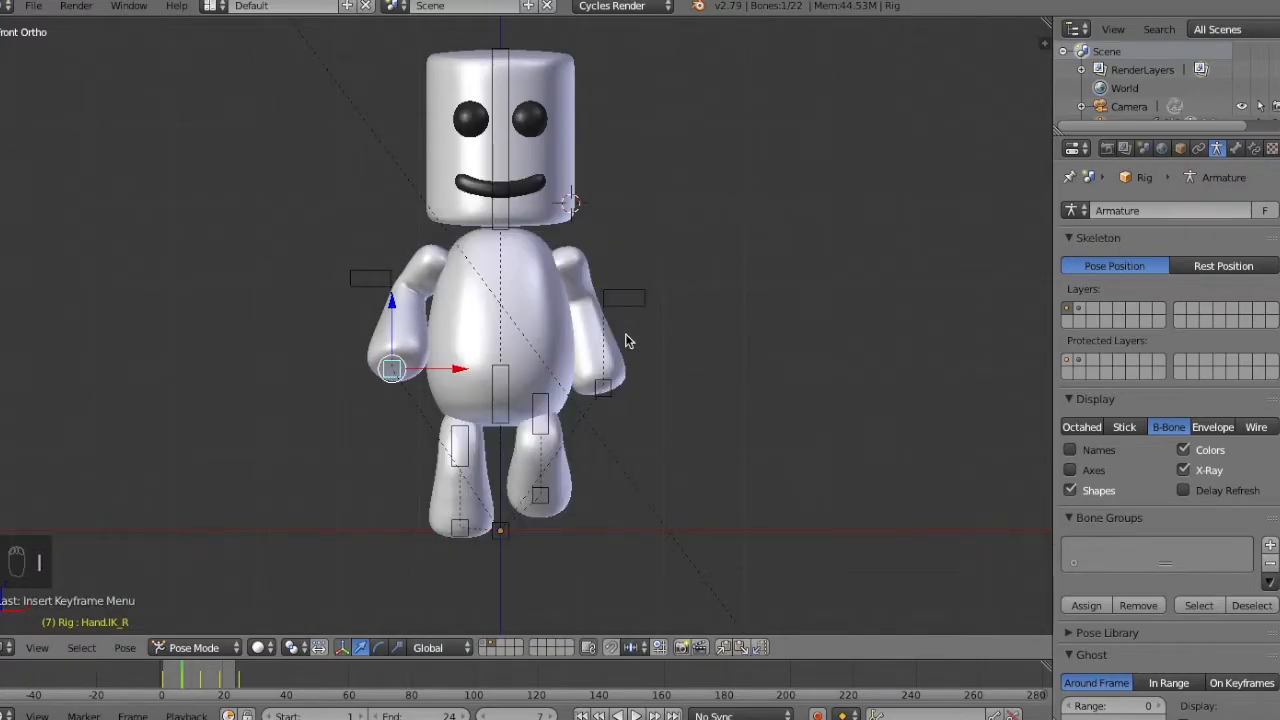
Fine-tune the right hand IK control's position in front view at frame 7.
key(g)
click(627, 339)
key(g)
key(g)
key(g)
click(627, 338)
key(KP_3)
right_click(578, 146)
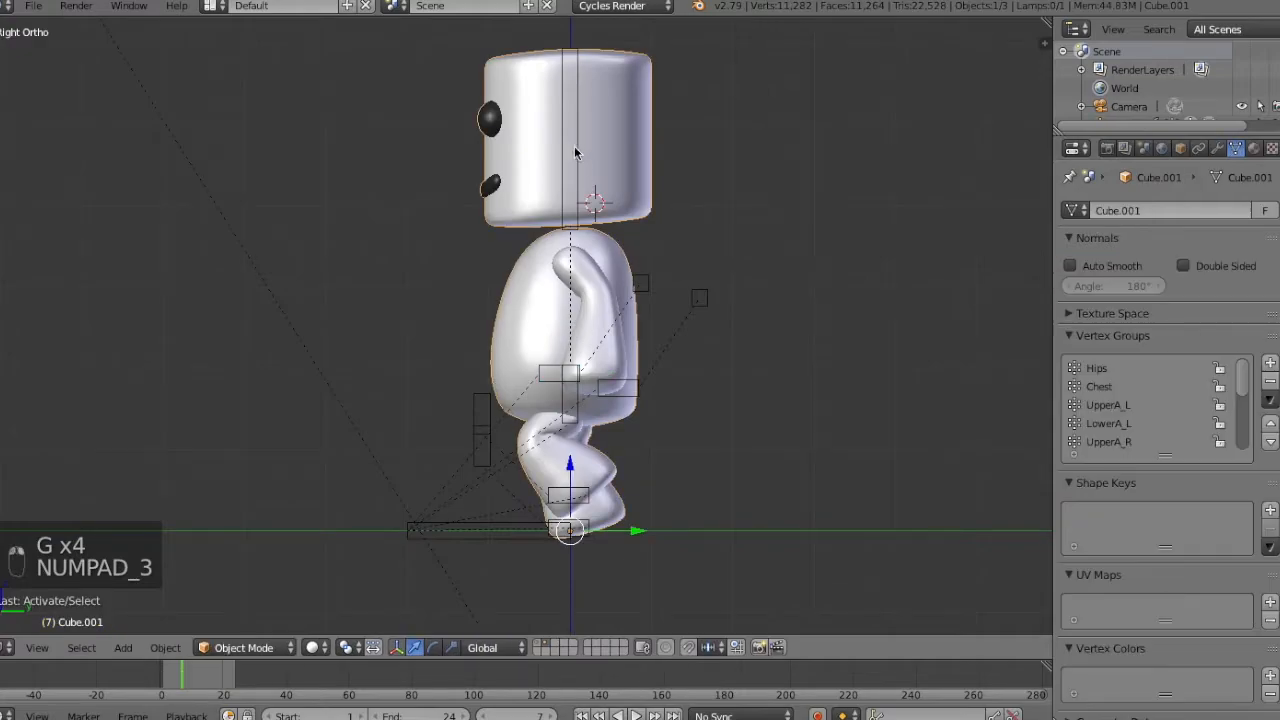
right_click(574, 147)
key(r)
right_click(605, 141)
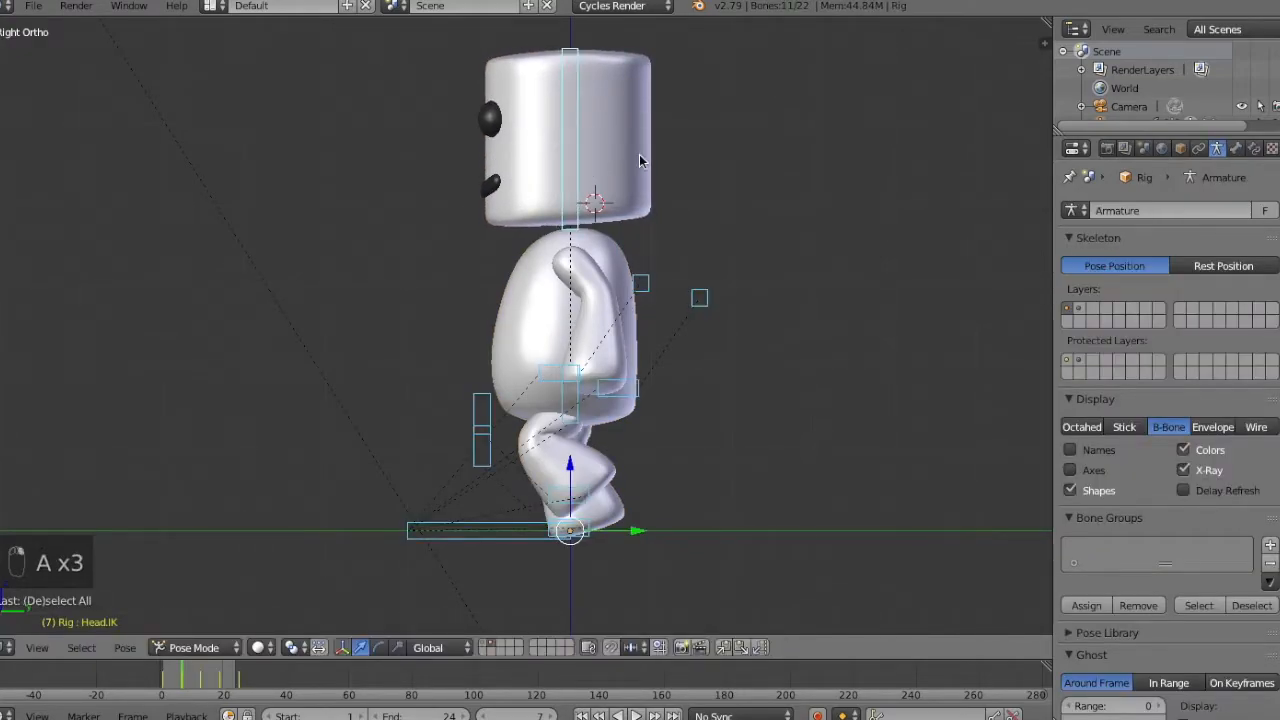
Keyframe all control bones at frame 7 and copy their pose.
key(a)
key(a)
key(a)
key(i)
click(640, 157)
key(ctrl+c)
Paste the copied passing pose mirrored at frame 19 and keyframe all control bones.
key(Up)
key(Up)
key(Up)
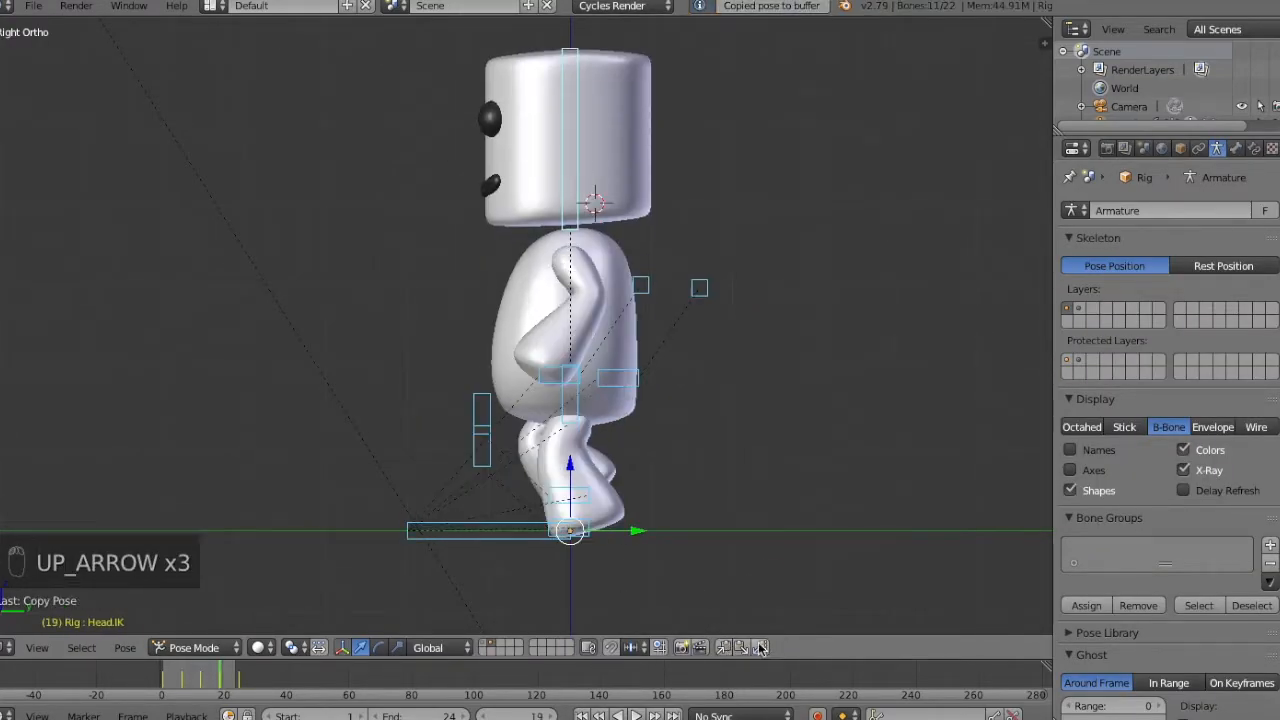
key(i)
click(755, 227)
Tilt the head control slightly forward at frame 13 in side view.
key(KP_1)
key(KP_3)
key(Down)
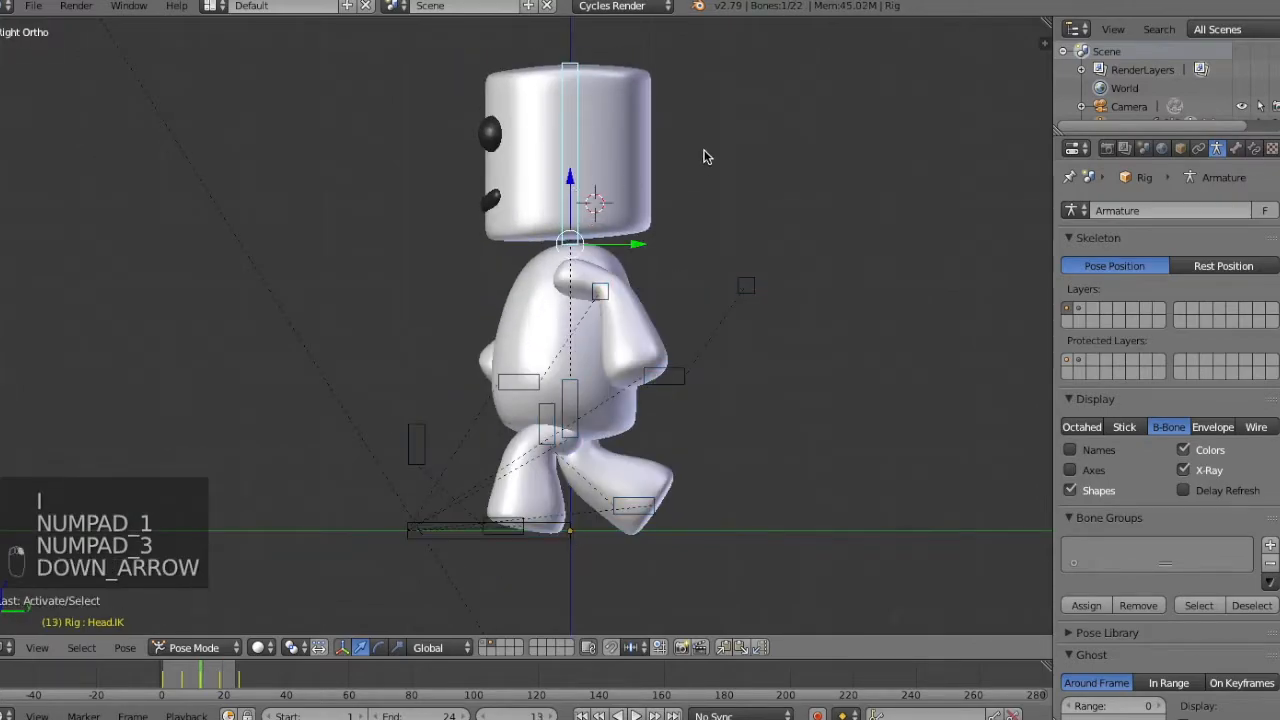
key(r)
key(r)
right_click(697, 141)
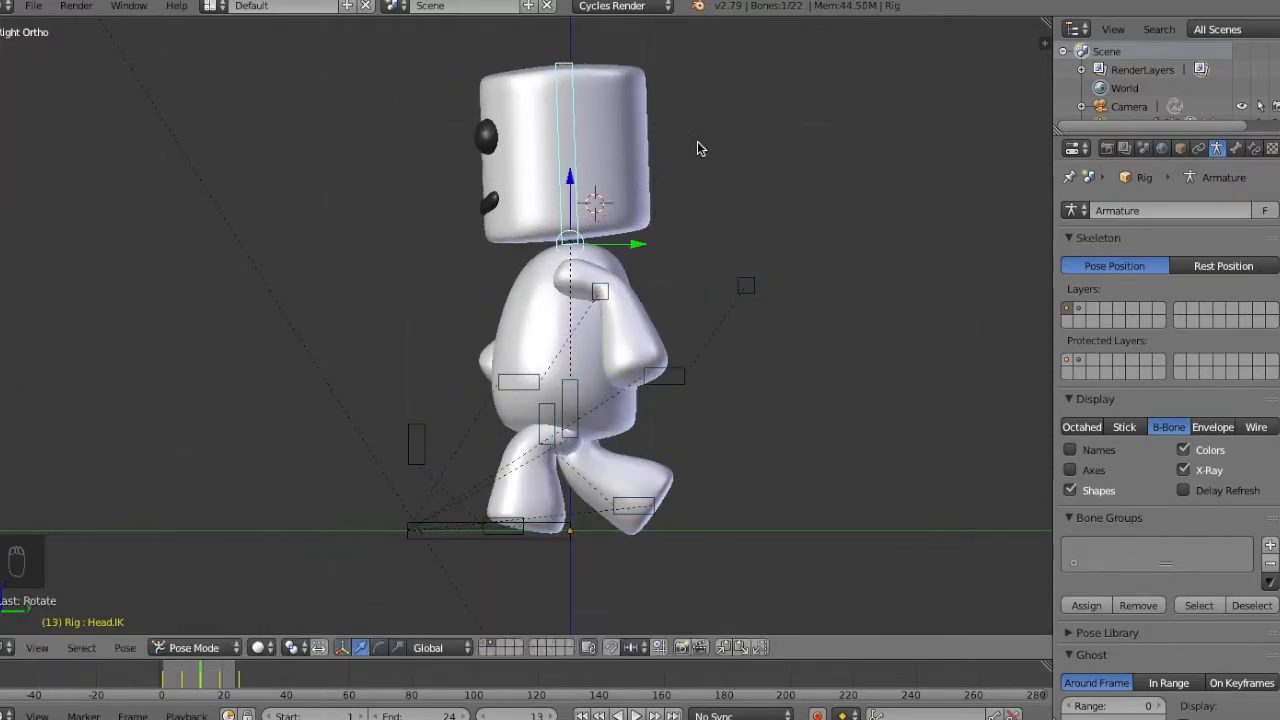
Keyframe all control bones at frame 13 with the tilted head and copy the pose.
key(a)
key(a)
key(a)
key(i)
click(697, 141)
key(ctrl+c)
Paste the copied stride pose mirrored at the cycle's final keyframe and keyframe all control bones.
key(Up)
key(Up)
key(Up)
key(i)
click(789, 349)
Paste the mirrored stride pose at frame 1 and keyframe all control bones.
key(Down)
key(Down)
key(Down)
click(759, 647)
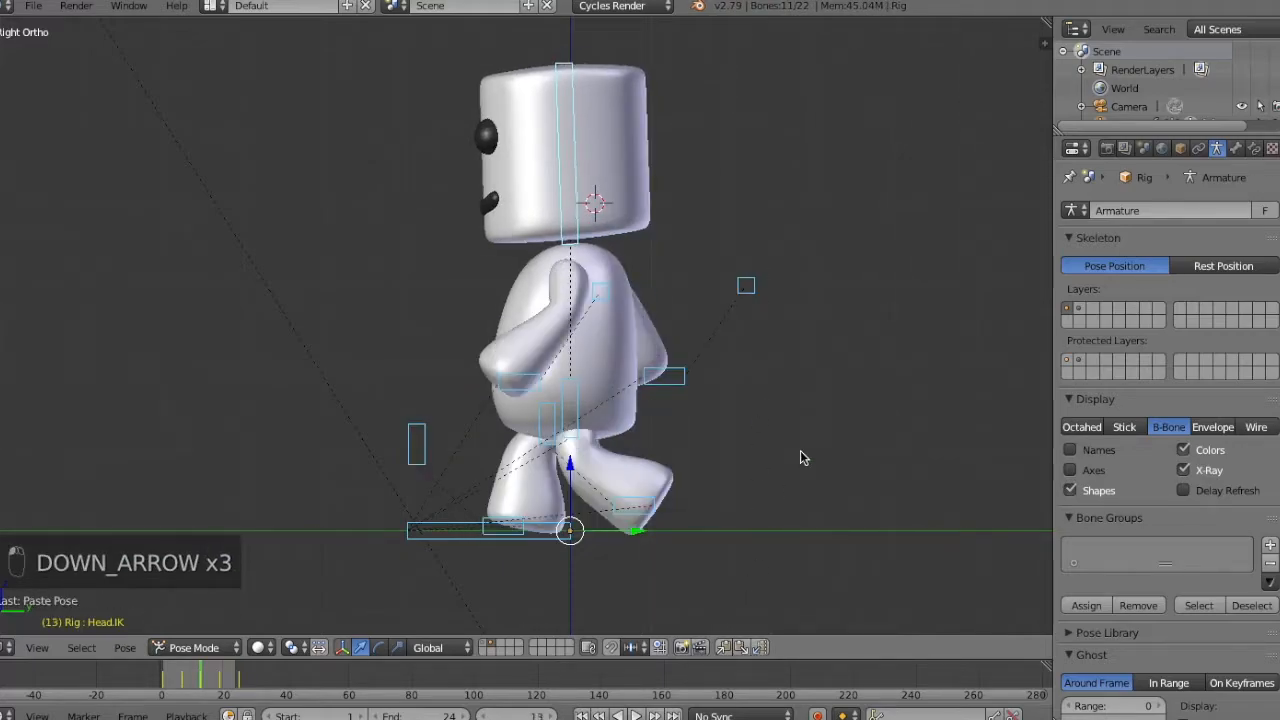
key(Down)
key(Down)
key(Down)
Deselect the bones, play the walk cycle from an angled view to review it, and stop playback.
middle_drag(779, 277, 613, 636)
key(a)
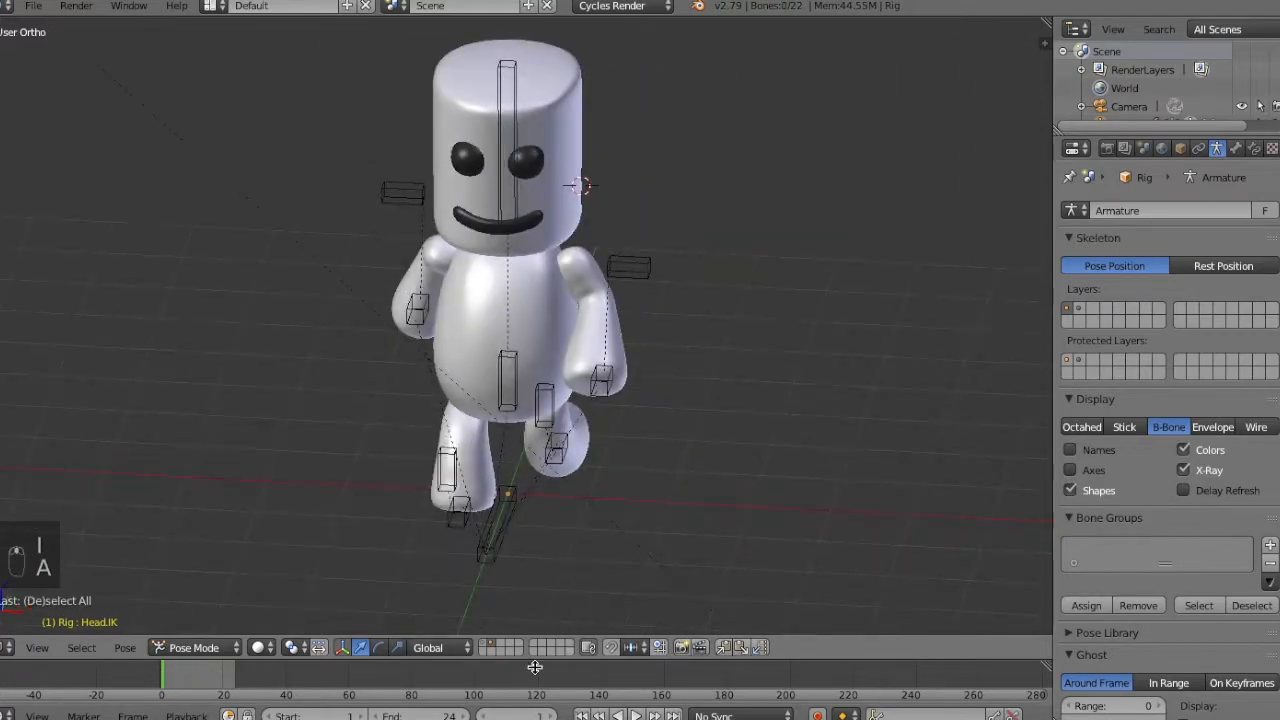
click(636, 715)
middle_drag(654, 587, 556, 577)
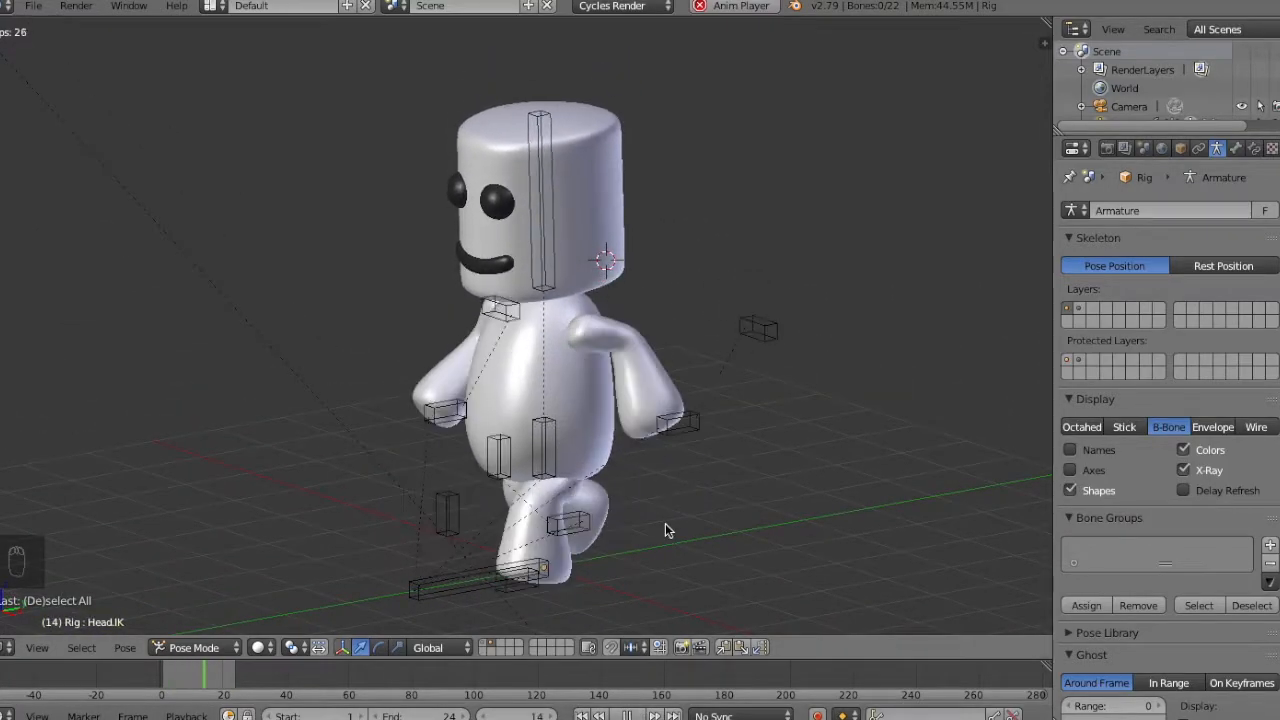
key(shift+z)
key(shift+z)
key(Escape)
Play the walk cycle in Texture viewport shading, then return the viewport to Solid.
click(262, 648)
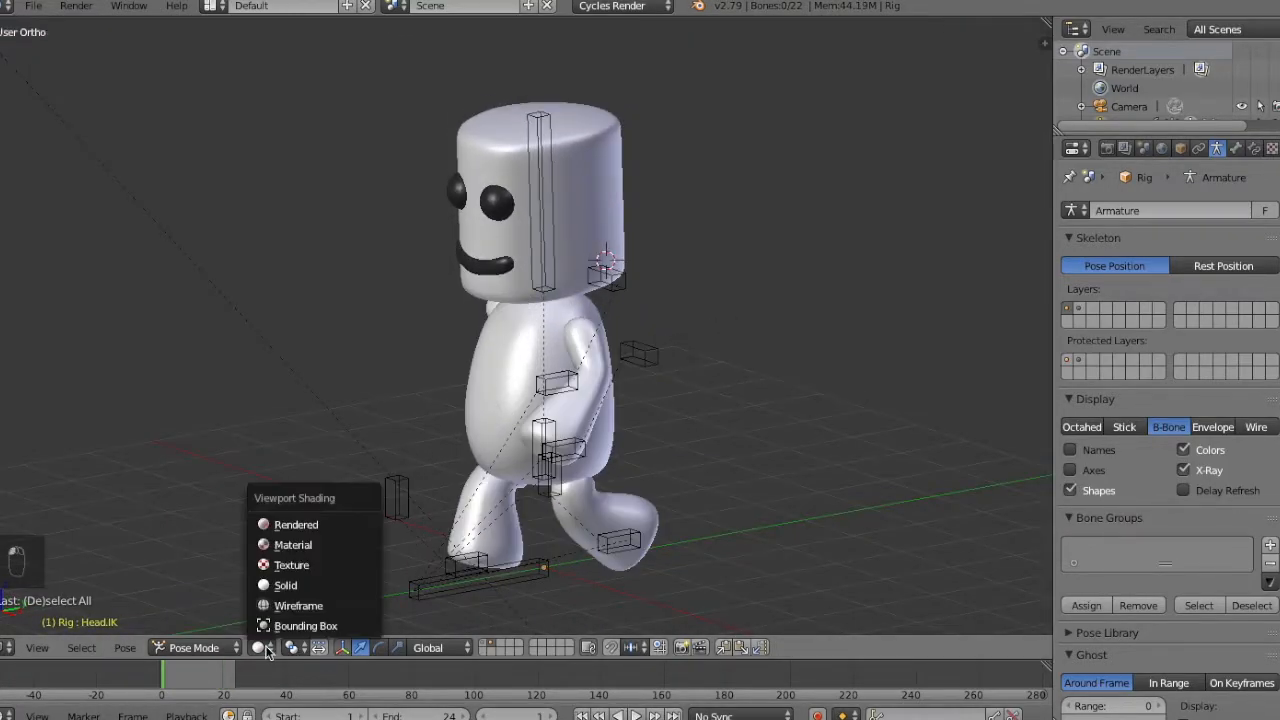
click(290, 569)
middle_drag(586, 380, 635, 386)
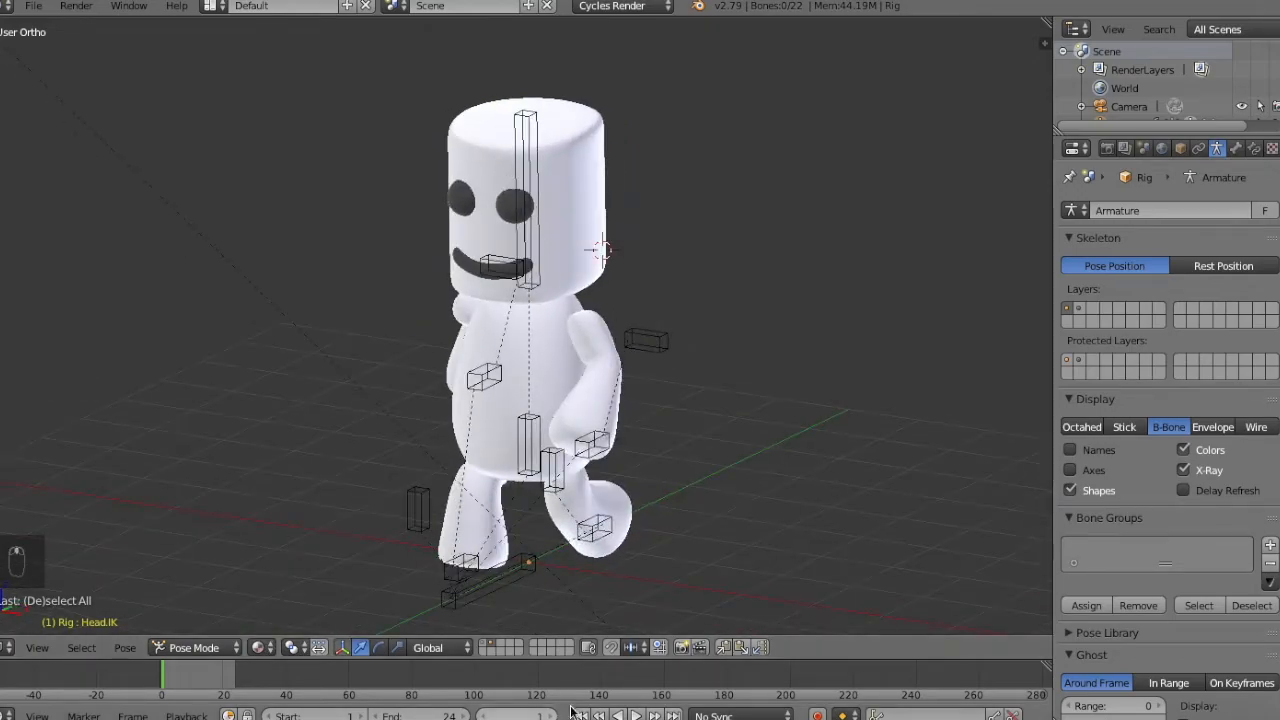
click(636, 716)
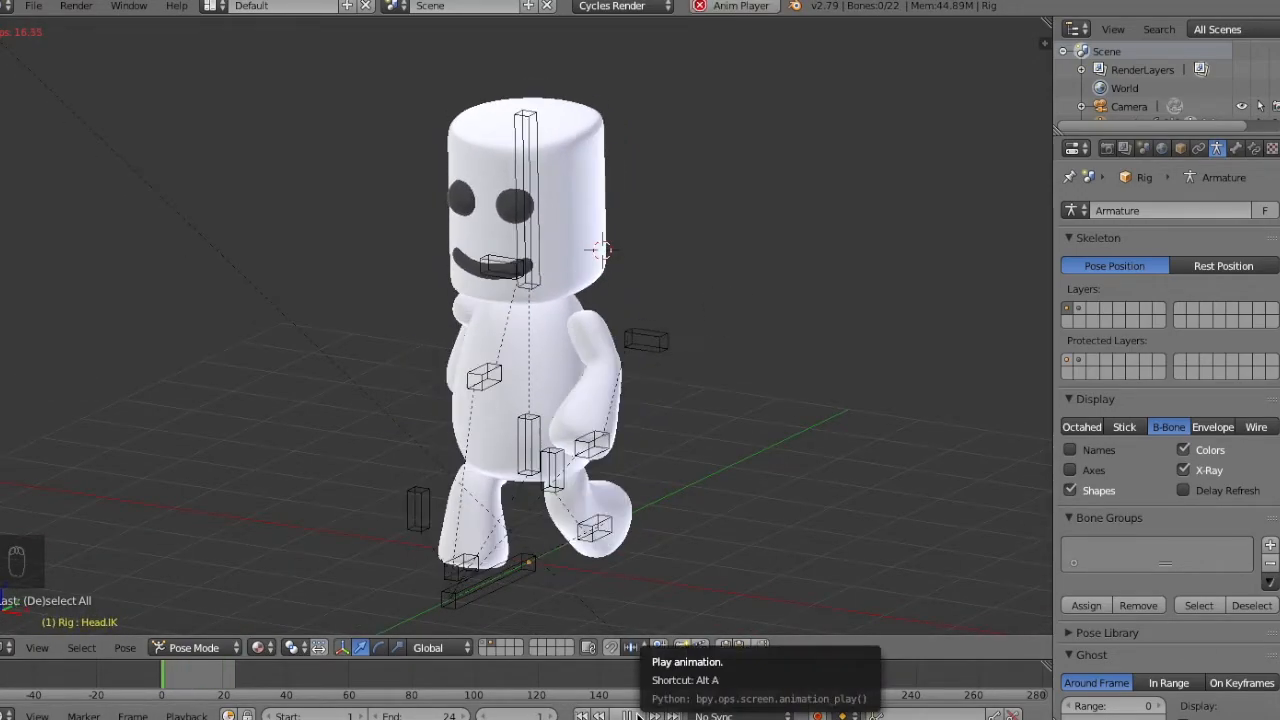
click(262, 648)
click(298, 585)
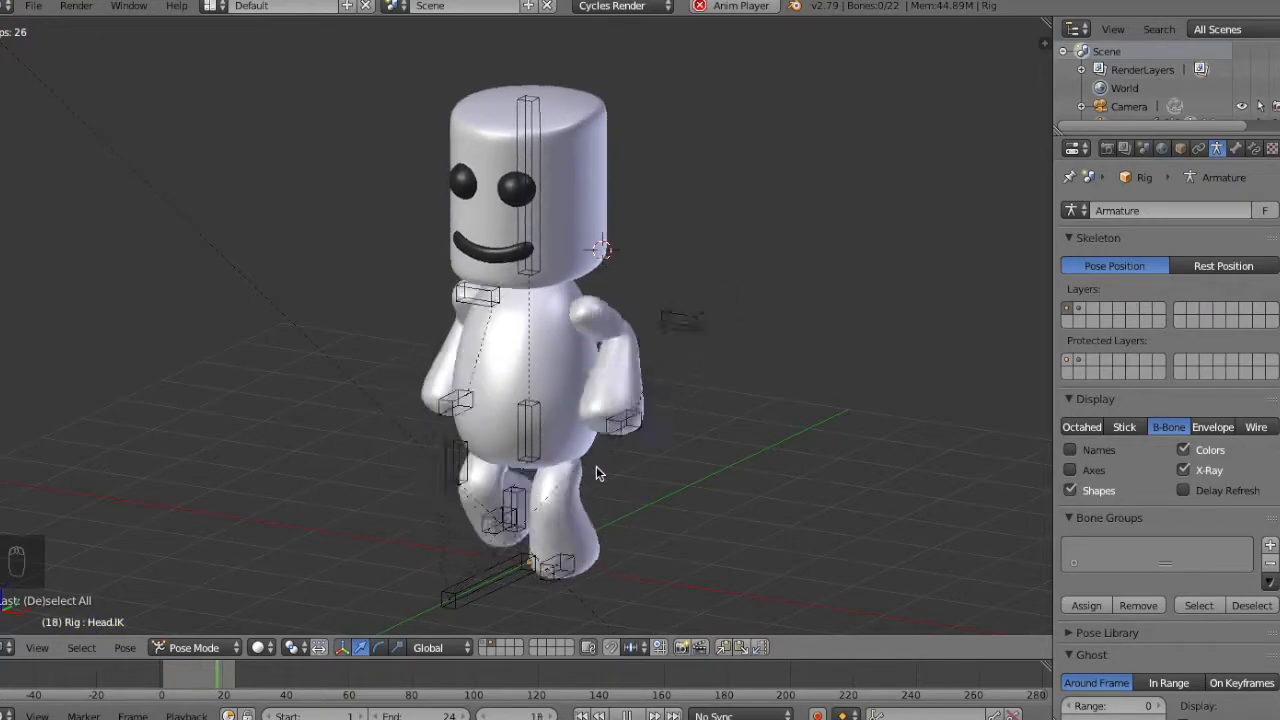
Replay the walk cycle in solid shading to check the playback frame rate against the render frame rate setting.
key(alt+a)
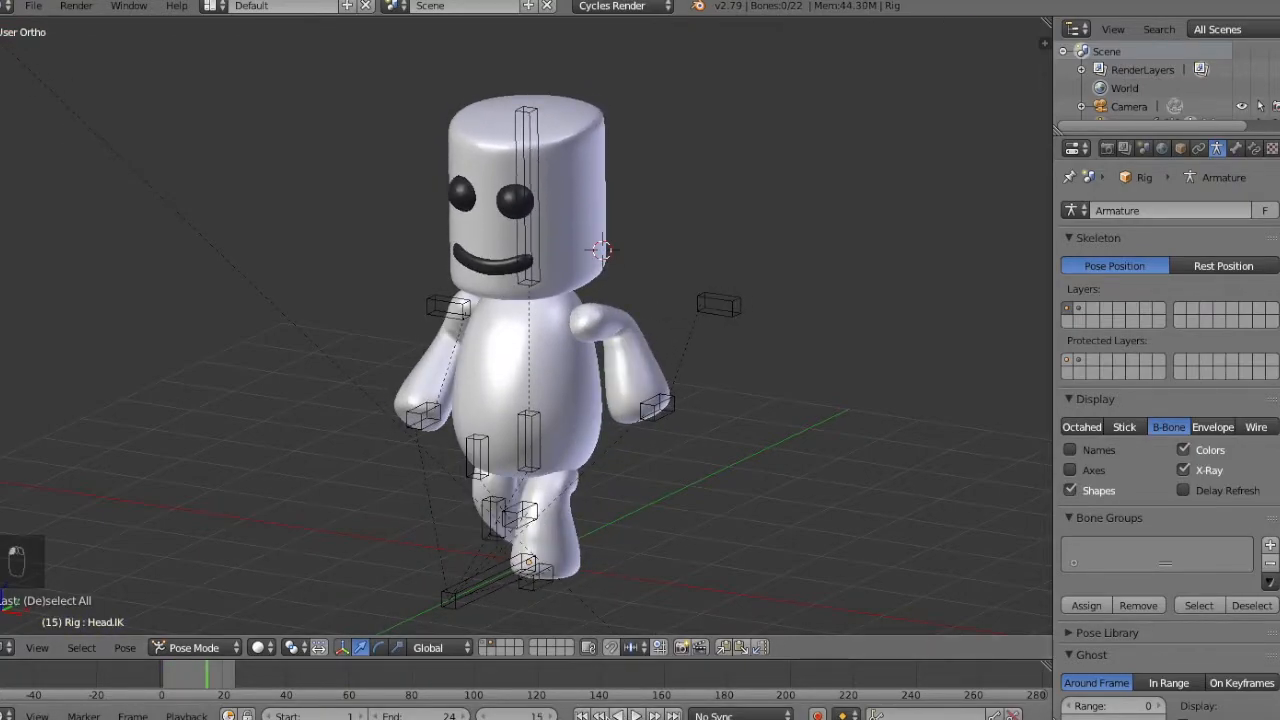
click(641, 716)
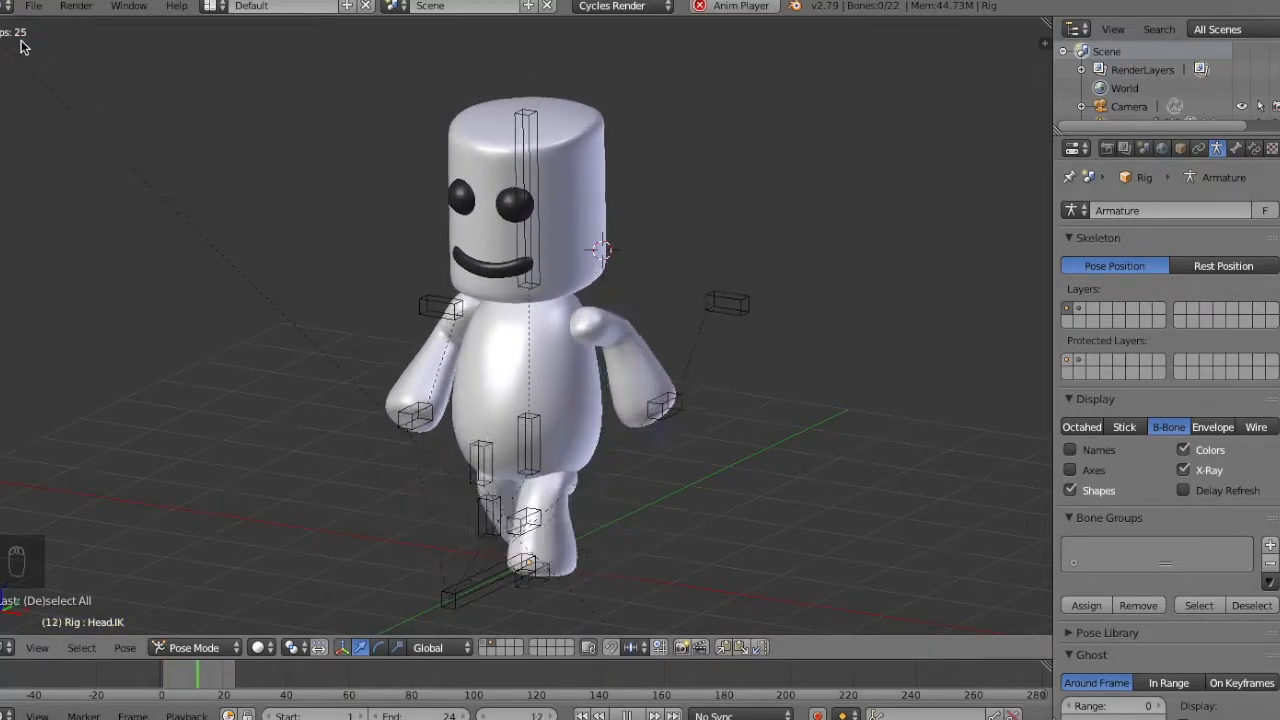
key(Escape)
click(1107, 148)
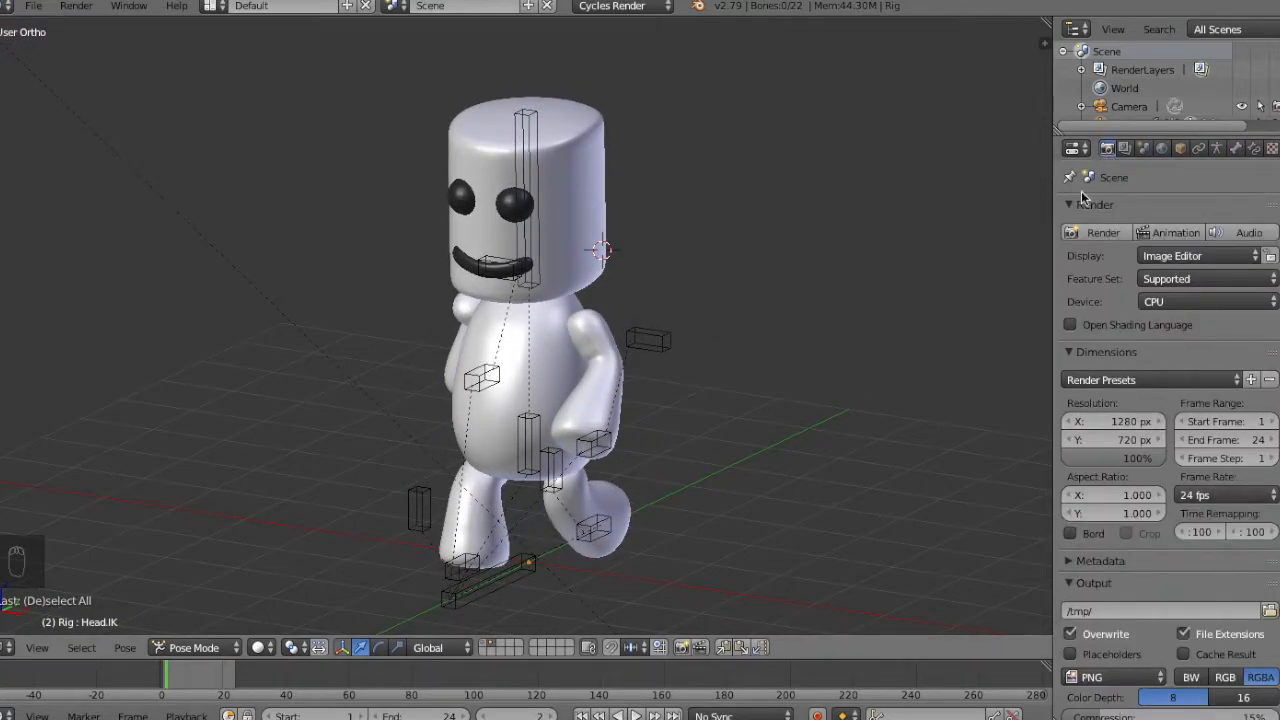
click(1236, 148)
click(1217, 148)
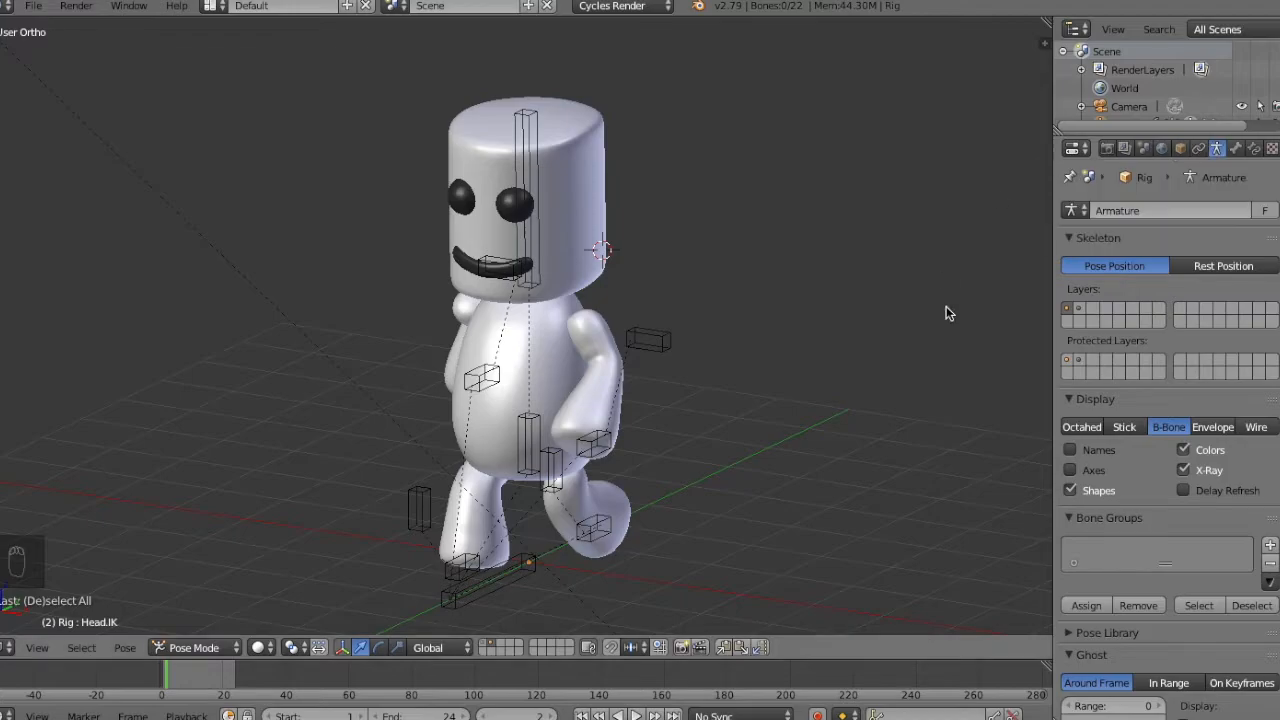
Snap the 3D cursor to the scene center and deselect everything in Object Mode.
key(shift+s)
click(618, 554)
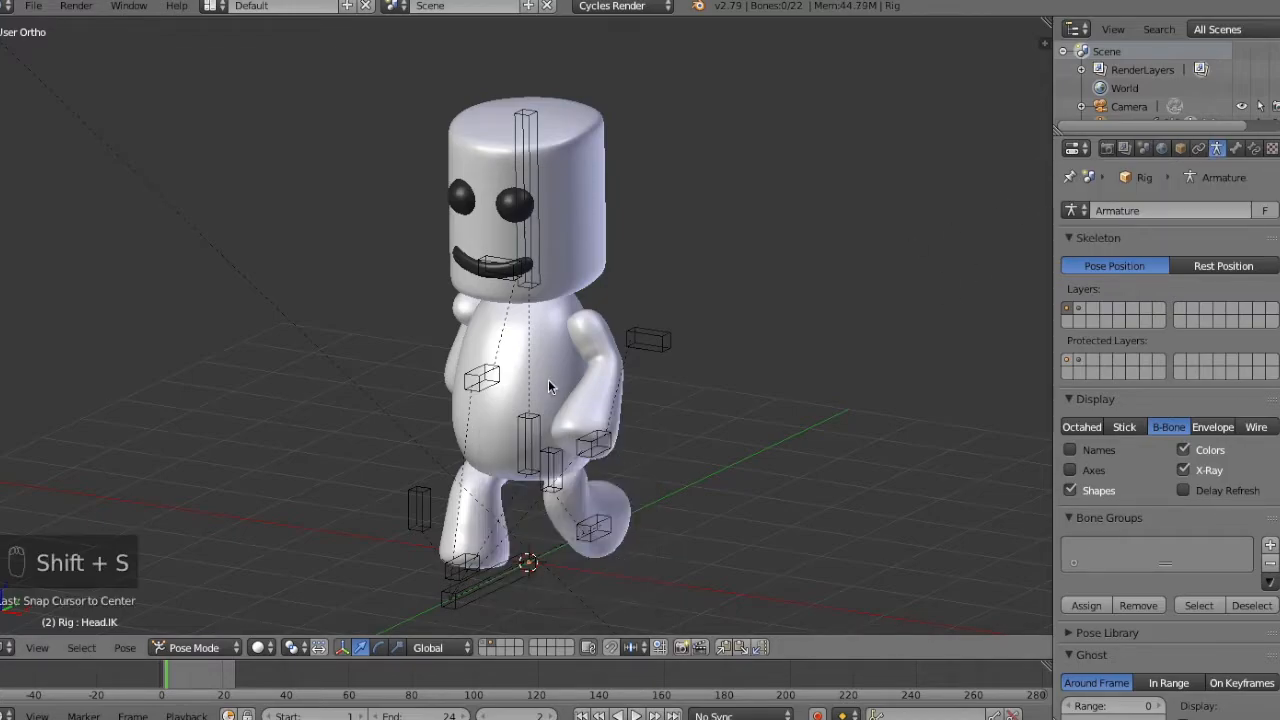
right_click(548, 379)
key(a)
Add a NURBS path at the 3D cursor and rotate it to run along the Y axis.
key(KP_Subtract)
key(KP_Subtract)
key(KP_Subtract)
key(KP_Subtract)
key(KP_Subtract)
key(shift+a)
mouse_move(568, 299)
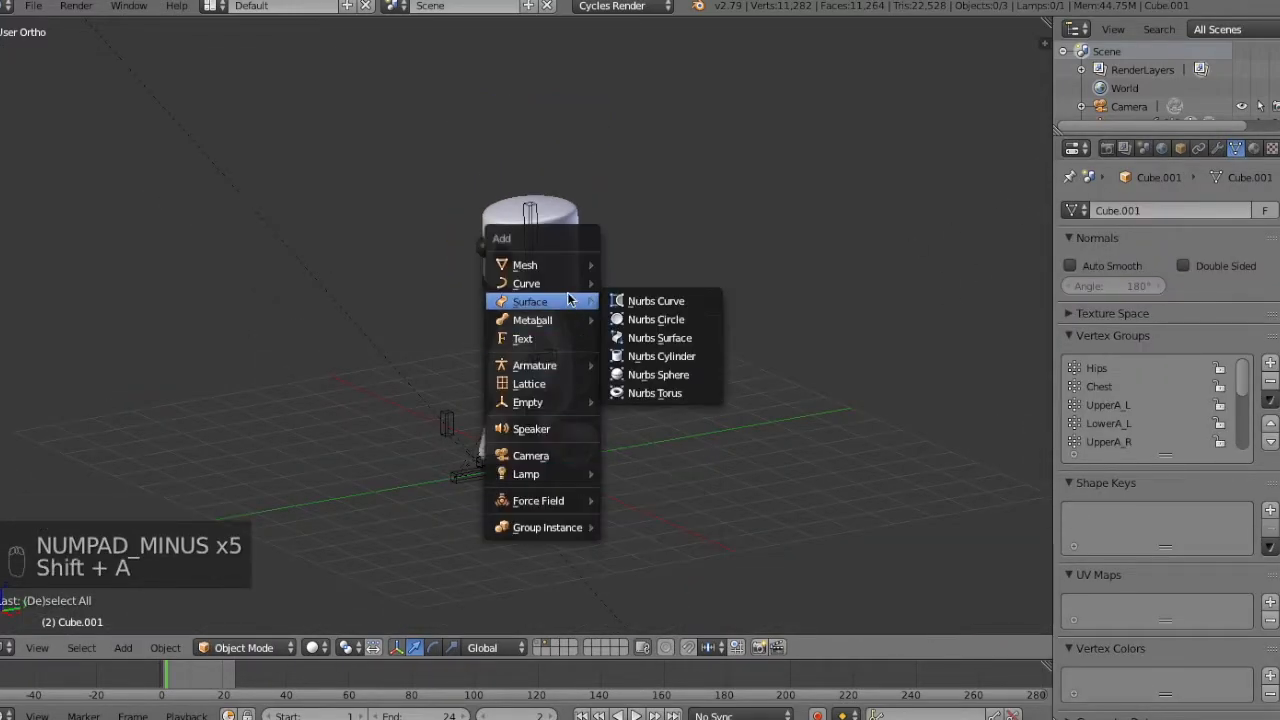
click(636, 374)
middle_drag(634, 371, 583, 448)
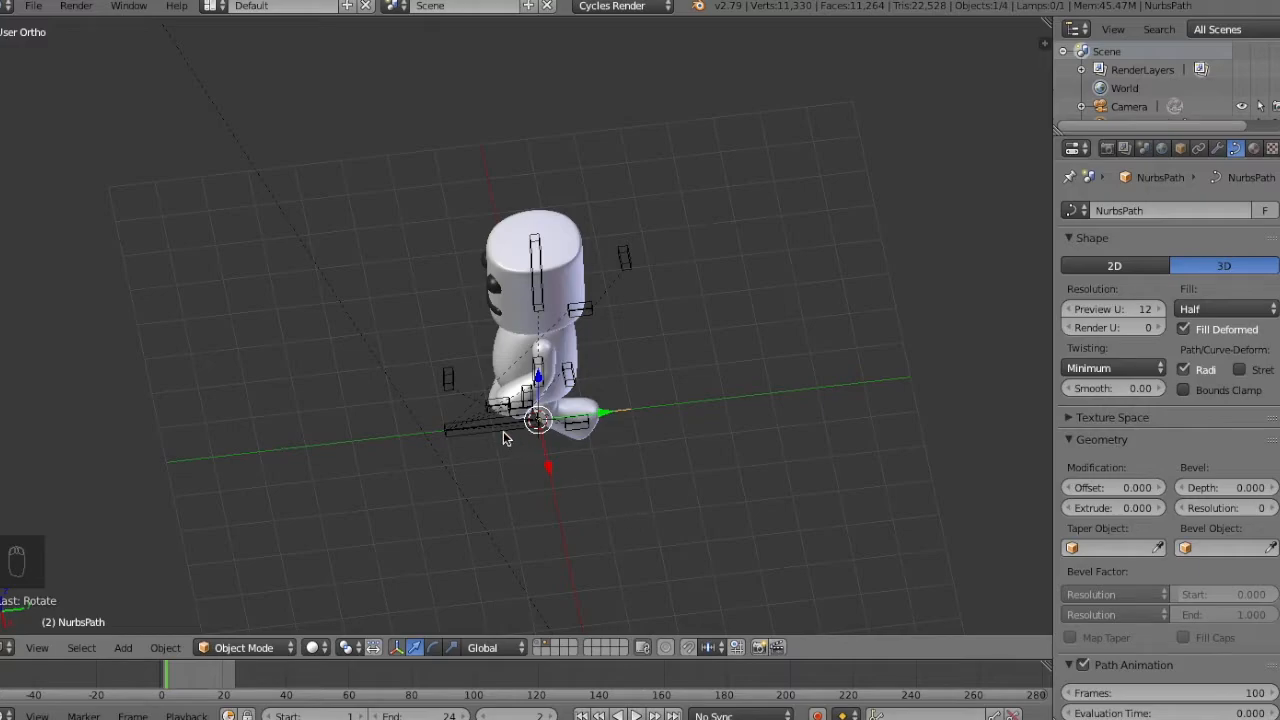
Scale the path's points up in Edit Mode until the path spans the full length of the grid.
key(g)
right_click(464, 455)
key(Tab)
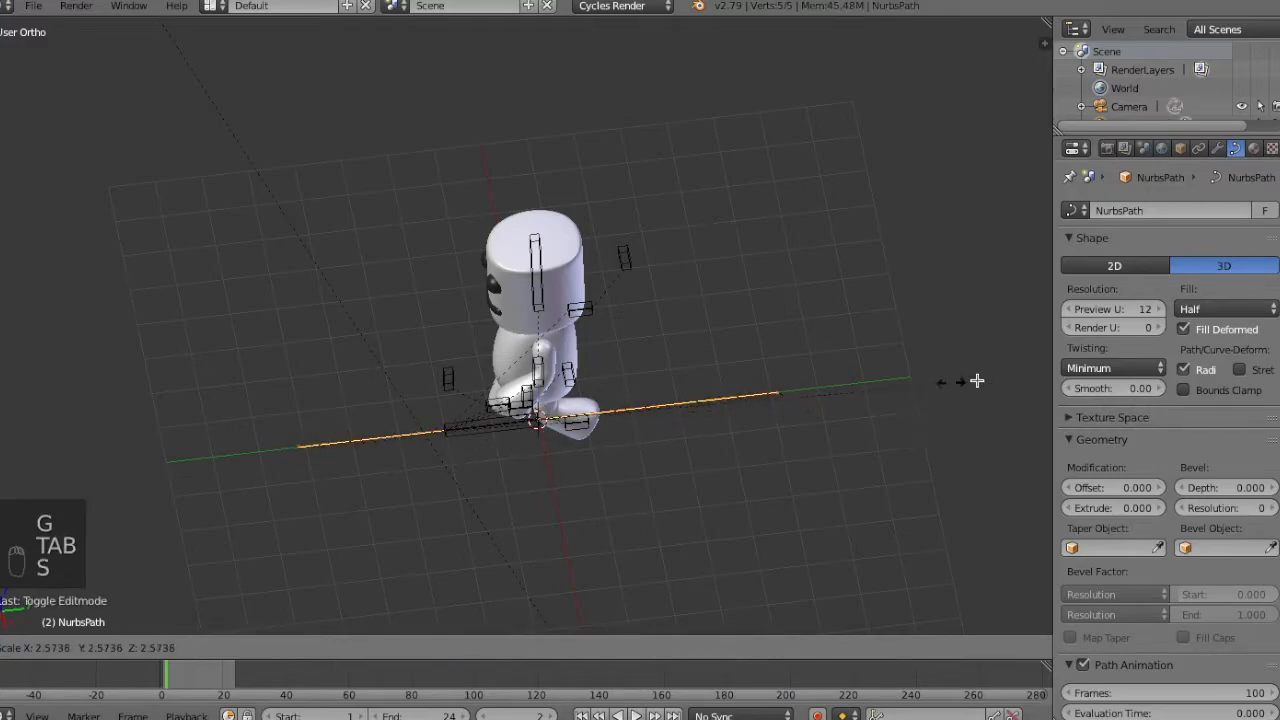
click(1002, 379)
key(a)
key(Tab)
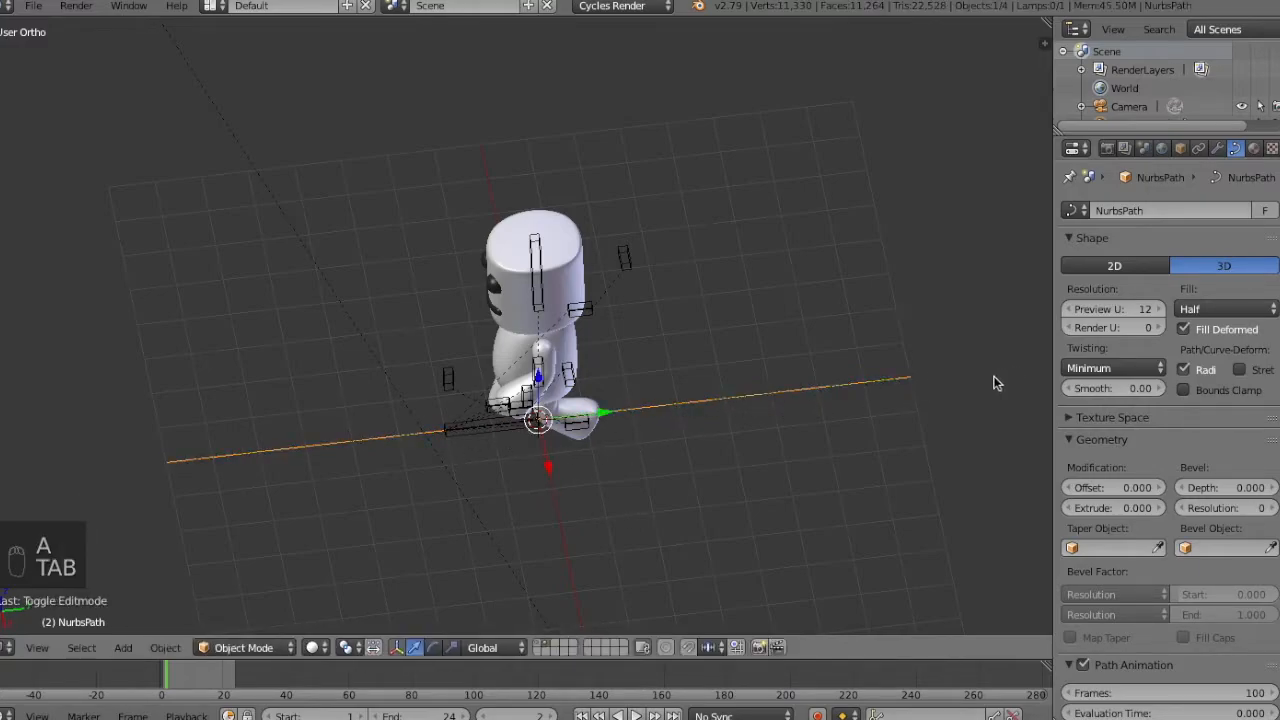
Add a Follow Path object constraint to the rig in Object Mode with NurbsPath as its target.
right_click(585, 362)
right_click(575, 365)
key(ctrl+Tab)
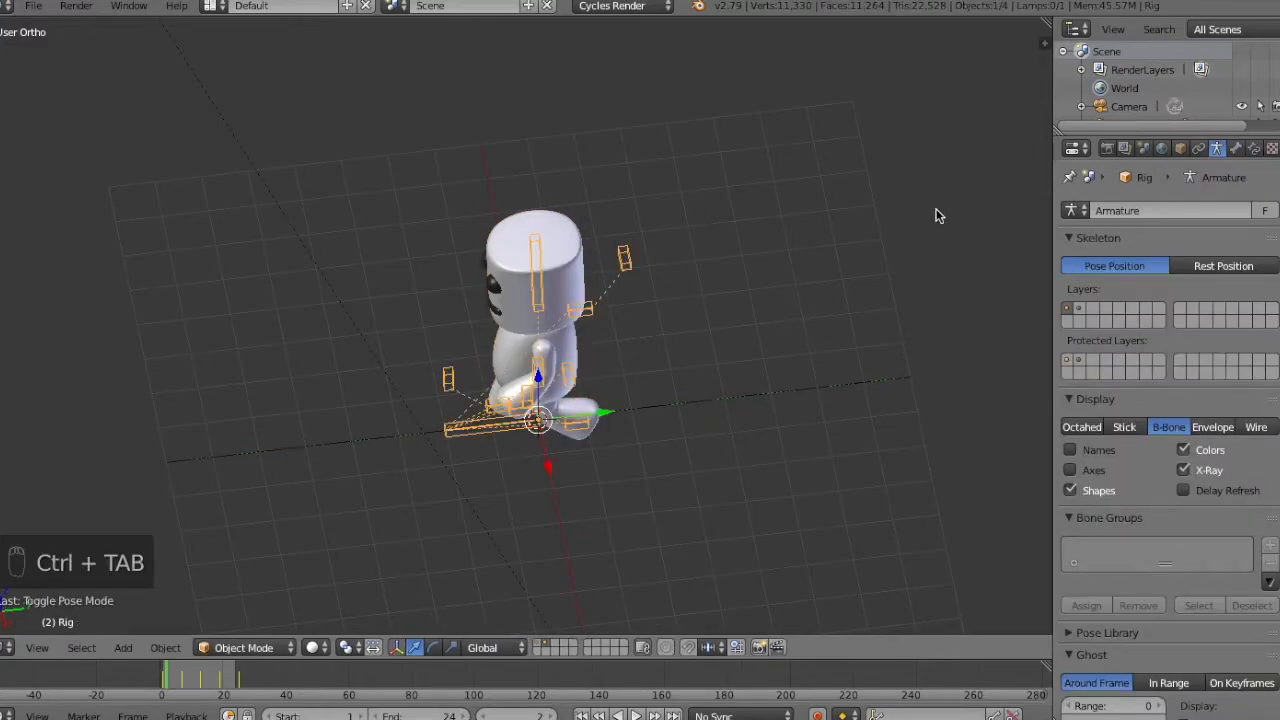
click(1254, 148)
click(1236, 148)
click(1198, 148)
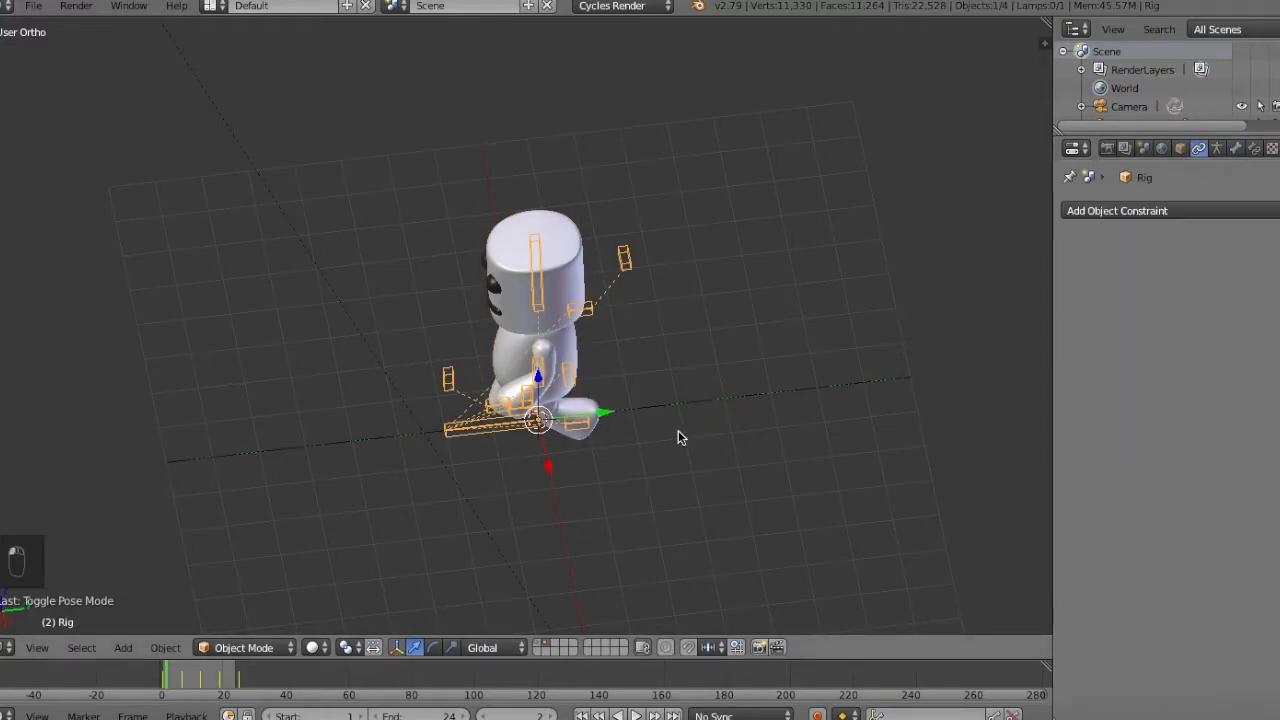
click(1120, 211)
click(1219, 315)
click(1195, 273)
click(1170, 296)
Enable Follow Curve on the rig's Follow Path constraint and set its forward axis to -Y.
middle_drag(912, 329, 967, 276)
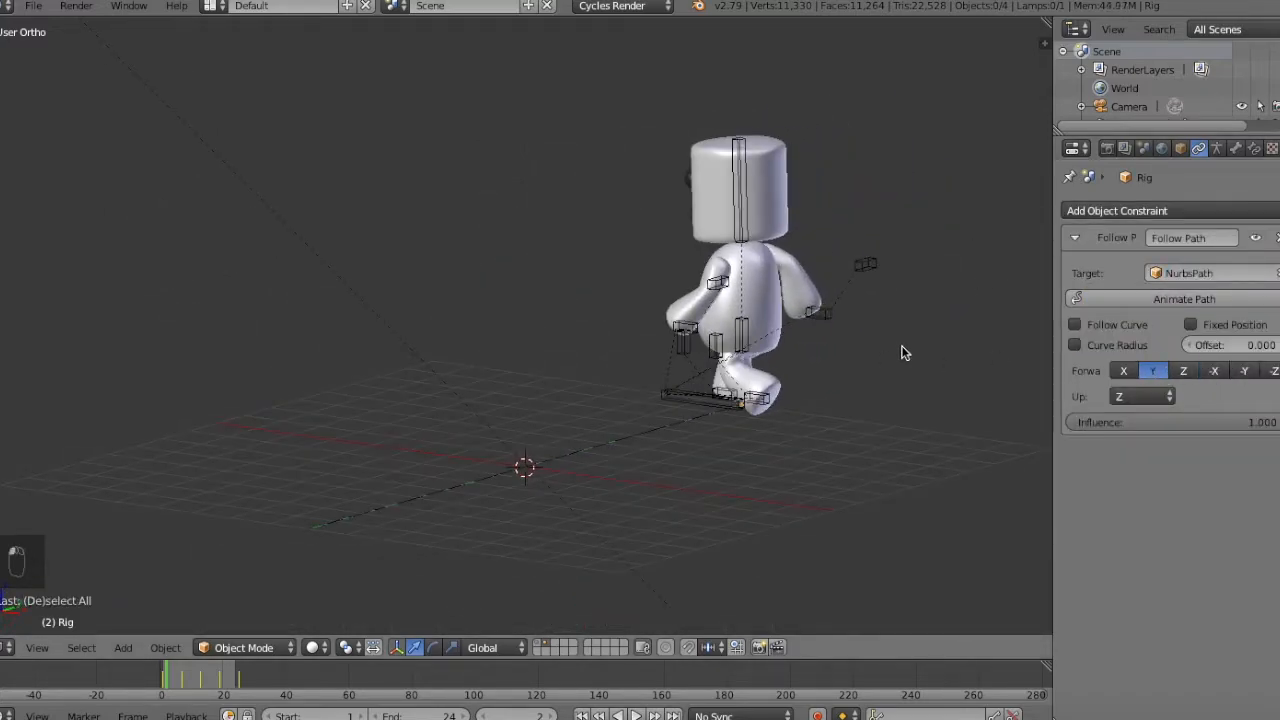
click(1074, 324)
click(1244, 371)
middle_drag(900, 380, 735, 384)
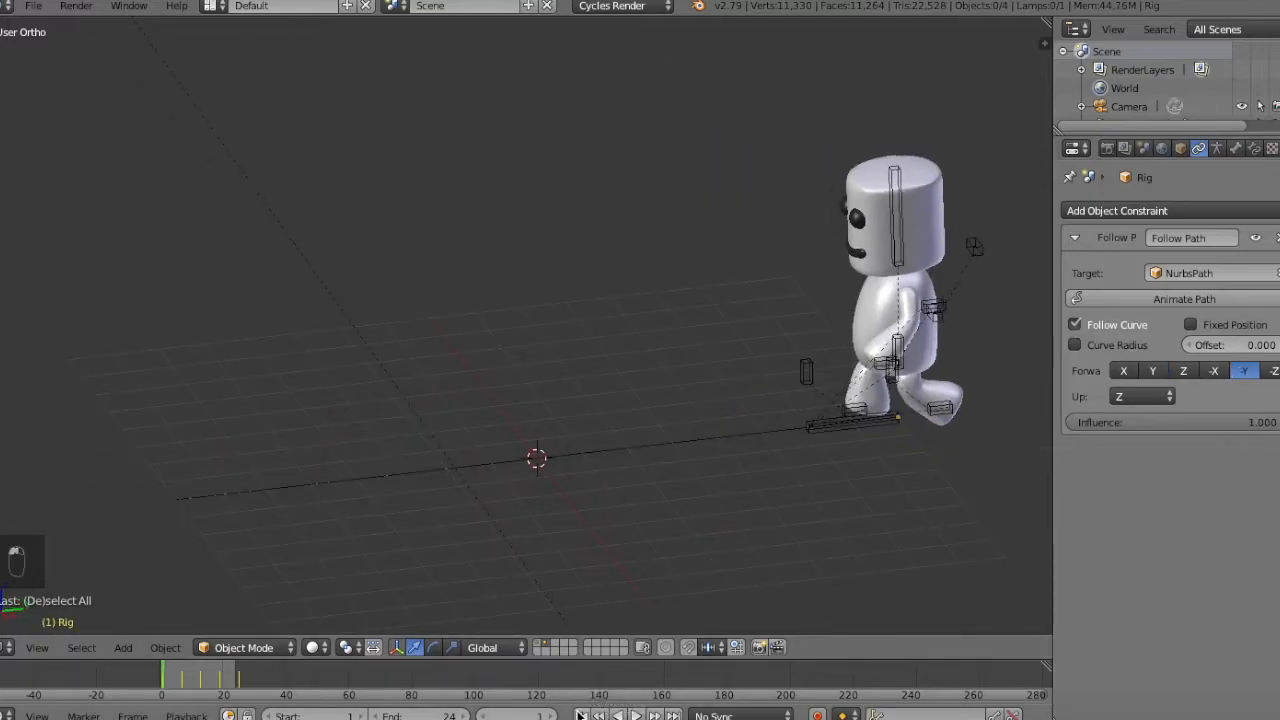
Set the scene's end frame and the NURBS path's Path Animation length to 72 frames and preview the walk.
click(636, 716)
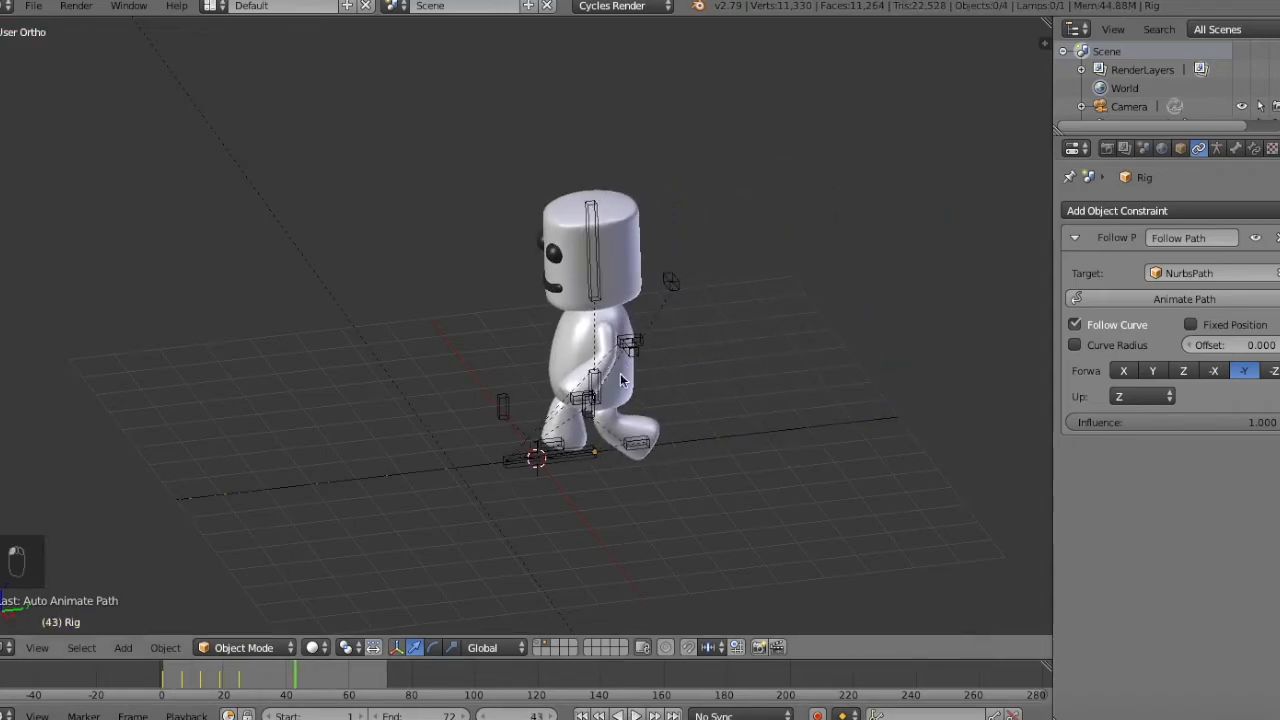
right_click(760, 426)
click(1235, 148)
scroll(1160, 400, down, 5)
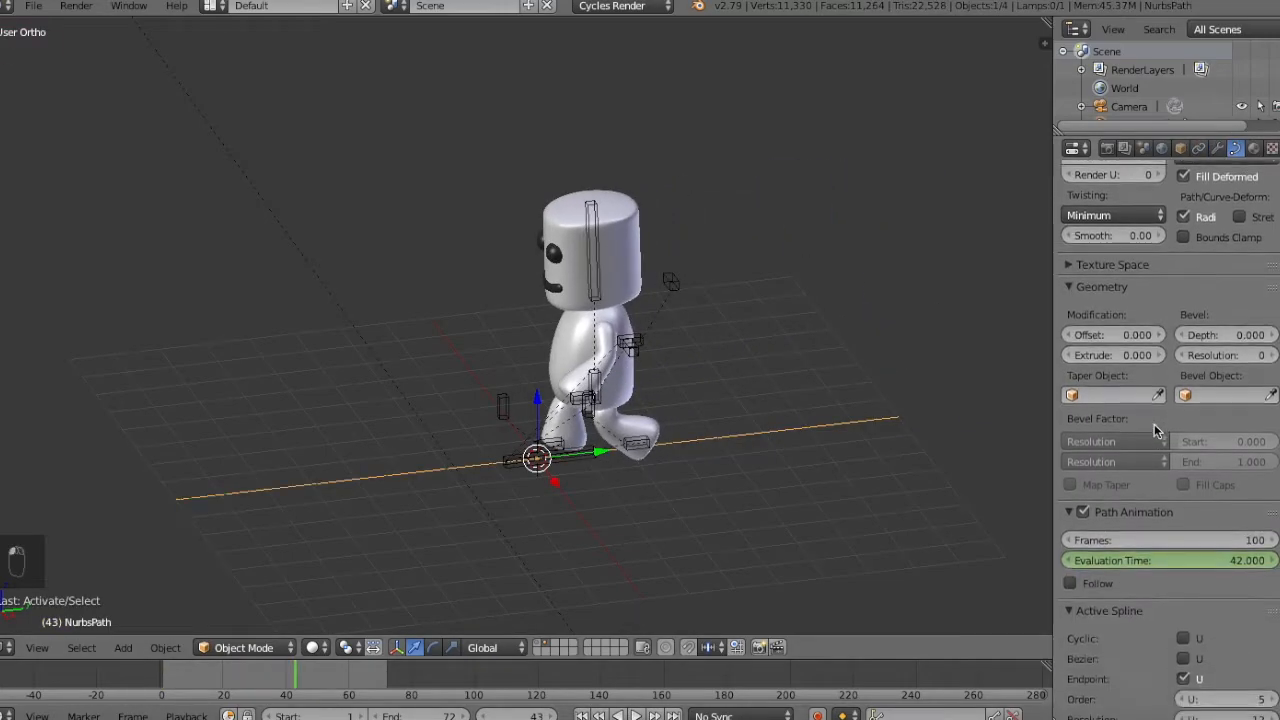
click(1158, 538)
text(72)
key(Return)
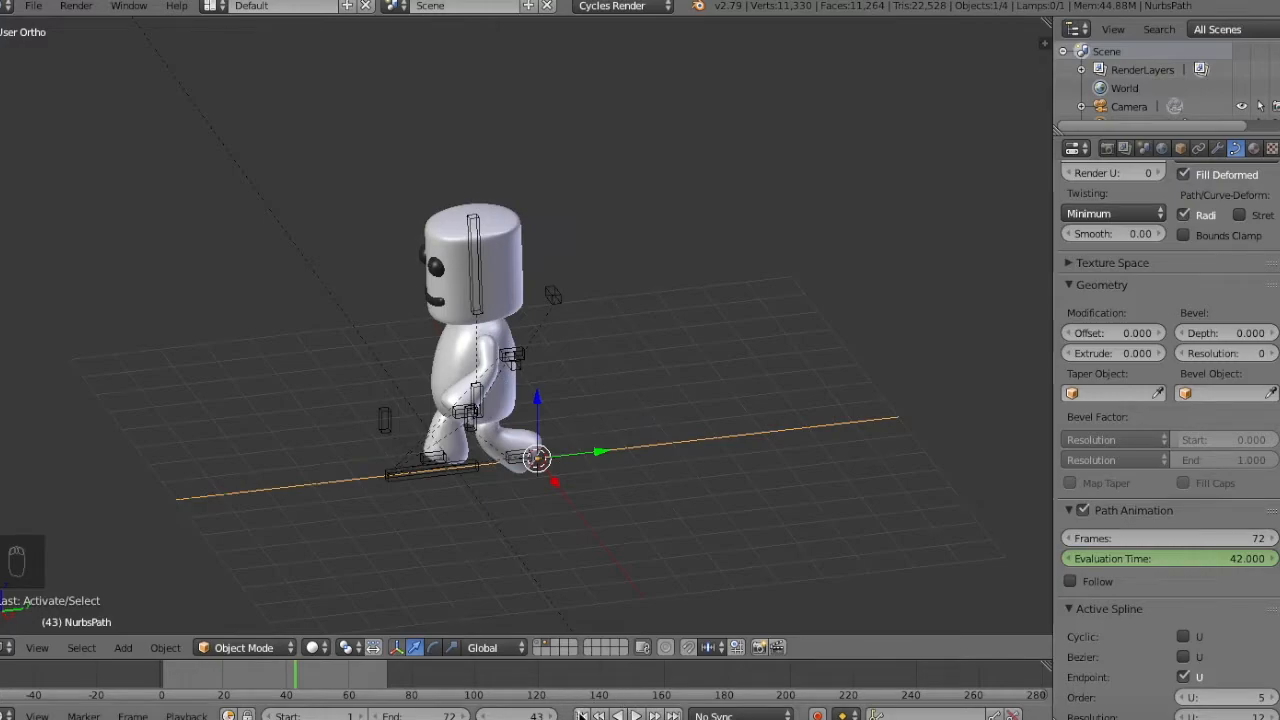
click(636, 716)
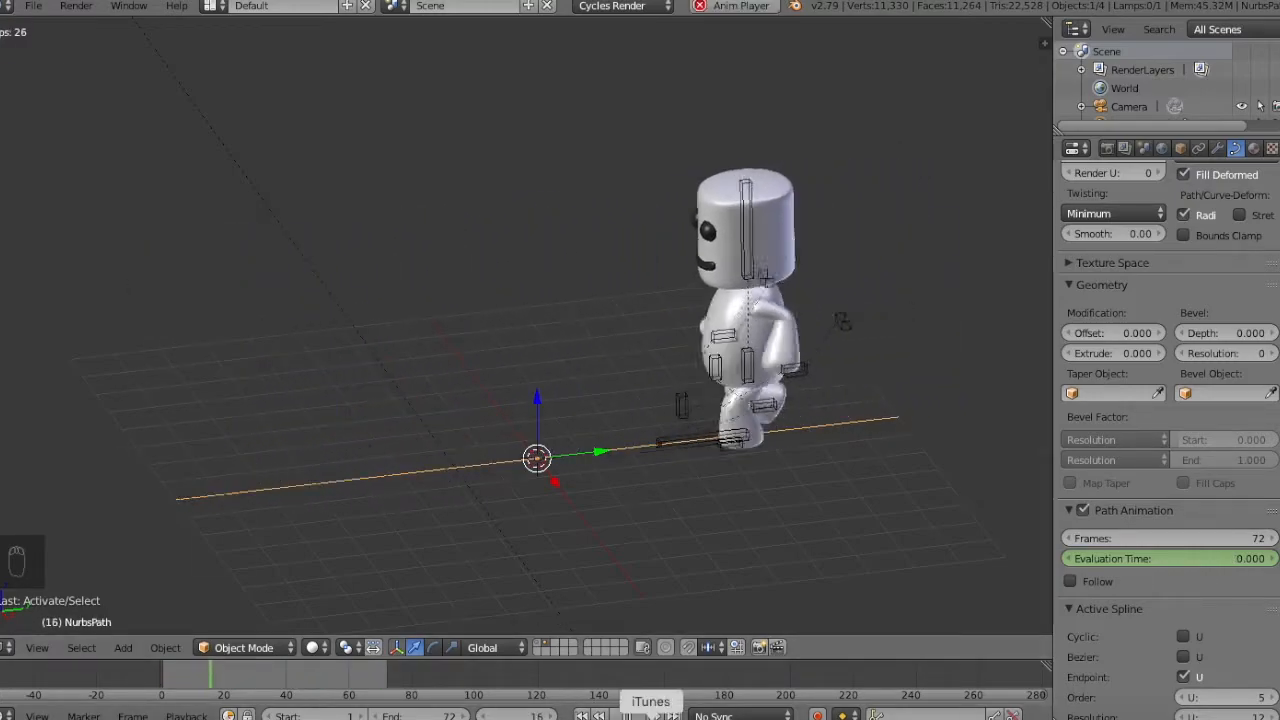
key(Escape)
Switch the rig to Pose Mode with no bones selected and go to frame 25.
right_click(900, 185)
right_click(902, 180)
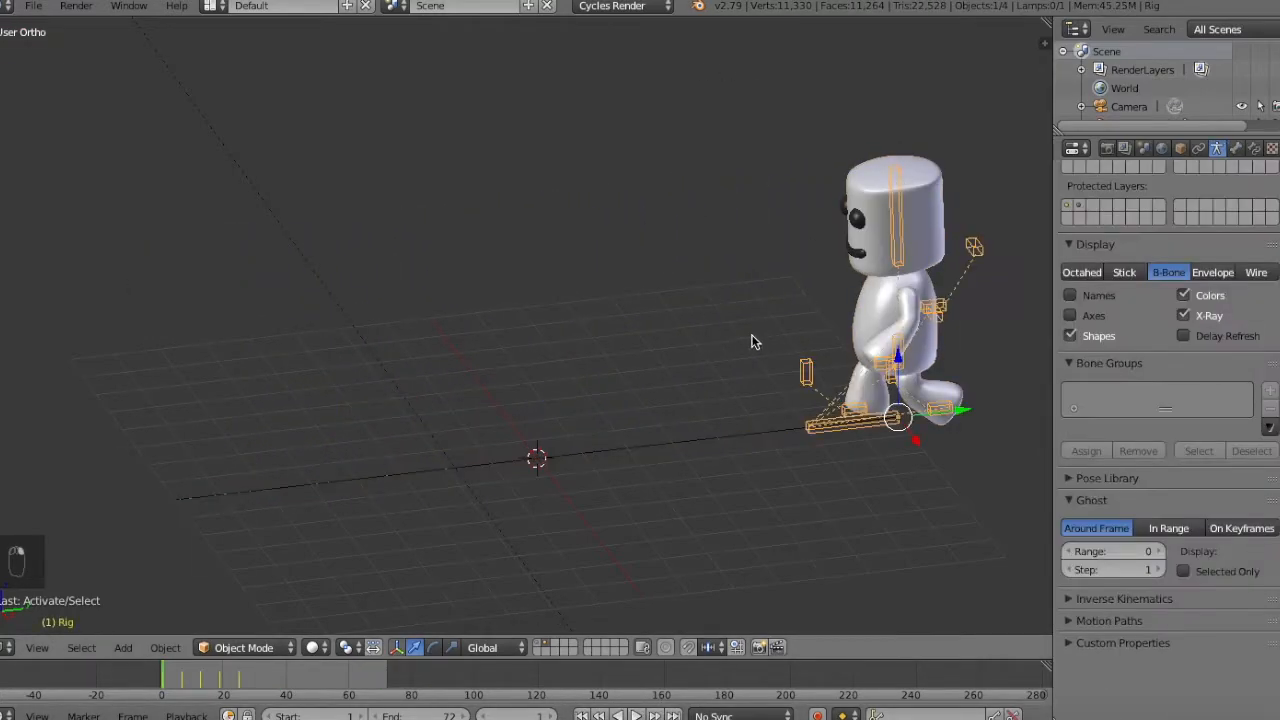
key(ctrl+Tab)
key(a)
key(a)
key(a)
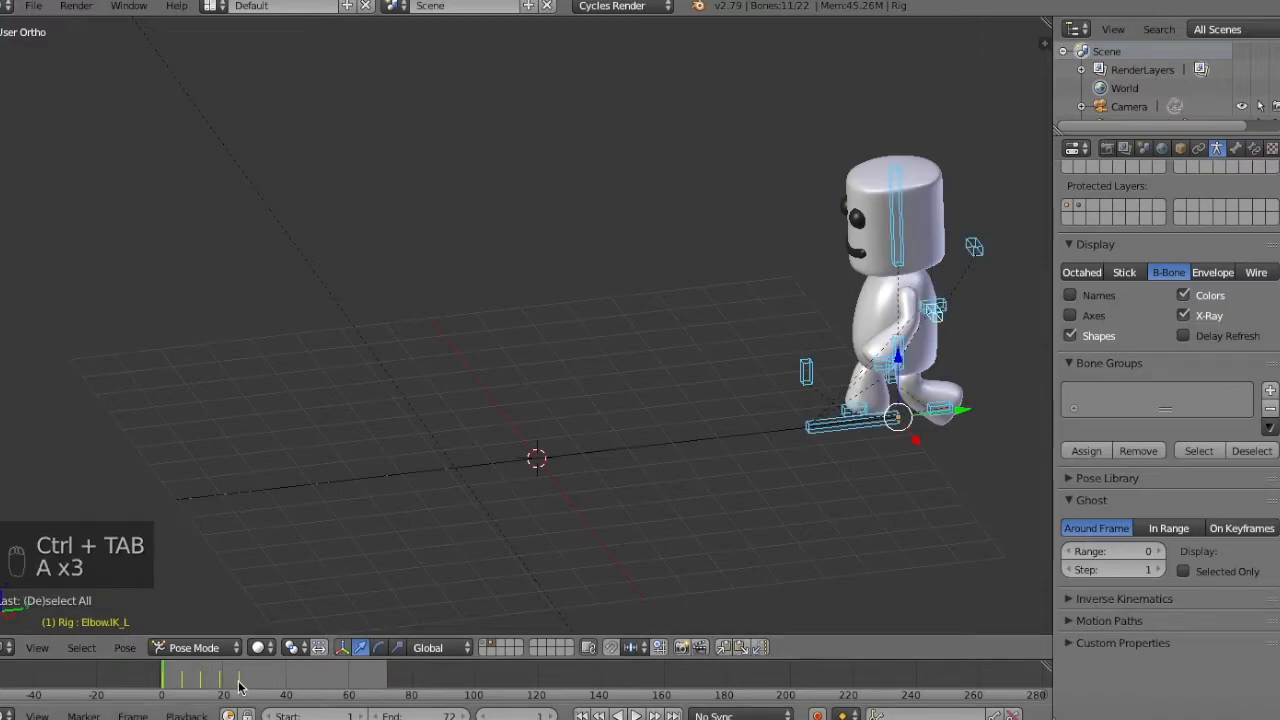
key(alt+a)
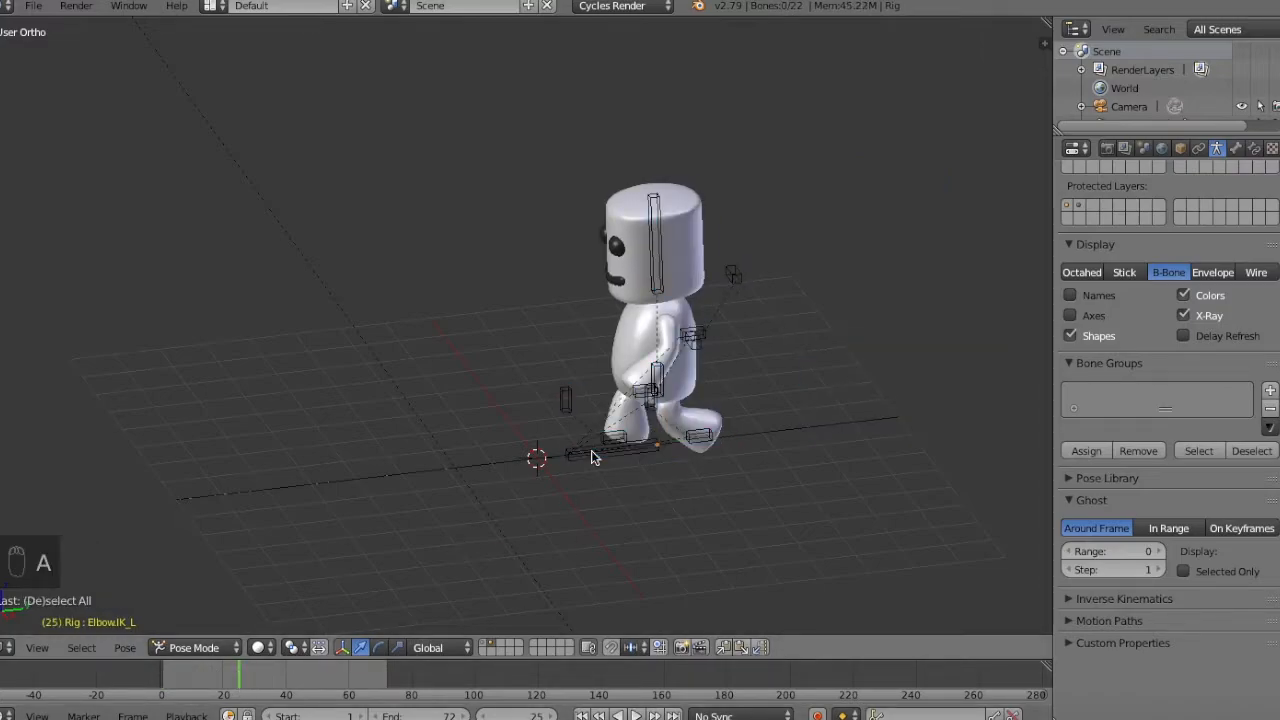
Split the 3D view horizontally and turn the upper area into a Dope Sheet.
drag(1048, 22, 1045, 300)
click(8, 292)
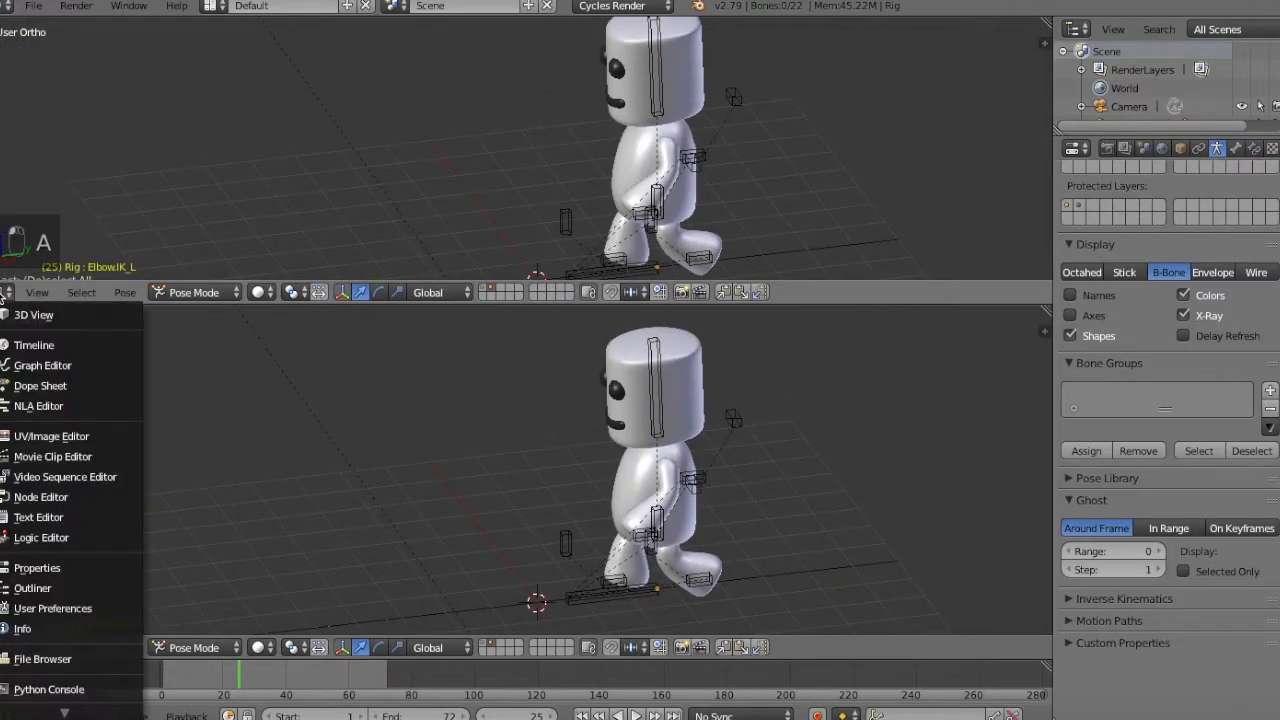
click(30, 388)
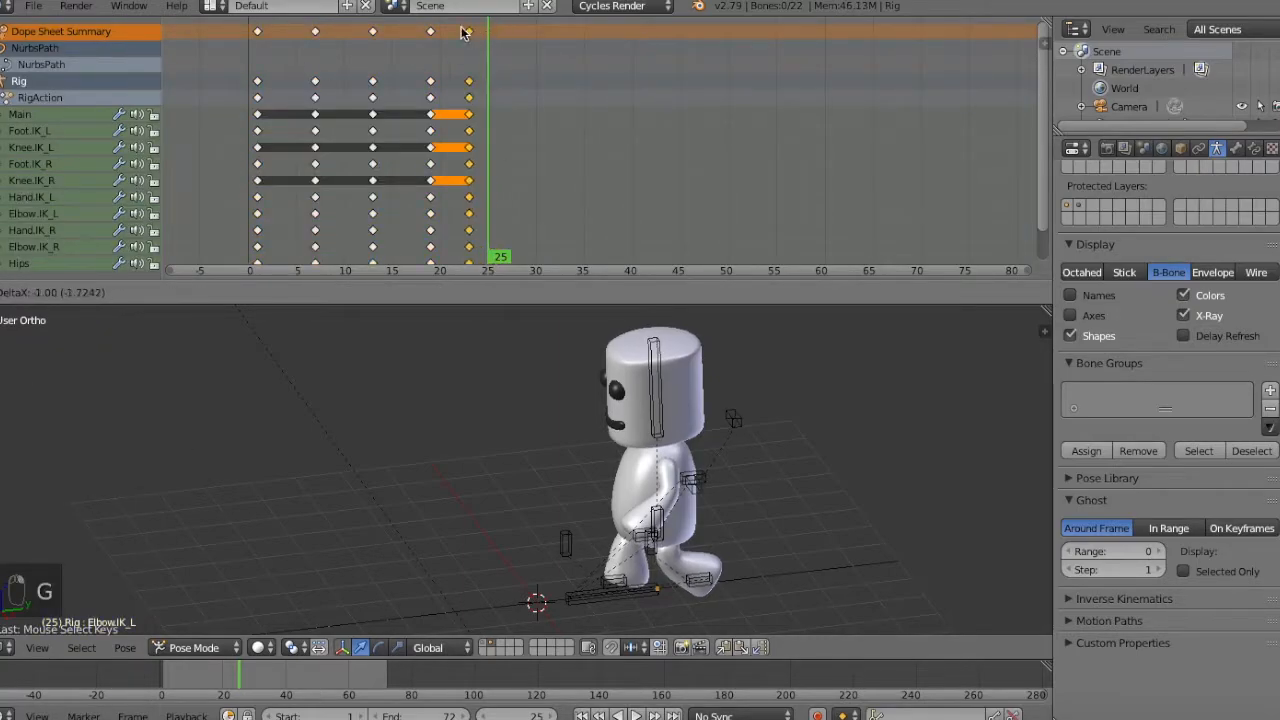
right_click(484, 55)
key(a)
key(a)
key(a)
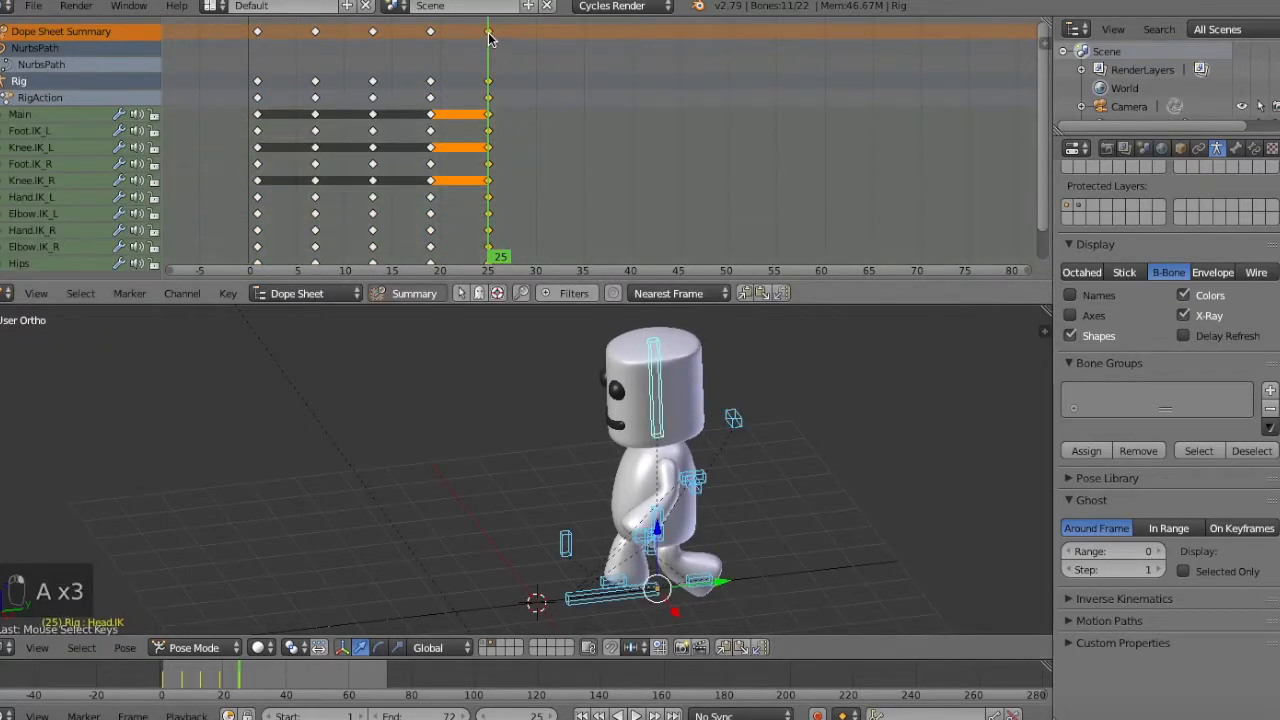
key(g)
right_click(471, 81)
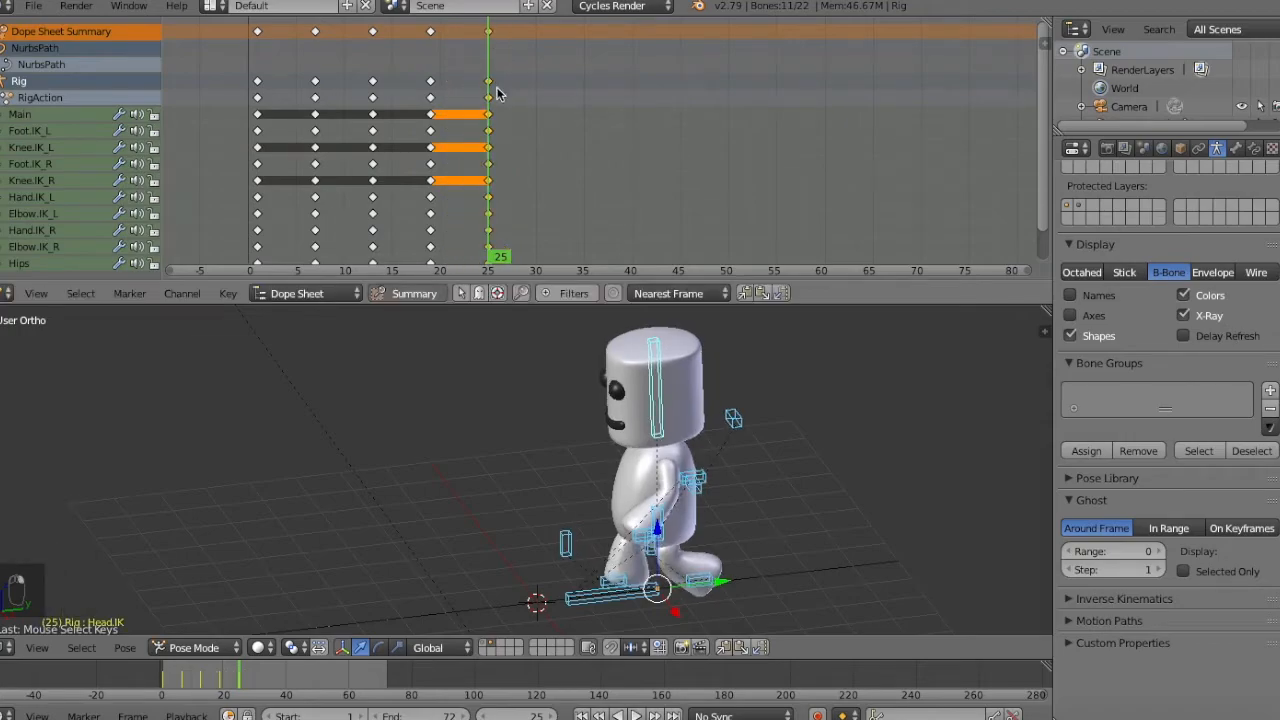
Duplicate all the rig's walk keyframes twice at 24-frame offsets, extending the cycle to frame 73, and play it in the full-height 3D view.
key(shift+d)
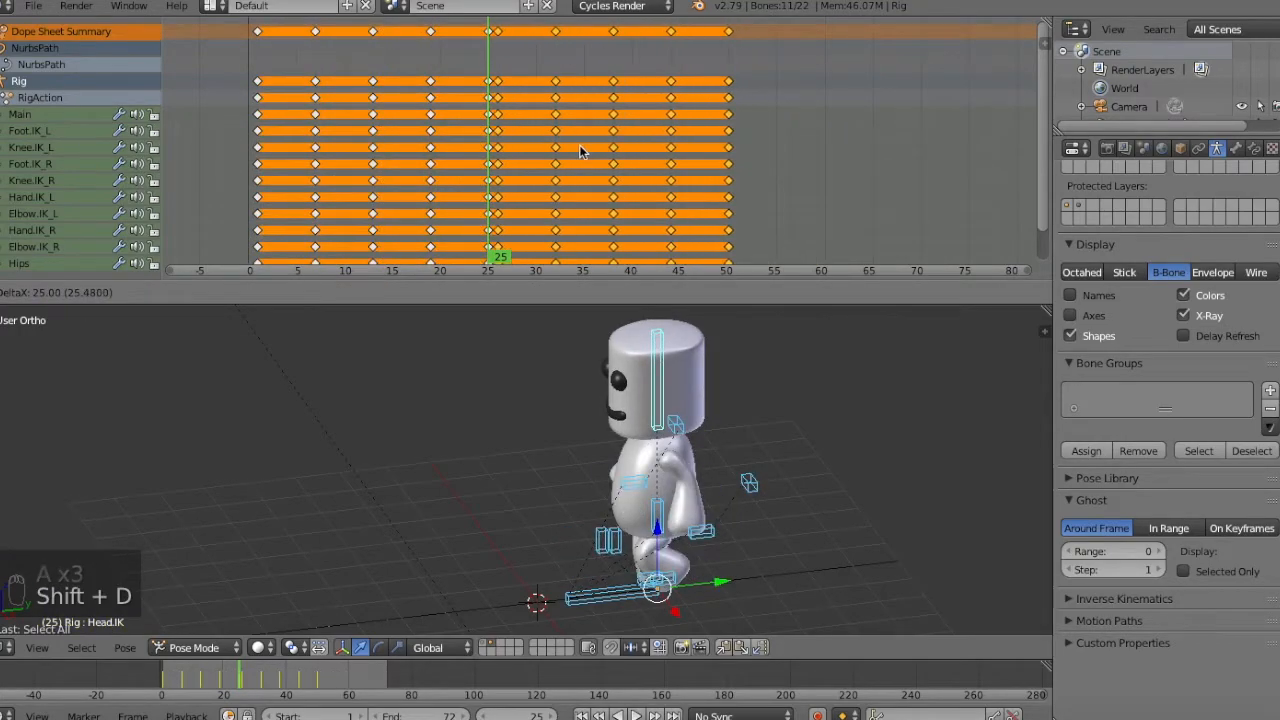
click(569, 151)
key(shift+d)
click(800, 121)
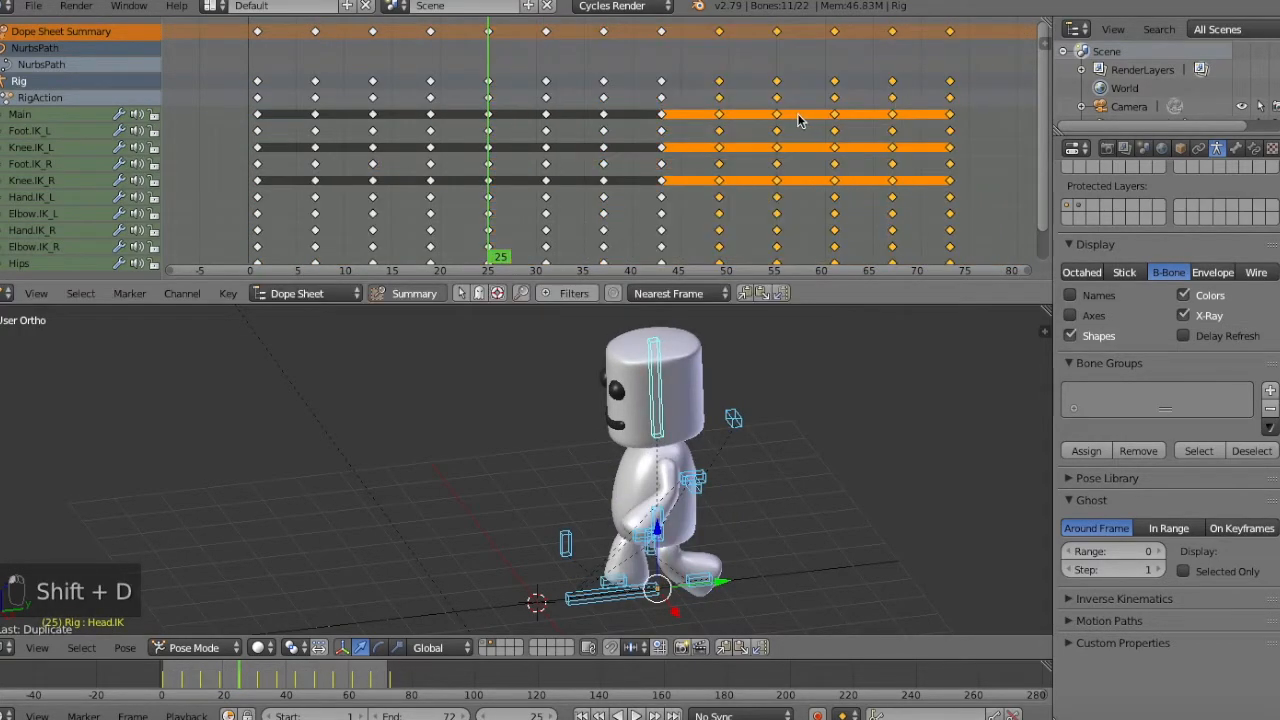
key(a)
key(ctrl+Up)
key(alt+a)
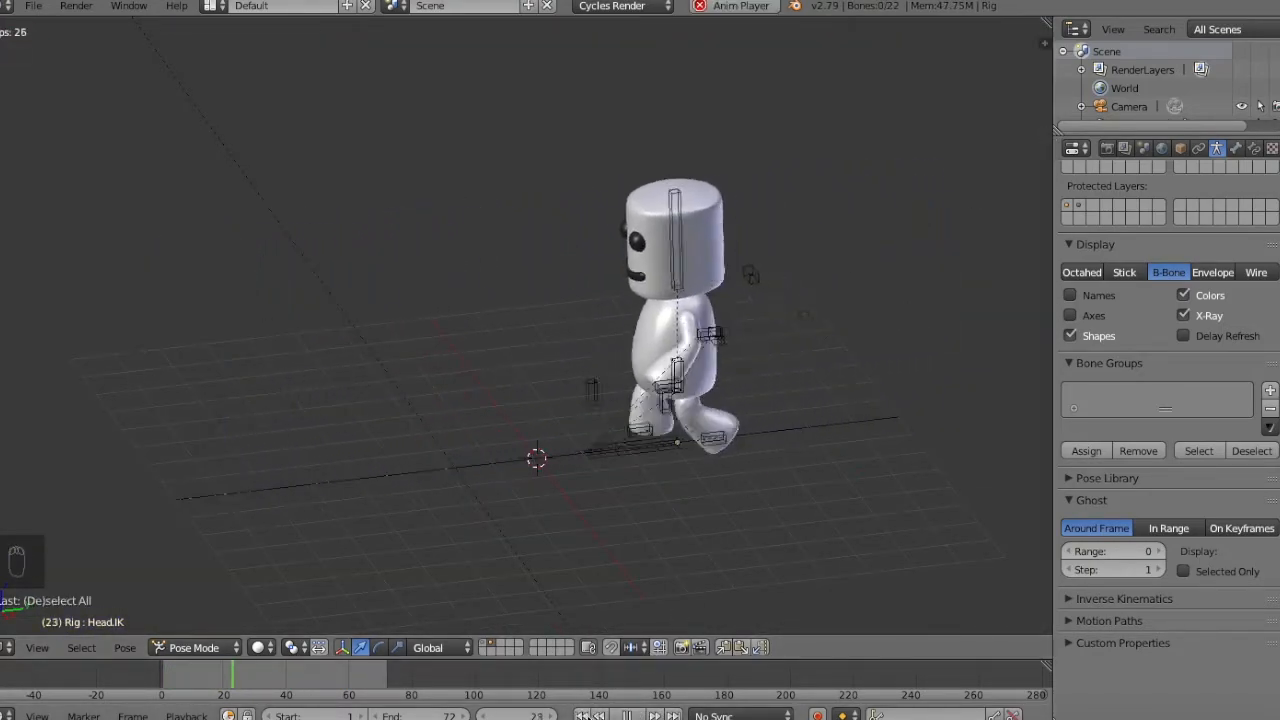
Try bending the NURBS path in Edit Mode by moving its end point while the walk plays.
right_click(354, 491)
key(Tab)
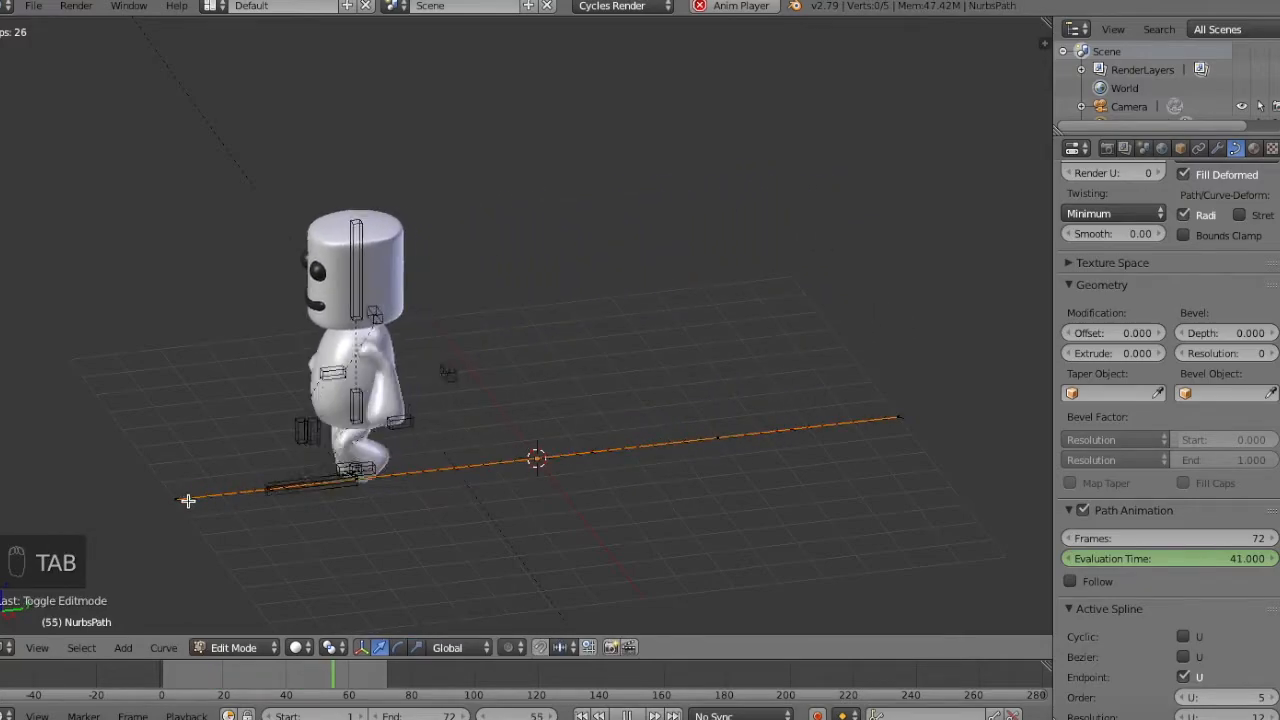
right_click(189, 500)
key(g)
right_click(440, 266)
middle_drag(440, 266, 546, 169)
key(g)
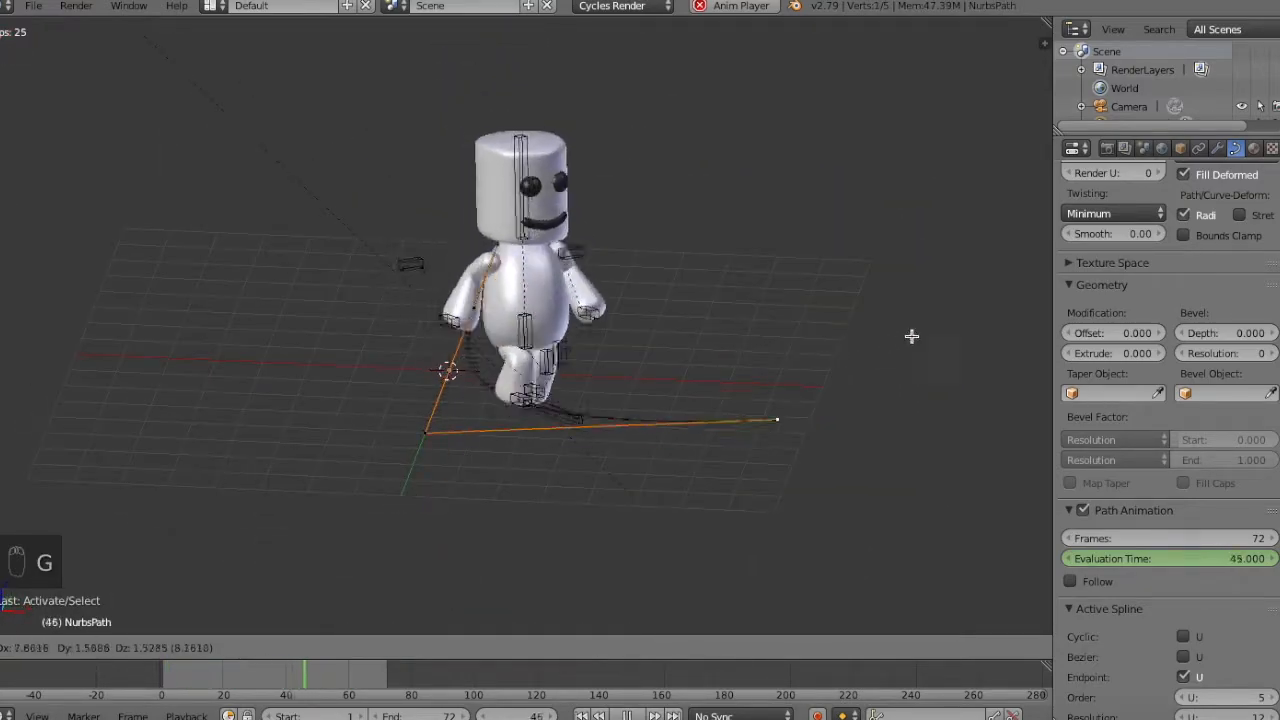
right_click(873, 318)
Try raising the path's middle point in the right side view to form a hill, and return to Object Mode.
key(KP_3)
key(g)
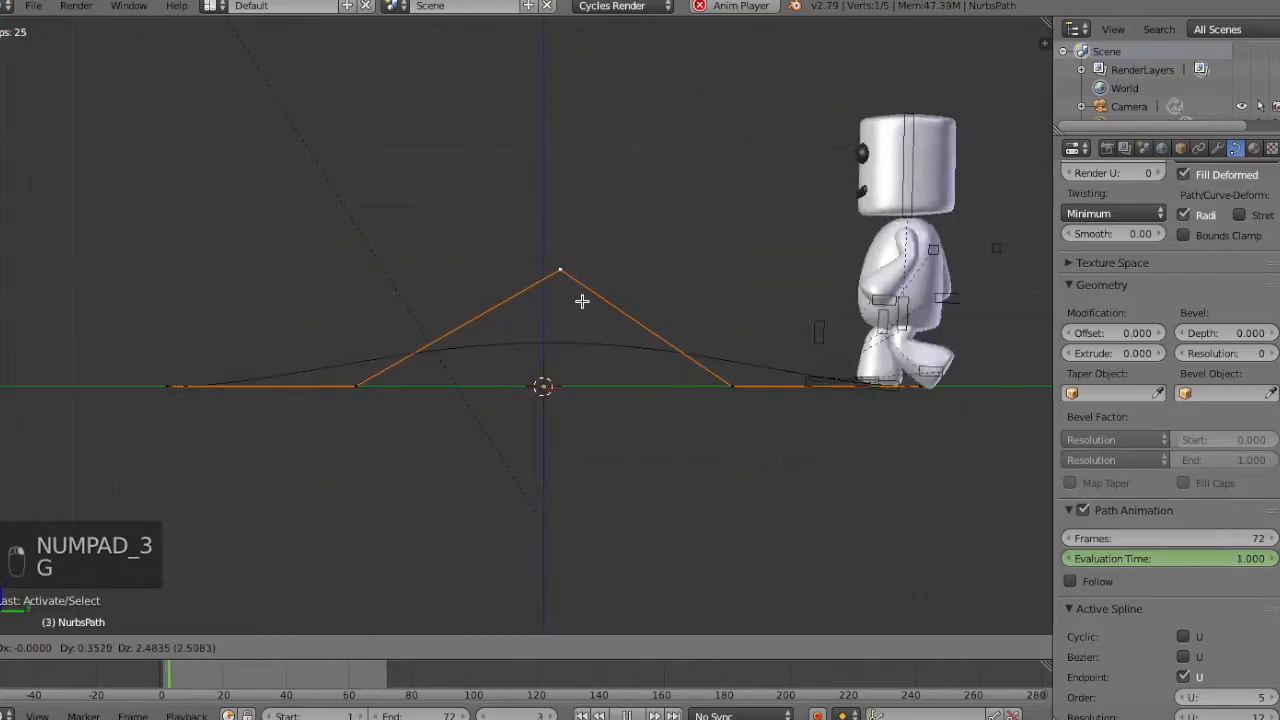
right_click(551, 117)
key(a)
middle_drag(551, 117, 800, 298)
key(Tab)
Extend the scene's end frame to 120 and play the walk from frame 1.
click(627, 715)
click(582, 715)
key(a)
key(KP_3)
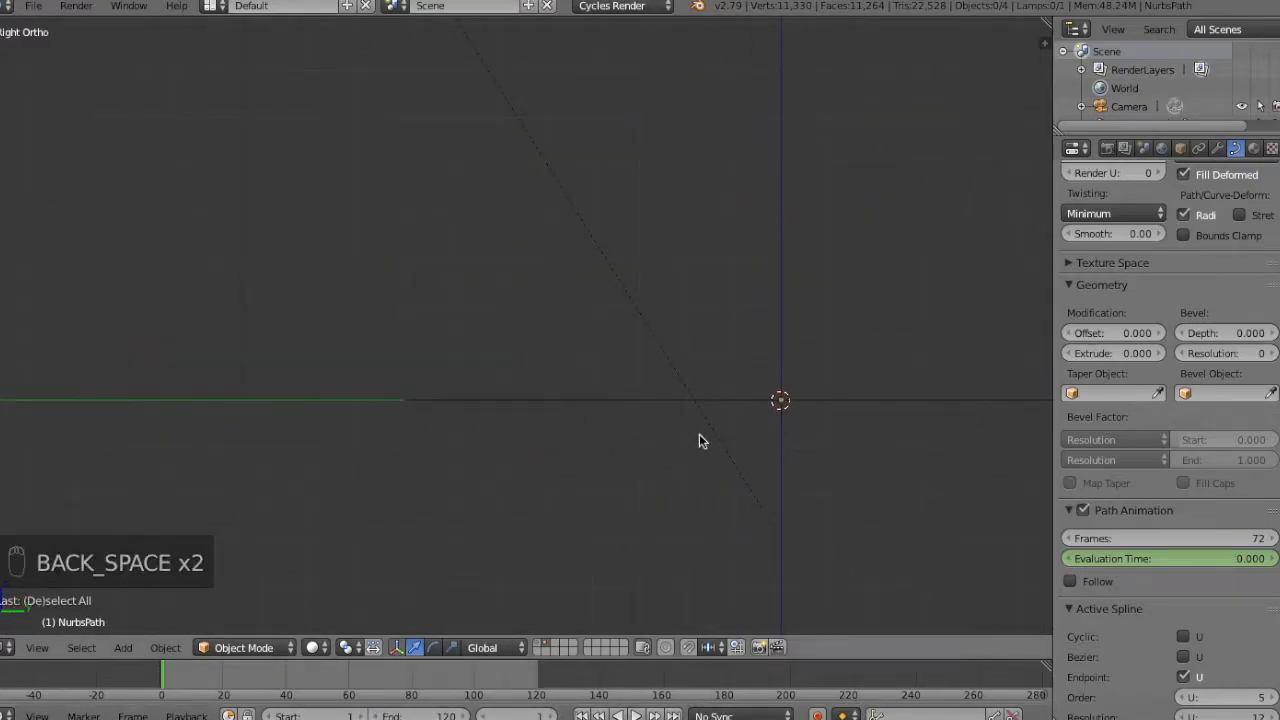
middle_drag(700, 441, 718, 677)
click(636, 715)
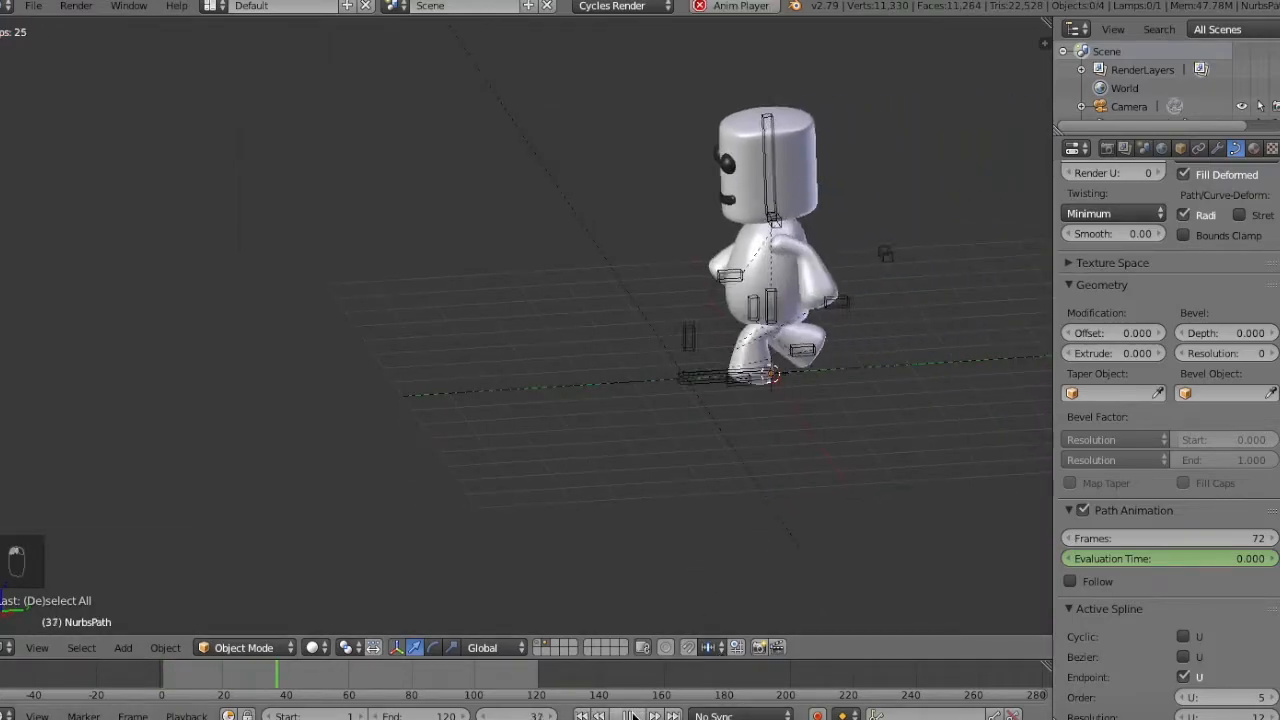
Step frame by frame around frames 72 and 73 to examine the character's pose at the end of the path.
key(Right)
key(Right)
key(Right)
key(Right)
key(Right)
key(Right)
key(Left)
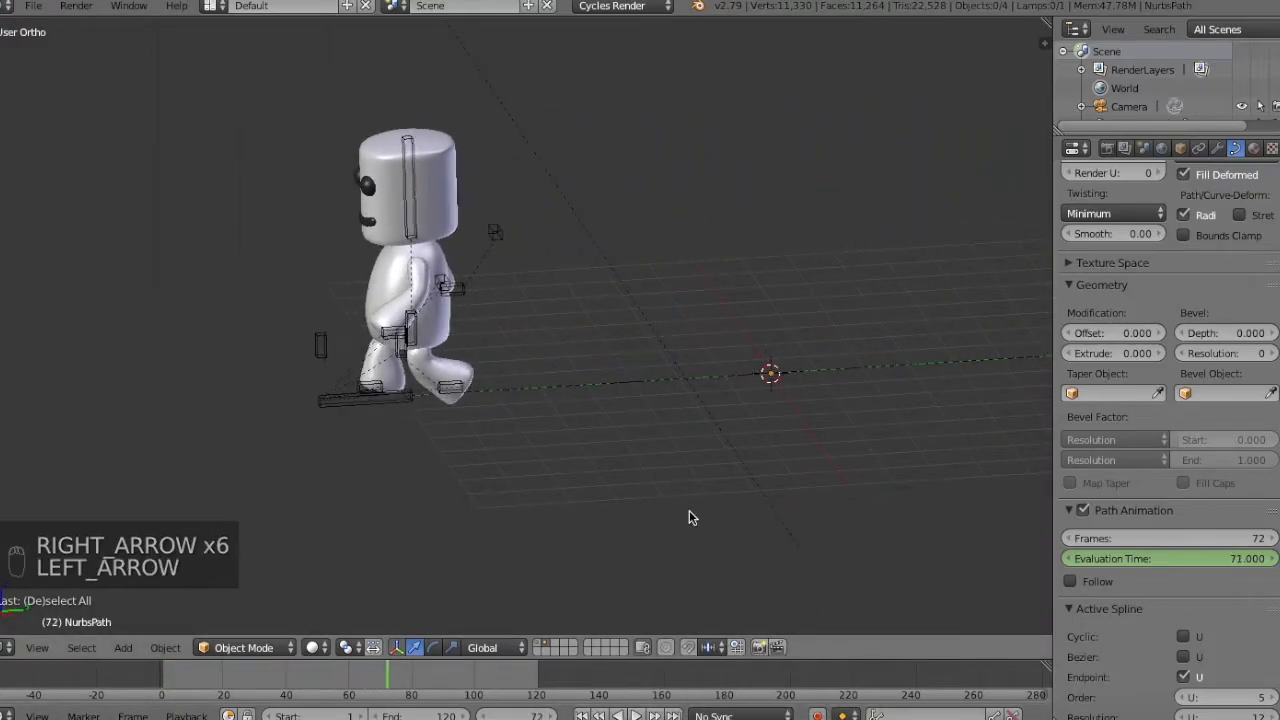
key(Right)
key(Right)
key(Right)
key(Right)
key(Left)
key(Left)
key(Left)
key(Left)
key(Right)
key(z)
key(z)
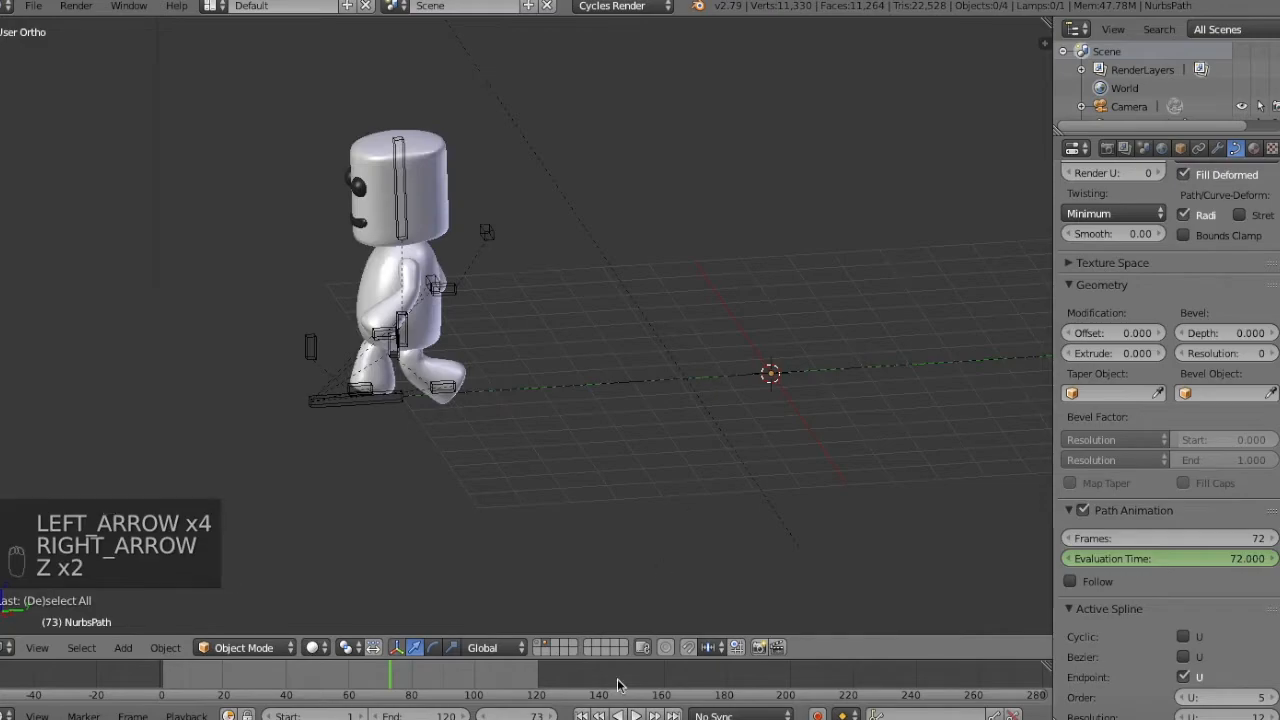
key(Left)
Select the left foot IK bone and step through the frames around 73 to examine the foot's motion.
right_click(450, 388)
key(Left)
key(Right)
key(Right)
key(Right)
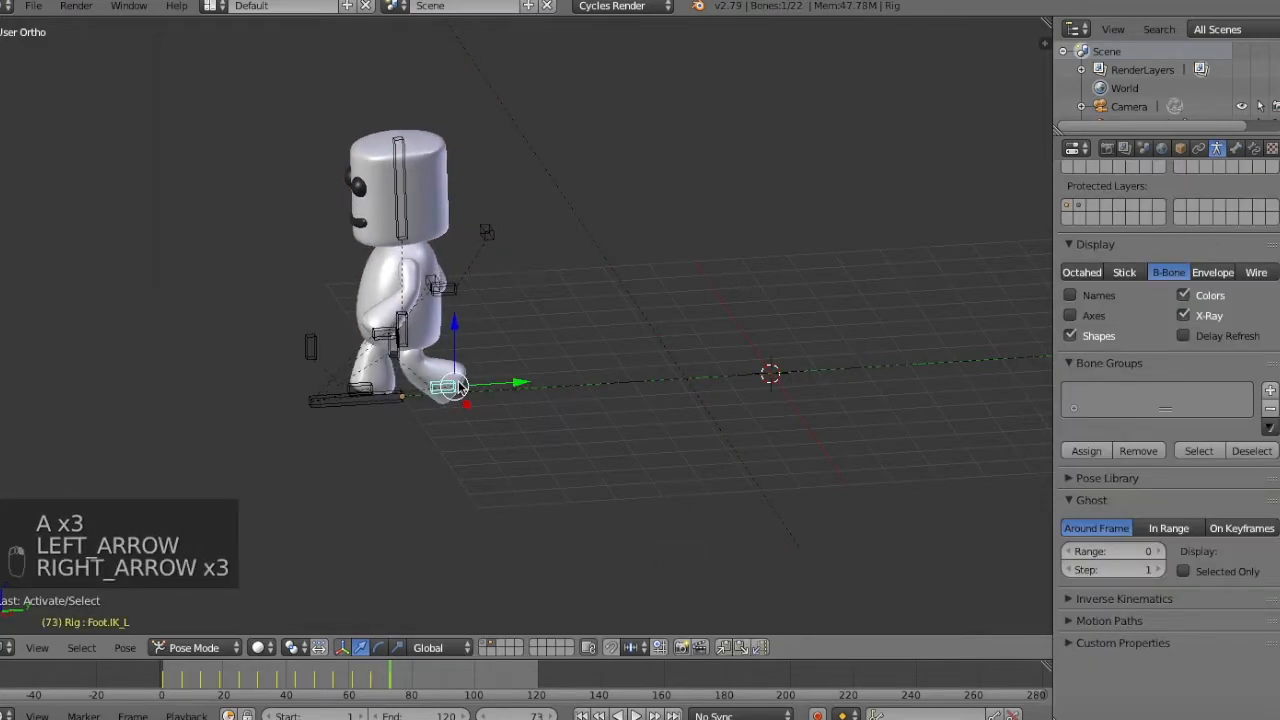
key(Left)
key(Left)
key(Left)
key(Left)
key(Left)
key(Left)
key(Left)
key(Left)
key(Left)
key(Left)
key(Left)
key(Left)
Examine the last stride up to frame 73 frame by frame in the right side view.
key(Left)
key(Right)
key(Right)
key(Right)
key(Right)
key(Right)
key(KP_3)
key(Left)
key(Left)
key(Left)
key(Left)
key(Left)
key(Left)
key(Right)
key(Right)
key(Right)
key(Right)
key(Right)
key(Right)
key(Right)
key(Right)
key(Right)
key(Right)
key(Right)
key(Right)
key(Right)
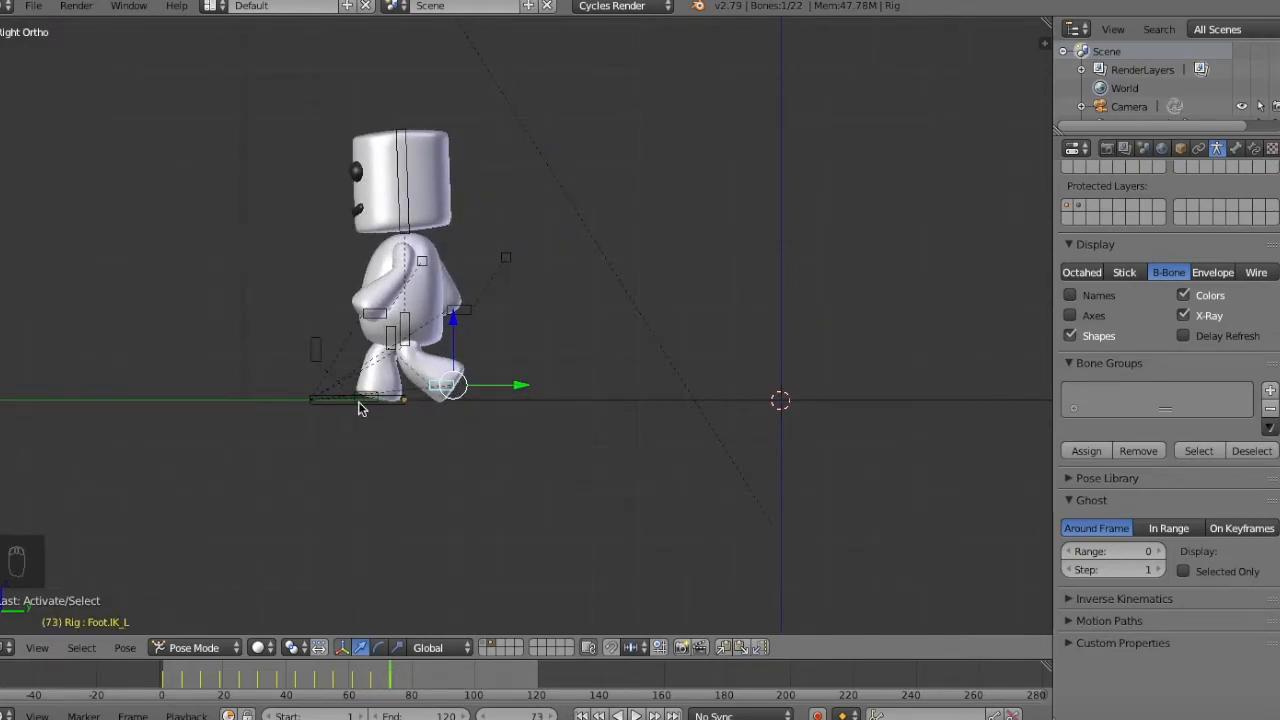
key(Left)
key(Left)
key(Left)
key(Left)
key(Left)
key(Left)
key(Right)
key(Right)
key(Right)
key(Right)
key(Right)
key(Right)
key(Left)
key(Right)
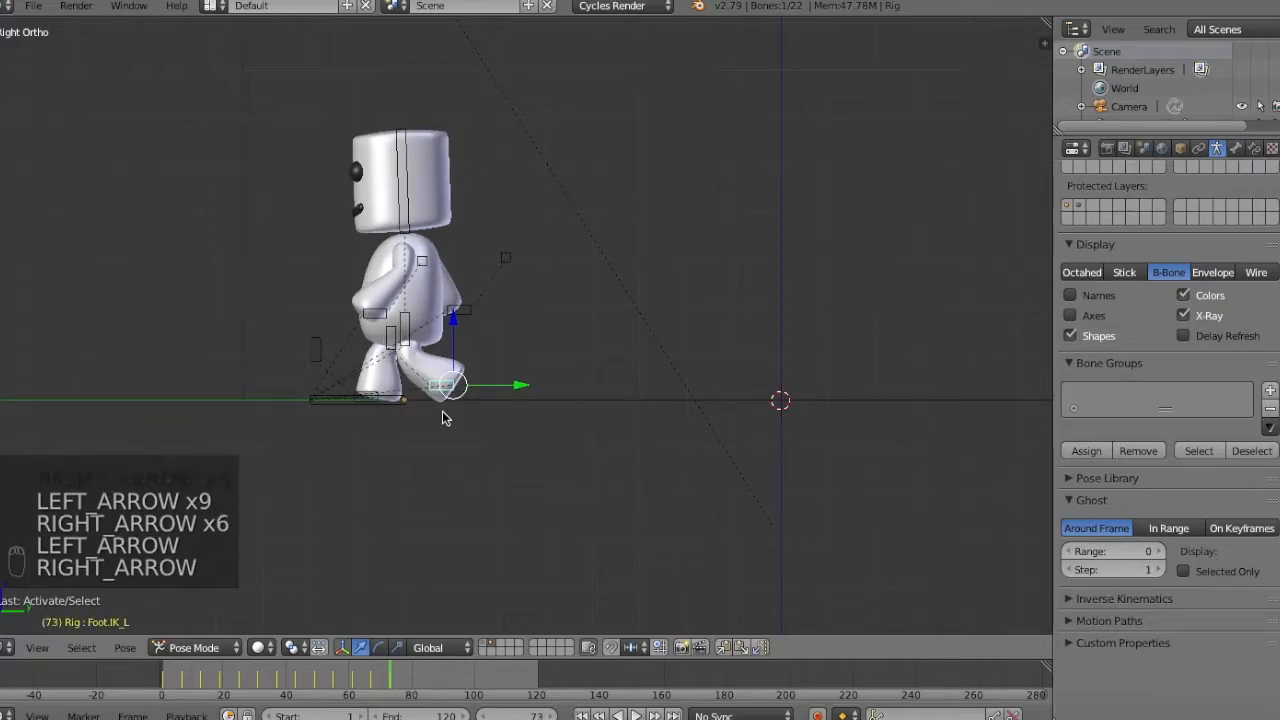
key(Left)
key(Left)
Reset the location of the right foot IK bone at frame 73 so the foot stands under the body.
key(bracketright)
key(KP_Add)
key(KP_Add)
key(KP_Add)
key(KP_Add)
key(KP_Add)
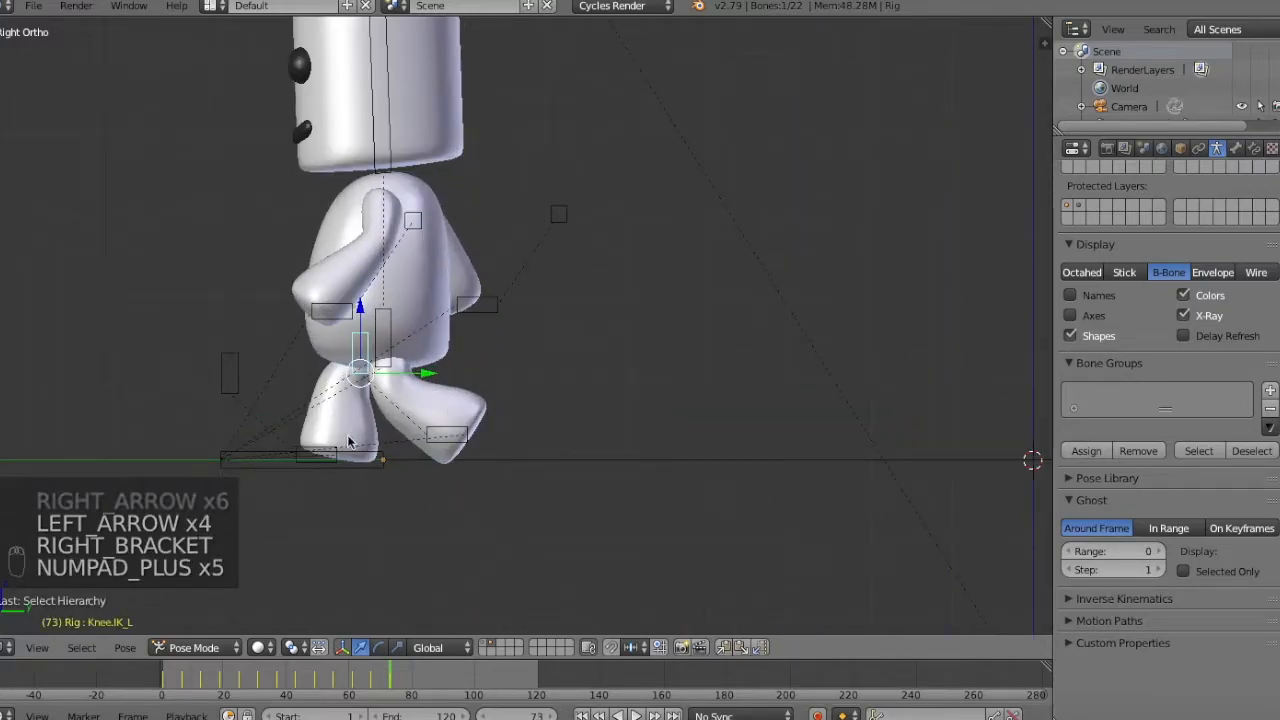
key(alt+g)
shift+middle_drag(332, 451, 413, 503)
Raise the Hips bone along the global Z axis by about 0.2 units.
right_click(473, 393)
key(g)
key(z)
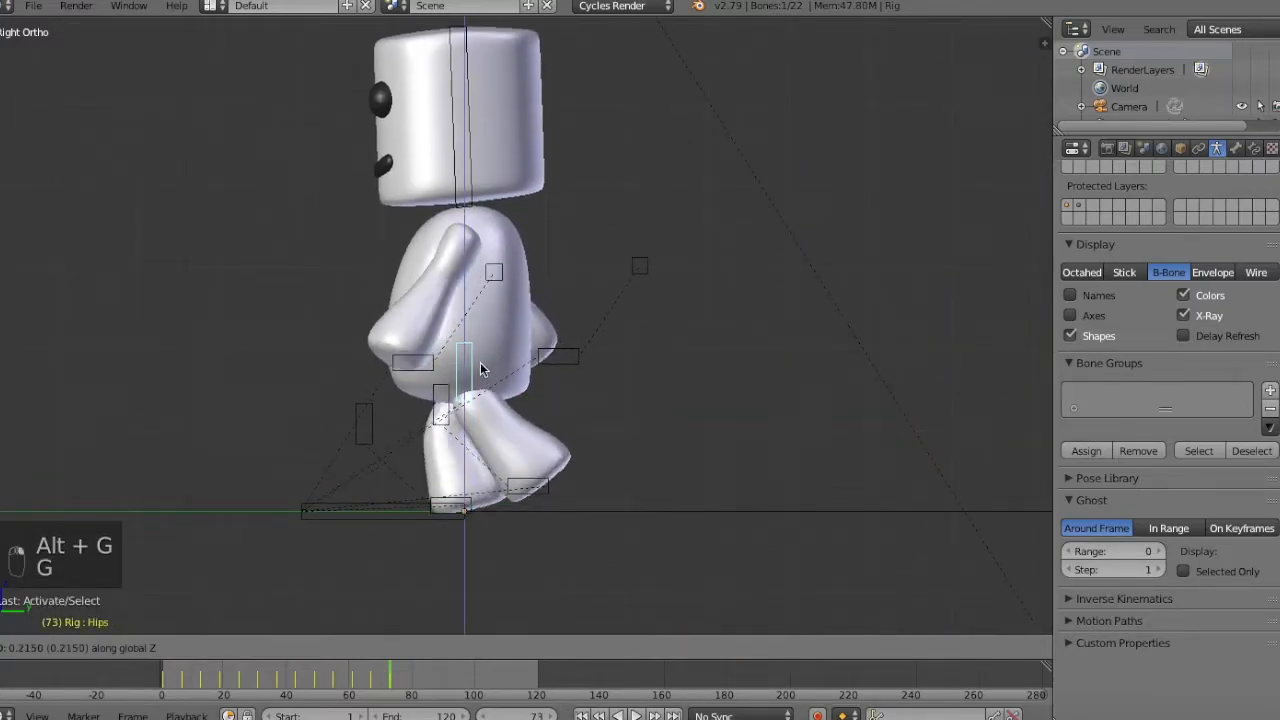
click(480, 365)
Move the left and right hand IK bones inward toward the body for a resting arm pose.
right_click(420, 359)
right_click(430, 358)
key(g)
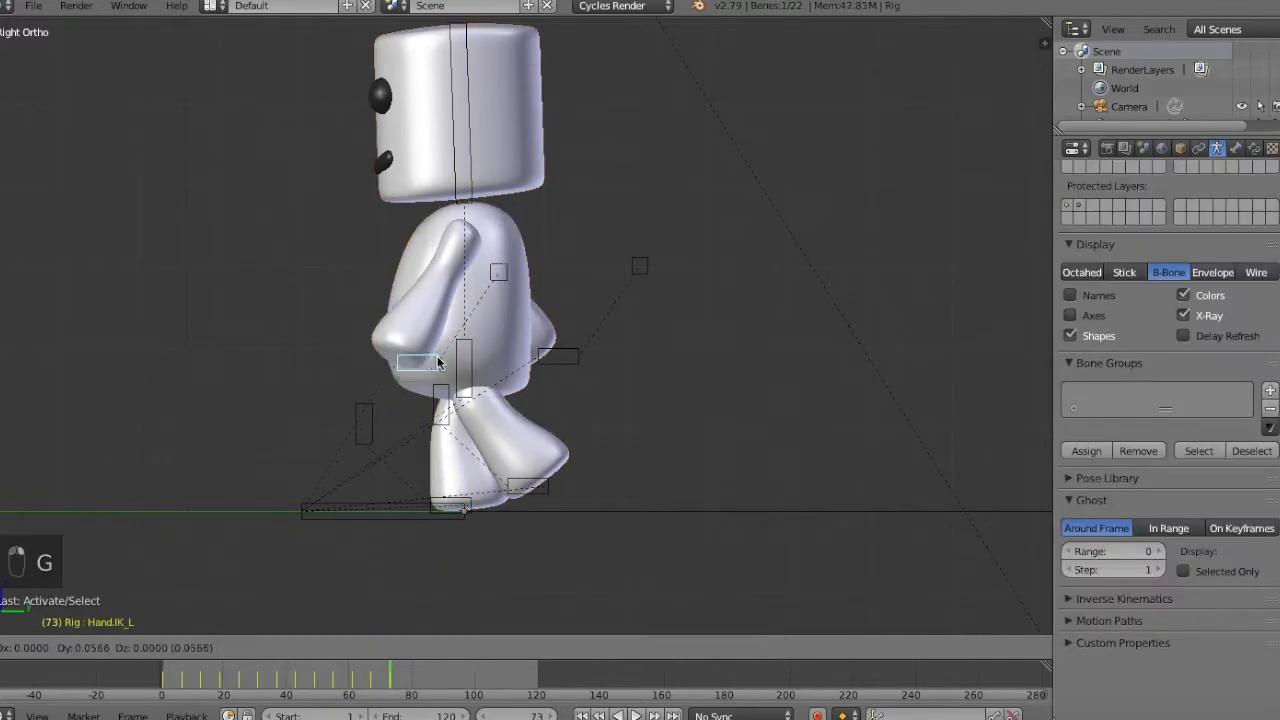
click(466, 354)
right_click(560, 358)
key(g)
click(549, 351)
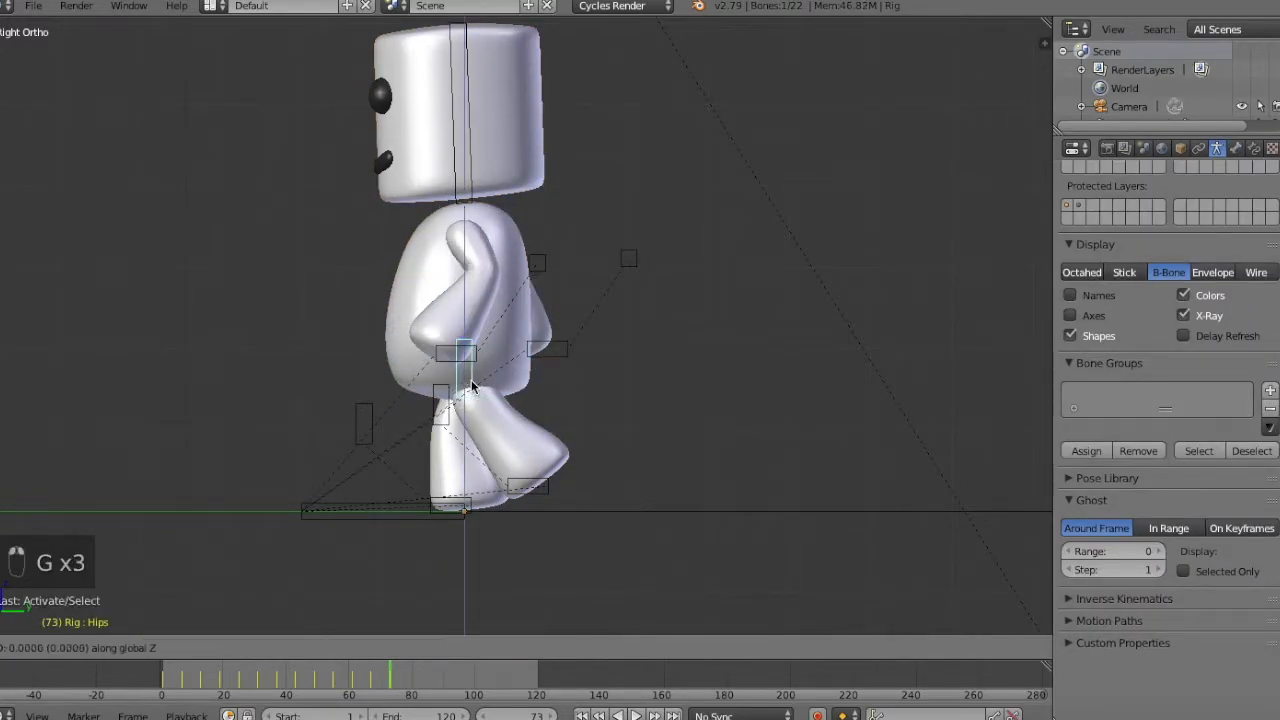
Insert a LocRotScale keyframe at frame 73 for all the rig's bones and deselect them.
right_click(476, 388)
key(a)
key(a)
key(a)
key(a)
key(i)
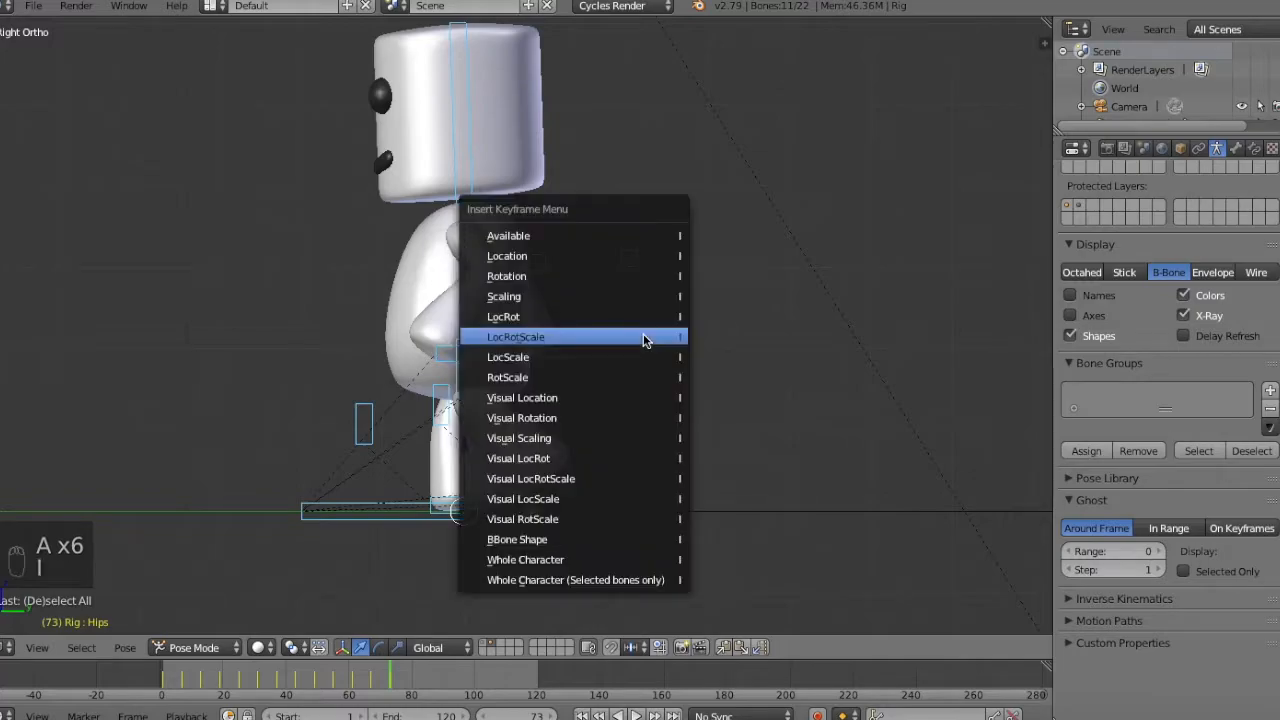
click(642, 335)
Check the transition between frames 67 and 73 with all bones selected, ending on the keyframe at frame 73.
key(a)
Step through the frames leading up to 73 to examine how the walk settles into the standing pose.
middle_drag(642, 335, 727, 367)
key(Left)
key(Left)
key(Left)
key(Left)
key(Left)
key(Left)
key(Left)
key(Left)
key(Left)
key(z)
key(z)
key(Right)
key(Right)
key(Right)
key(Right)
key(Right)
key(Right)
key(Right)
key(Right)
key(Right)
key(Right)
key(Right)
key(Right)
key(Right)
key(Right)
key(Right)
key(Right)
key(Left)
key(KP_3)
key(Left)
key(Left)
key(Left)
key(Left)
key(Left)
key(Left)
key(Left)
key(Left)
key(Left)
key(Right)
key(Right)
key(a)
key(a)
key(a)
key(a)
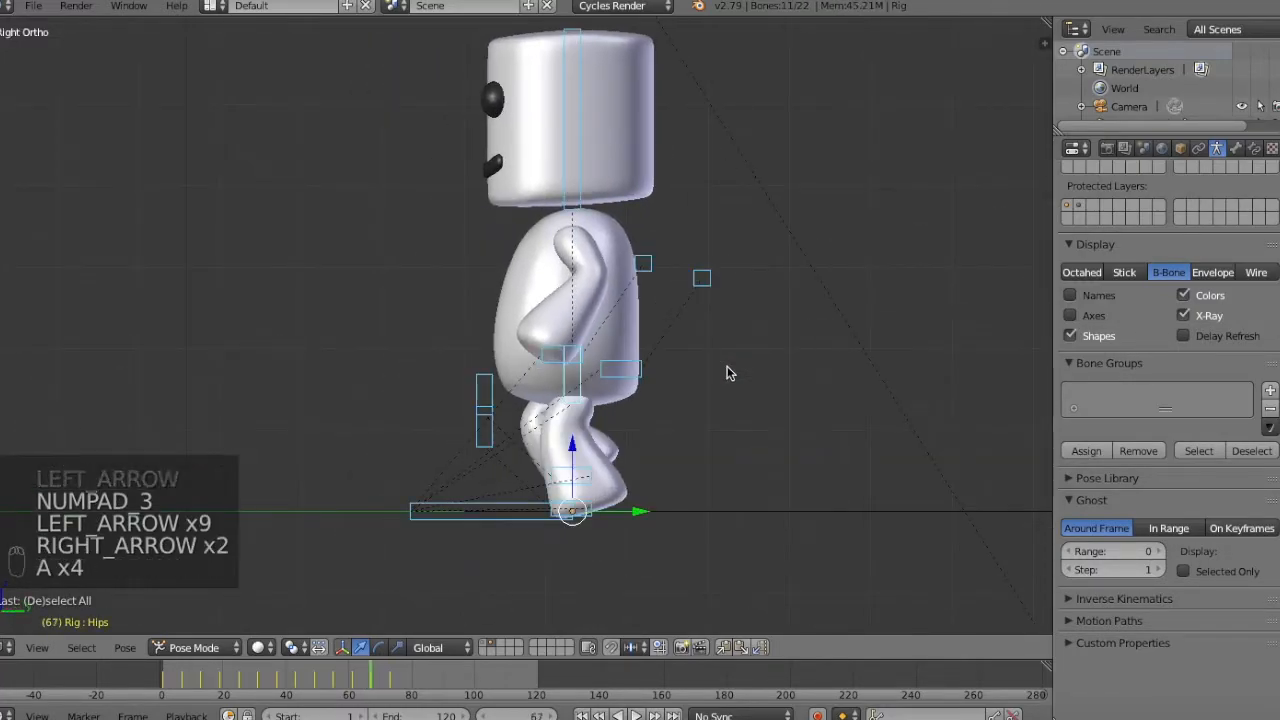
key(Right)
key(Right)
key(Right)
key(Right)
key(Left)
key(Left)
key(Left)
key(Right)
key(Left)
key(Left)
key(Up)
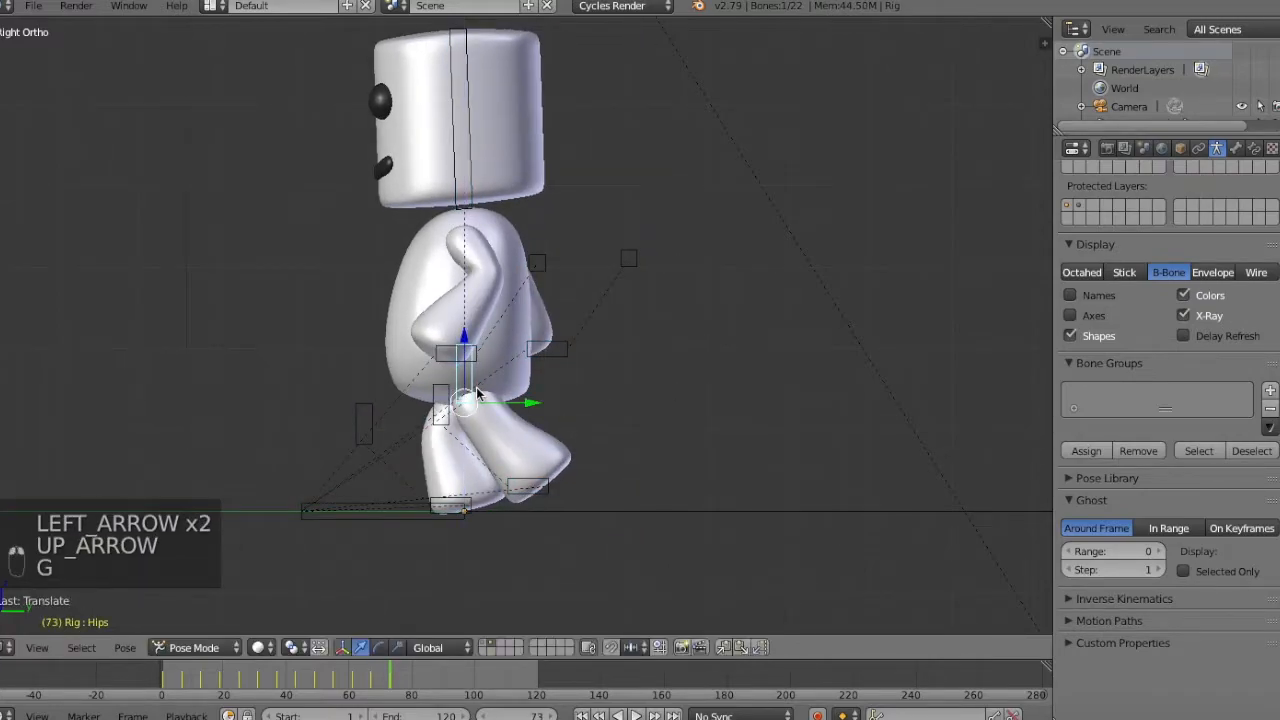
Insert a LocRotScale keyframe at frame 73 for all bones to store the adjusted hips.
key(a)
key(a)
key(a)
key(i)
click(479, 391)
Step back and forth through the frames before 73 to examine the legs during the final step.
key(Left)
key(Left)
key(Left)
key(Left)
key(Left)
key(Left)
key(Left)
key(Left)
key(Left)
key(Left)
key(Right)
key(Right)
key(Right)
key(Right)
key(Right)
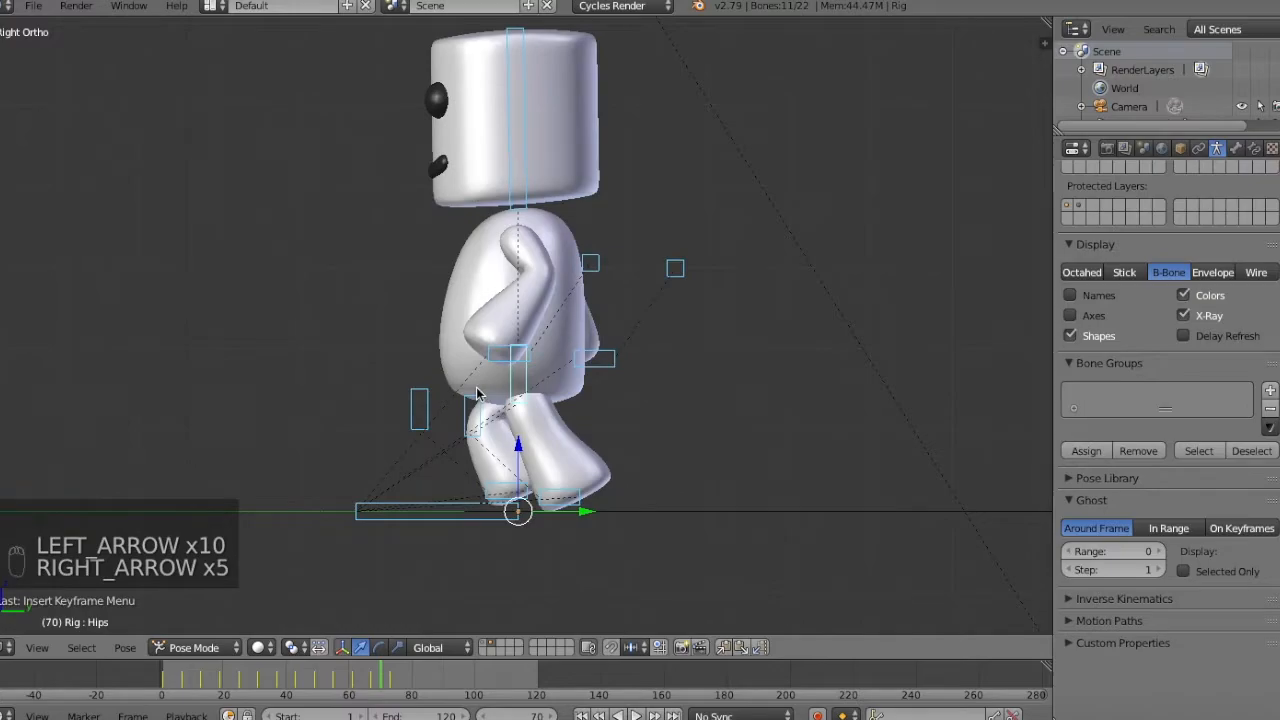
key(Right)
key(Right)
key(Right)
key(Left)
key(Left)
key(Left)
key(Right)
key(Right)
key(Right)
key(Right)
key(Right)
key(Right)
key(Left)
key(Left)
key(Left)
key(Left)
key(Left)
key(Left)
key(Left)
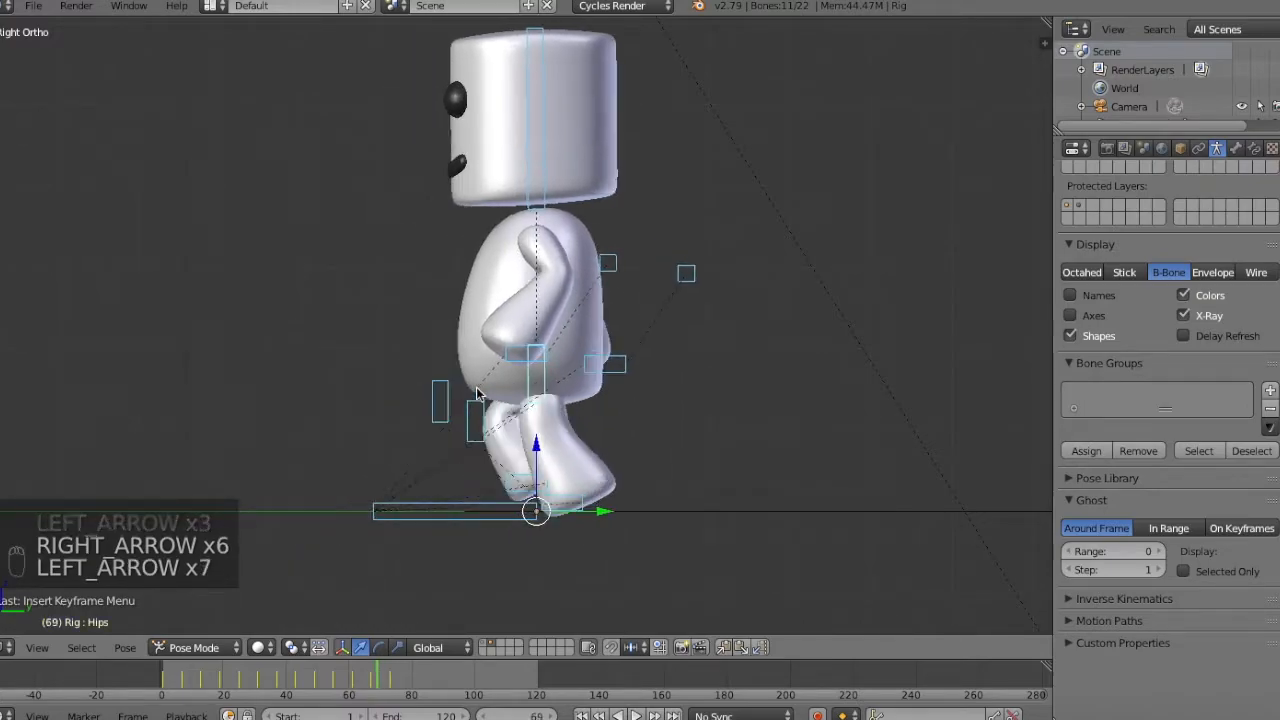
key(Right)
key(Left)
key(Left)
key(Left)
key(Left)
key(Left)
key(Right)
key(Right)
key(Right)
key(Right)
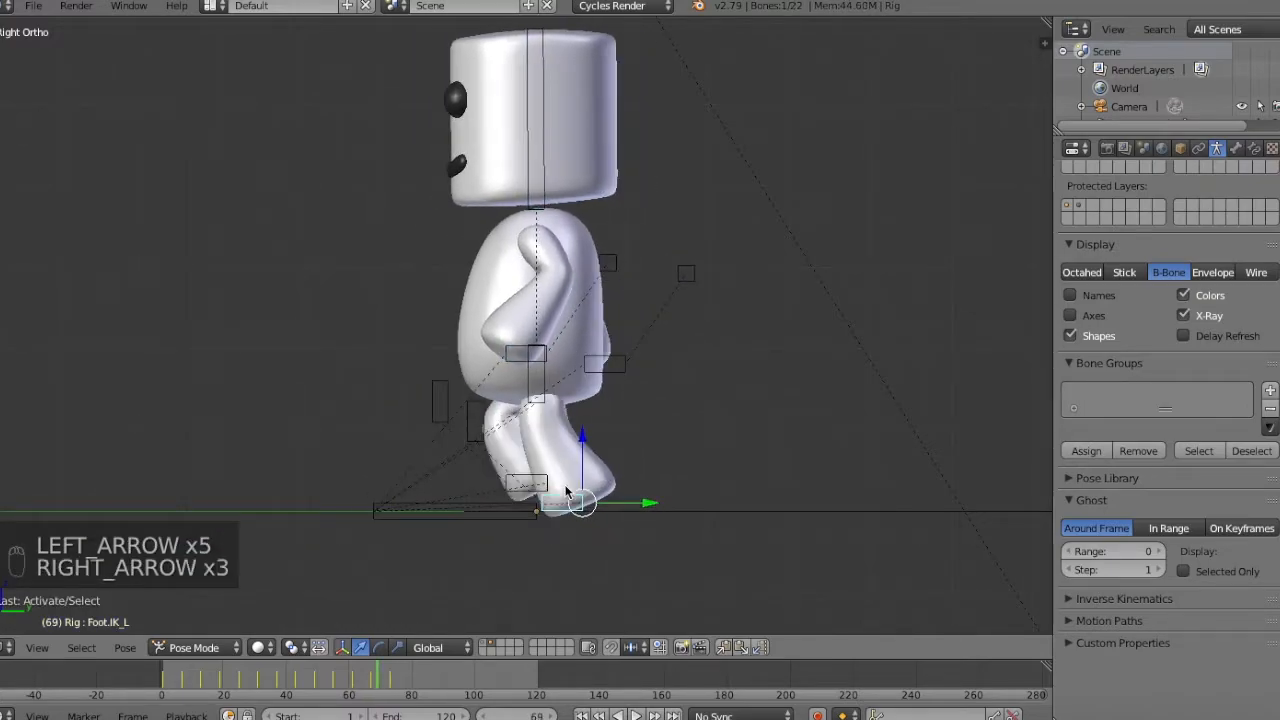
Lower the hips bone slightly along Z at frame 73 and insert a LocRotScale keyframe for all bones.
key(Up)
key(d)
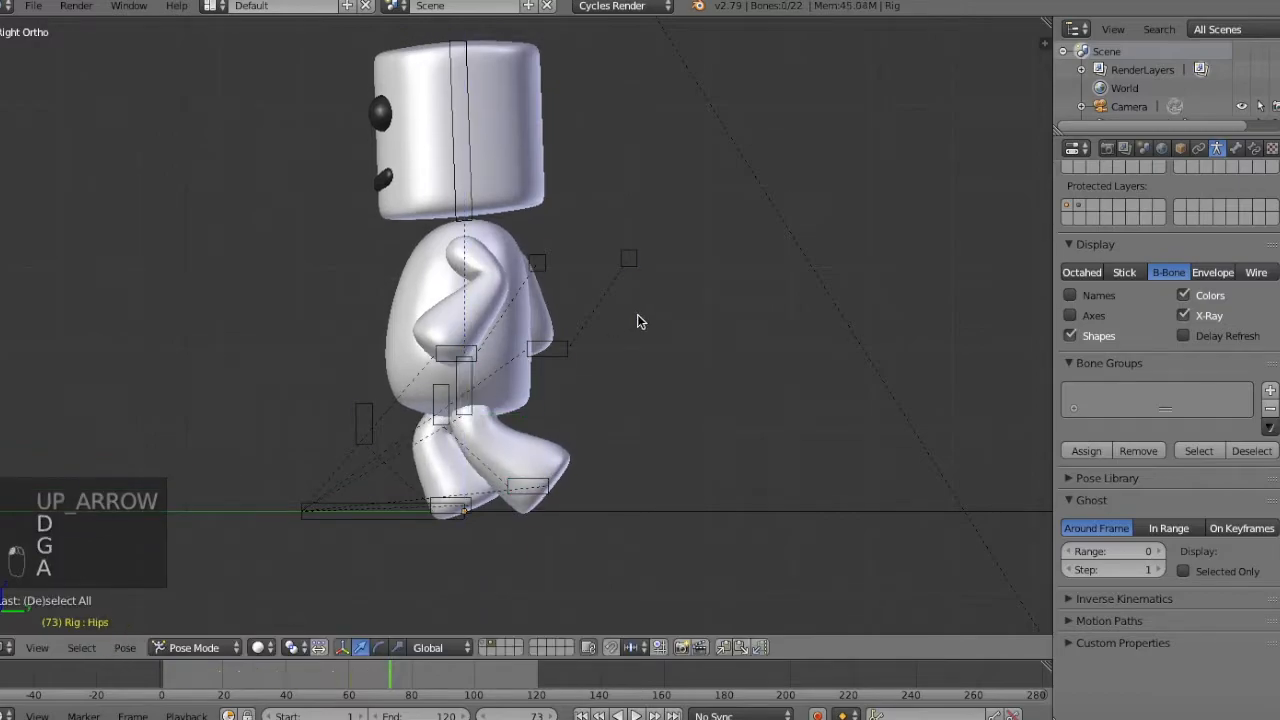
right_click(637, 355)
key(g)
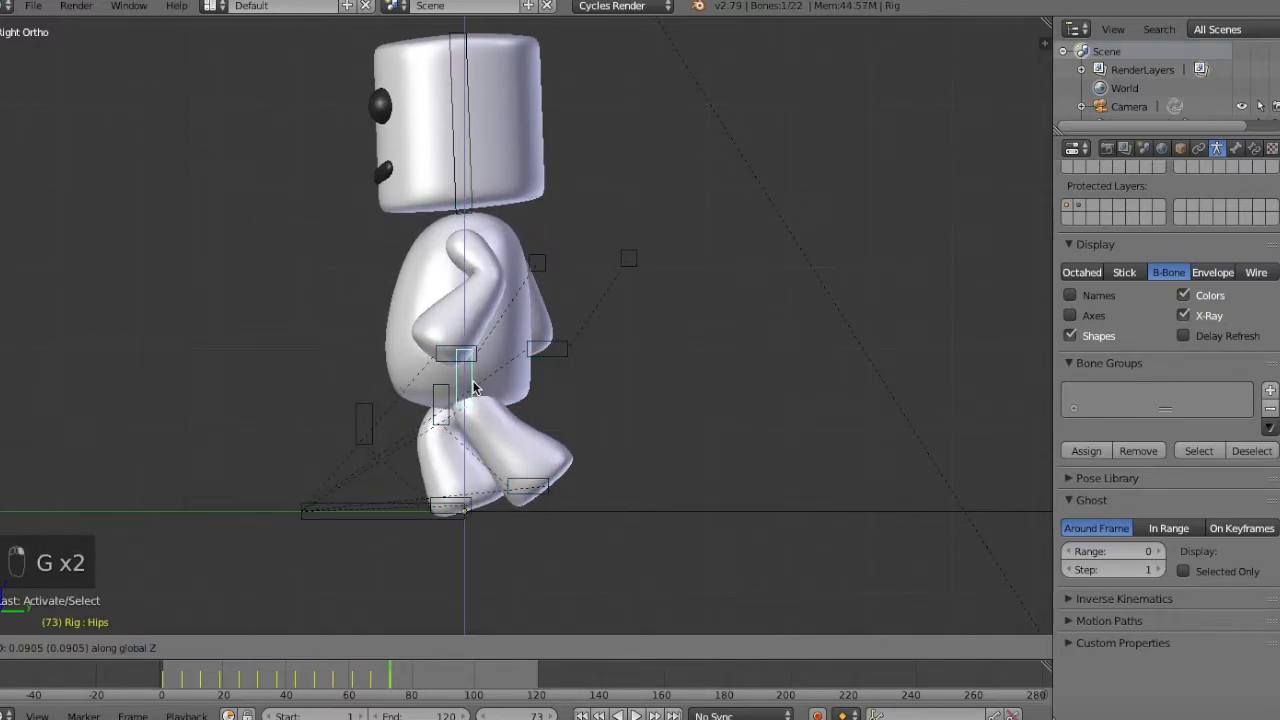
key(a)
key(a)
key(a)
key(i)
click(555, 377)
Deselect the bones and examine the leg motion on the frames around 69 to 73.
key(a)
key(Left)
key(Left)
key(Left)
key(Left)
key(Left)
key(Left)
key(Left)
key(Left)
key(Left)
key(Left)
key(Left)
key(Left)
key(Right)
key(Right)
key(Right)
key(Right)
key(Right)
key(Right)
key(Right)
key(Right)
key(Right)
key(Right)
key(Right)
key(Right)
key(Right)
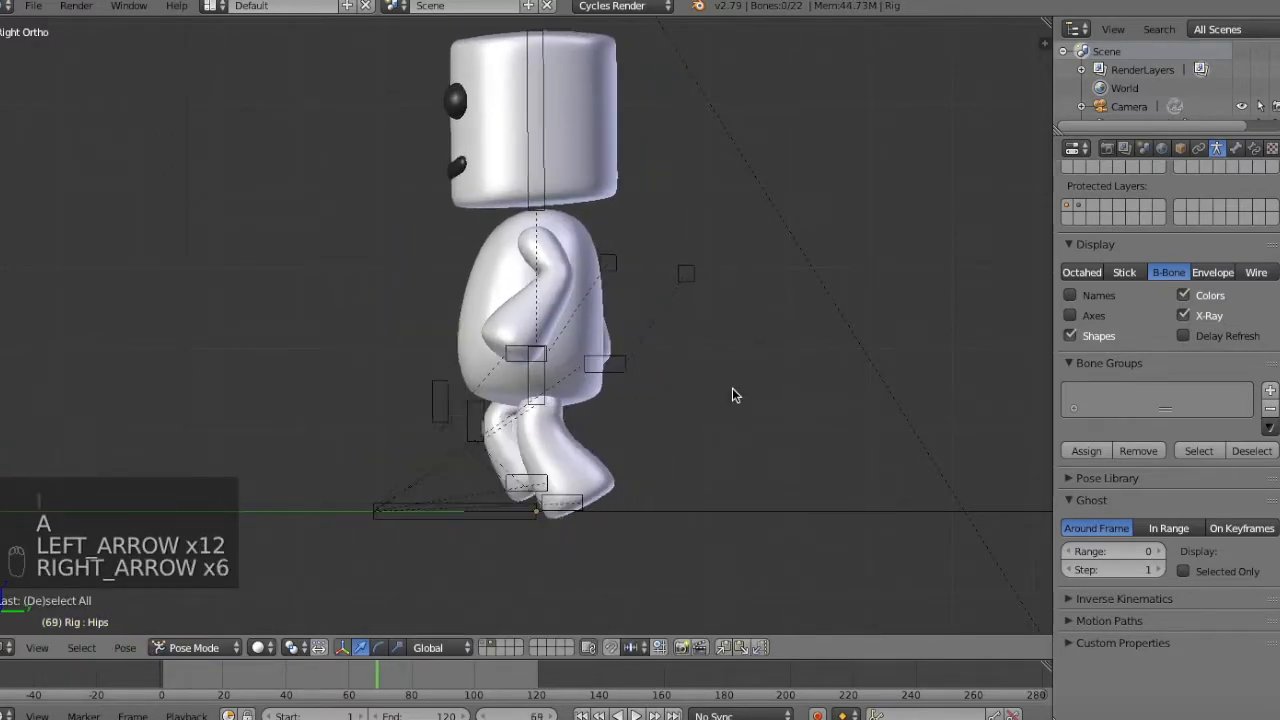
key(Left)
key(Right)
key(Right)
key(Right)
key(Right)
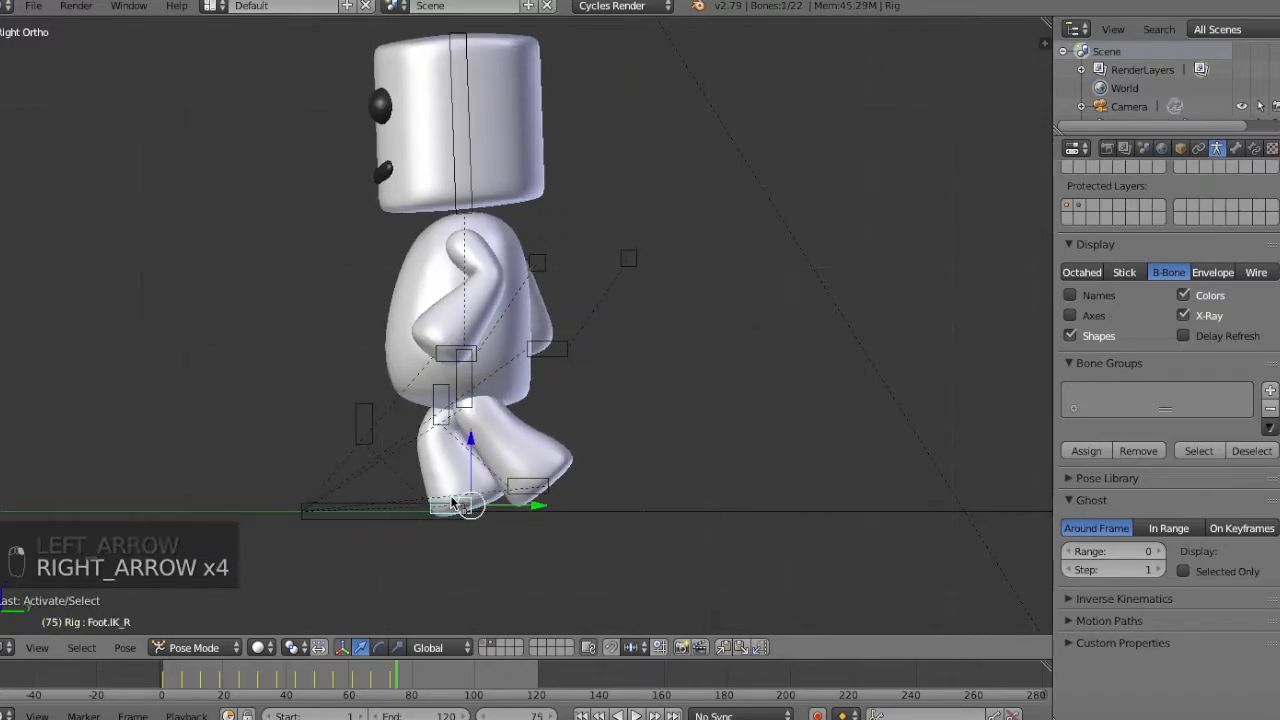
Lower the right foot IK bone onto the ground at frame 73 and insert a LocRotScale keyframe for all bones.
key(a)
key(a)
key(a)
key(i)
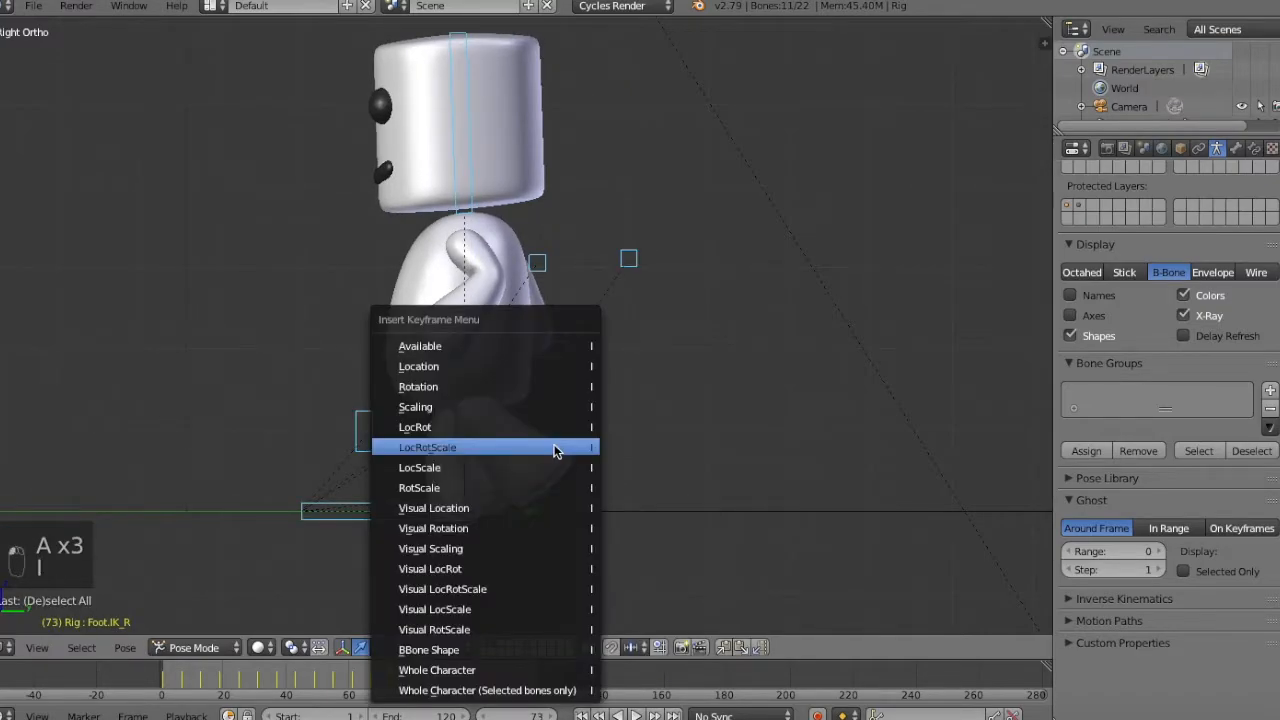
click(558, 448)
Step repeatedly between about frame 70 and frame 73 to check how the right foot lands on the ground.
key(Left)
key(Left)
key(Left)
key(Left)
key(Left)
key(Left)
key(Left)
key(Left)
key(Left)
key(Left)
key(Left)
key(Left)
key(Left)
key(Left)
key(a)
key(Right)
key(Right)
key(Right)
key(Right)
key(Right)
key(Right)
key(Right)
key(Right)
key(Right)
key(Right)
key(Right)
key(Right)
key(Right)
key(Right)
key(Right)
key(Right)
key(Left)
key(Left)
key(Left)
key(Left)
key(Left)
key(Left)
key(Right)
key(Right)
key(Right)
key(a)
key(a)
key(a)
key(Left)
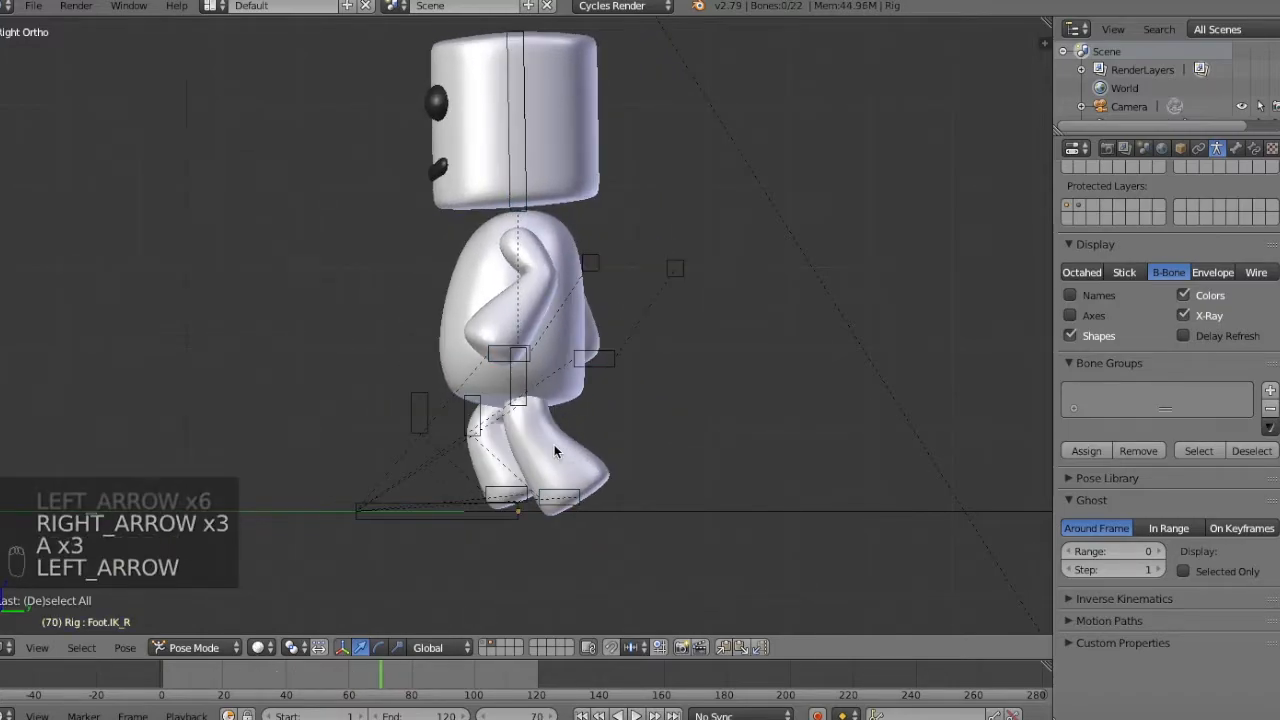
key(Right)
key(Right)
key(Right)
key(Right)
key(Left)
key(Left)
key(Left)
key(Right)
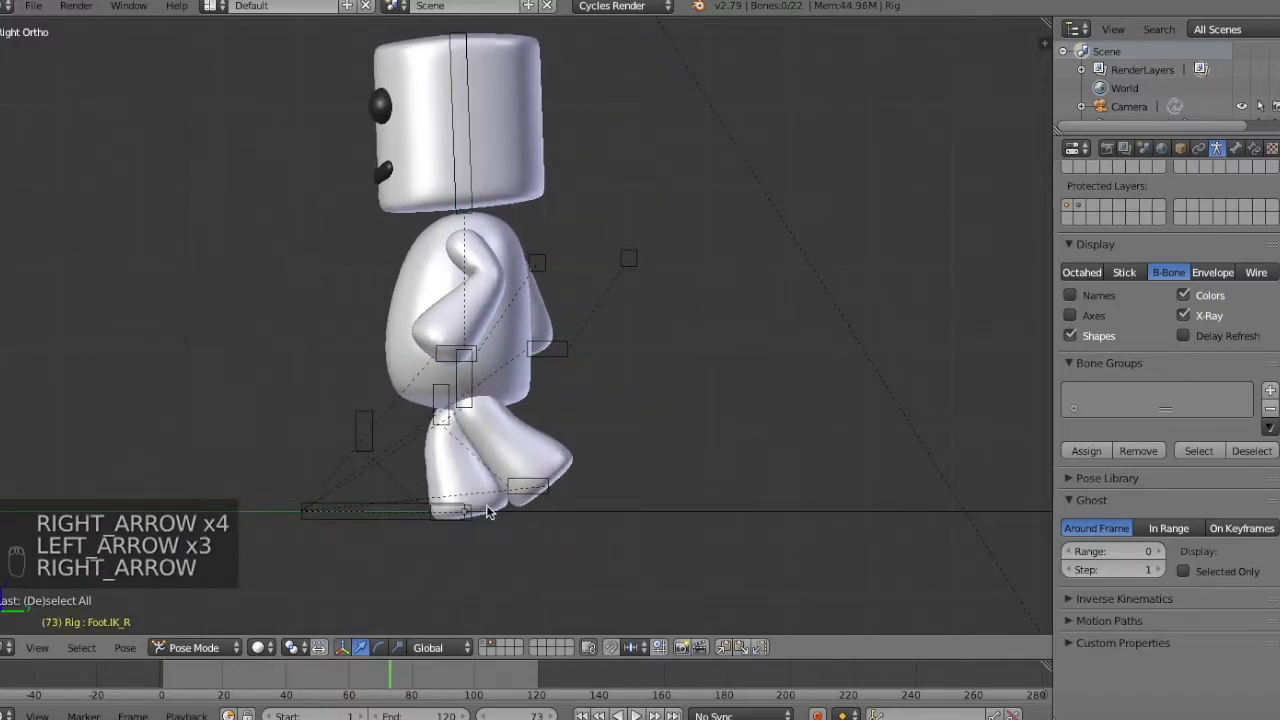
key(Left)
key(Left)
key(Left)
key(Left)
key(Left)
key(Left)
key(Left)
key(Left)
key(Left)
key(Right)
key(Right)
key(Right)
key(Right)
key(Right)
key(Right)
key(Right)
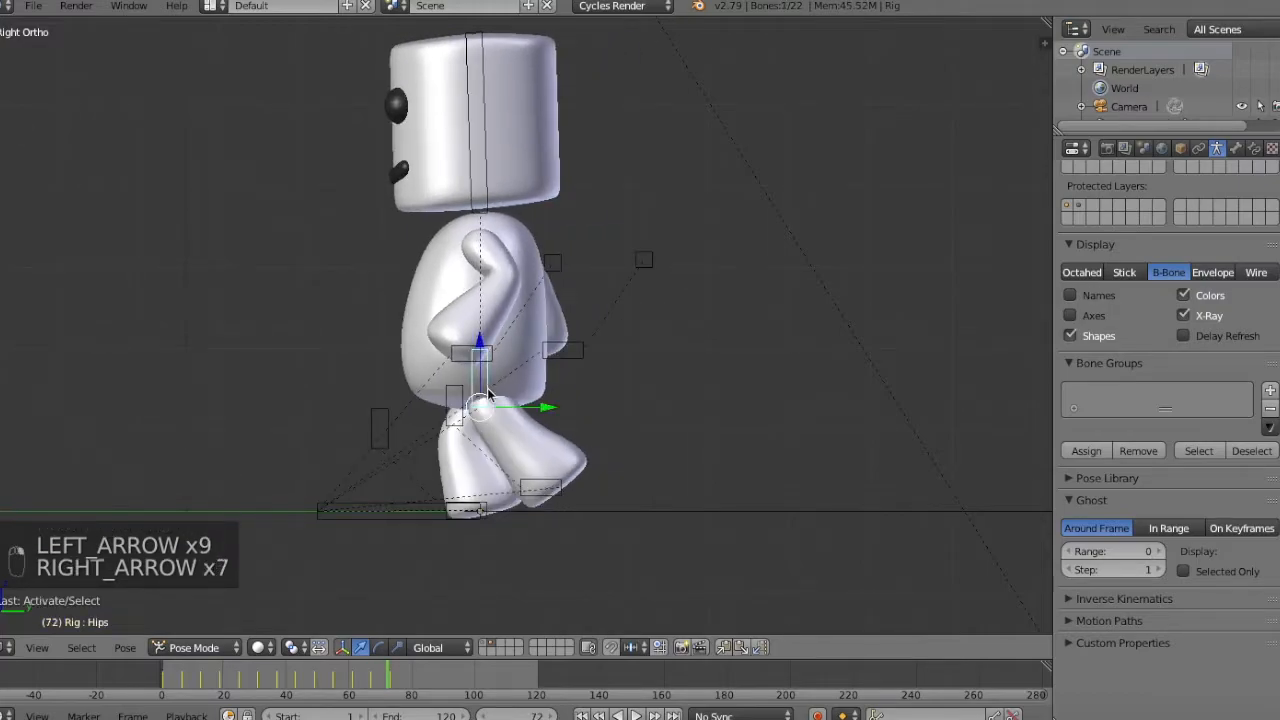
Move the hips bone slightly down along Z at frame 73 and keyframe all bones again.
key(Up)
key(g)
key(z)
key(a)
key(a)
key(a)
key(i)
click(651, 323)
Step through the frames around 68 to 73 to examine the hips and feet in the final step.
key(Left)
key(Left)
key(Left)
key(Left)
key(Left)
key(Left)
key(Left)
key(Left)
key(Left)
key(Left)
key(Left)
key(Left)
key(Left)
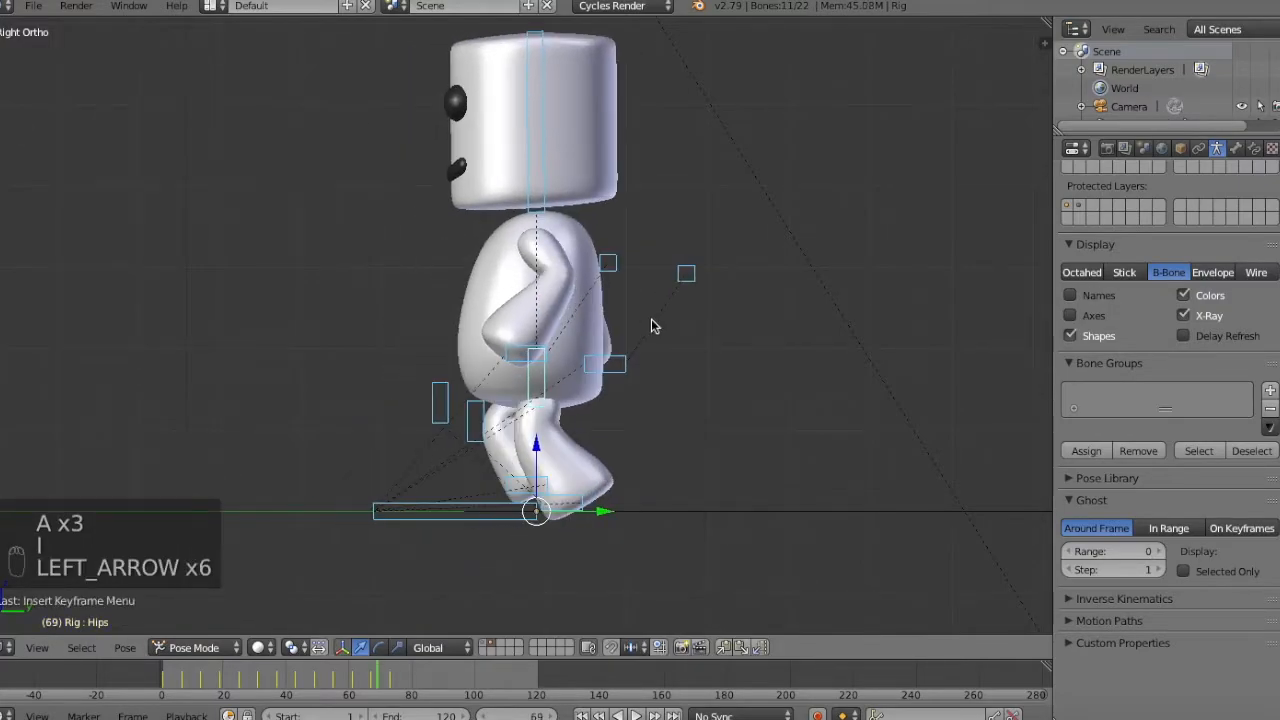
key(Right)
key(Right)
key(Right)
key(Right)
key(Right)
key(Right)
key(Right)
key(Right)
key(Right)
key(Right)
key(Right)
key(Right)
key(Right)
key(Left)
key(Left)
key(Left)
key(Left)
key(Left)
key(Left)
key(Left)
key(Left)
key(Right)
key(Right)
key(Right)
key(Right)
key(Right)
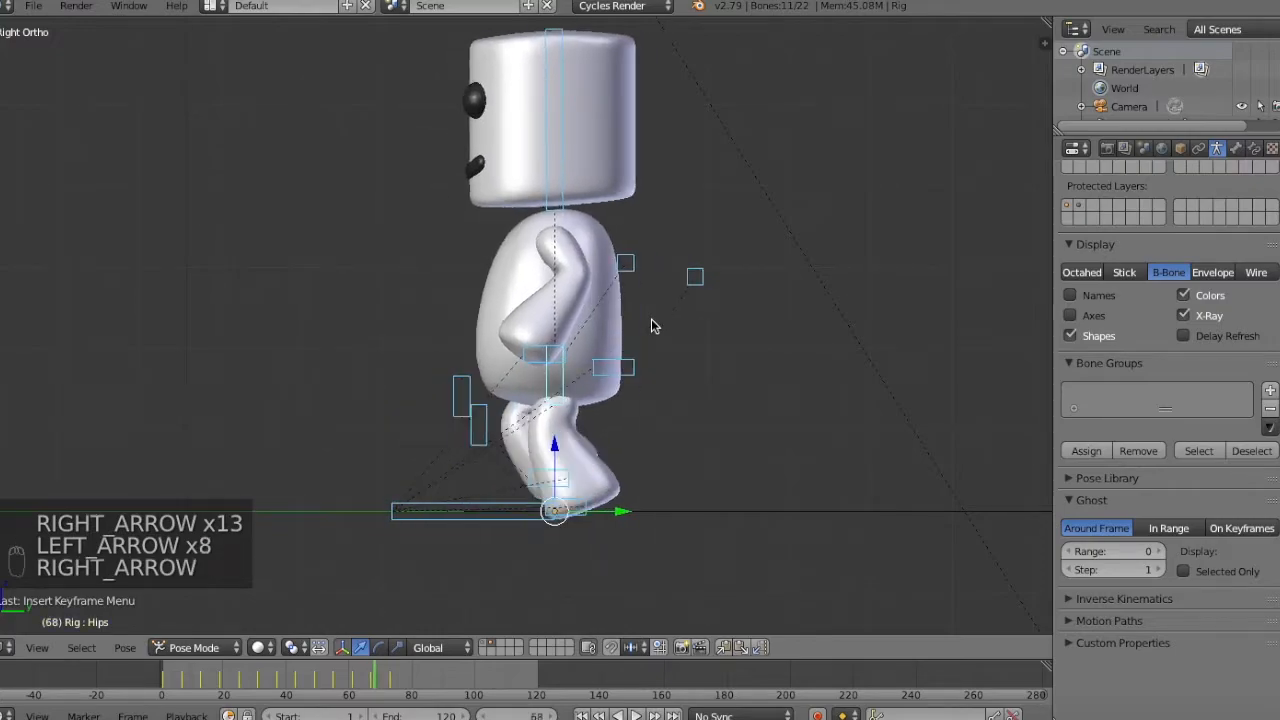
key(Left)
key(Left)
key(Left)
key(Right)
key(Right)
key(Right)
key(Right)
Move the right foot IK bone forward at frame 70 and insert a keyframe for all bones.
key(Left)
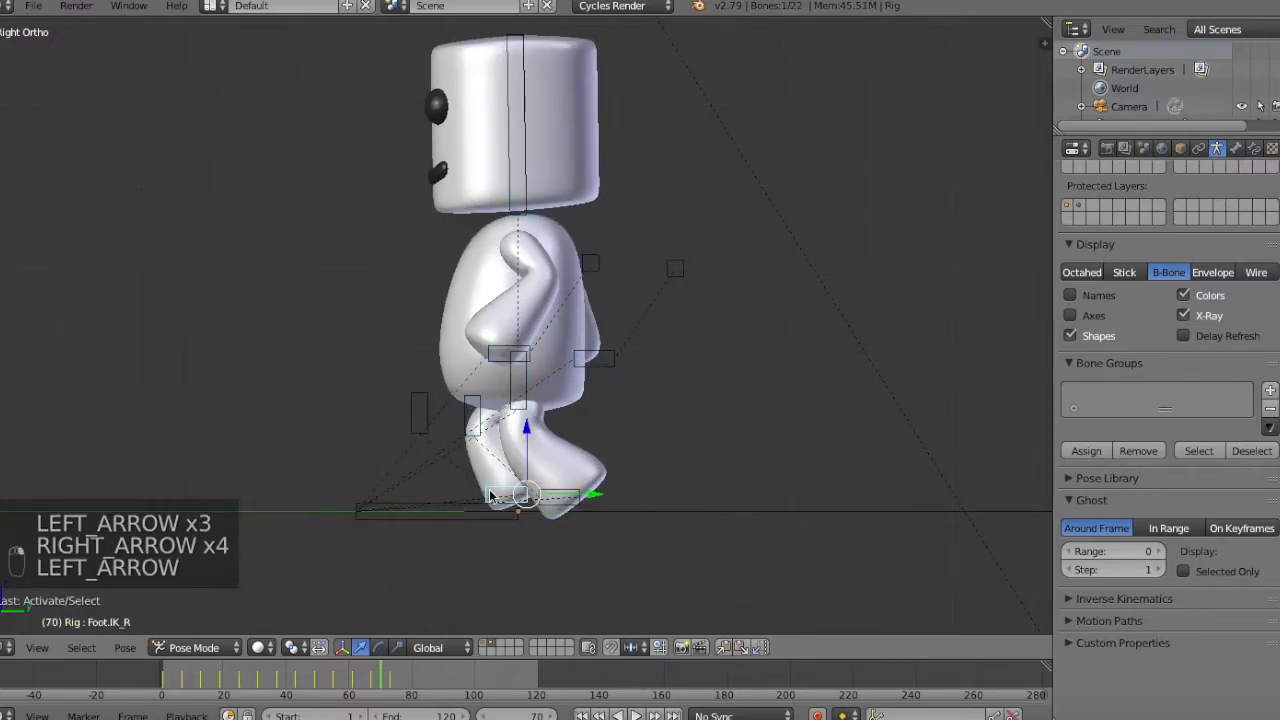
key(g)
key(g)
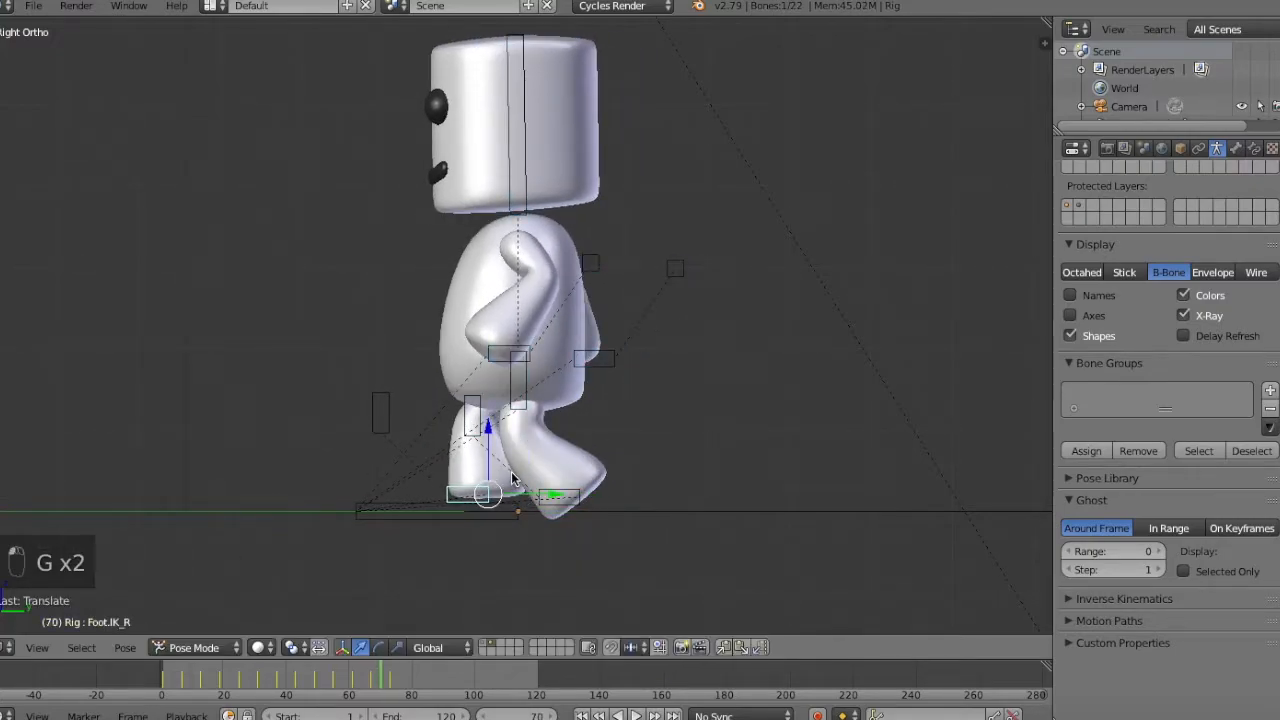
key(i)
click(512, 478)
Step through the frames on both sides of 70 to check the right foot's forward motion.
key(Right)
key(Right)
key(Right)
key(Left)
key(Left)
key(Left)
key(Left)
key(Left)
key(Right)
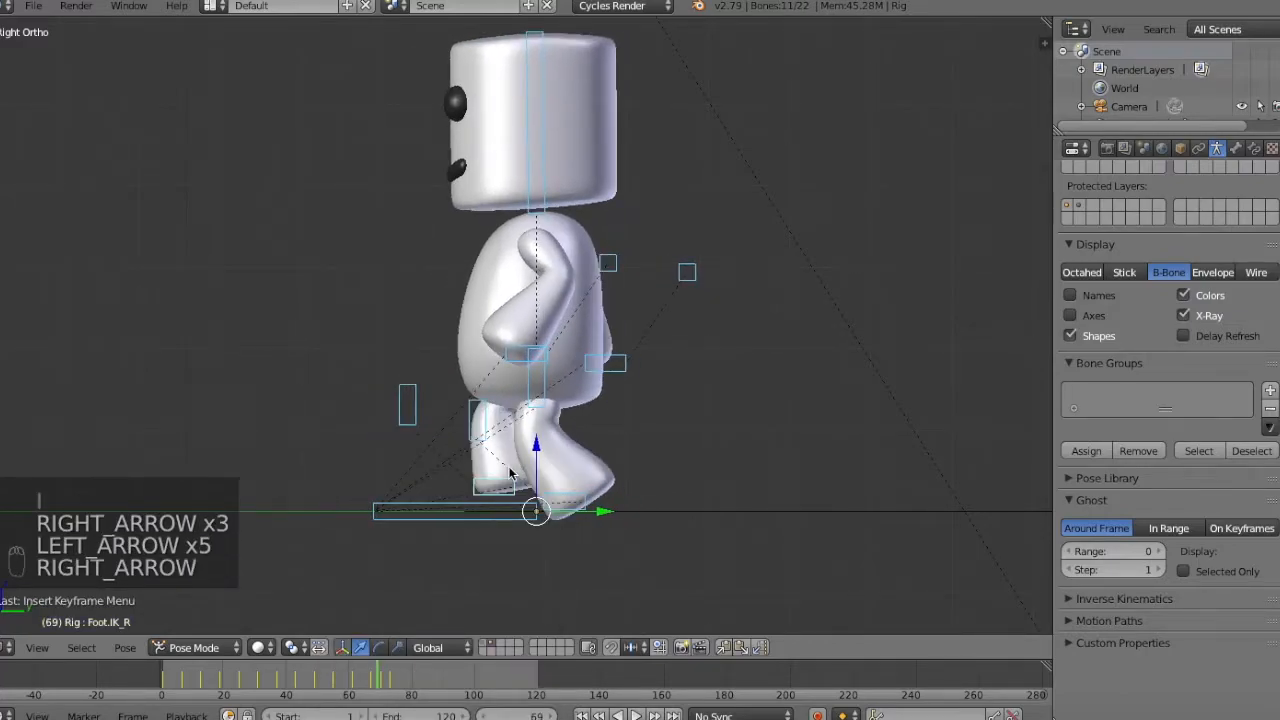
key(Right)
key(Right)
right_click(565, 499)
key(g)
key(z)
right_click(566, 497)
Lower the hips bone about 0.05 along Z at frame 70 and insert a keyframe for all bones.
right_click(525, 393)
key(g)
key(z)
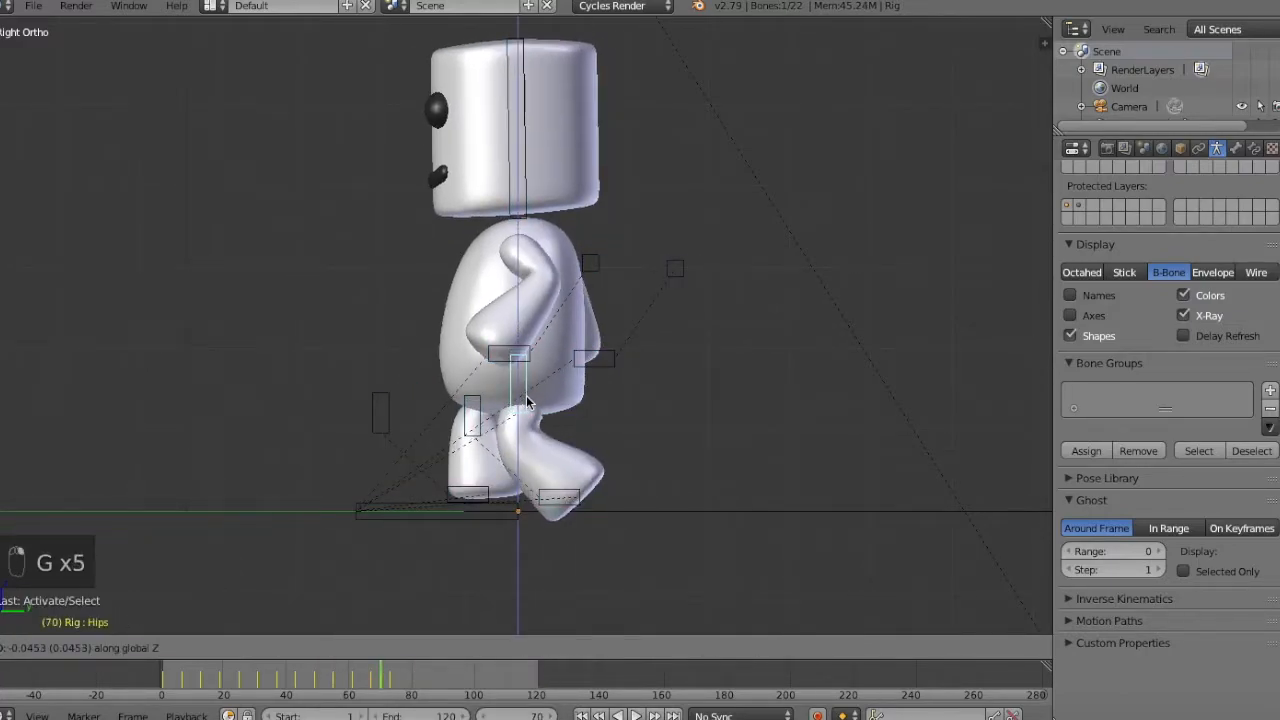
key(a)
key(a)
key(i)
click(609, 405)
Try to reposition the left foot IK bone slightly backward and up at frame 71 while comparing the neighbouring frames.
key(Right)
key(Right)
key(Left)
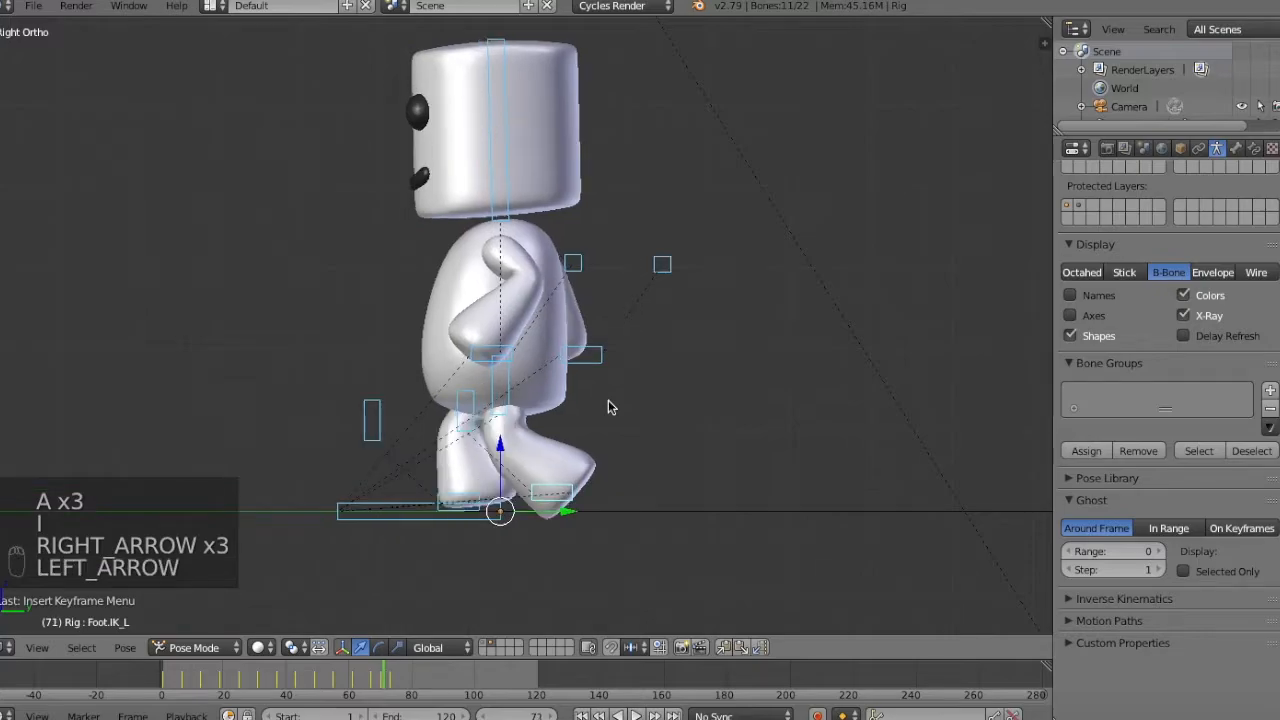
right_click(569, 496)
key(g)
key(z)
key(Right)
key(Left)
key(Left)
key(Left)
key(Left)
key(Left)
key(Left)
key(Left)
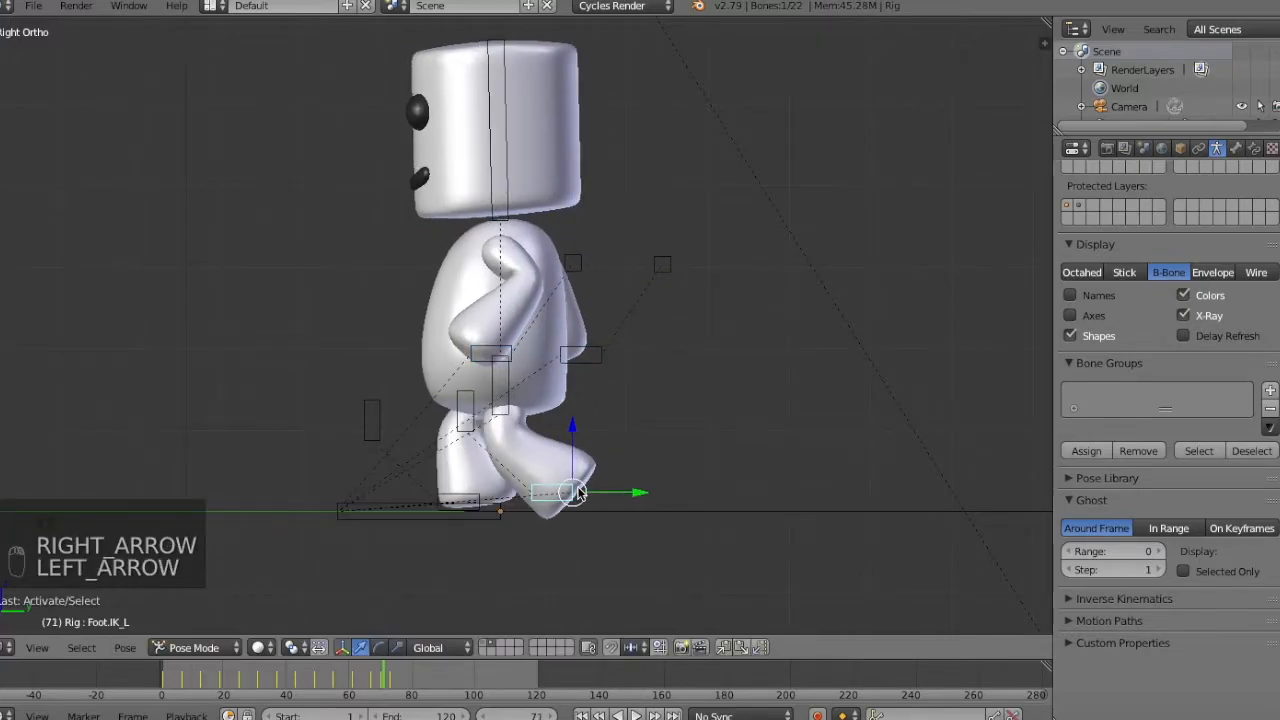
key(Right)
key(Right)
key(Right)
key(Right)
key(Right)
key(g)
key(g)
key(g)
key(g)
key(g)
key(g)
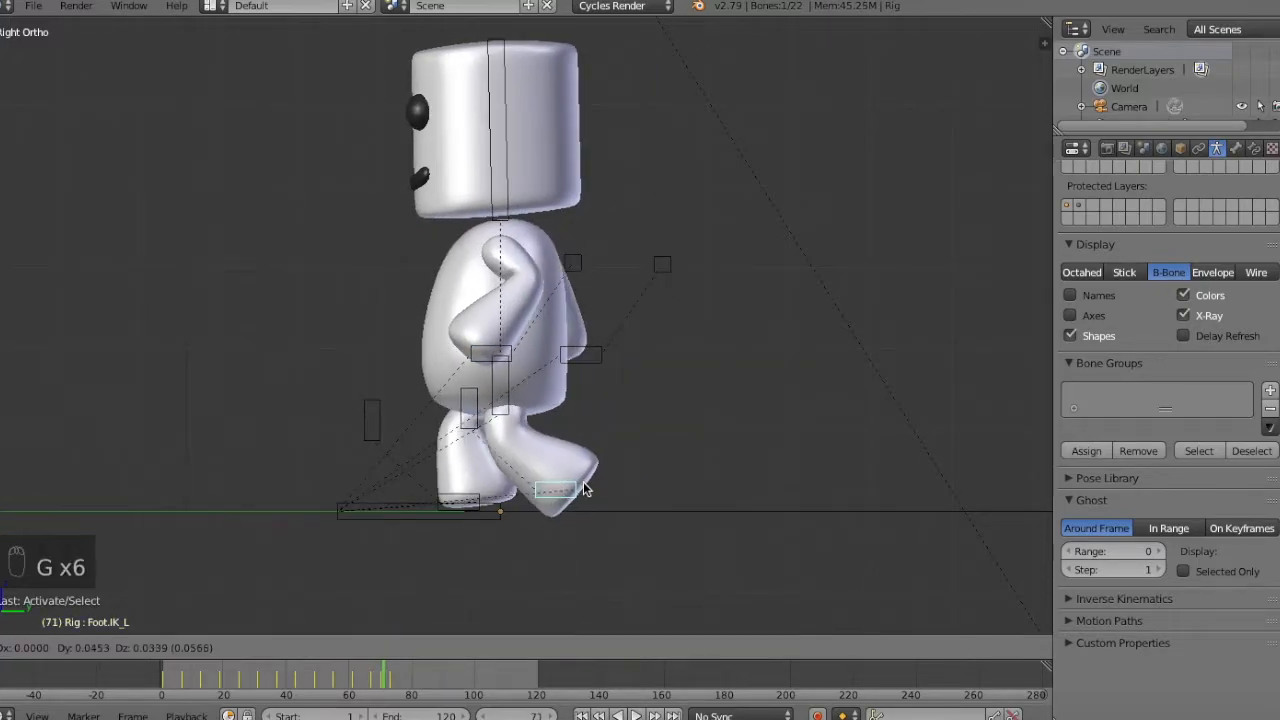
Step through the frames around 71 to 73 to examine the right foot's placement as it lands.
key(Left)
key(Left)
key(Left)
key(Right)
key(Right)
key(Right)
key(Right)
key(Right)
key(Right)
key(Right)
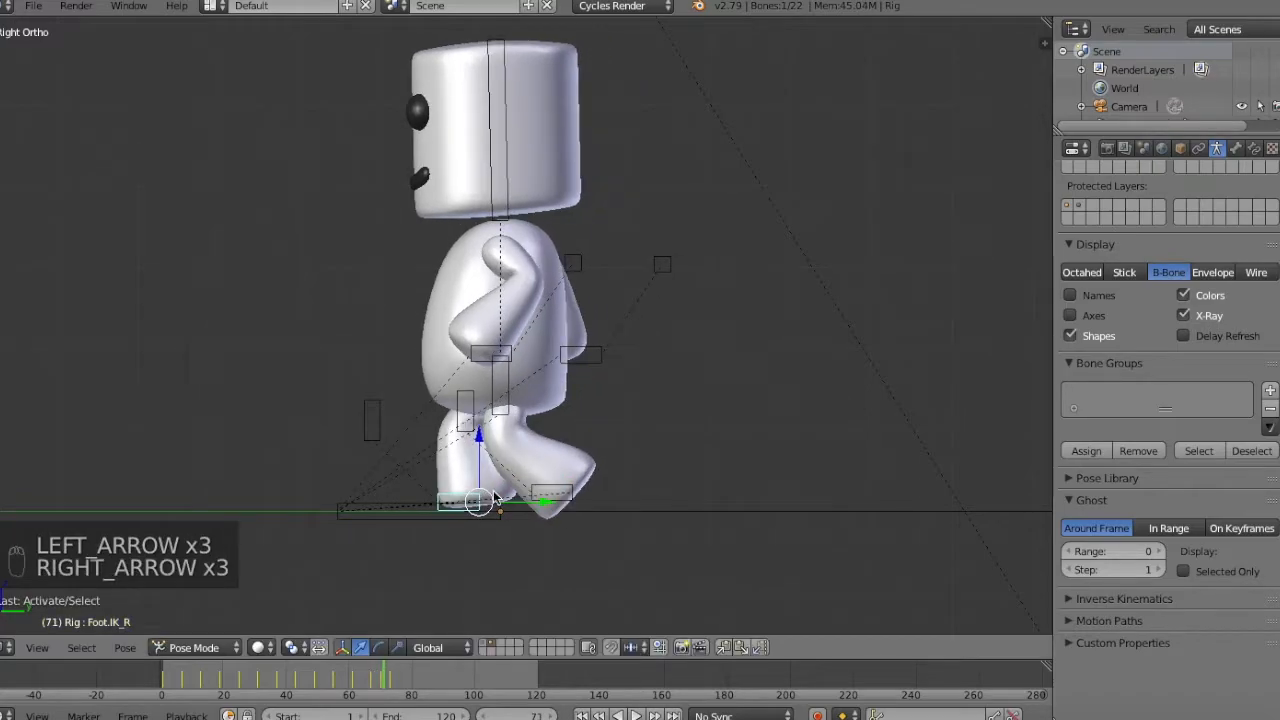
key(Left)
key(Left)
key(Left)
key(Right)
Snap the right foot IK bone to the 3D cursor at frame 72 and insert a keyframe for it.
key(Right)
key(Left)
Snap the 3D cursor to the selected right foot IK bone at frame 73.
key(shift+s)
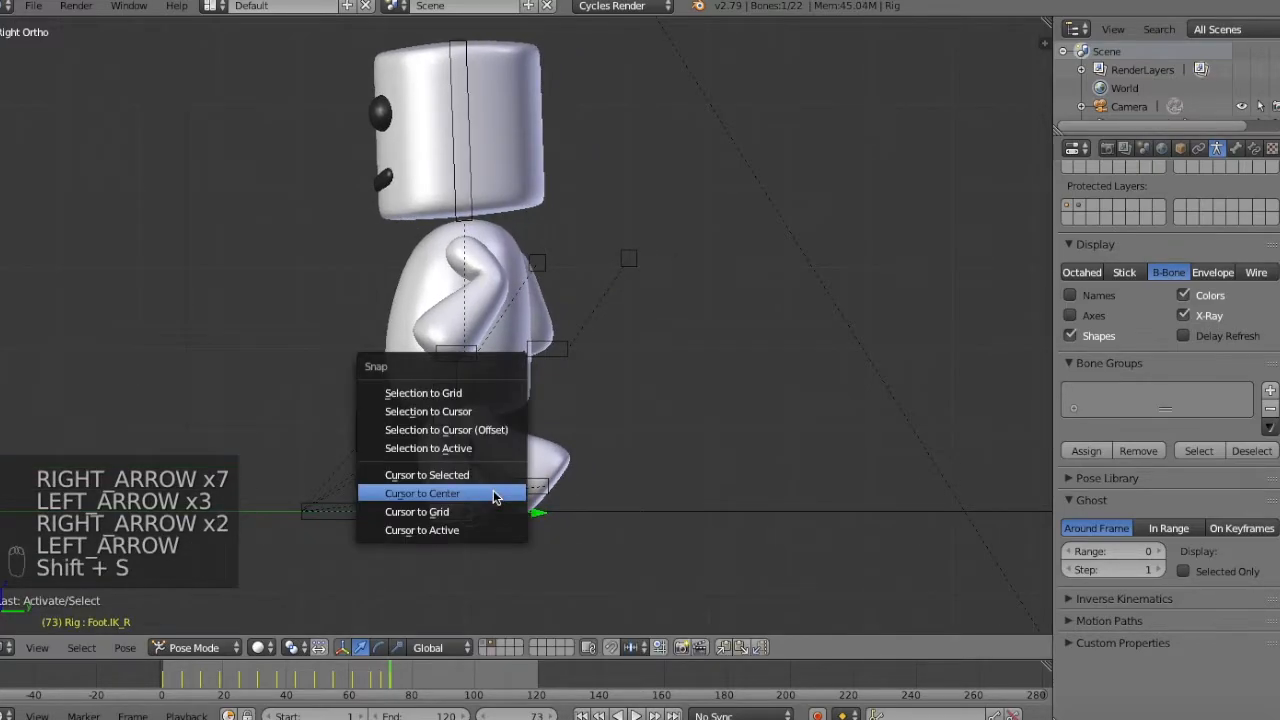
click(494, 491)
middle_drag(494, 491, 518, 489)
key(Left)
key(Left)
key(Left)
key(Left)
key(Right)
key(Right)
key(super+z)
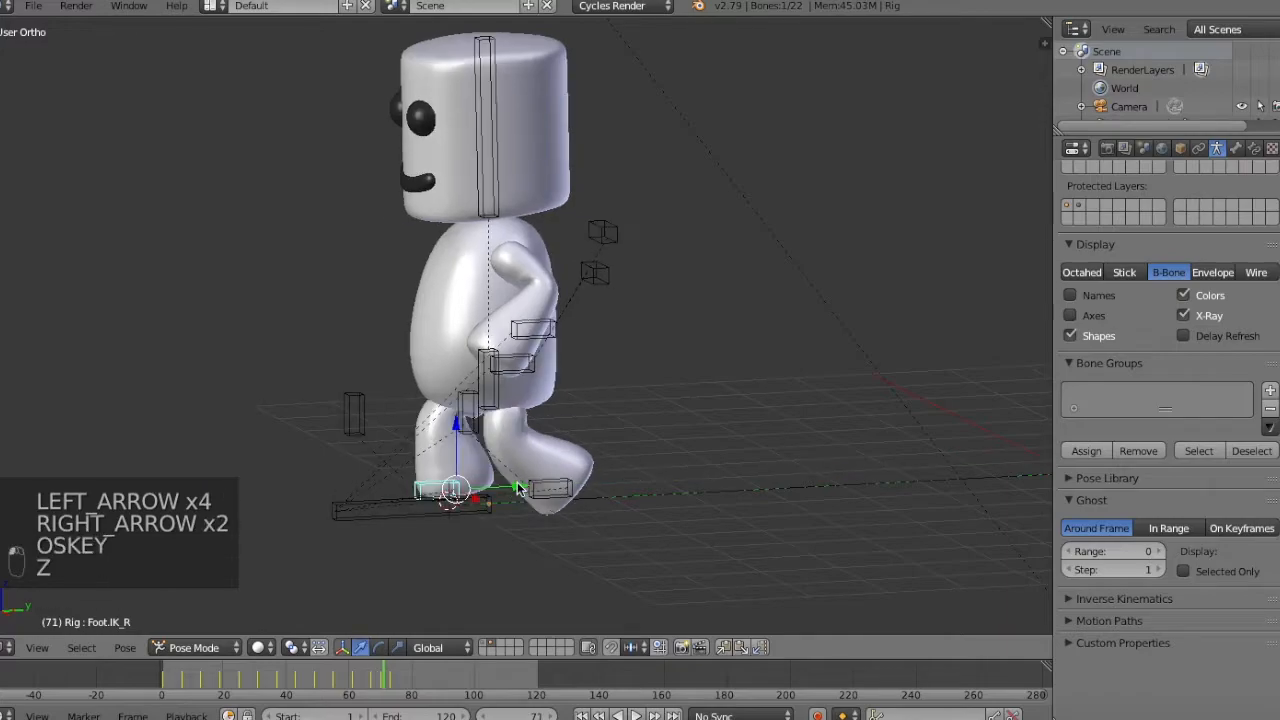
key(Right)
key(shift+s)
click(593, 356)
key(i)
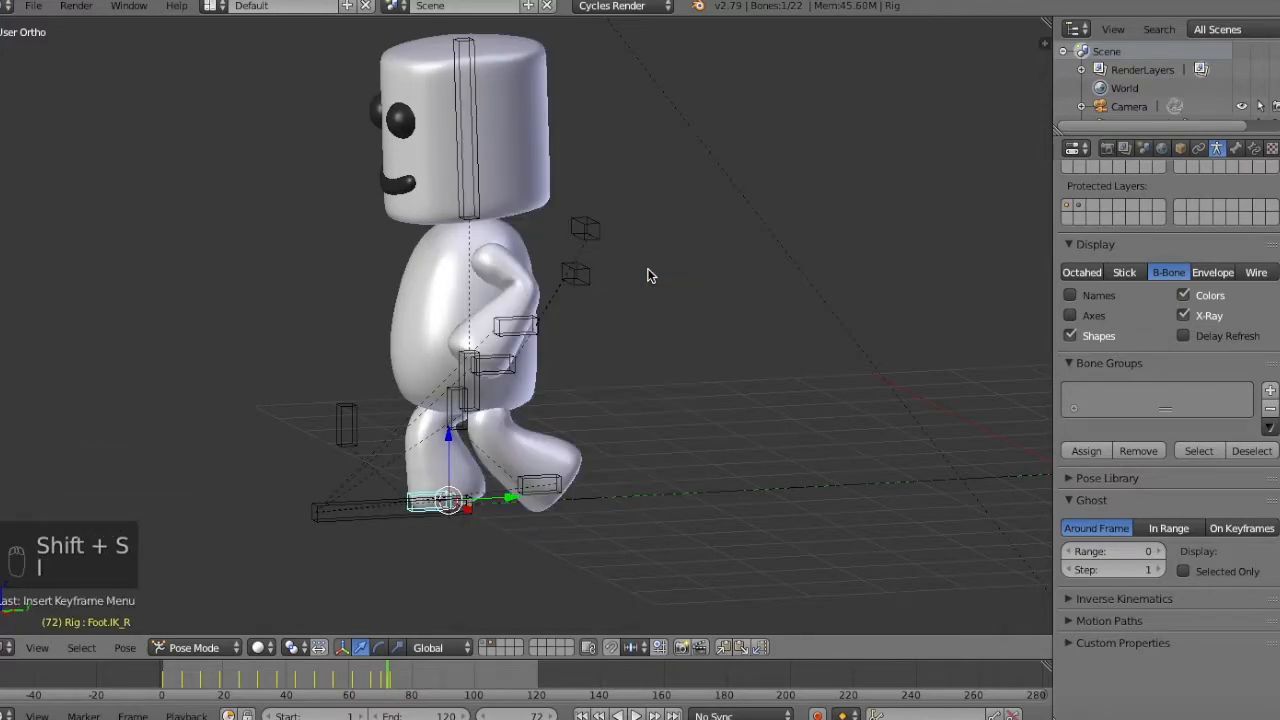
Step back and forth through the frames around 72 to check the right foot's landing motion.
key(Left)
key(Left)
key(Left)
key(Left)
key(Right)
key(Right)
key(Right)
key(Right)
key(Right)
key(Right)
key(Right)
key(Right)
key(Right)
key(Right)
key(Left)
key(Left)
key(Left)
Clear the pose location of both foot IK bones at frame 79 to bring the feet together.
key(KP_3)
key(Right)
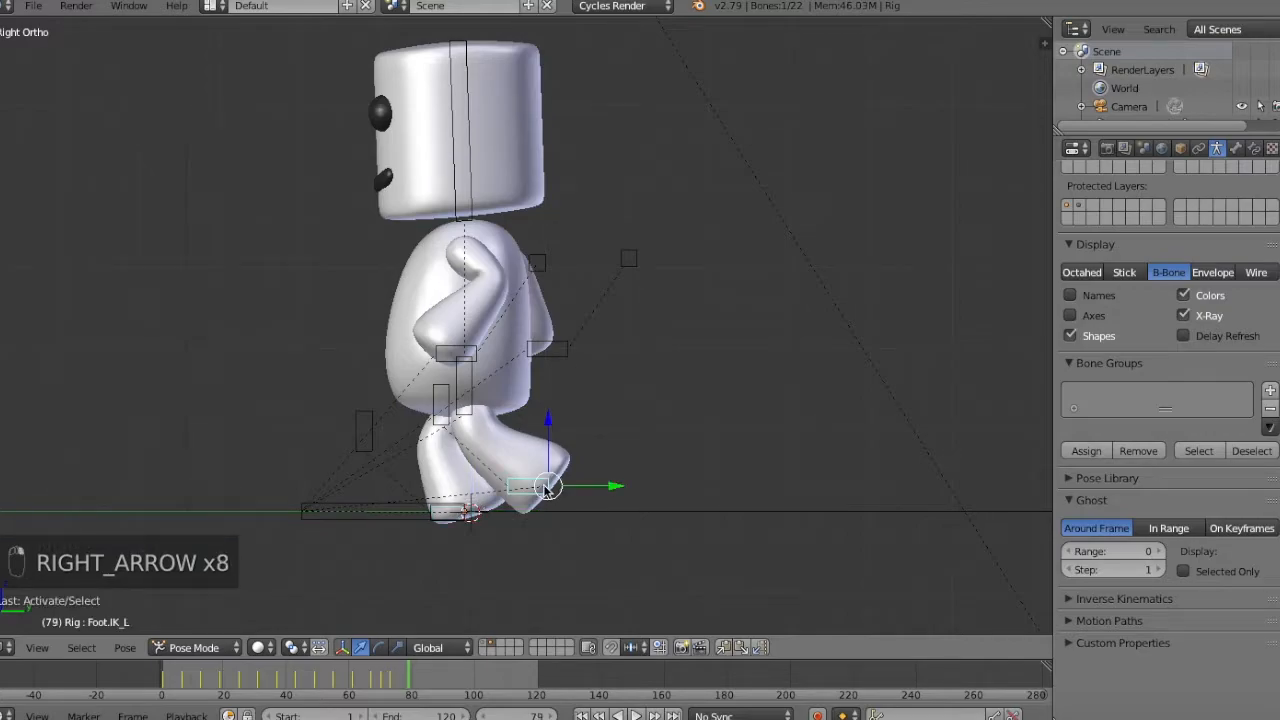
key(alt+g)
right_click(455, 507)
key(z)
key(alt+g)
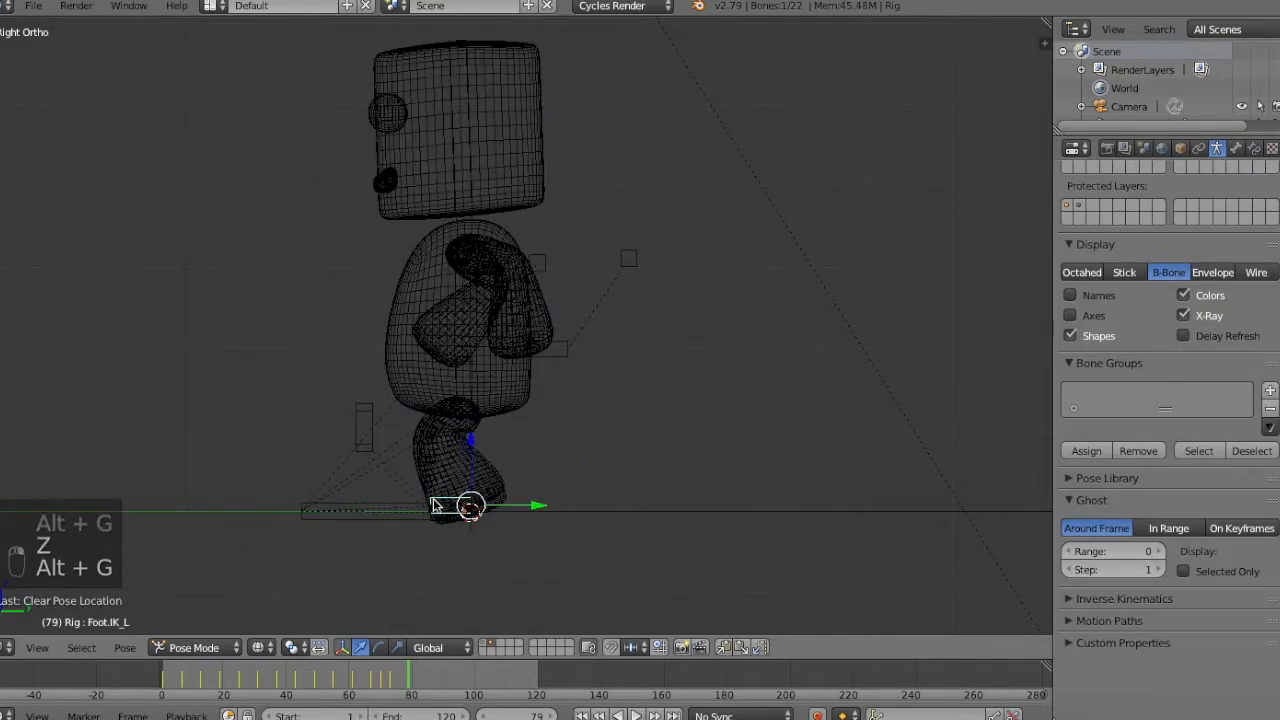
key(z)
Raise the hips bone along Z at frame 79 until the legs stand straight.
middle_drag(437, 505, 420, 507)
key(KP_3)
key(g)
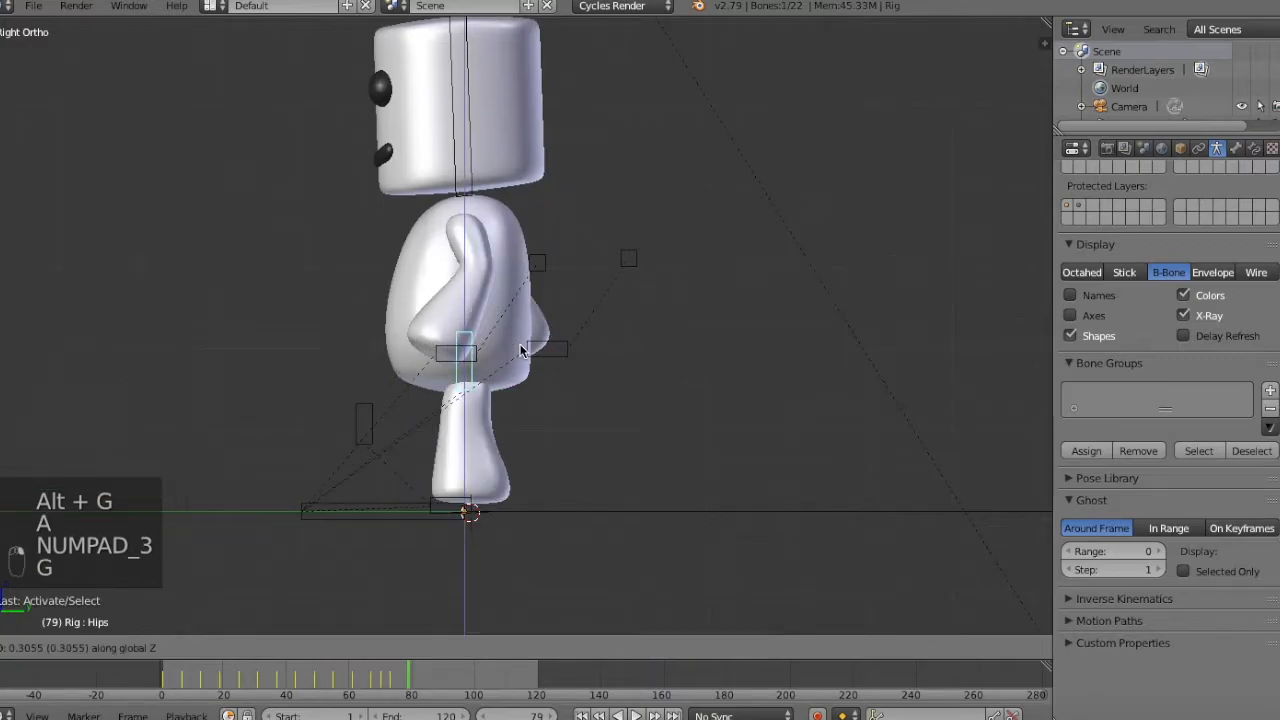
Paste the left hand IK bone's pose mirrored onto the right hand, and move the left hand about 0.25 back and 0.17 down.
key(KP_1)
right_click(585, 358)
right_click(582, 356)
key(g)
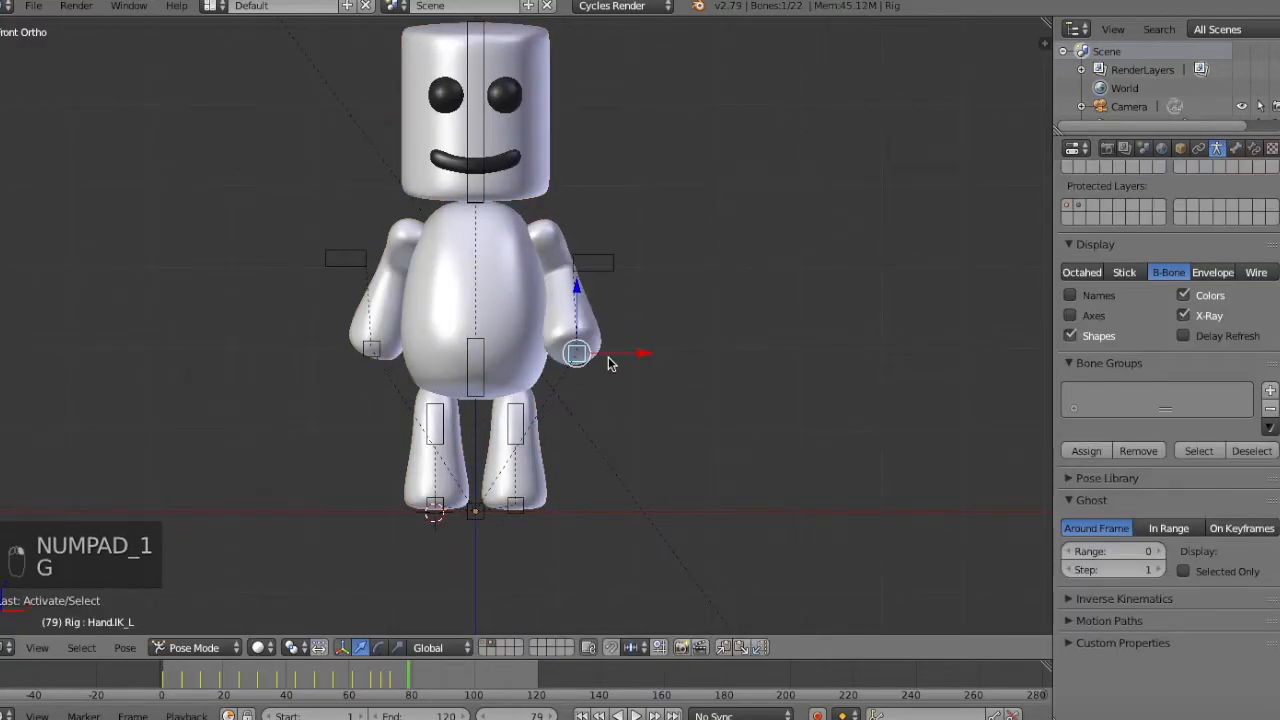
key(KP_3)
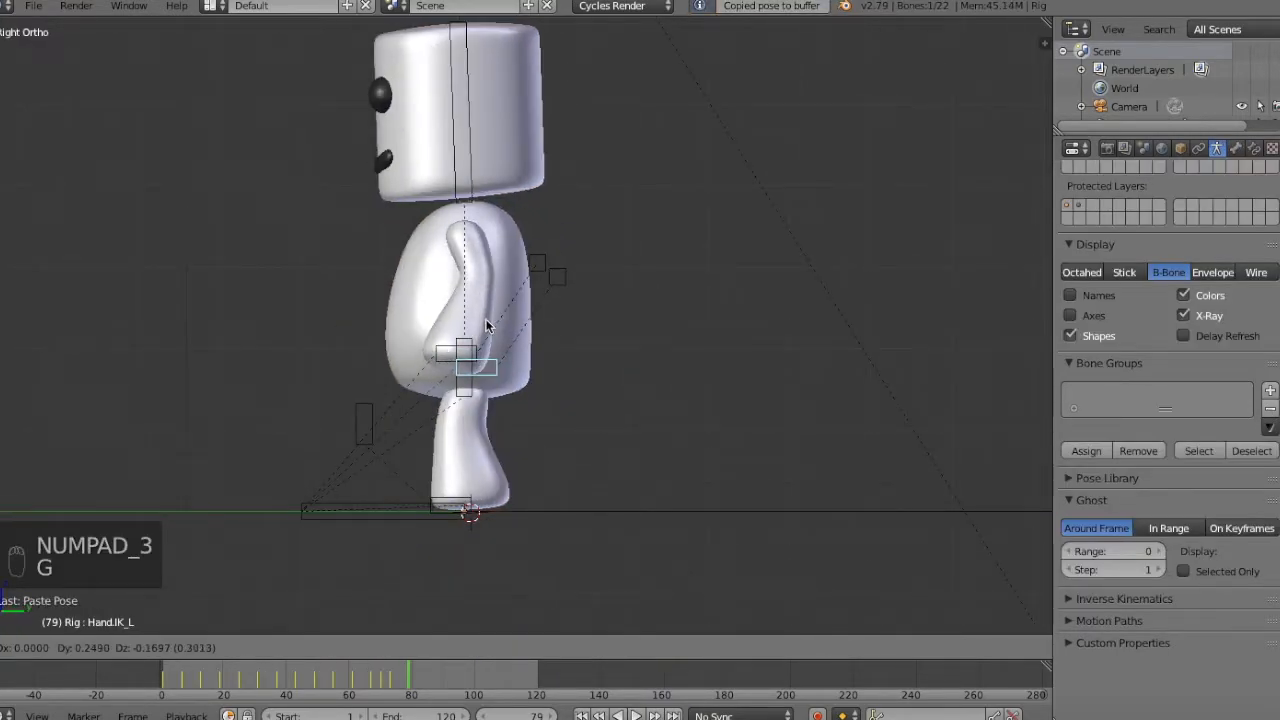
click(487, 326)
Lower the right hand IK bone at frame 79 and shift it along its local Y to match the left hand.
key(KP_1)
right_click(402, 363)
key(g)
click(376, 376)
middle_drag(380, 380, 630, 512)
key(g)
key(y)
key(y)
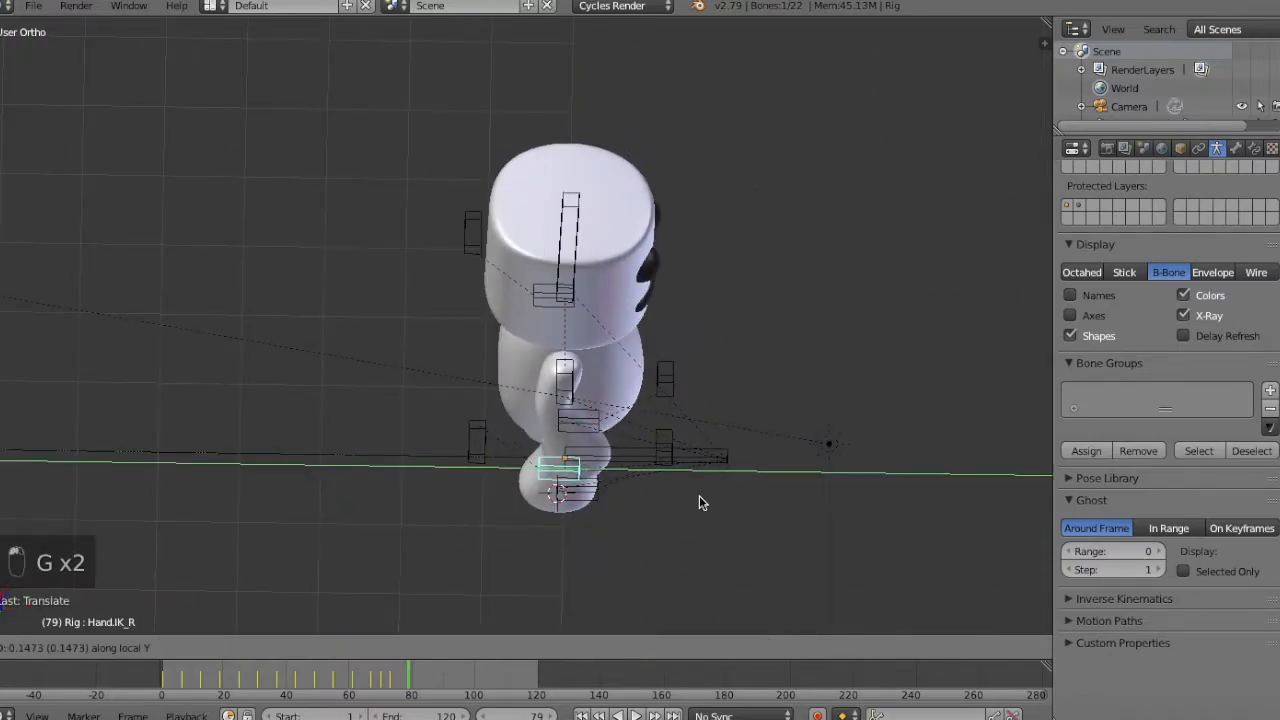
click(697, 495)
Move both elbow IK bones outward from the body at frame 79, the left one about 0.28 along X.
key(KP_3)
key(KP_1)
right_click(362, 274)
key(g)
click(347, 272)
right_click(605, 273)
key(g)
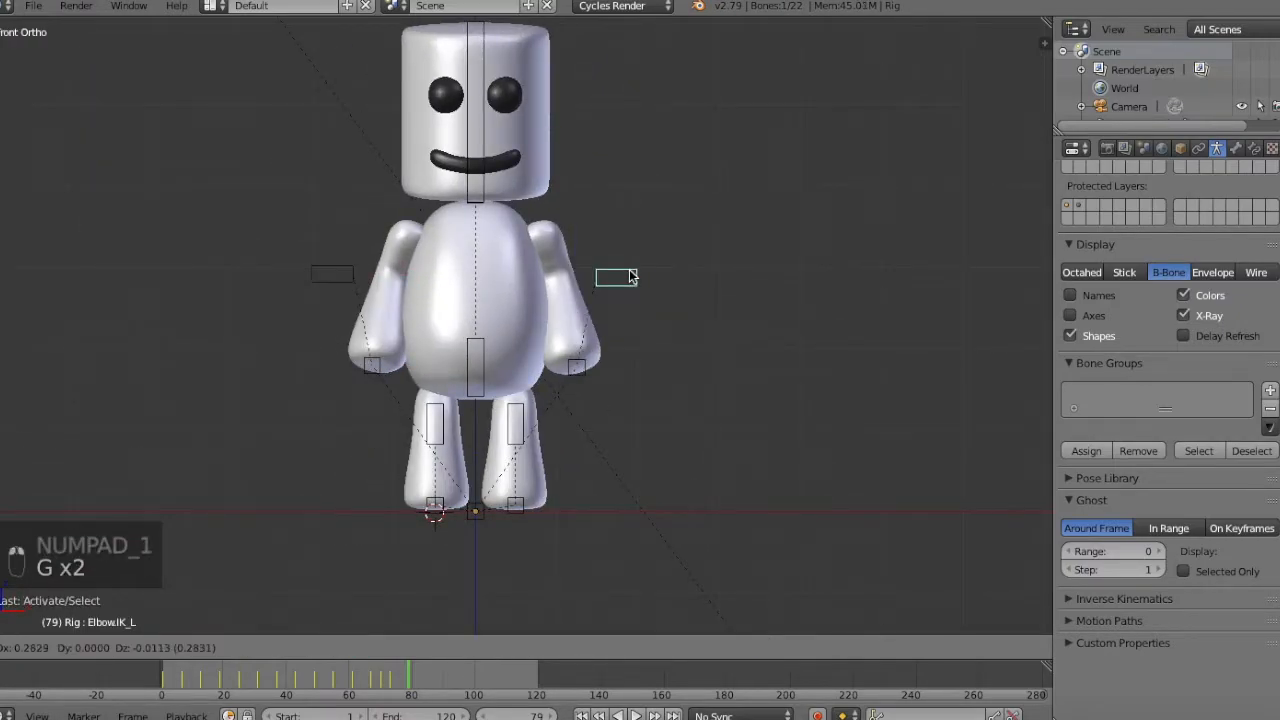
click(632, 277)
Select all bones and insert a keyframe for the standing pose at frame 79.
middle_drag(632, 277, 527, 282)
key(a)
key(a)
key(i)
click(652, 231)
Reposition the left hand IK bone in the side view and insert a keyframe to refine the arm's motion.
key(Left)
key(Left)
key(Left)
key(Left)
key(Left)
key(Left)
key(Left)
key(Left)
key(Left)
key(Left)
key(Left)
key(Left)
key(Right)
Step through the frames up to 79 to check how the arms and body settle into the standing pose.
key(Right)
key(Right)
key(Right)
key(Right)
key(Right)
key(Right)
key(KP_3)
right_click(472, 350)
key(g)
click(574, 237)
key(i)
click(574, 237)
key(Right)
key(Right)
key(Right)
key(Right)
key(Left)
key(Left)
key(Left)
key(Right)
key(Right)
key(Right)
key(Right)
key(Right)
key(Right)
key(Right)
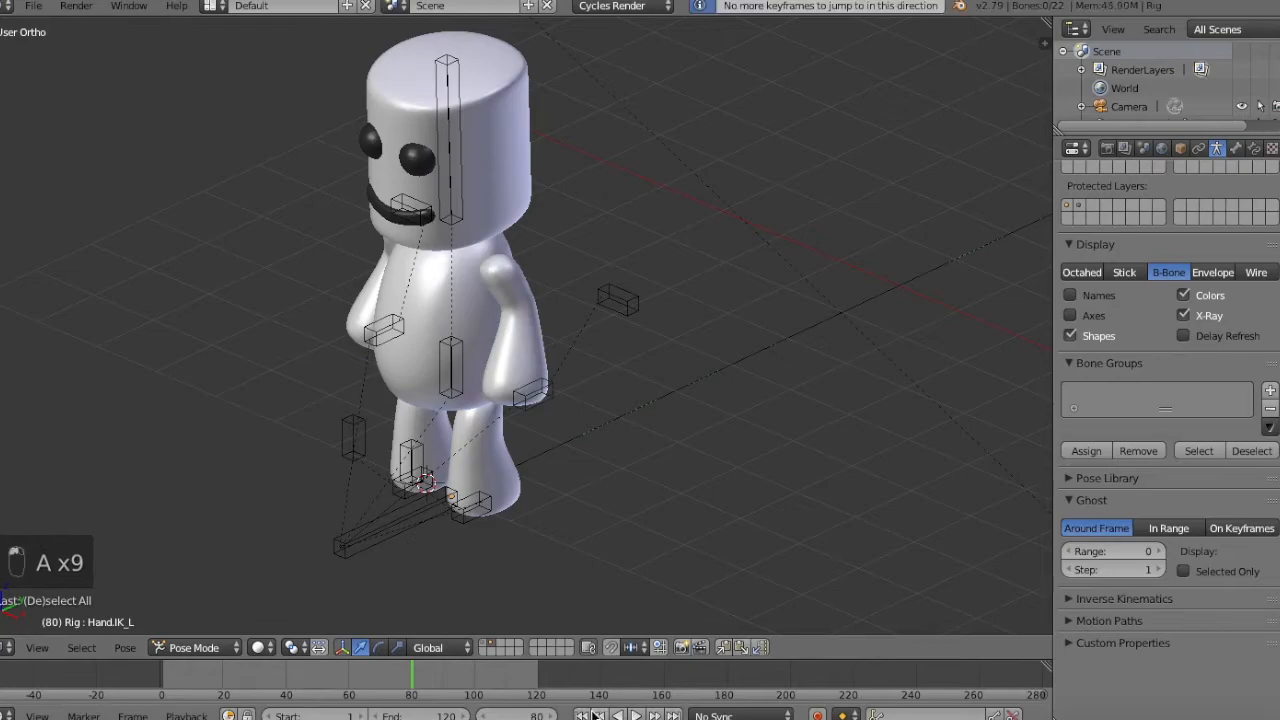
Play the animation from several distances and angles to review the whole walk and final pose.
key(z)
key(KP_Subtract)
key(KP_Subtract)
key(KP_Subtract)
key(KP_Subtract)
key(KP_Subtract)
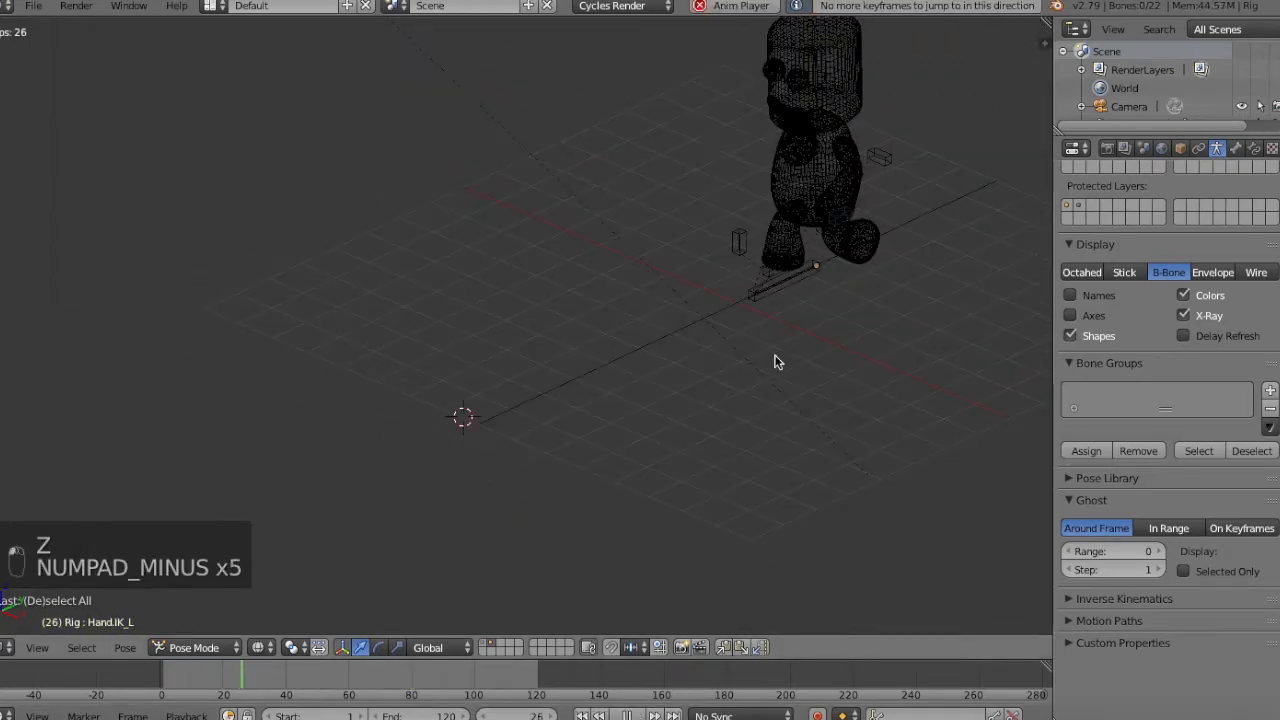
key(KP_Subtract)
key(z)
key(KP_Add)
key(KP_Add)
key(KP_Add)
key(KP_Add)
key(KP_Add)
middle_drag(522, 545, 558, 503)
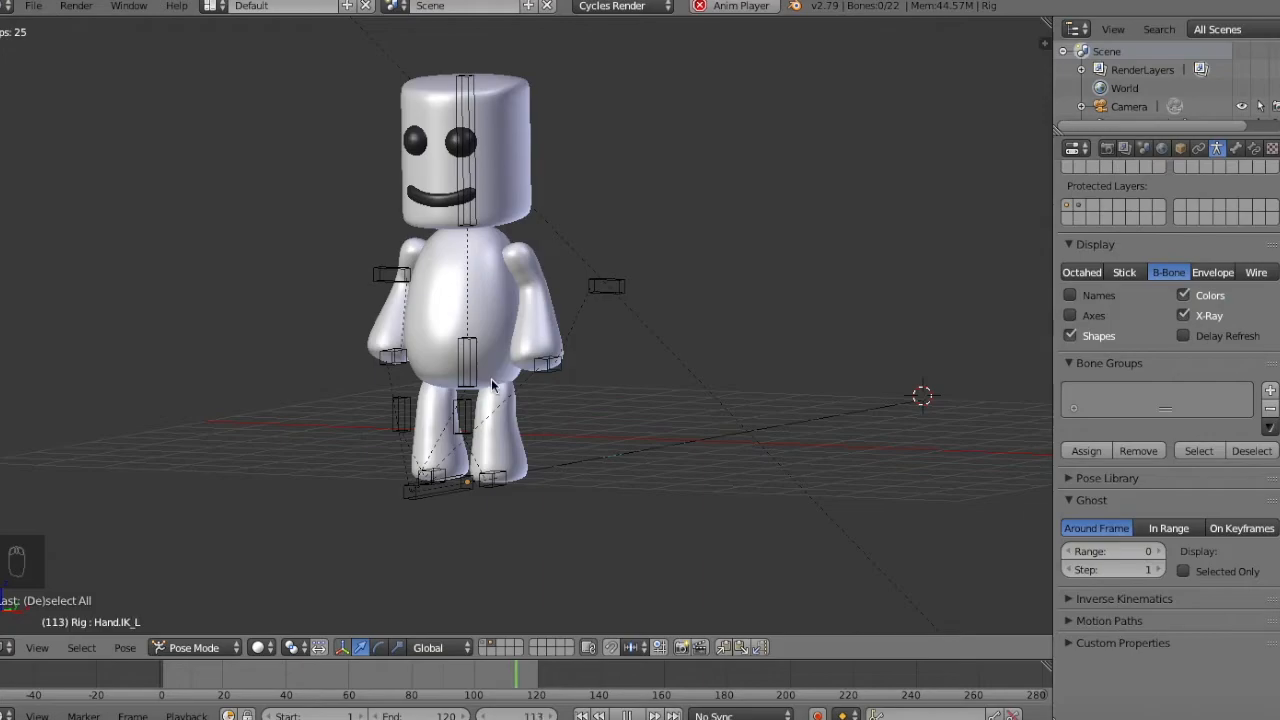
Select the hips bone and try rotating it at frame 85, past the standing pose's keyframe at 79.
right_click(688, 341)
right_click(462, 368)
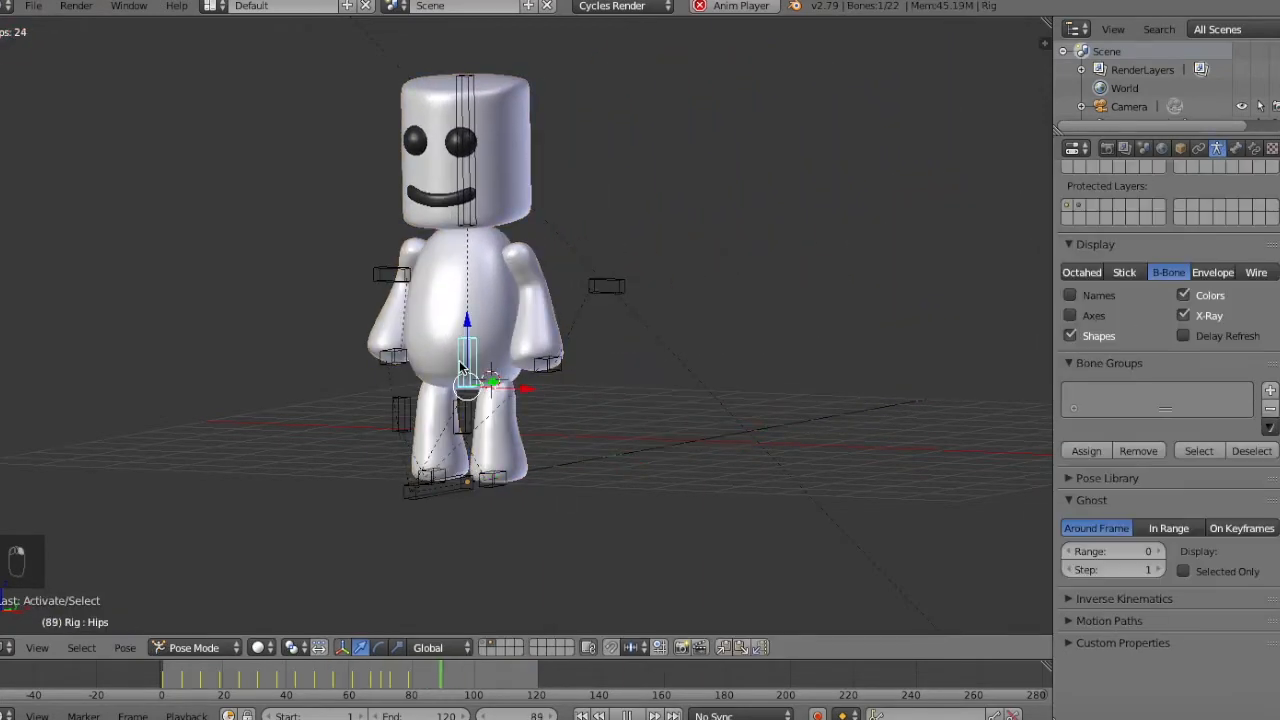
key(Right)
key(Right)
key(Right)
key(Right)
key(Right)
key(Left)
key(Down)
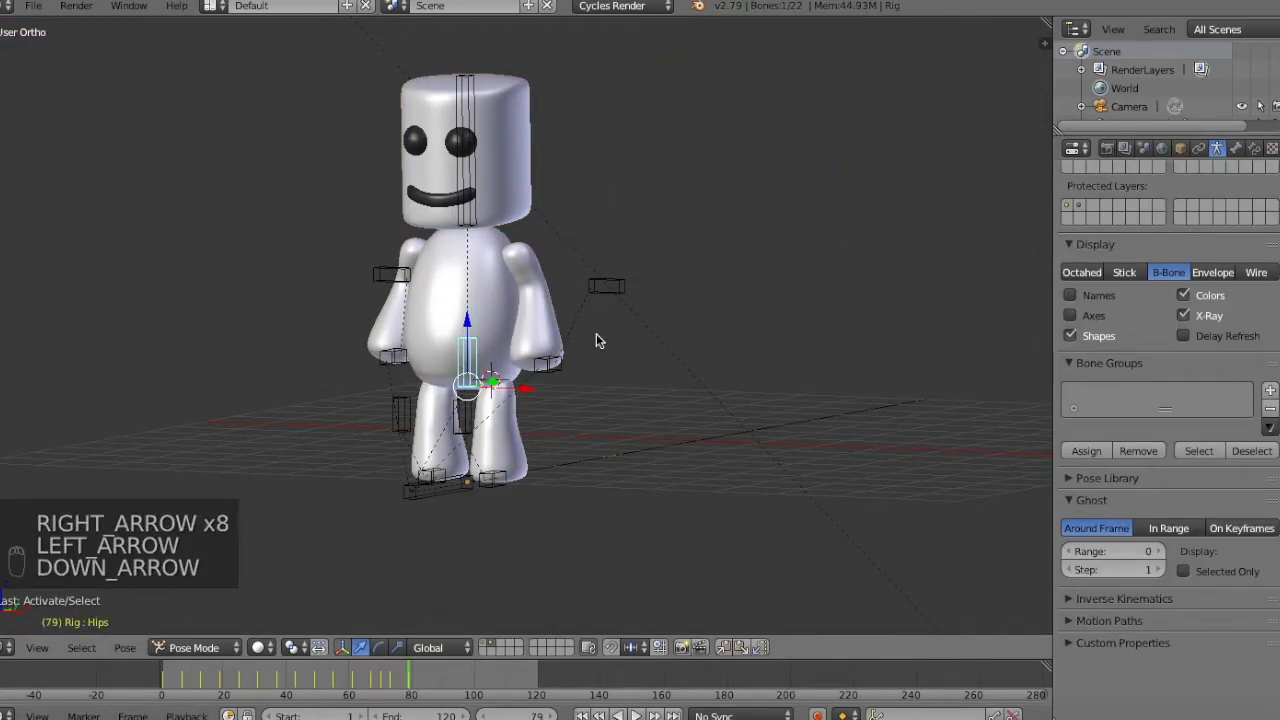
key(Right)
key(Right)
key(Right)
key(Right)
key(Right)
key(Right)
key(Right)
key(KP_1)
middle_drag(594, 337, 591, 289)
key(r)
Look through the camera, select it, and move it back from the character.
key(KP_0)
right_click(600, 560)
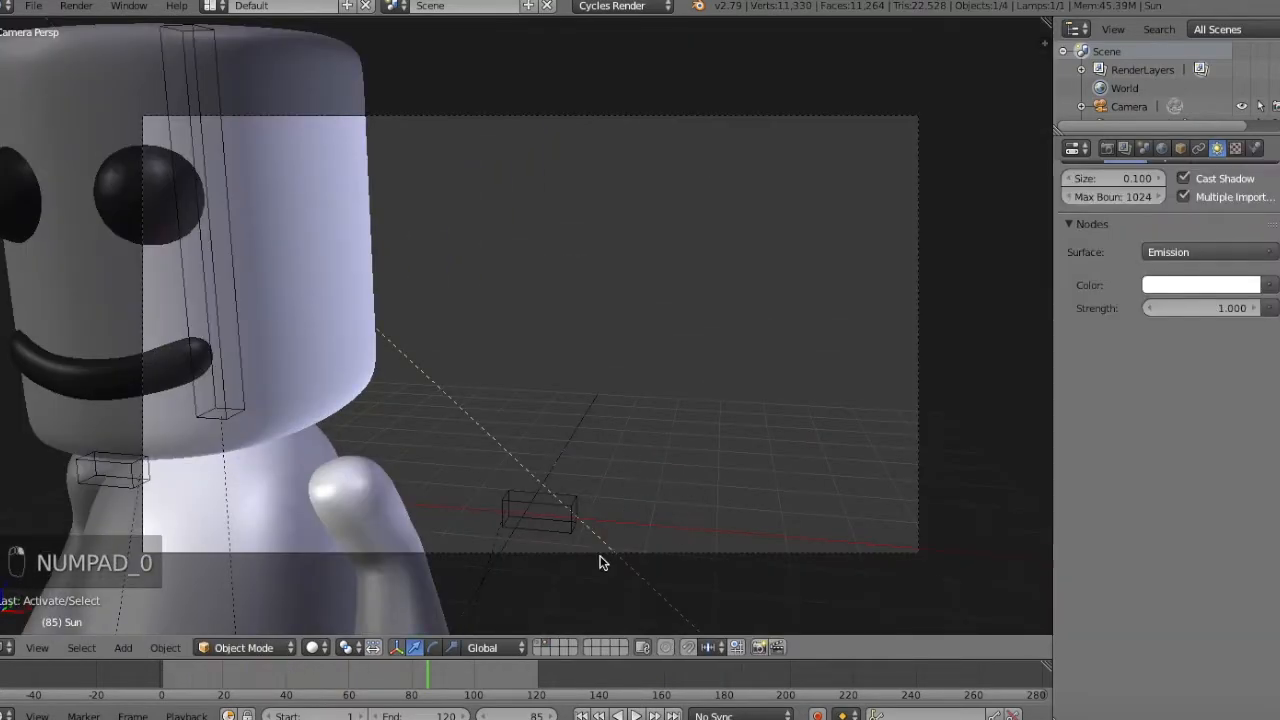
right_click(608, 555)
key(g)
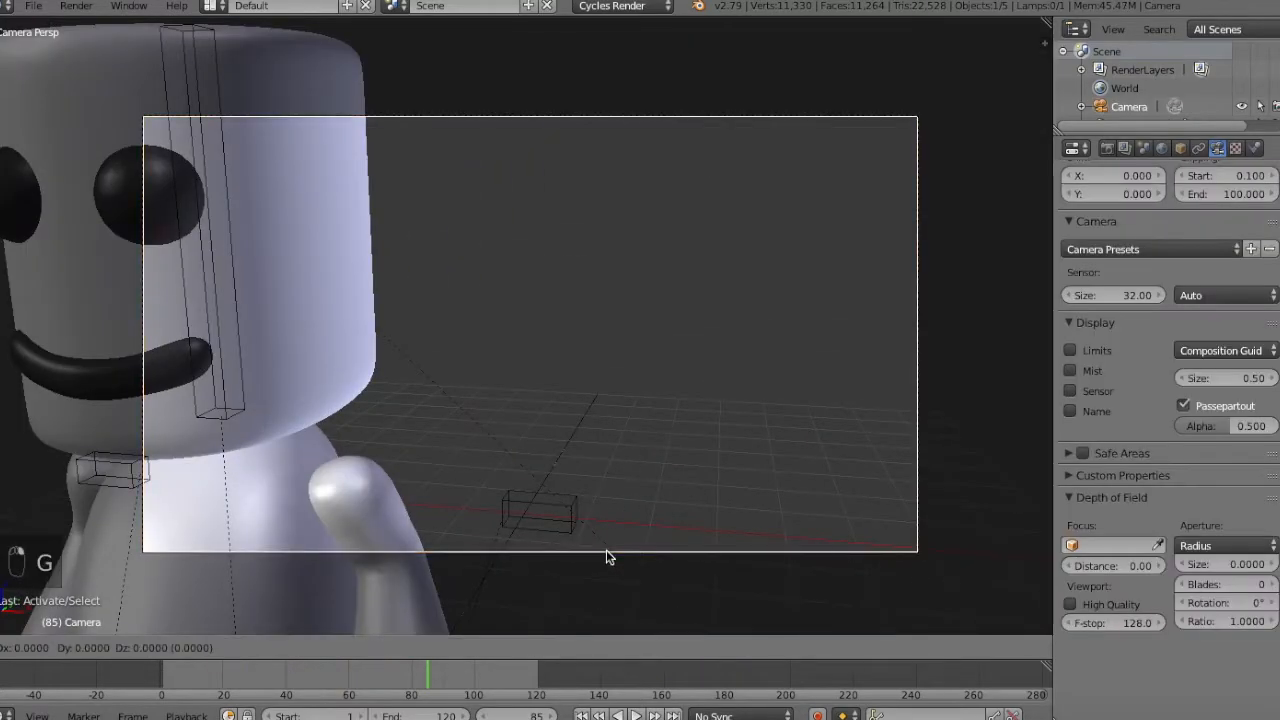
click(600, 265)
Move the camera farther back along its local Z and rotate it to frame the whole character.
key(g)
key(g)
key(r)
click(930, 280)
key(g)
click(1036, 277)
key(g)
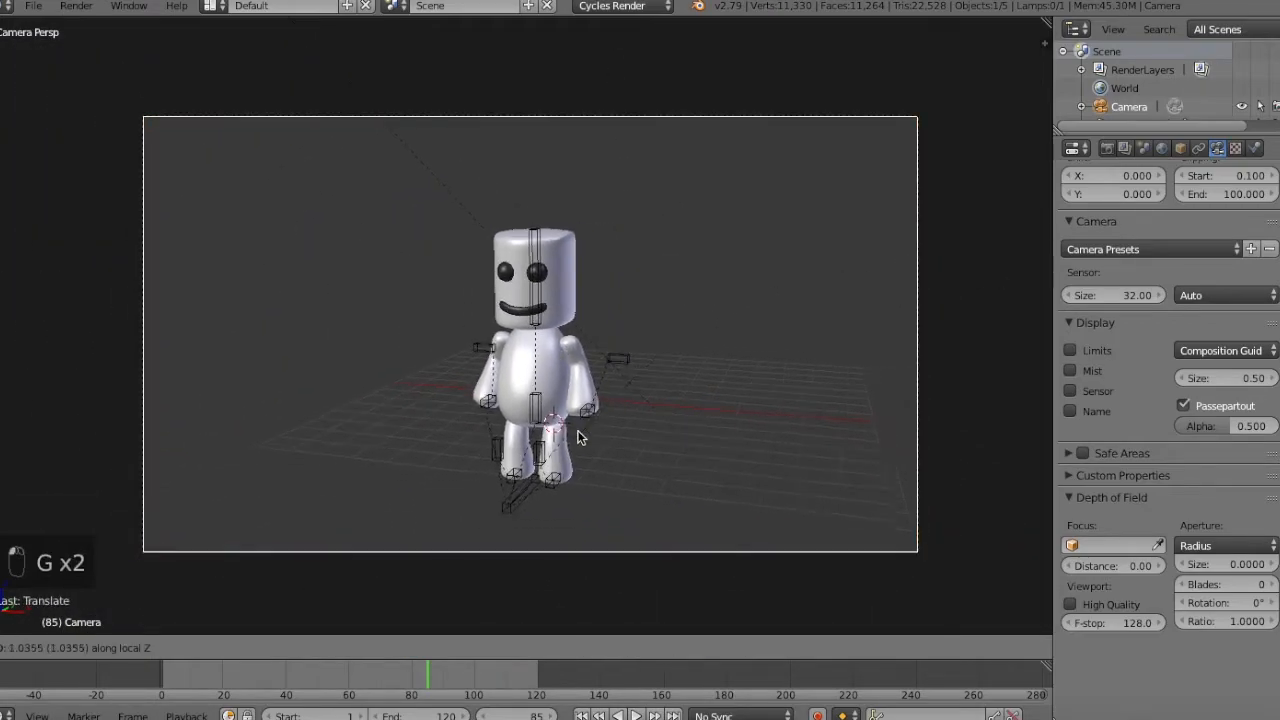
click(668, 34)
key(r)
click(720, 252)
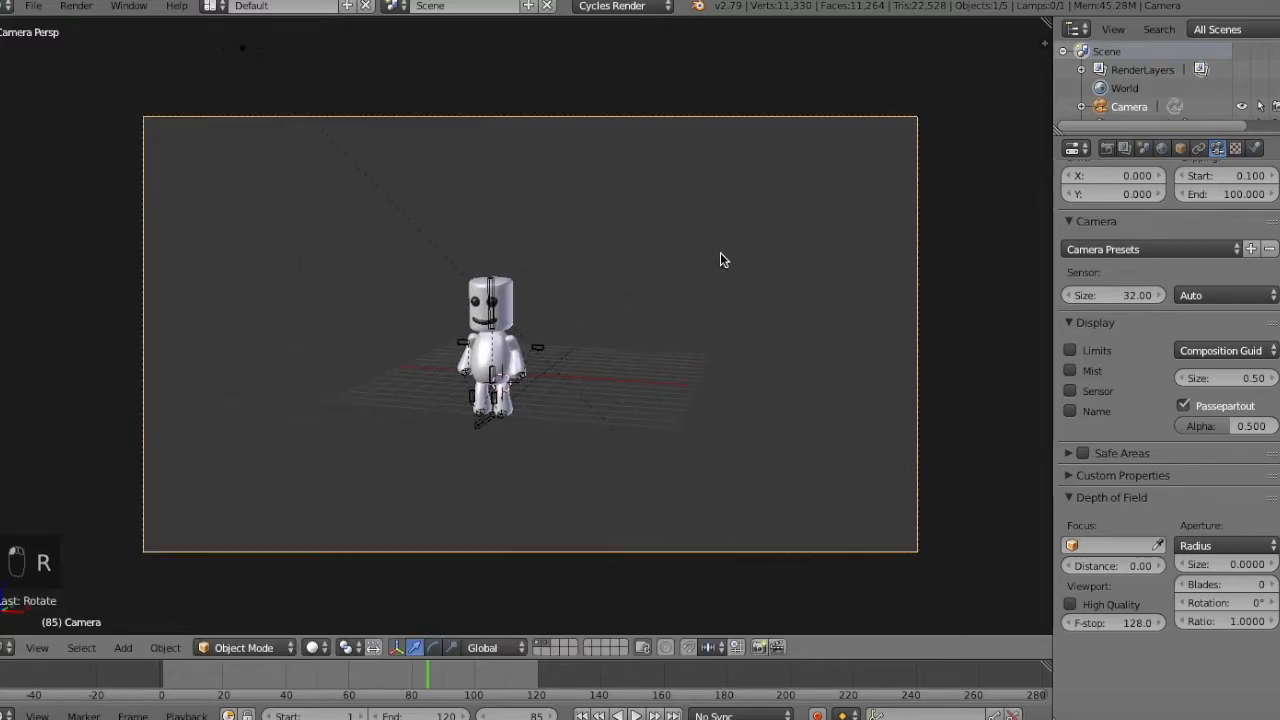
Switch to posing the rig and keyframe the standing pose of all bones at frame 85.
key(KP_3)
key(KP_1)
middle_drag(697, 289, 462, 497)
right_click(462, 497)
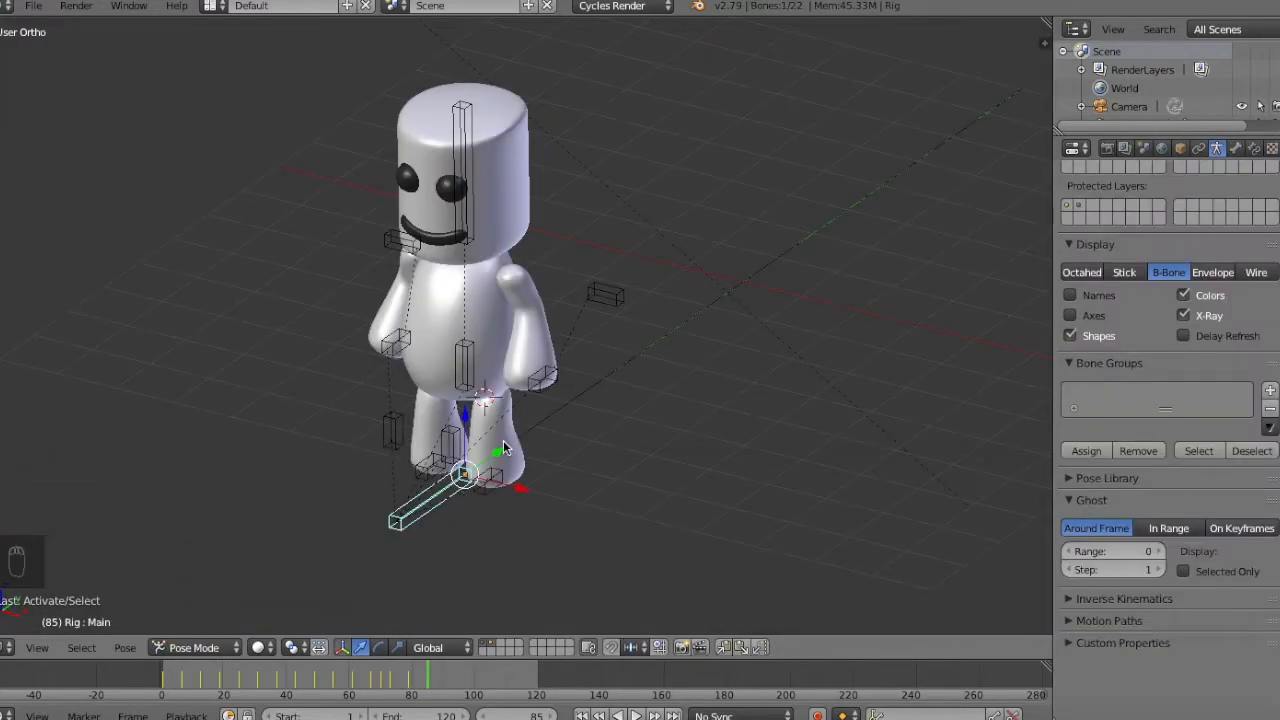
key(i)
click(551, 371)
key(a)
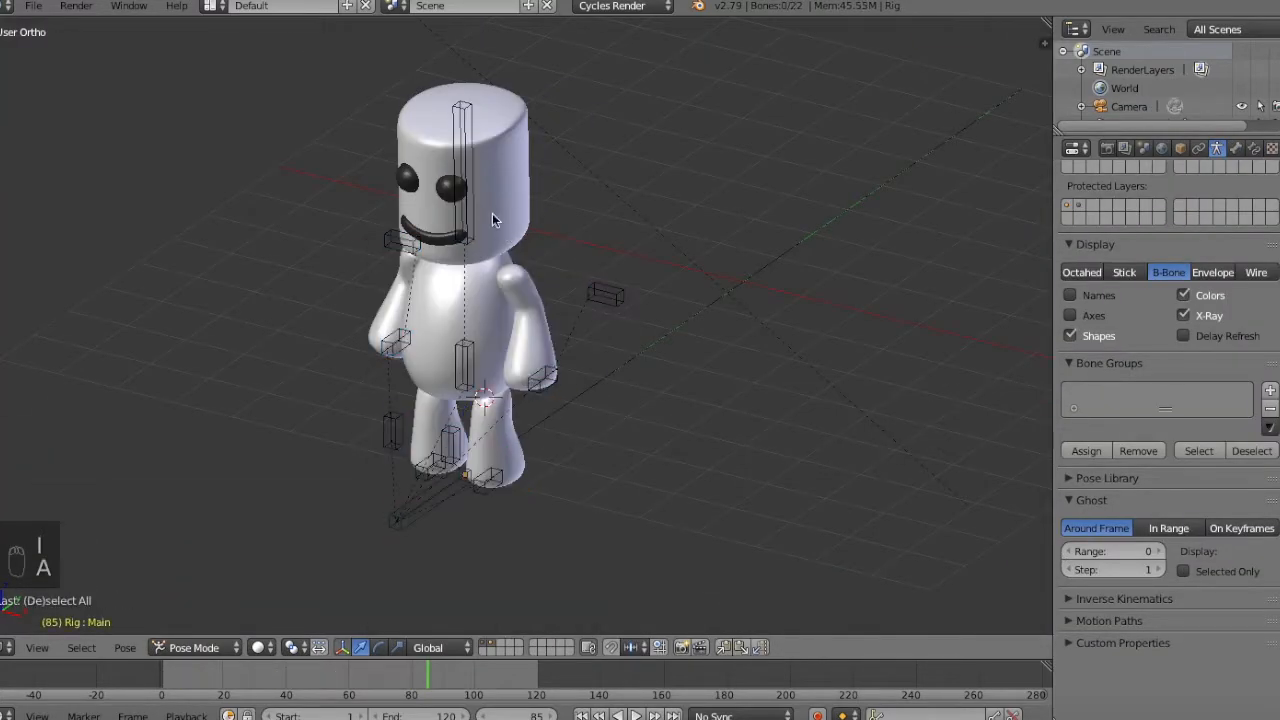
key(a)
At frame 91, raise the right hand IK bone above the shoulder in front view and rotate it for a wave.
key(Right)
key(Right)
key(Right)
key(Left)
key(Right)
key(Right)
key(Right)
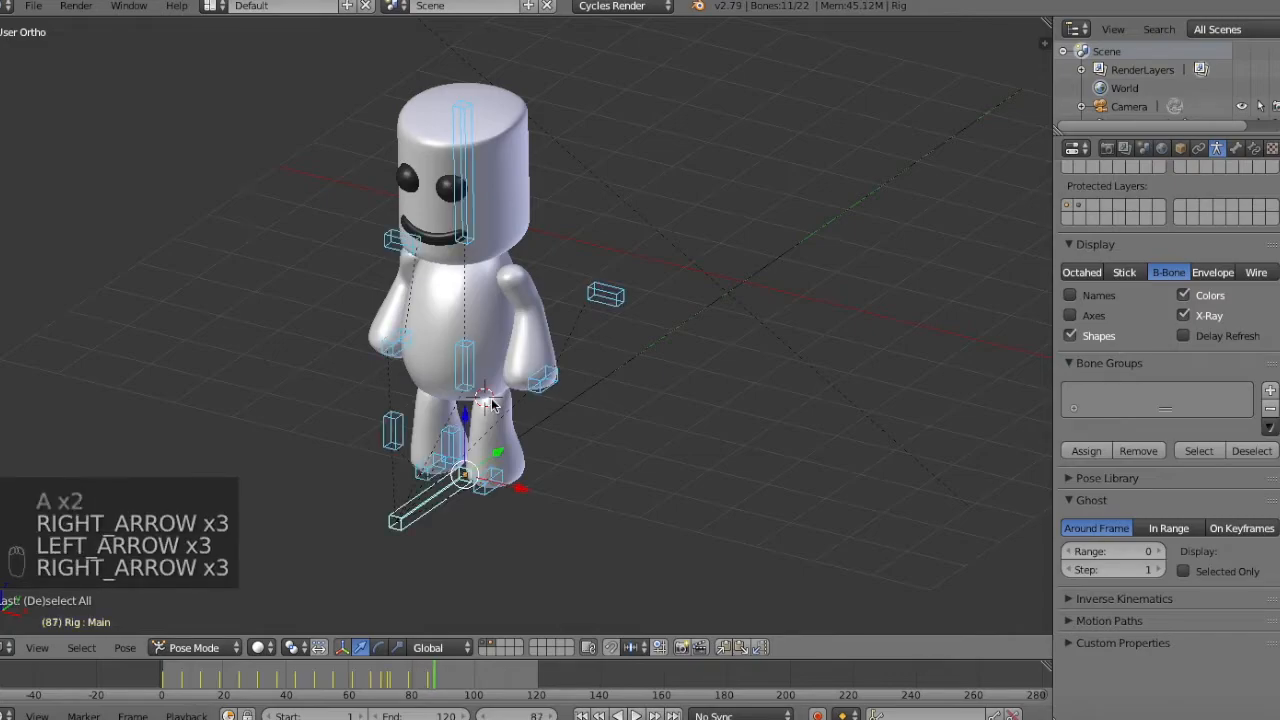
key(Right)
key(Right)
key(Right)
key(Right)
key(Right)
key(Right)
key(Right)
key(Right)
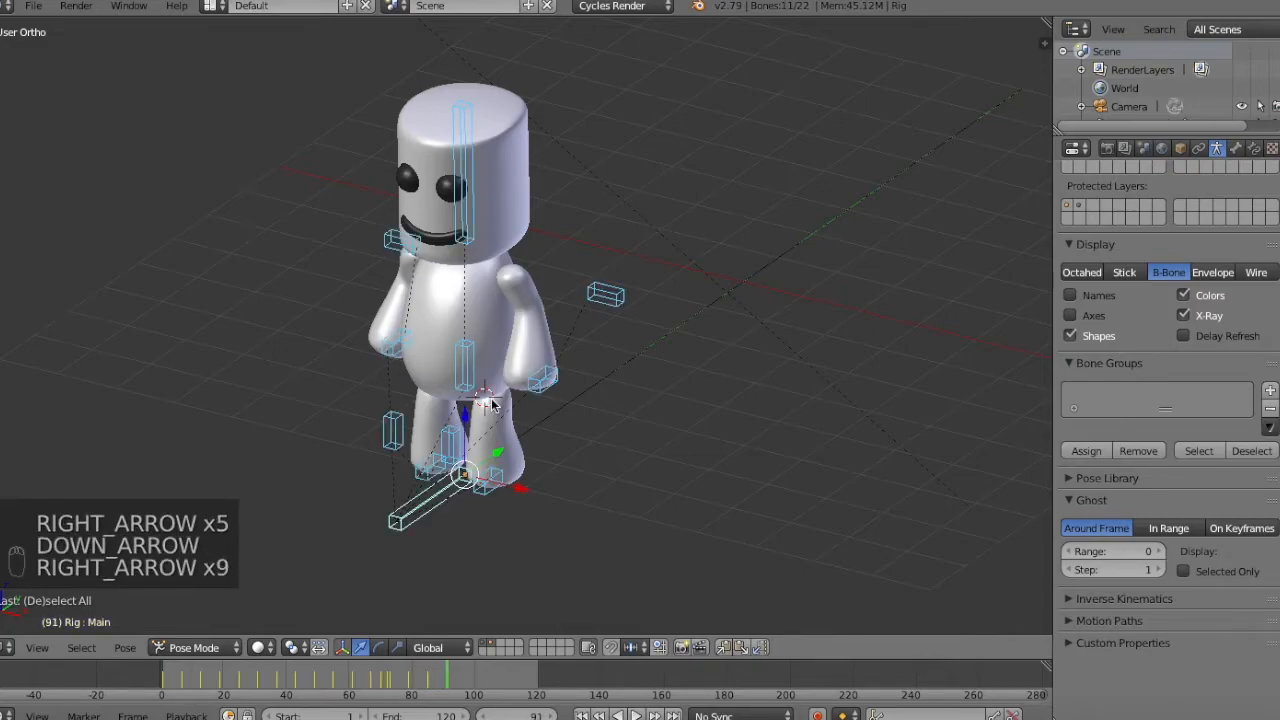
key(KP_1)
key(g)
click(357, 272)
key(r)
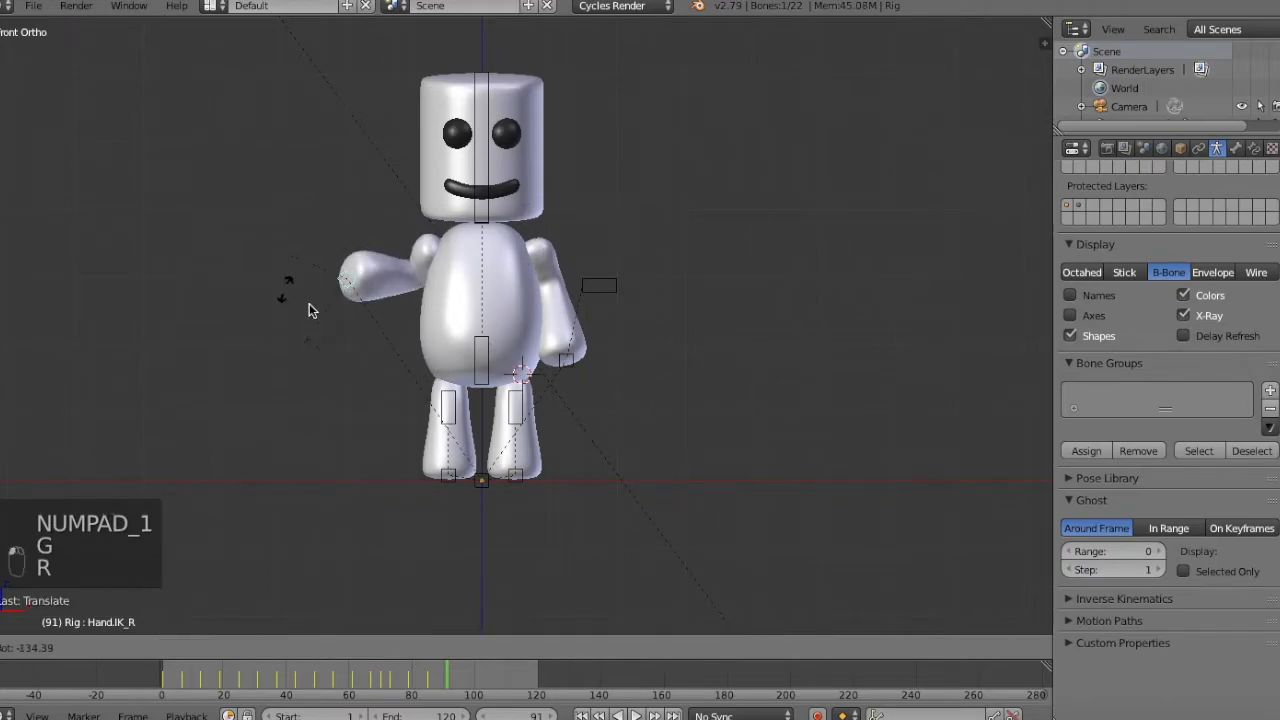
click(293, 184)
Move the right elbow IK bone along the Y axis to adjust the bend of the raised arm.
middle_drag(293, 184, 364, 280)
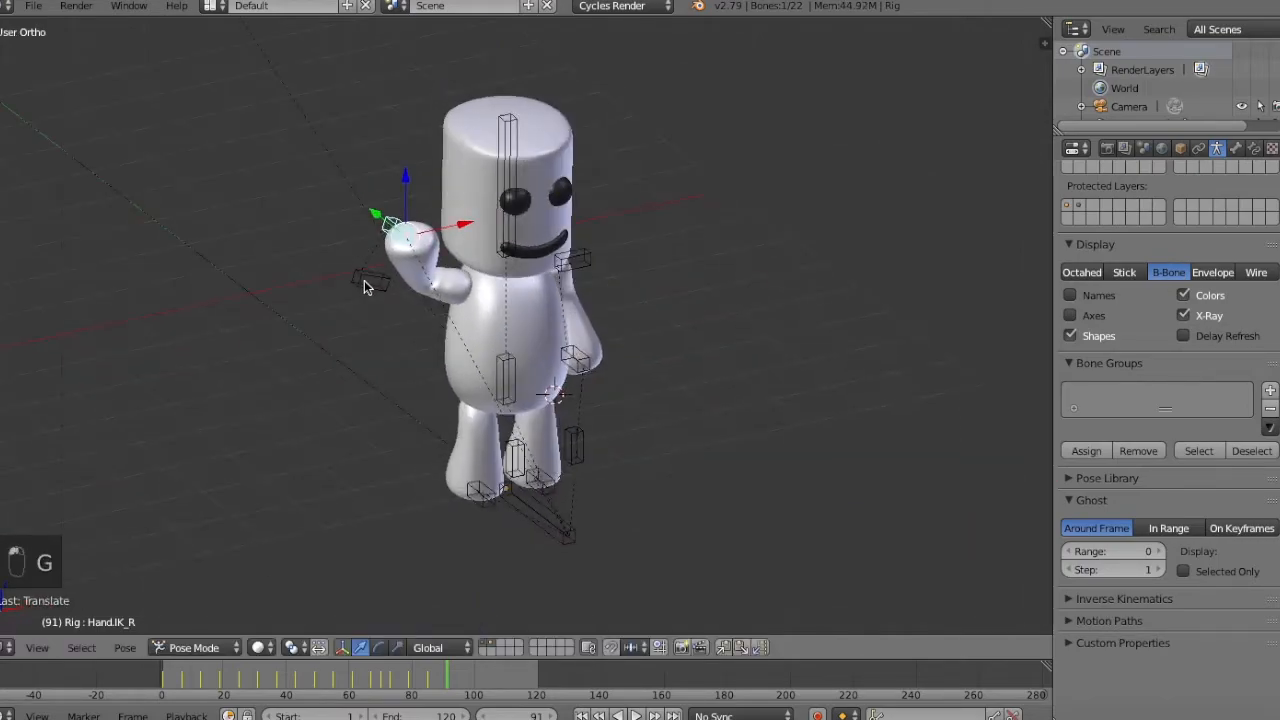
right_click(366, 282)
key(g)
key(y)
click(404, 347)
key(a)
Refine the position of the raised right arm's control bones from the side at frame 91.
middle_drag(404, 350, 523, 352)
right_click(529, 252)
key(g)
middle_click(532, 246)
right_click(534, 238)
key(g)
click(550, 188)
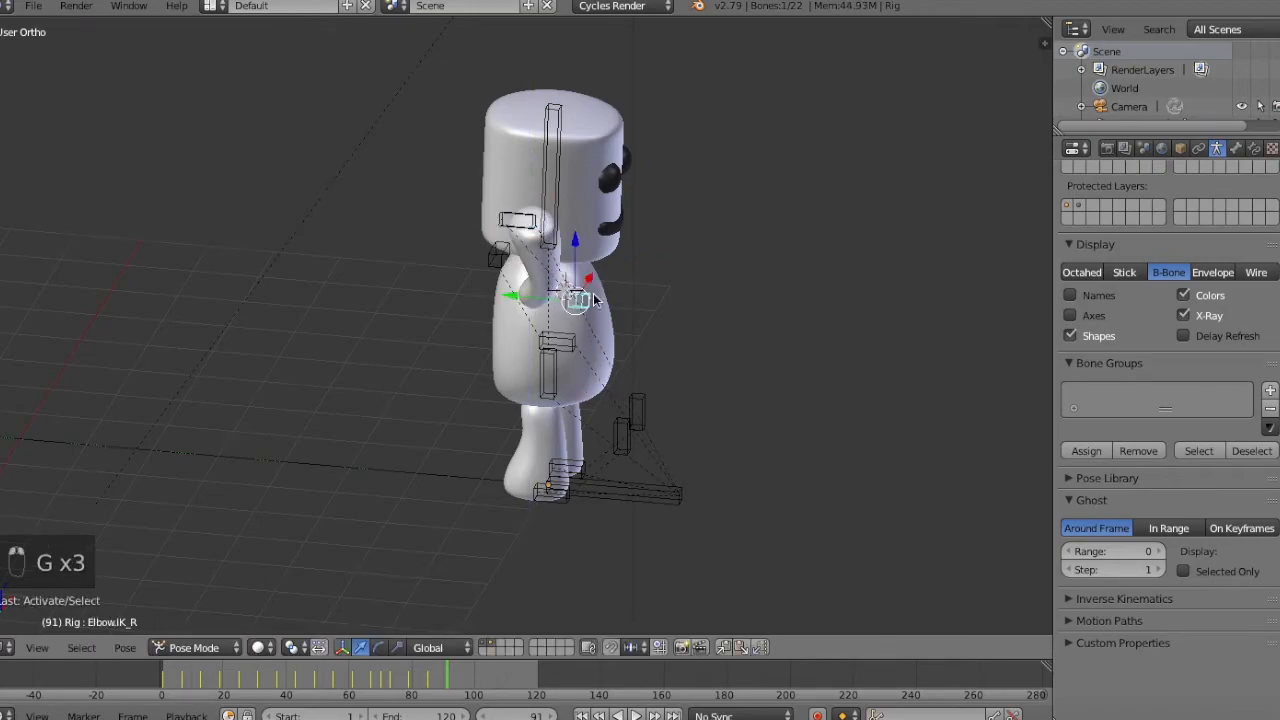
Shift the right elbow IK bone farther along the Y axis and check the arm in front view.
key(y)
key(g)
key(y)
click(578, 297)
key(a)
middle_drag(578, 297, 457, 264)
key(KP_1)
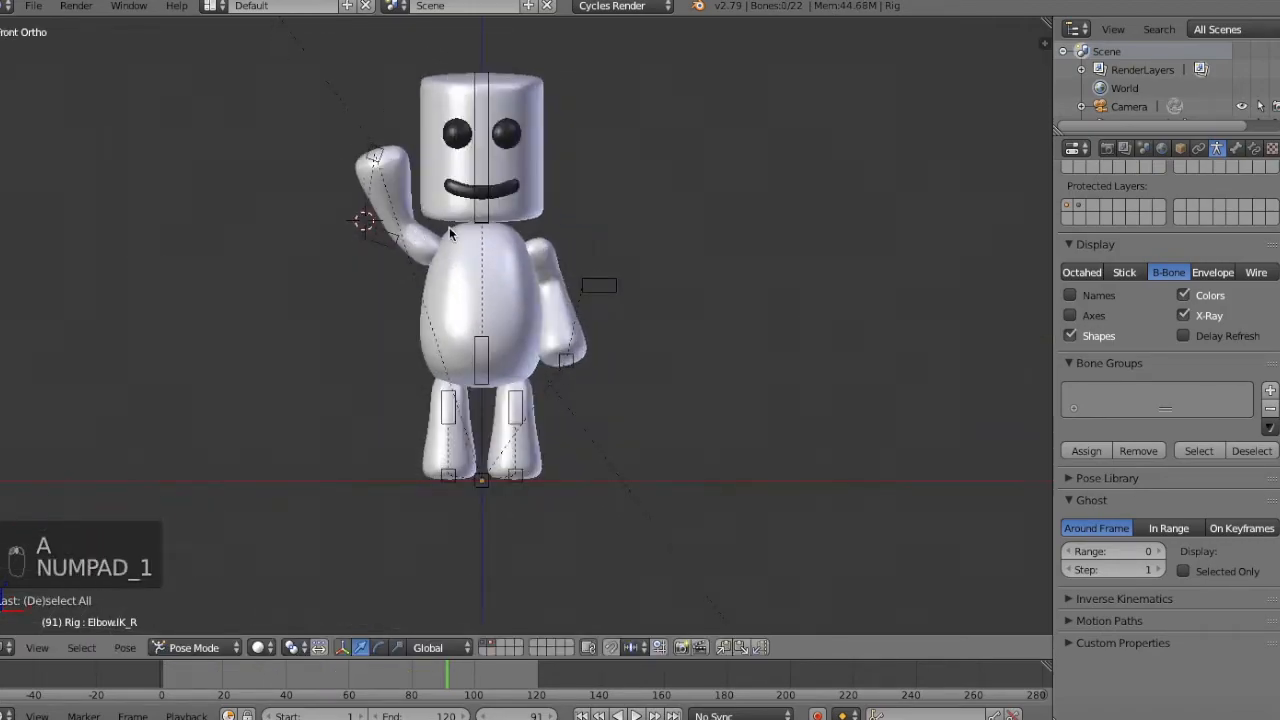
Reposition the right elbow IK bone from an angled view and check the raised arm from side and front.
right_click(382, 234)
middle_drag(382, 234, 500, 330)
key(g)
middle_click(518, 341)
click(521, 340)
key(a)
key(KP_3)
key(KP_1)
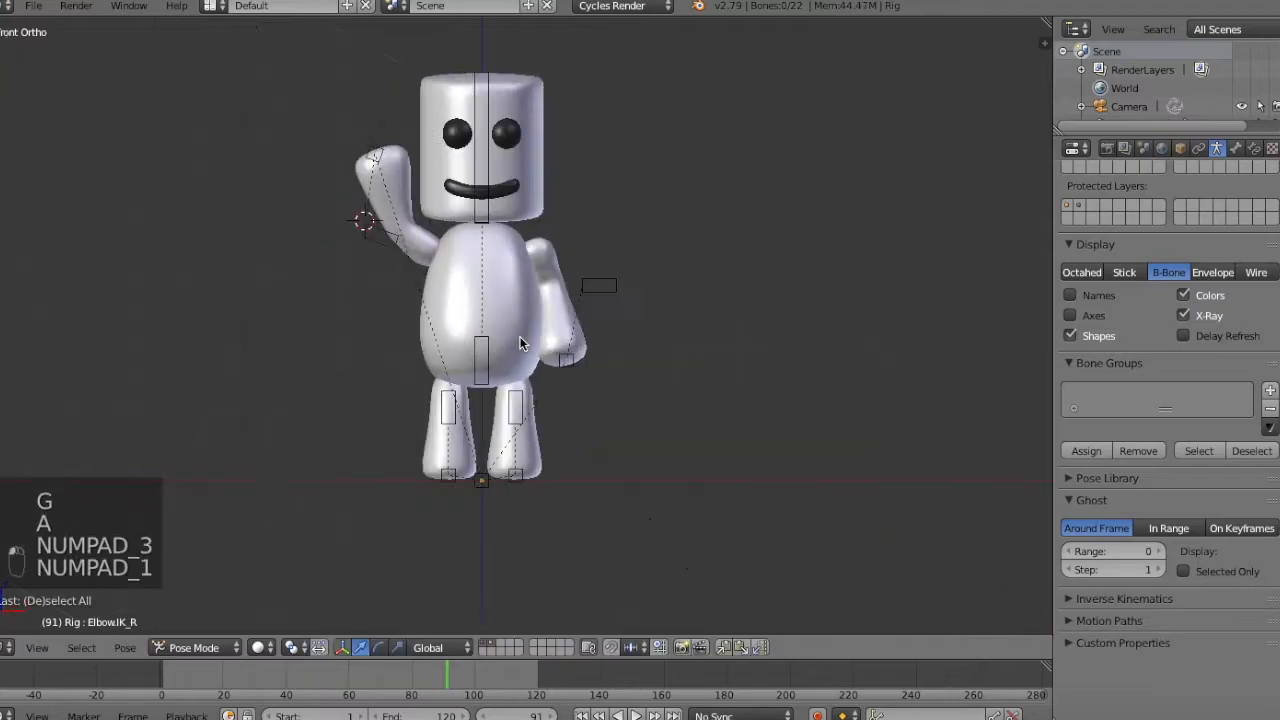
Tilt the hips bone about 8° away from the raised arm and move the left hand IK bone outward from the body.
right_click(494, 361)
right_click(486, 360)
key(r)
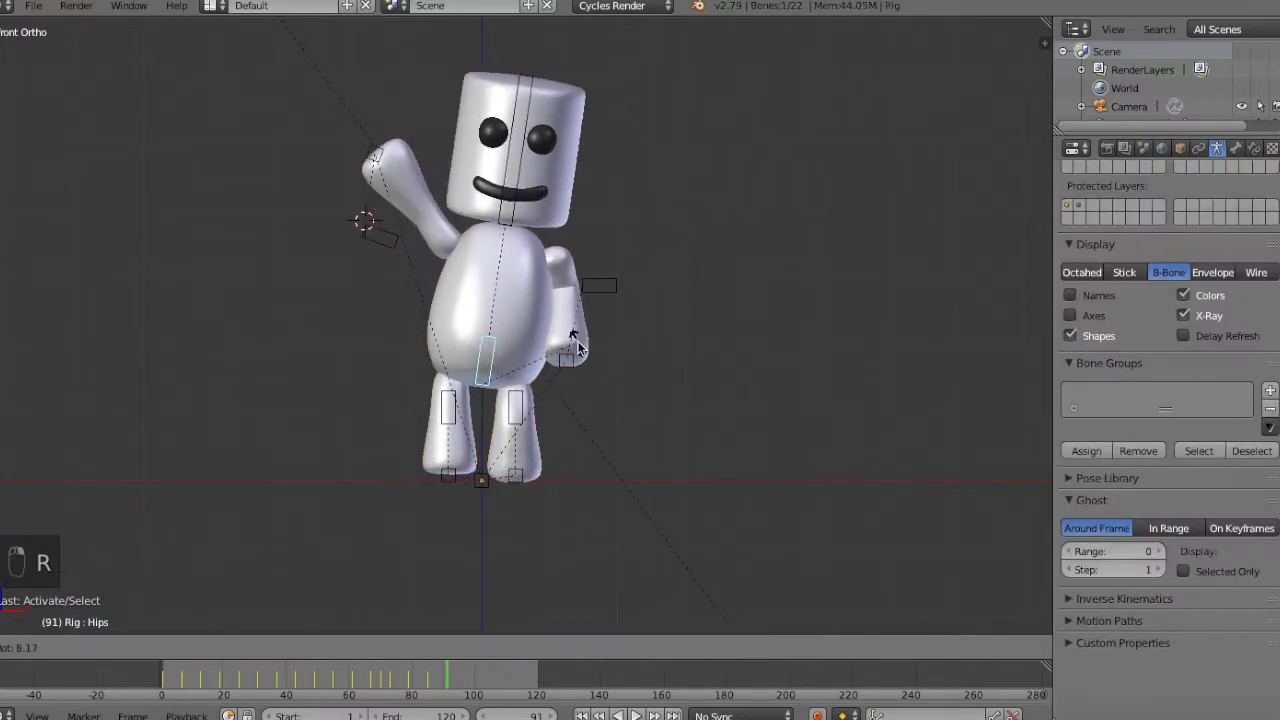
click(578, 349)
right_click(451, 470)
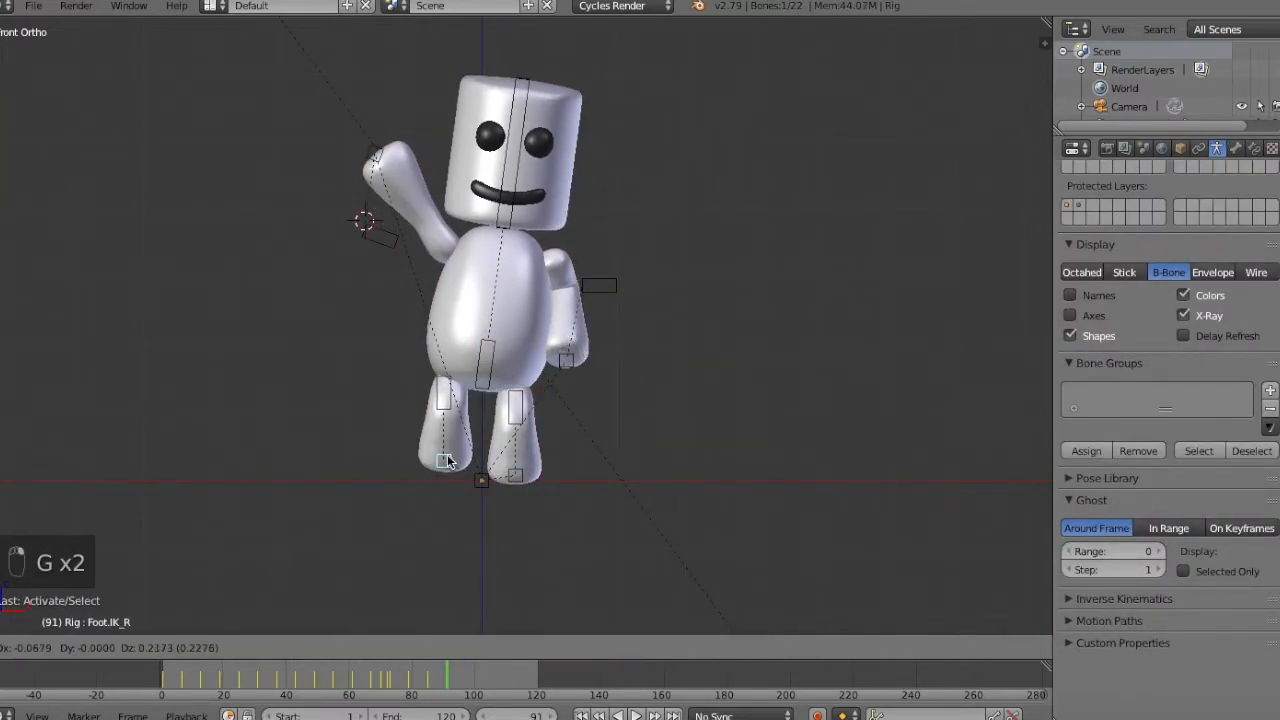
right_drag(578, 372, 608, 368)
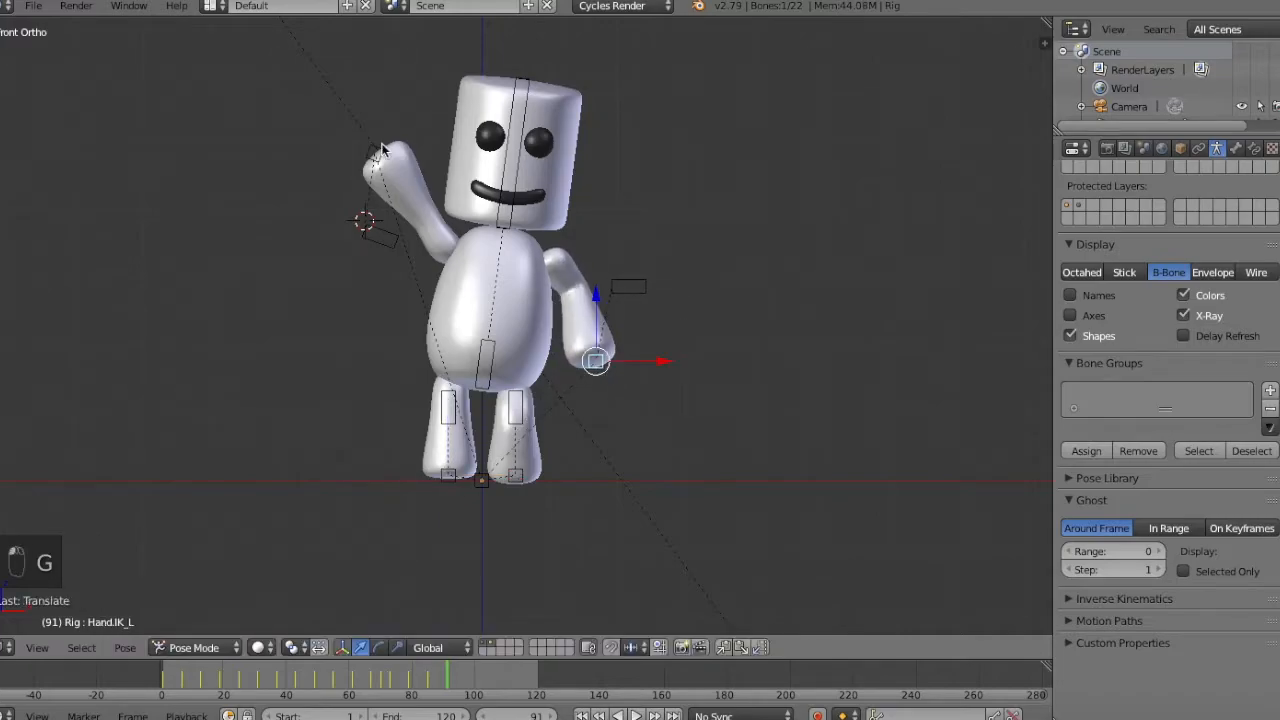
Check the waving pose through the camera and keyframe all bones at frame 91.
key(a)
key(KP_0)
key(a)
key(i)
click(579, 266)
Go to frame 97 and move the raised right hand IK bone inward toward the head.
key(Right)
key(Right)
key(Right)
key(KP_1)
key(a)
key(a)
key(Right)
key(Right)
key(Right)
key(Right)
key(Right)
key(Right)
key(a)
key(a)
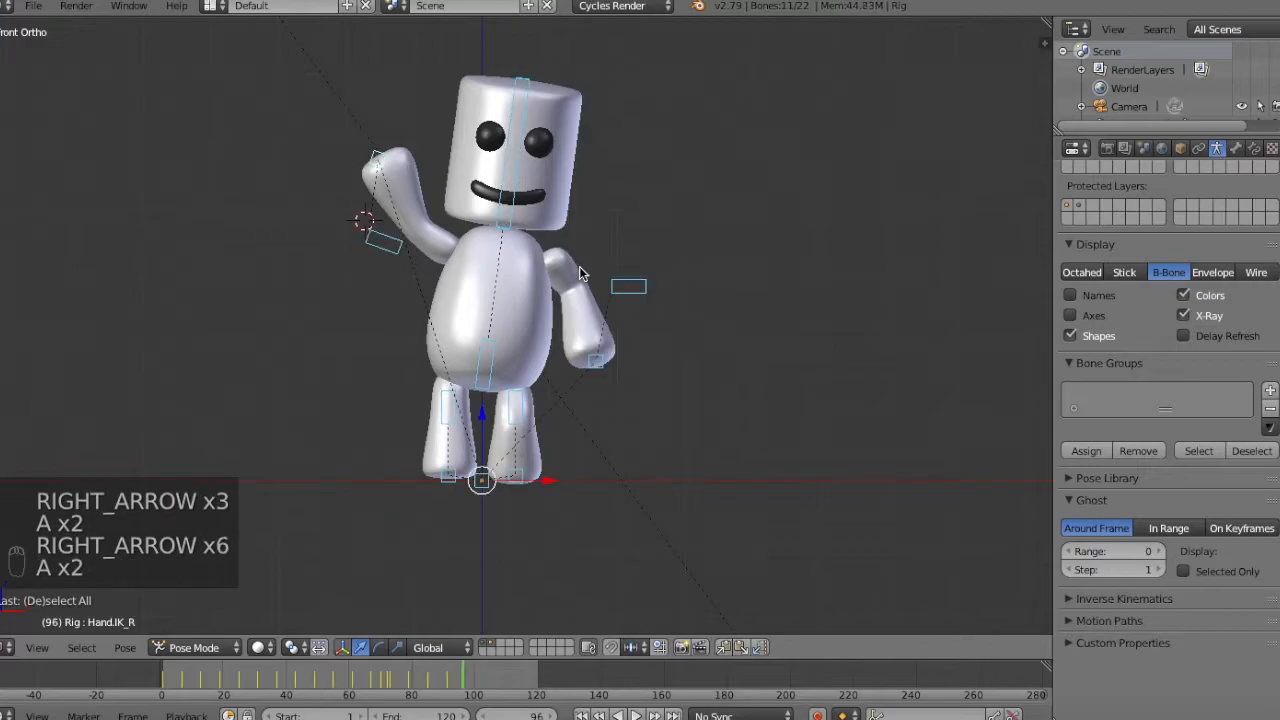
key(Right)
key(Left)
key(Left)
key(Left)
key(Down)
key(Right)
key(Right)
key(Right)
key(Right)
key(Right)
key(Right)
key(Right)
key(Right)
key(Right)
key(Left)
key(Right)
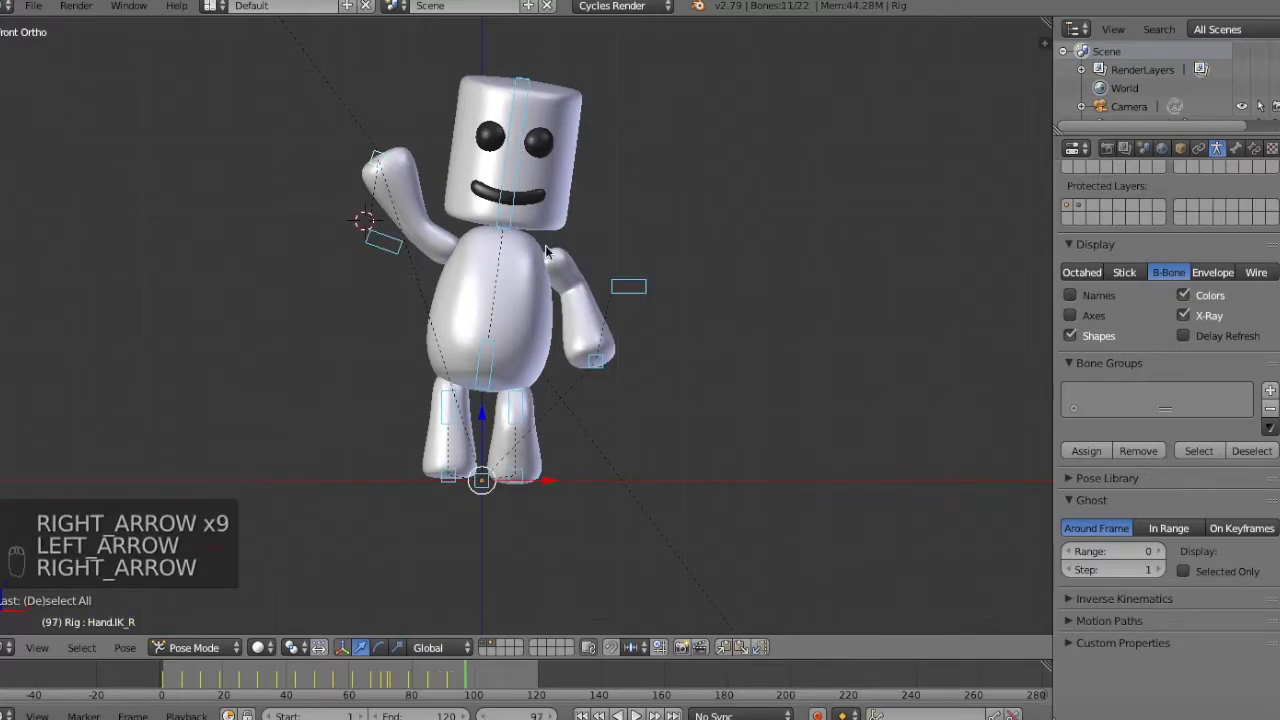
key(g)
key(g)
click(415, 144)
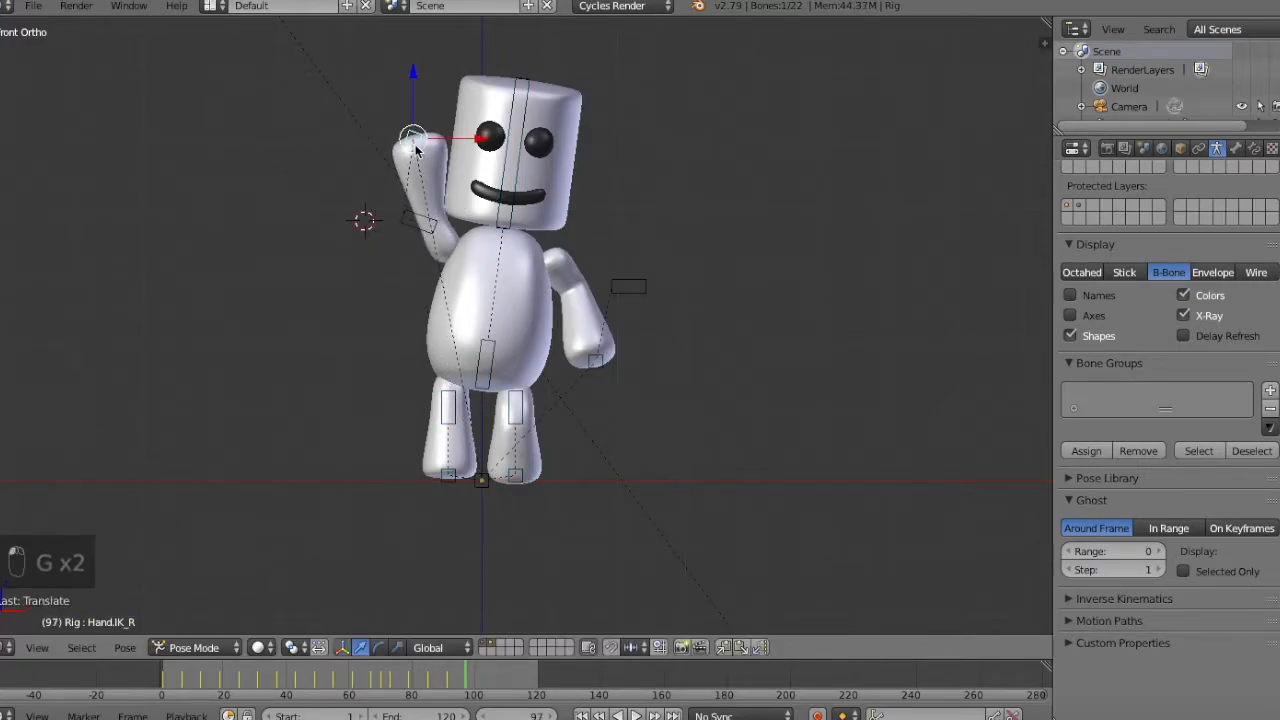
Shift the head IK bone slightly down and away from the raised hand at frame 97.
right_click(518, 173)
key(g)
click(516, 273)
key(r)
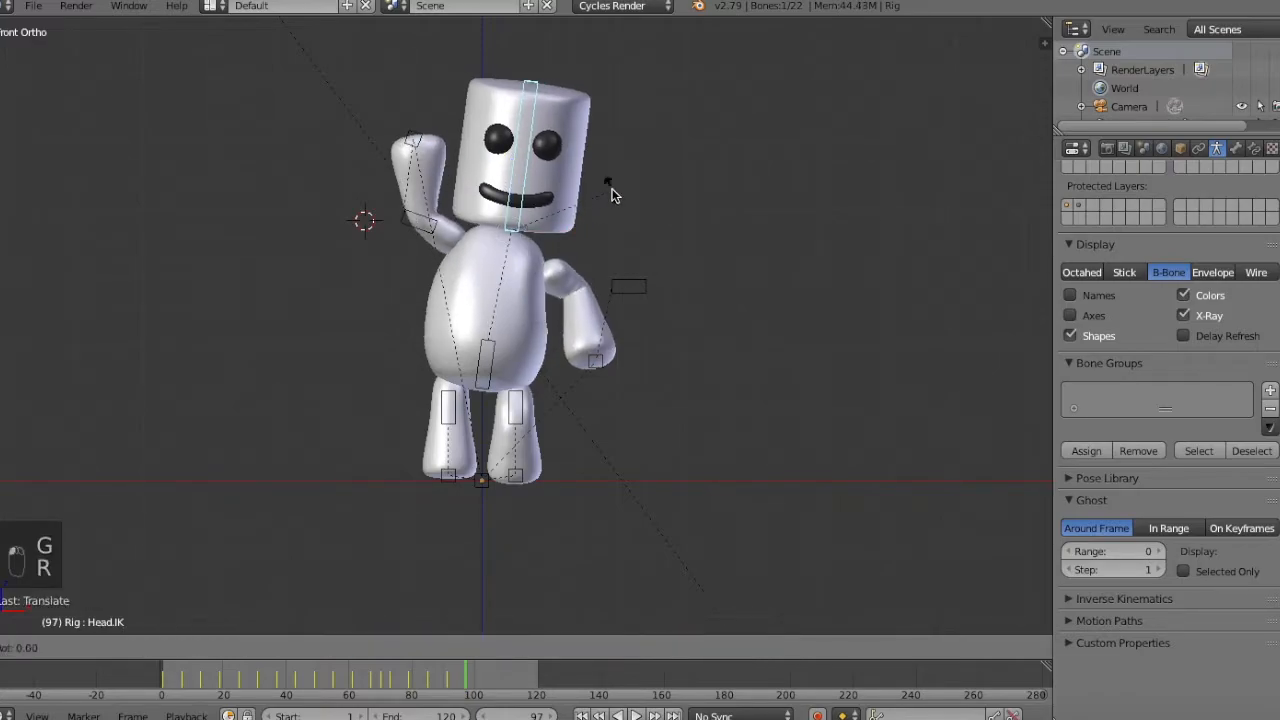
right_click(612, 189)
Rotate the right hand IK bone slightly and keyframe all bones at frame 97.
right_click(418, 136)
key(r)
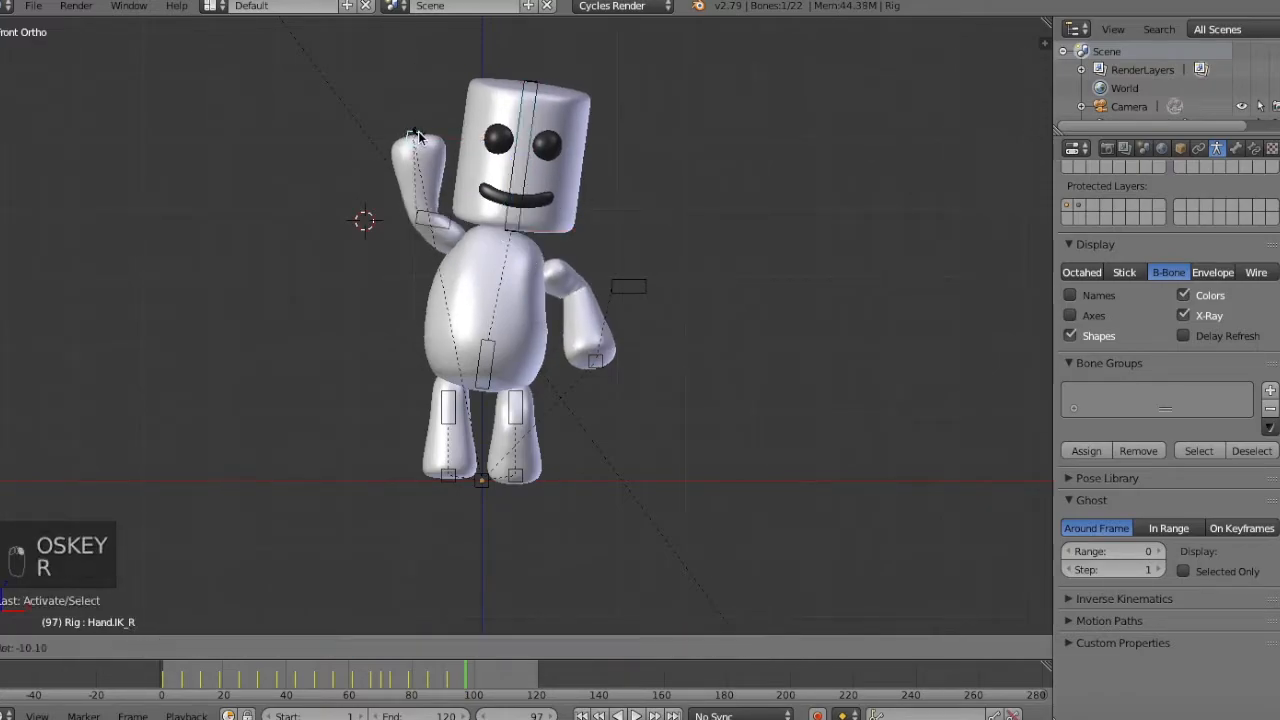
click(418, 136)
key(a)
key(a)
key(a)
key(i)
Scrub through the frames around 97 and compare the neighbouring keyframes to check the waving motion.
key(Left)
key(Left)
key(Left)
key(Left)
key(Left)
key(Left)
key(Left)
key(Left)
key(Left)
key(Left)
key(Right)
key(Right)
key(Right)
key(Right)
key(Right)
key(Right)
key(Right)
key(Right)
key(Right)
key(Down)
key(Up)
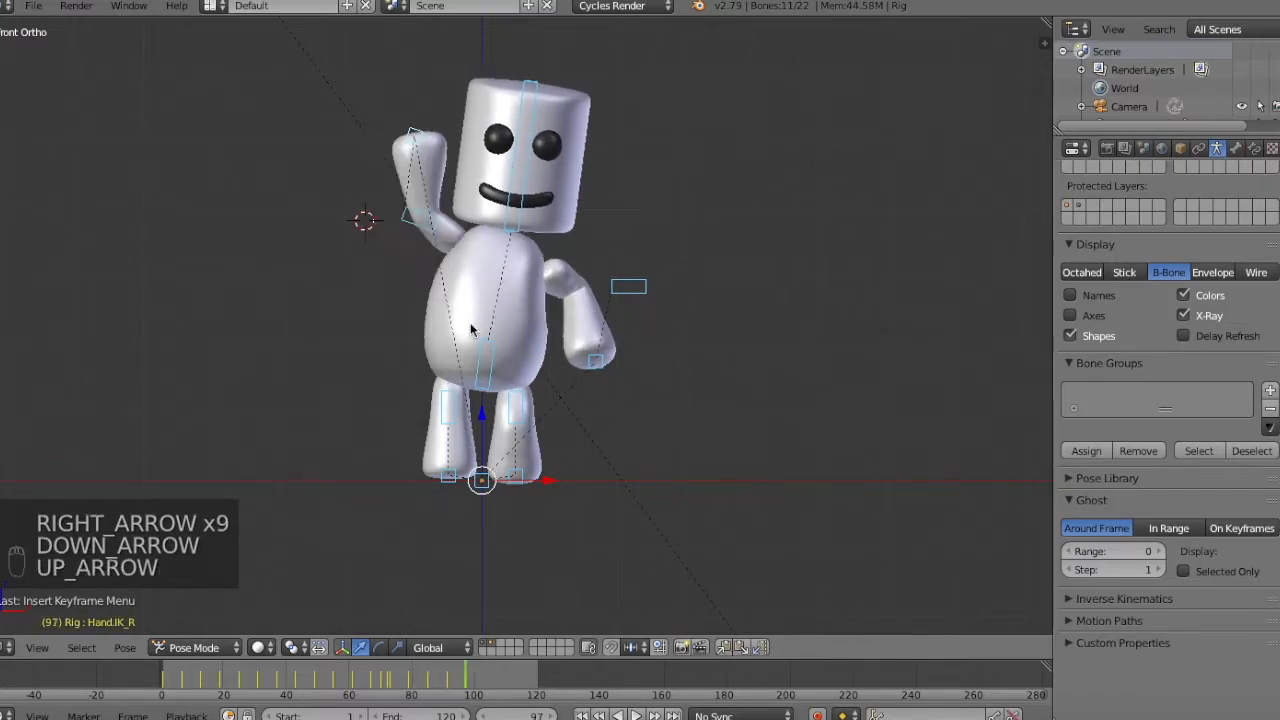
Copy the pose of all bones from the frame 91 keyframe and return to frame 97.
key(Down)
key(ctrl+c)
key(Up)
Reposition the left hand IK bone at frame 97 and keyframe all bones again.
right_click(597, 368)
key(g)
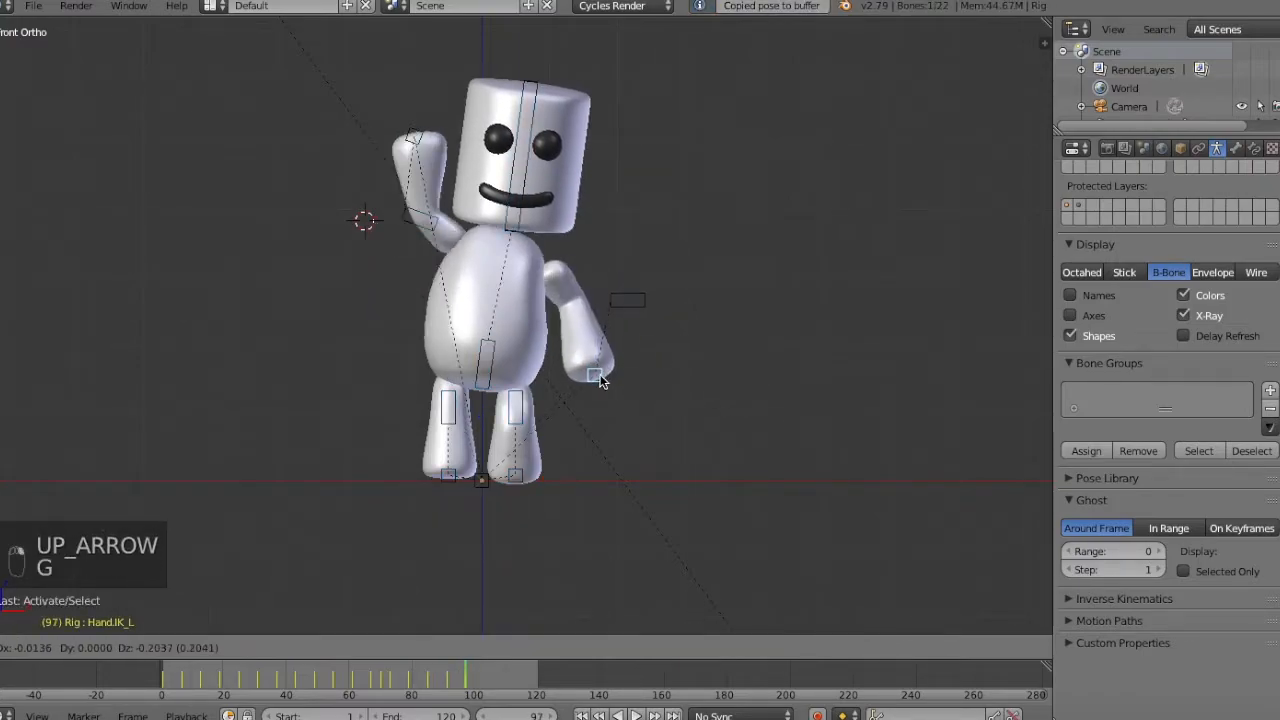
click(626, 305)
key(a)
key(a)
key(a)
key(i)
click(727, 271)
Go to frame 88 and move the right hand IK bone down and outward from the body.
key(Down)
key(Down)
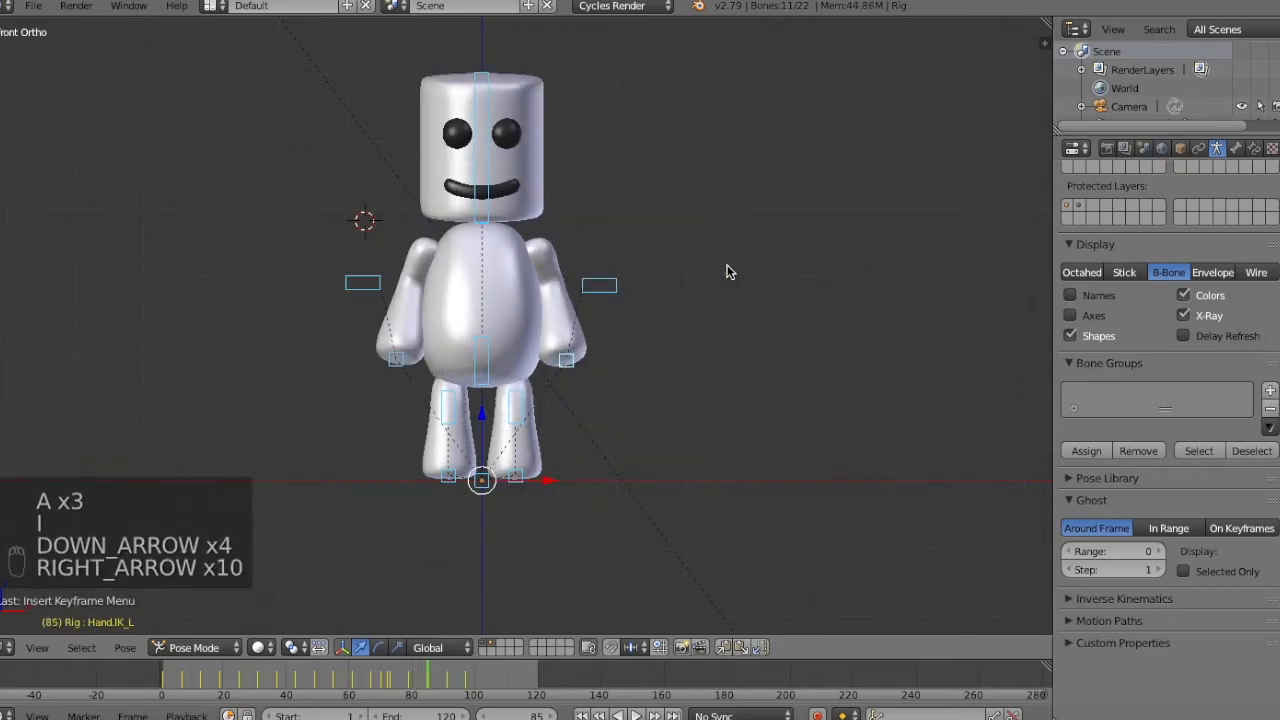
key(Right)
key(Right)
key(Right)
key(Right)
key(Right)
key(Right)
key(Right)
key(Right)
key(Right)
key(Right)
key(Right)
key(Left)
key(Left)
key(Left)
key(Left)
key(Left)
key(Left)
key(Left)
key(Left)
key(Right)
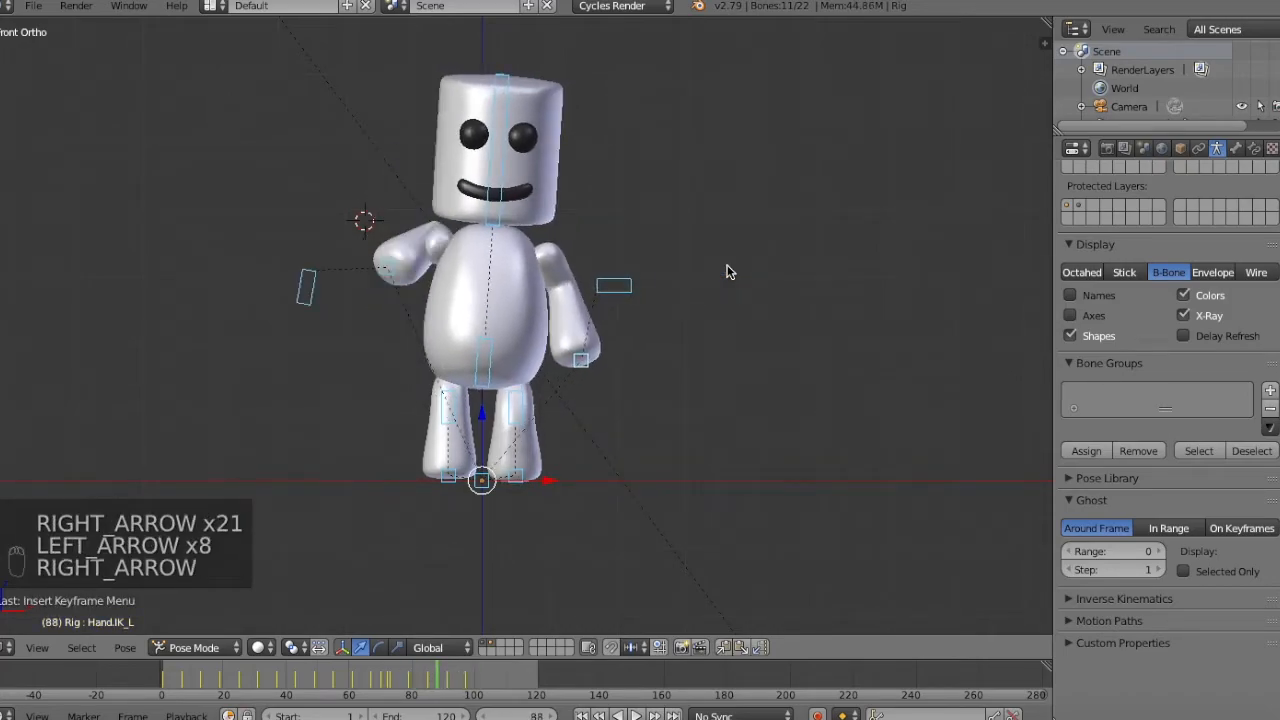
right_click(385, 277)
key(g)
key(g)
click(378, 330)
Keyframe all bones at frame 88.
key(a)
key(a)
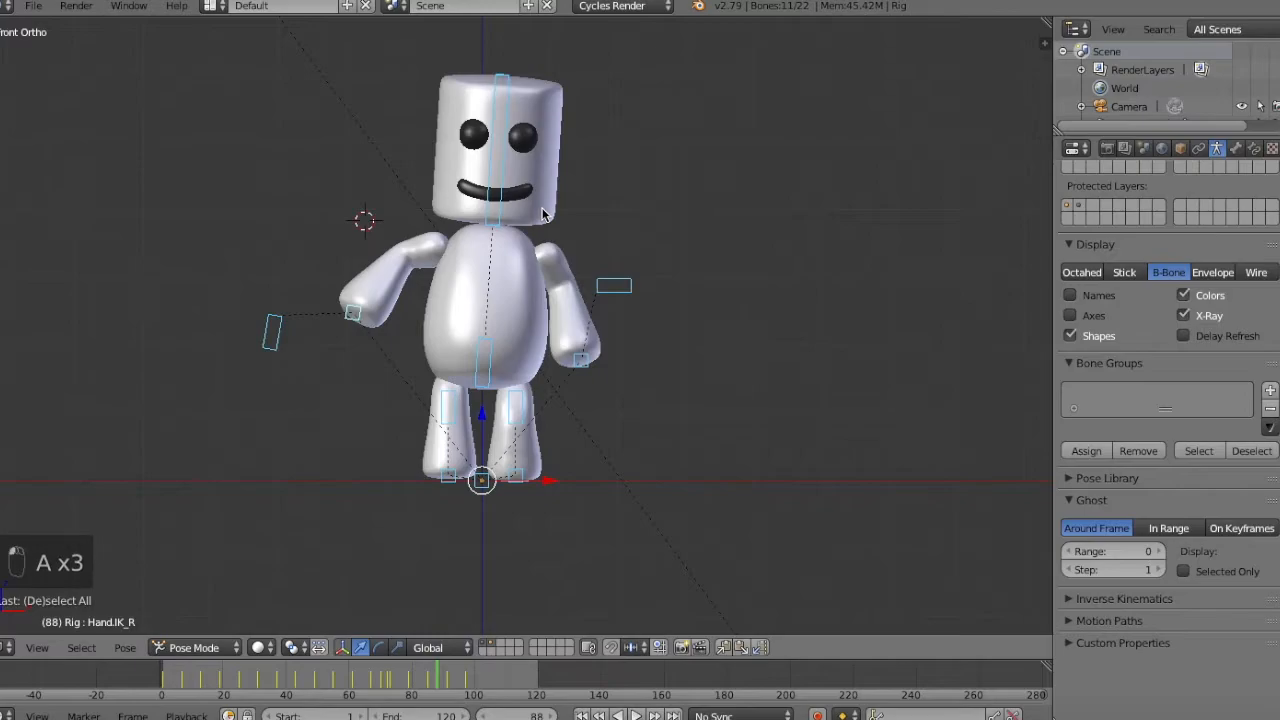
key(i)
click(542, 208)
Scrub through the frames around 88 from the front and the side to check how the right arm rises.
key(Left)
key(Left)
key(Left)
key(Left)
key(Right)
key(Right)
key(Right)
key(Right)
key(Right)
key(Right)
key(Right)
key(Right)
key(Right)
key(Right)
key(Left)
key(Left)
key(Left)
key(Left)
middle_drag(542, 214, 727, 304)
key(Right)
key(Left)
key(Right)
click(472, 474)
Move the right elbow IK bone up and farther behind the body at frame 88.
key(Left)
right_click(472, 475)
key(g)
click(410, 403)
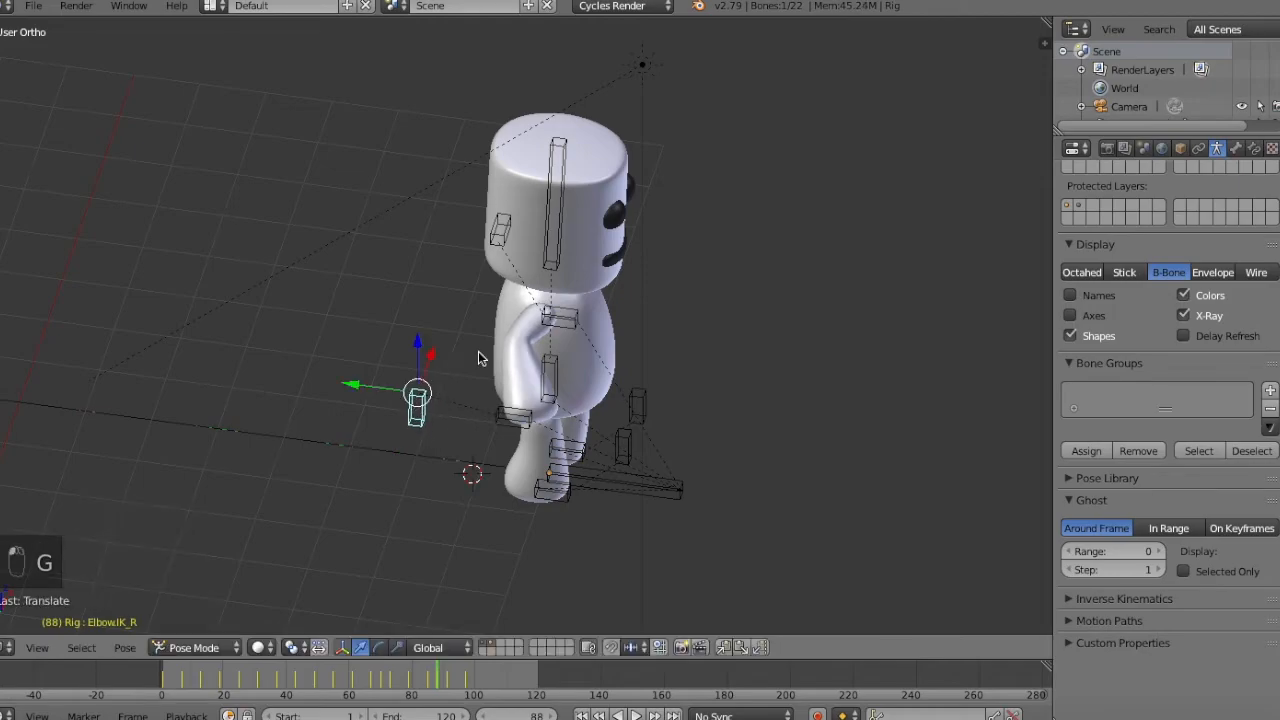
Keyframe the right elbow IK bone at frame 88 and step through the neighbouring frames to check the arm's motion.
key(i)
click(420, 400)
key(Right)
key(Right)
key(Right)
key(Right)
key(Left)
key(Left)
key(Left)
key(Left)
key(Right)
key(Right)
key(Right)
key(Right)
key(Right)
key(Up)
key(Down)
Reposition the right hand IK bone at frame 91 so the hand is raised out to the side of the head.
right_click(560, 290)
key(g)
click(538, 275)
middle_drag(538, 275, 430, 305)
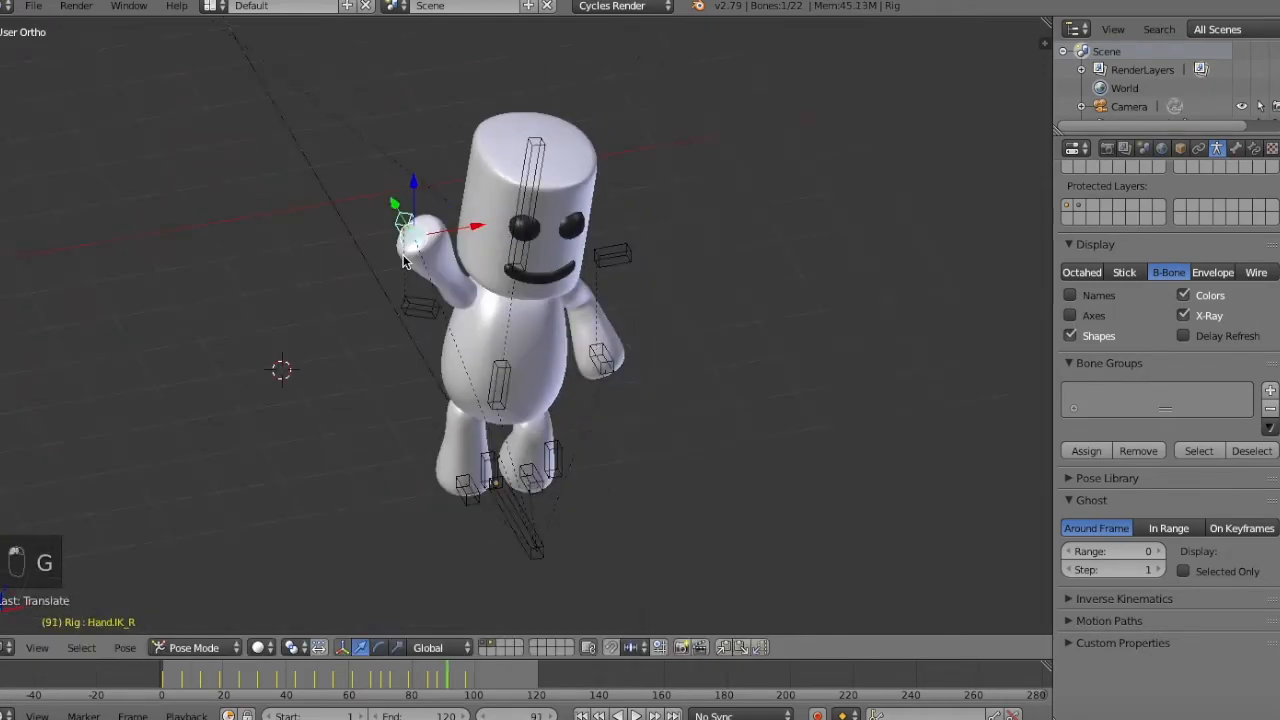
key(KP_3)
key(KP_1)
key(g)
click(454, 237)
Select all bones and keyframe the pose at frame 91.
key(a)
key(a)
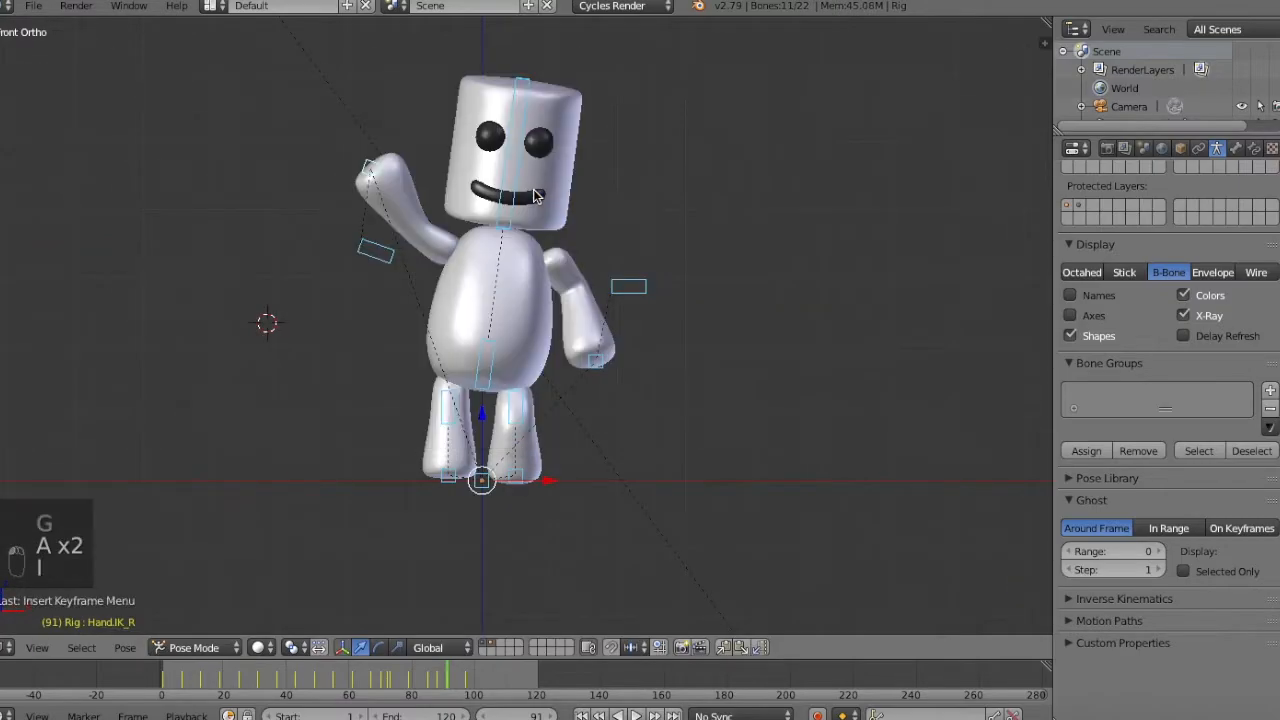
key(i)
click(535, 197)
Step through the frames between 91 and 97 from the side to check how the right hand moves.
middle_drag(535, 197, 707, 264)
key(Right)
key(Right)
key(Right)
key(Right)
key(Right)
key(Right)
key(Right)
key(Left)
key(Down)
key(Left)
key(Up)
key(Up)
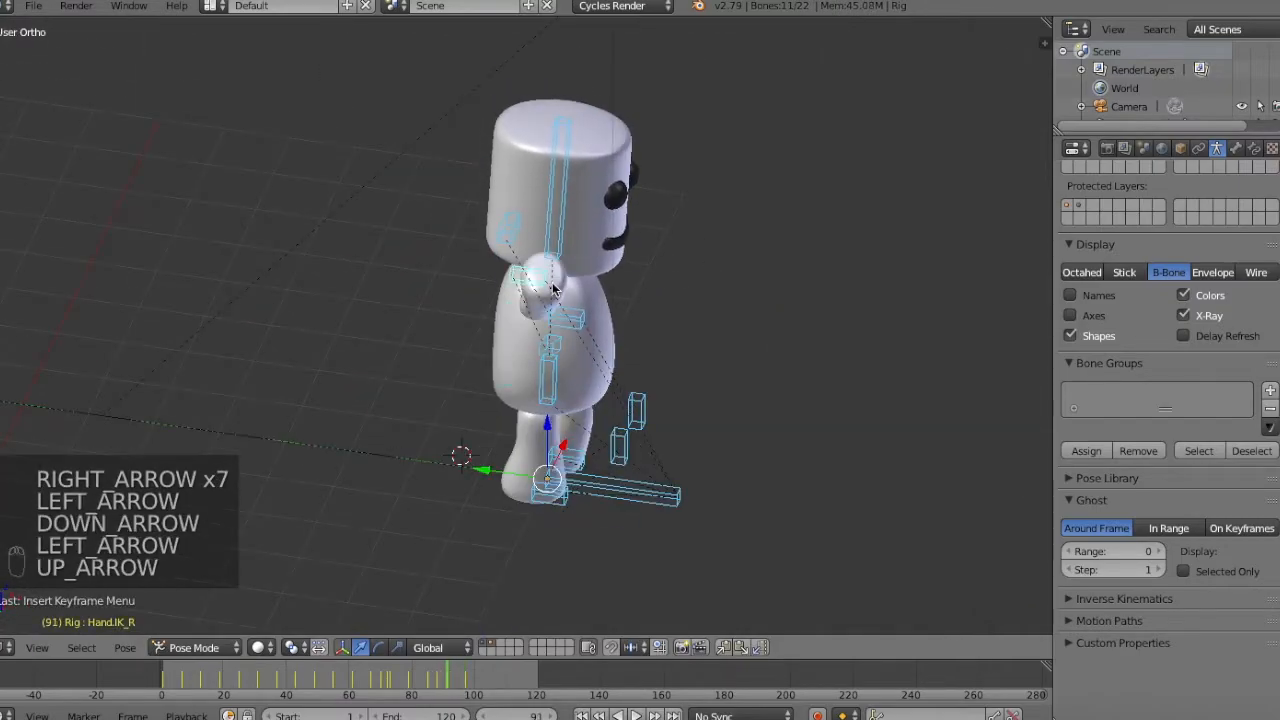
Delete the right hand IK bone's location, rotation and scale keyframes at frame 97.
right_click(515, 234)
key(KP_3)
key(KP_1)
key(n)
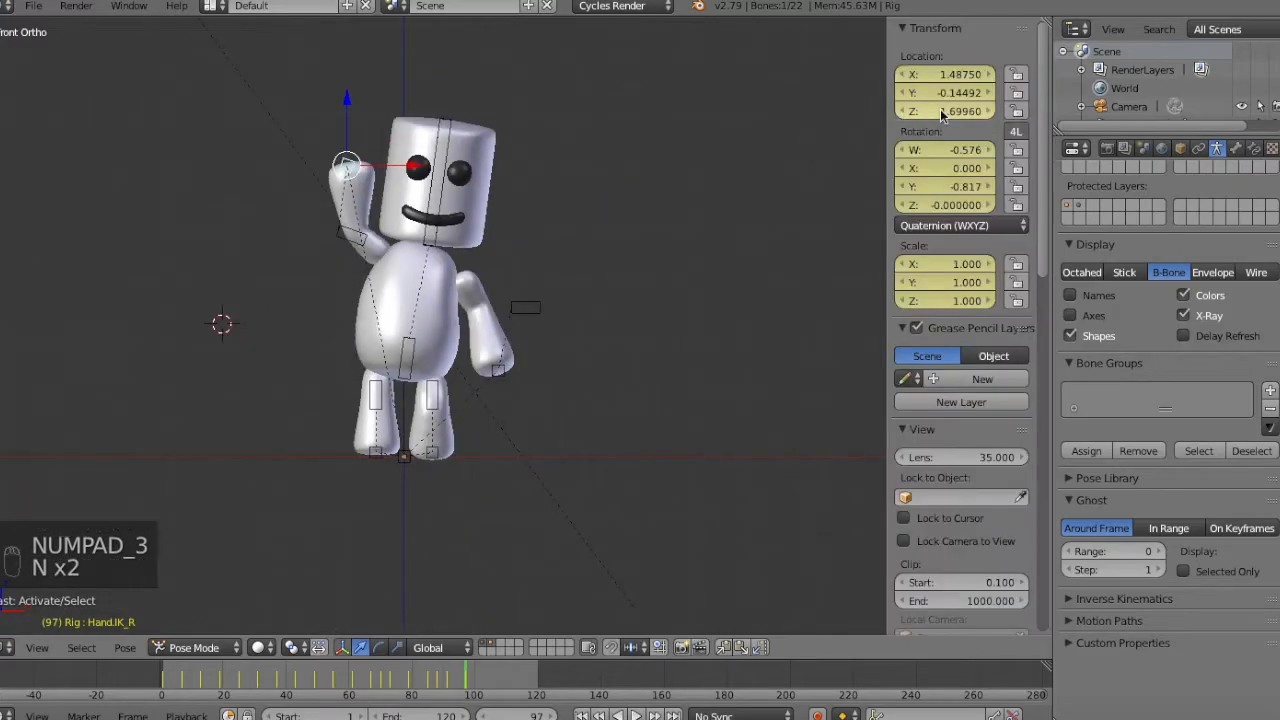
key(alt+i)
key(alt+i)
key(alt+i)
key(alt+i)
key(alt+i)
key(alt+i)
key(alt+i)
key(alt+i)
key(alt+i)
key(alt+i)
key(n)
At frame 97, move the right hand IK bone up and in toward the head, and keyframe it.
key(Down)
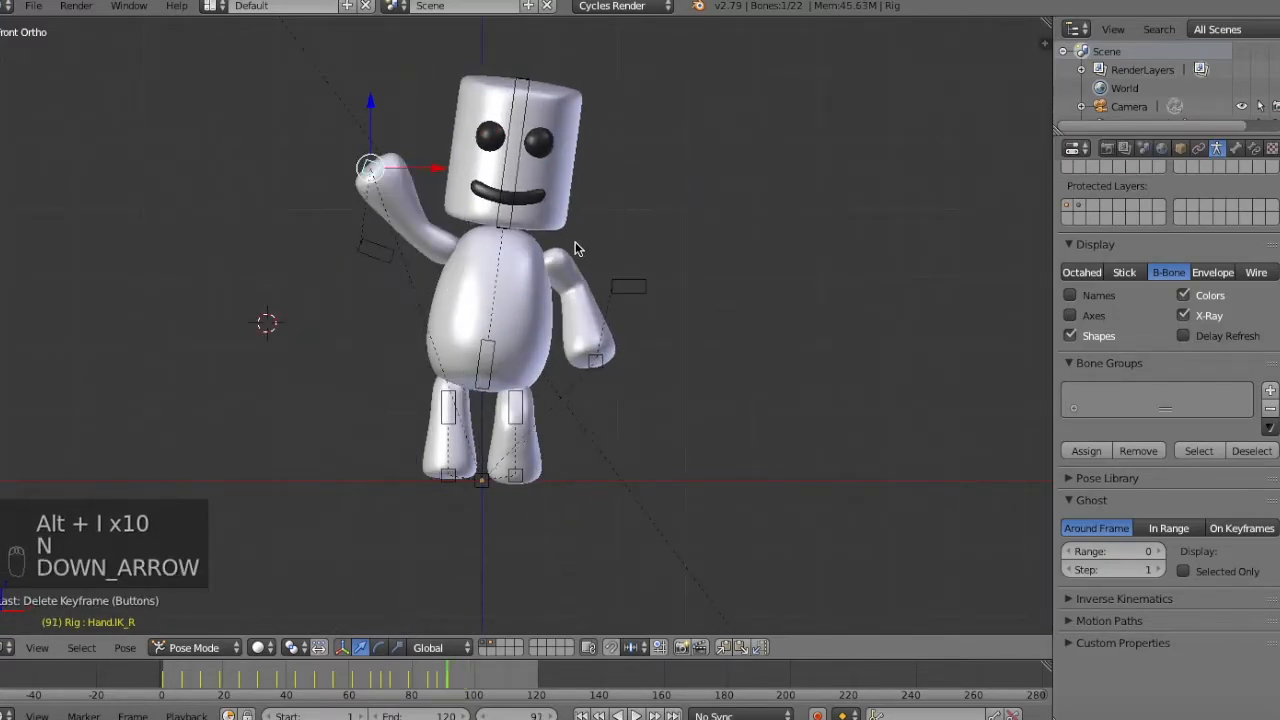
key(Up)
key(Right)
key(Right)
key(Right)
key(Right)
key(Right)
key(Right)
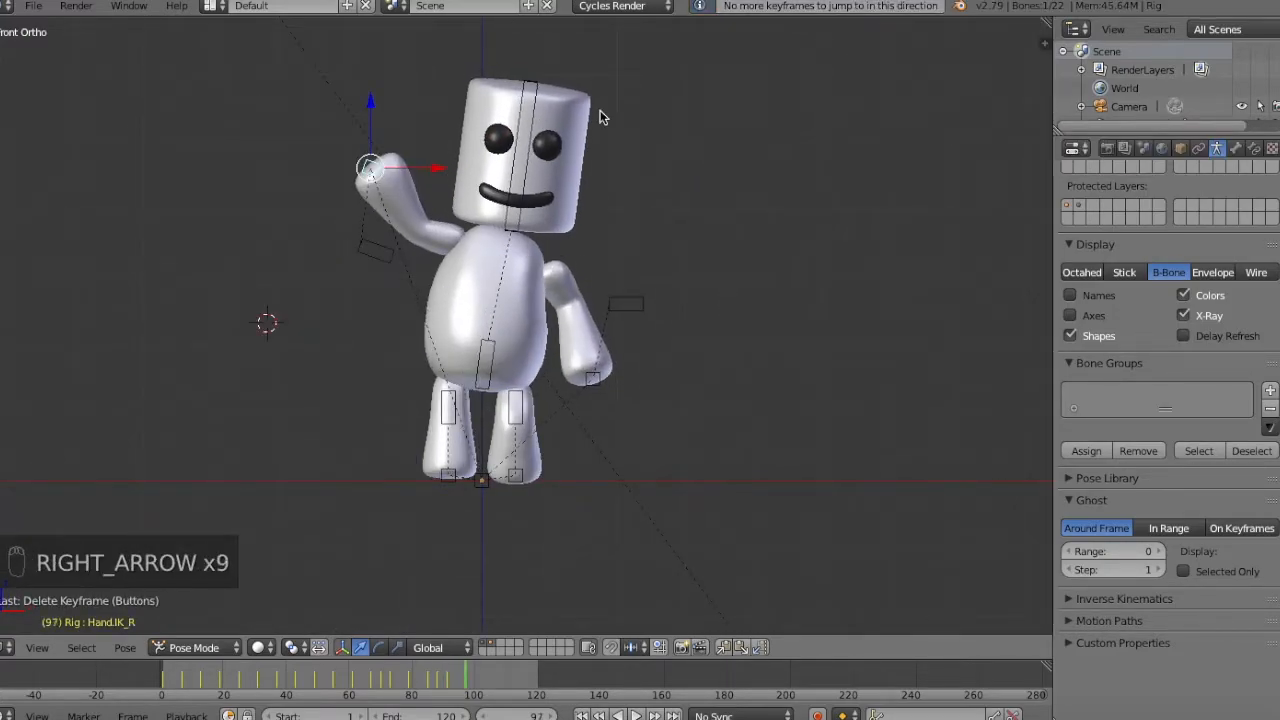
key(g)
click(452, 130)
key(i)
click(455, 138)
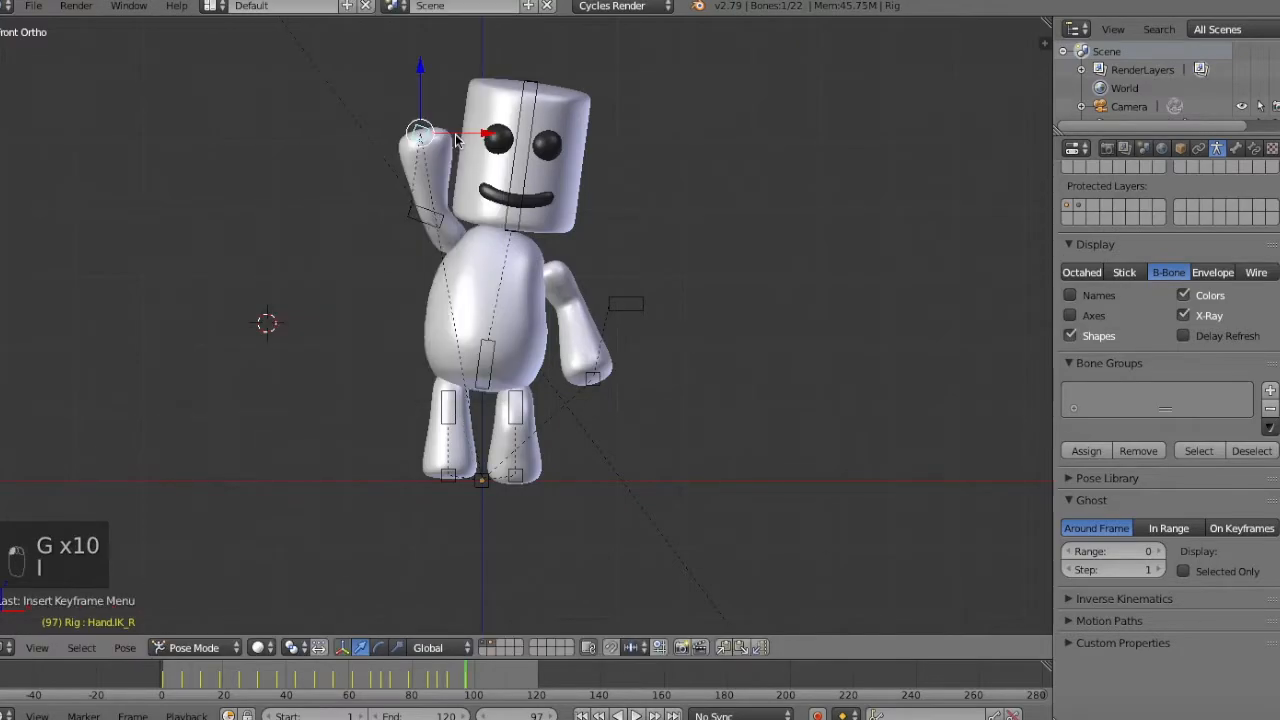
Check the wave between frames 91 and 97, and copy the pose of all bones at frame 91.
key(Left)
key(Left)
key(Left)
key(Left)
key(Left)
key(Left)
key(Left)
key(Left)
key(Left)
key(Right)
key(Right)
key(Right)
key(Up)
key(a)
key(a)
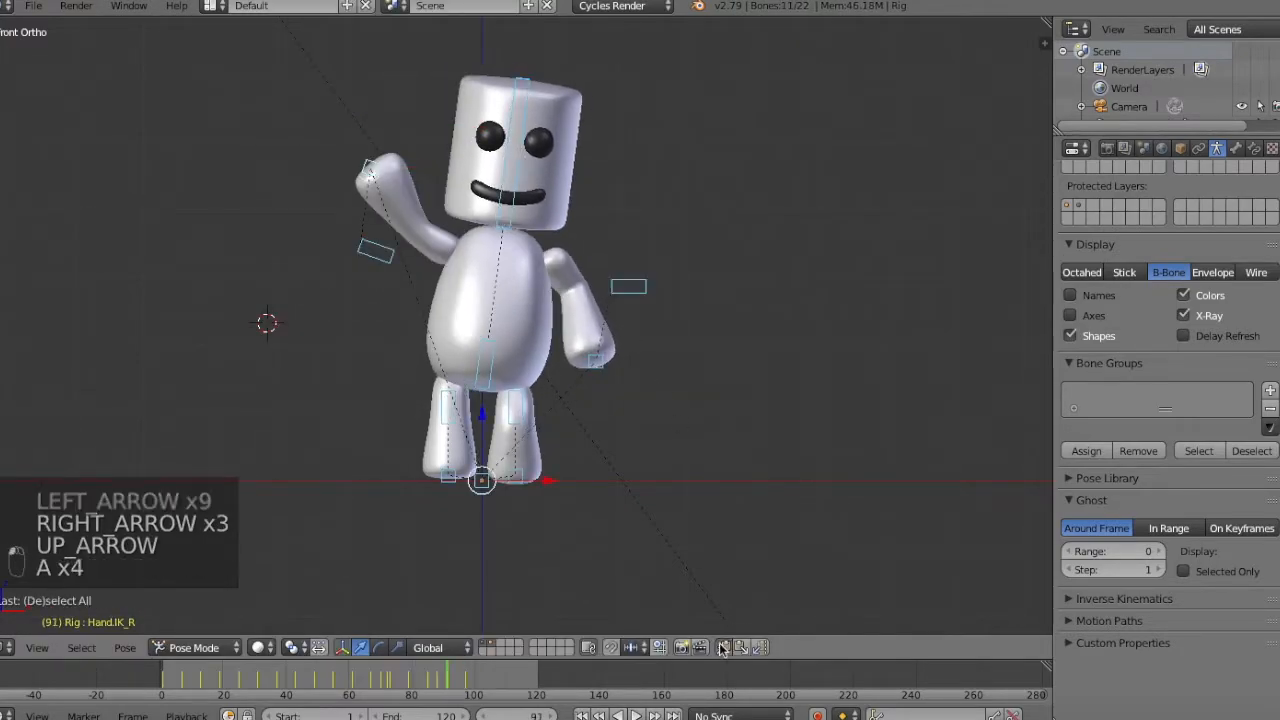
click(722, 648)
Paste the copied pose onto all bones at frame 103 and keyframe it.
key(Right)
key(Right)
key(Right)
key(Right)
key(Right)
key(Right)
key(Right)
key(Right)
key(Down)
key(Right)
key(Right)
key(Right)
key(Right)
key(Right)
key(Right)
key(Right)
key(Right)
key(Right)
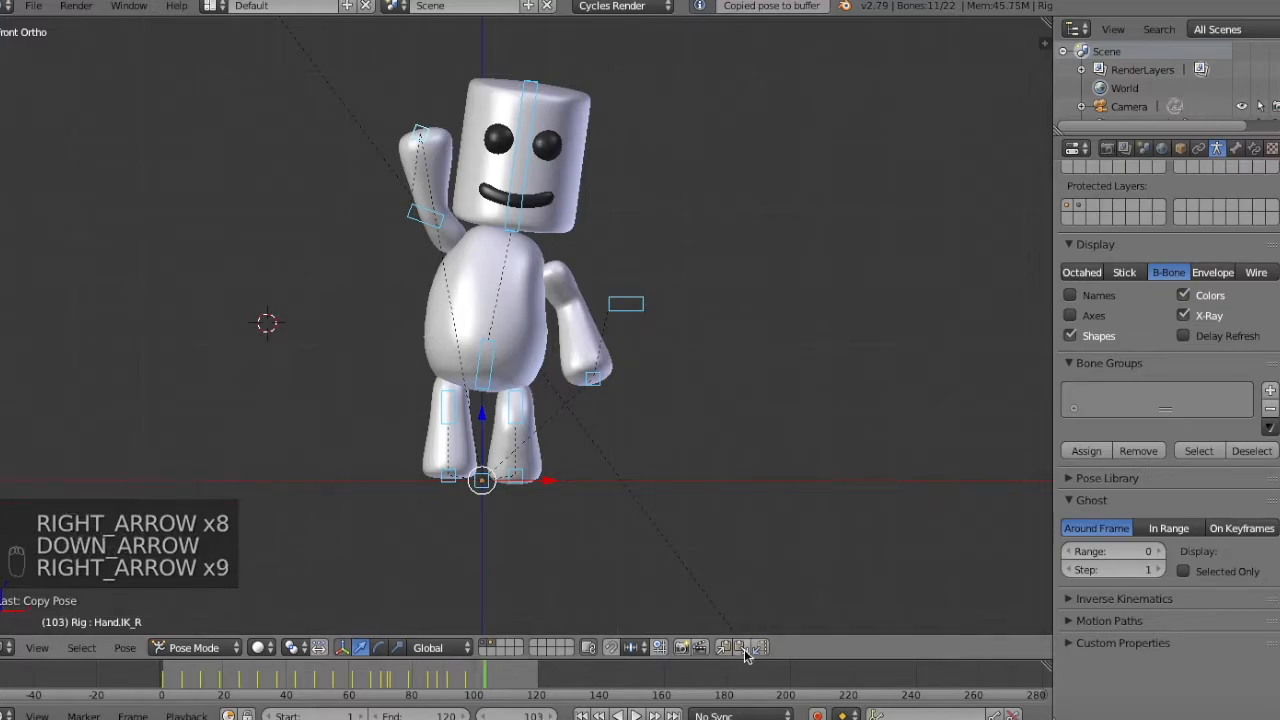
click(743, 650)
key(i)
click(752, 359)
key(Down)
click(742, 648)
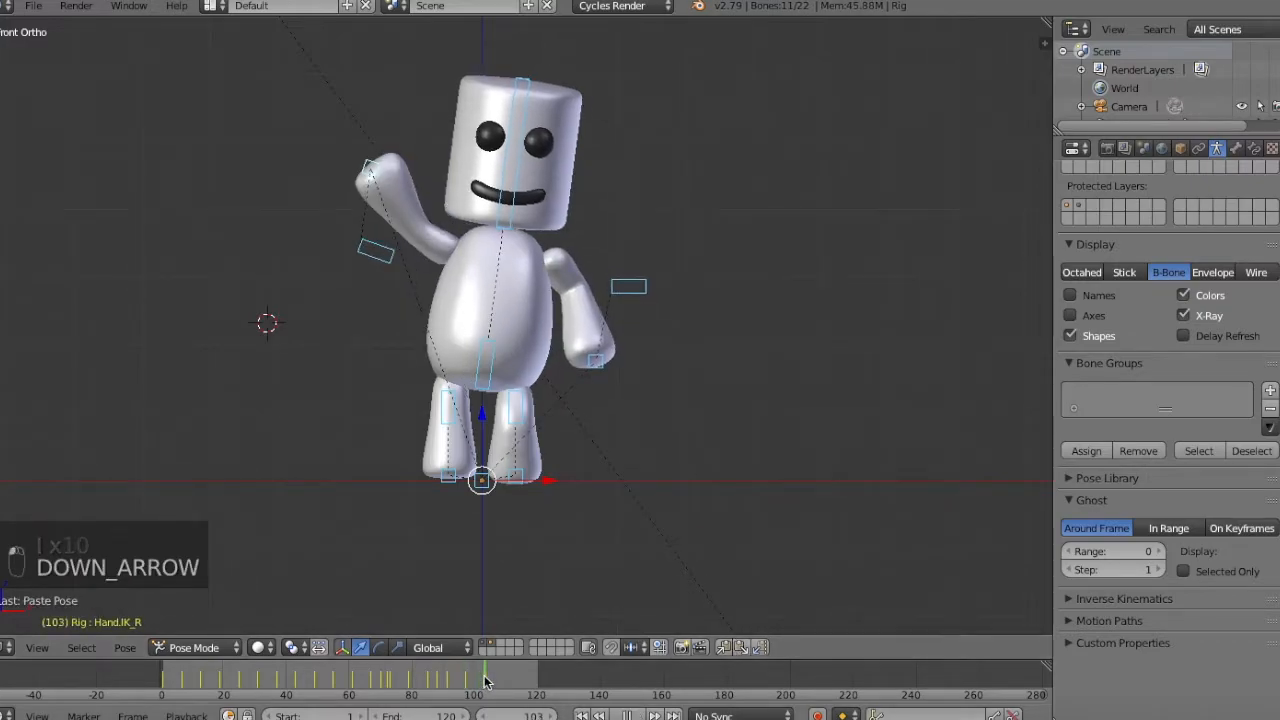
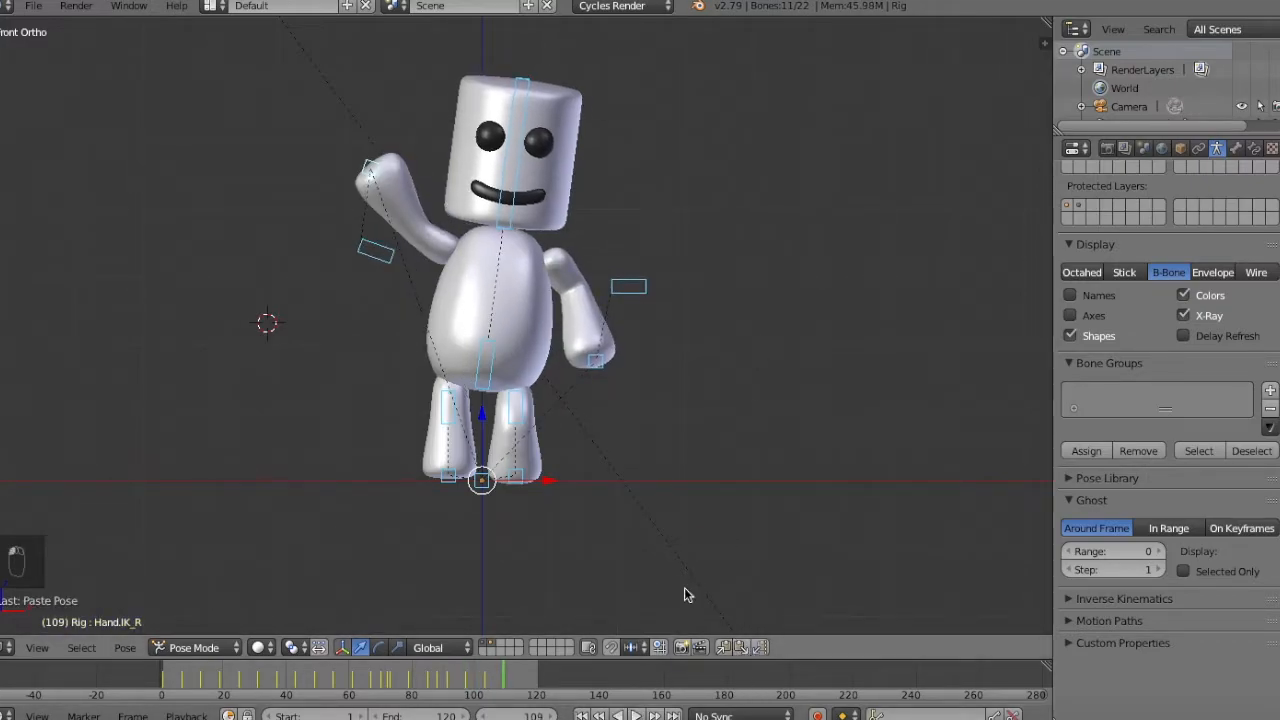
Copy the pose of all bones at frame 97, paste it at frame 109 and keyframe it.
key(Down)
click(724, 648)
click(504, 676)
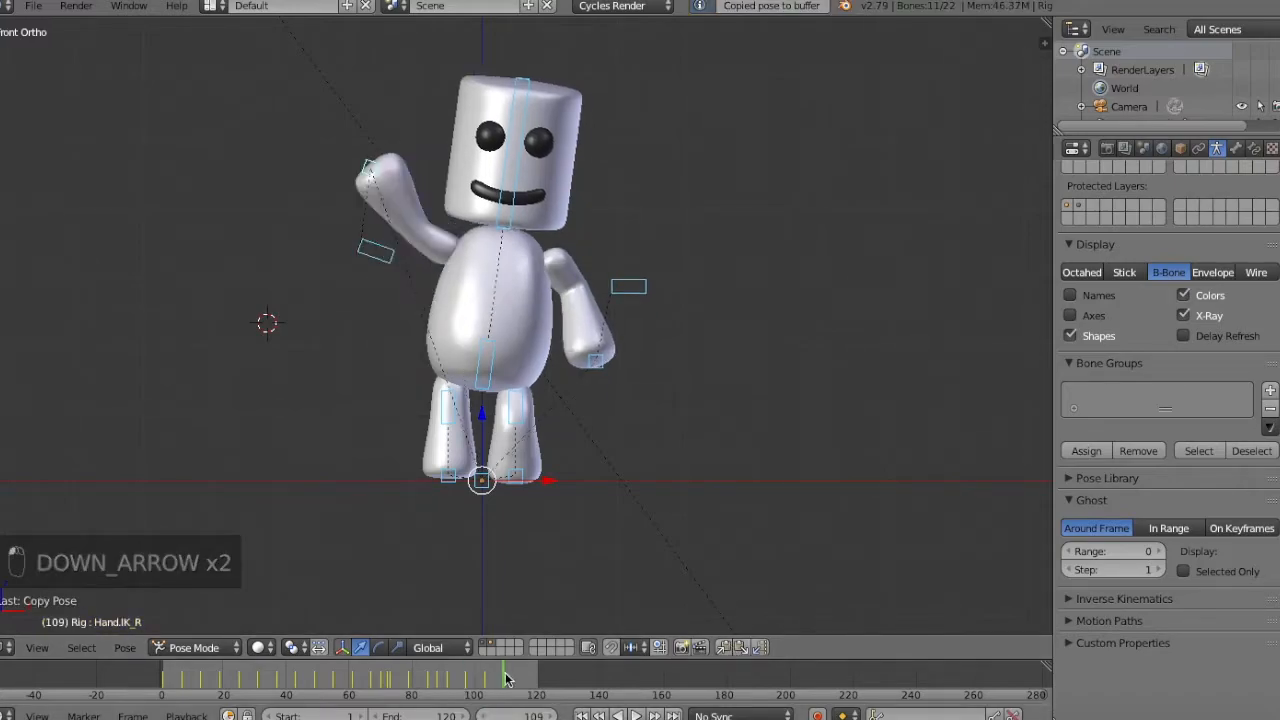
click(745, 651)
key(i)
click(817, 217)
Copy the pose of all bones at frame 103, paste it at frame 115, keyframe it and deselect the bones.
key(Down)
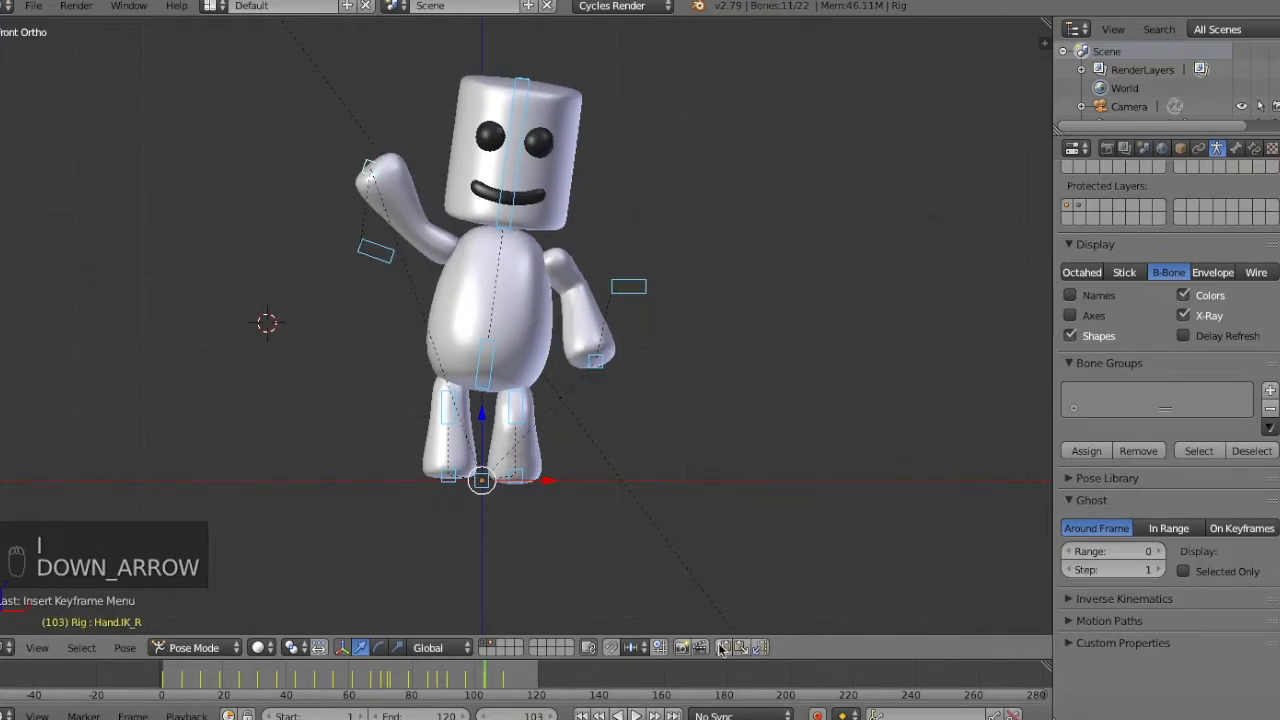
key(Up)
click(527, 716)
text(1)
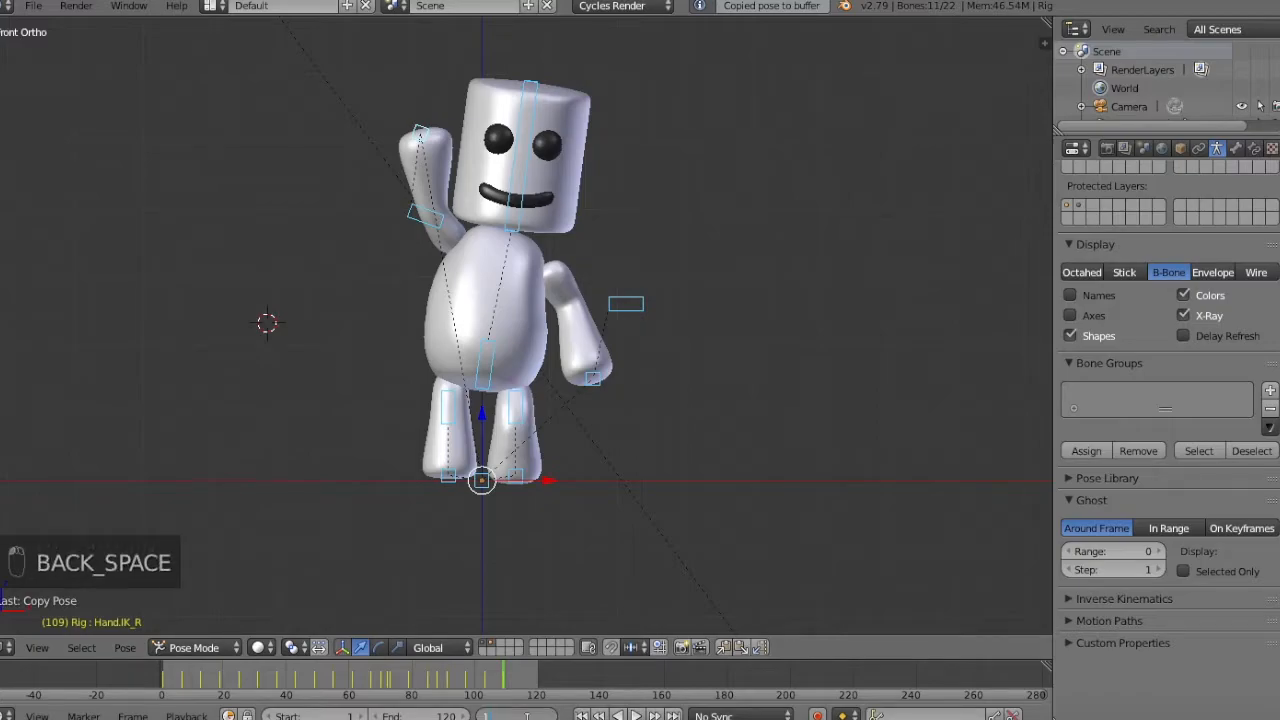
text(15)
key(Return)
click(742, 649)
key(i)
click(747, 277)
key(a)
key(a)
key(a)
key(a)
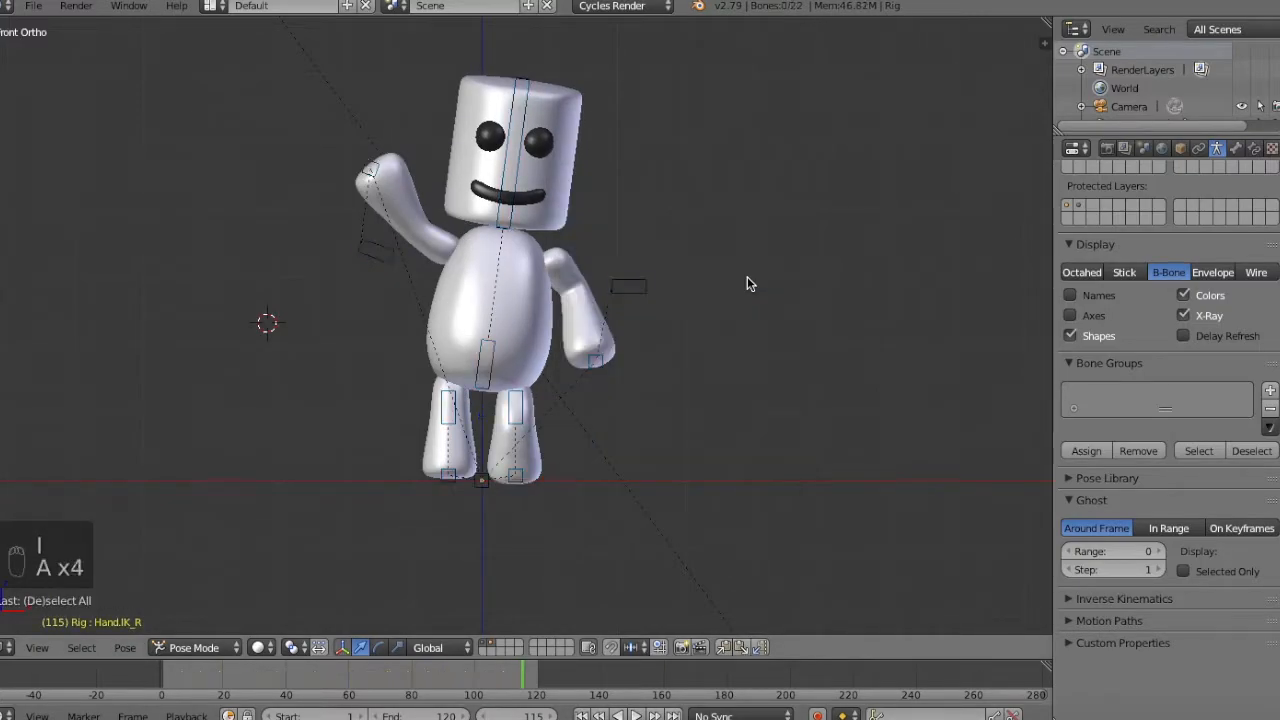
Play the whole animation from the start and check the walk and wave in perspective and through the camera.
middle_drag(680, 455, 740, 514)
click(582, 715)
click(637, 715)
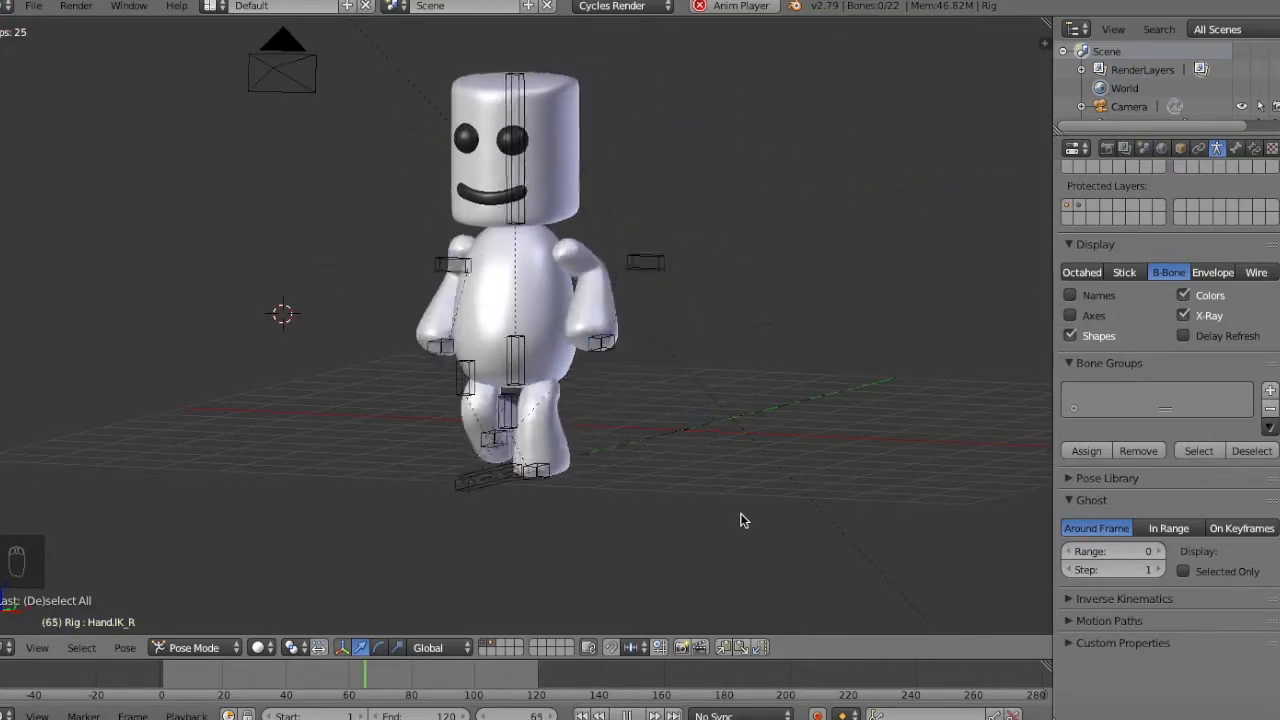
key(KP_0)
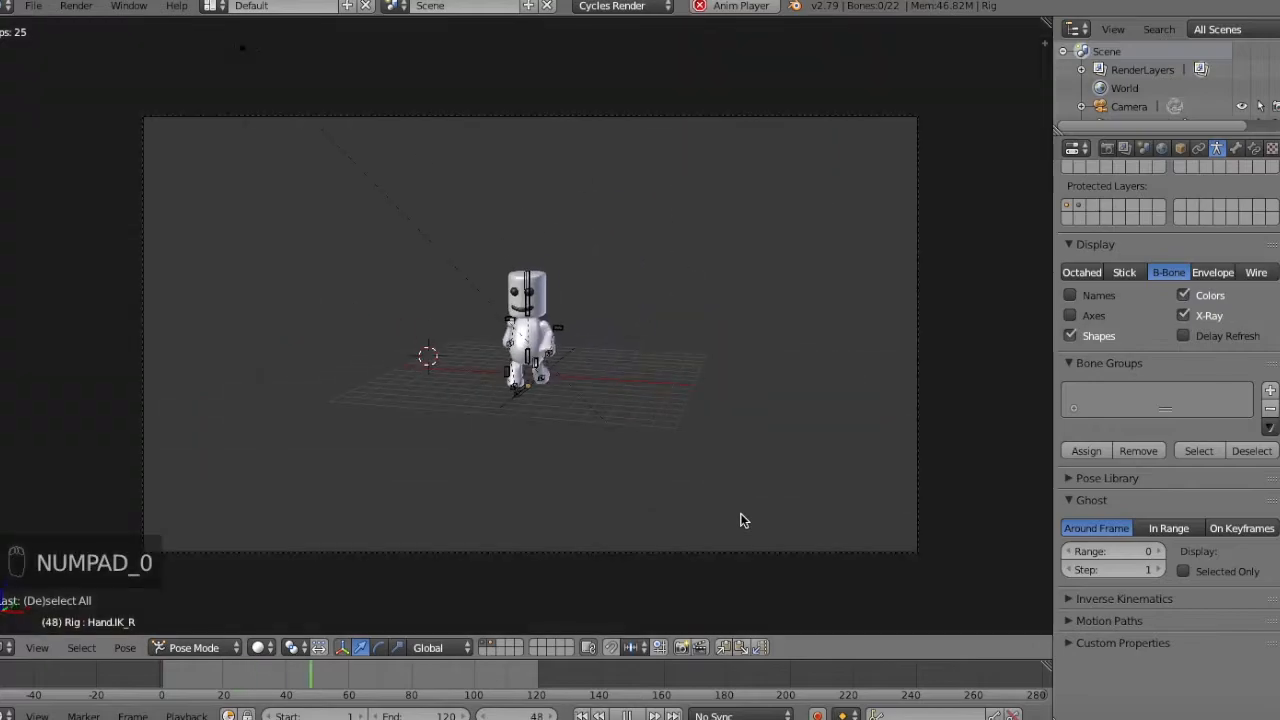
click(627, 715)
Select the camera and rotate it slightly to reframe the character in the camera view.
key(KP_1)
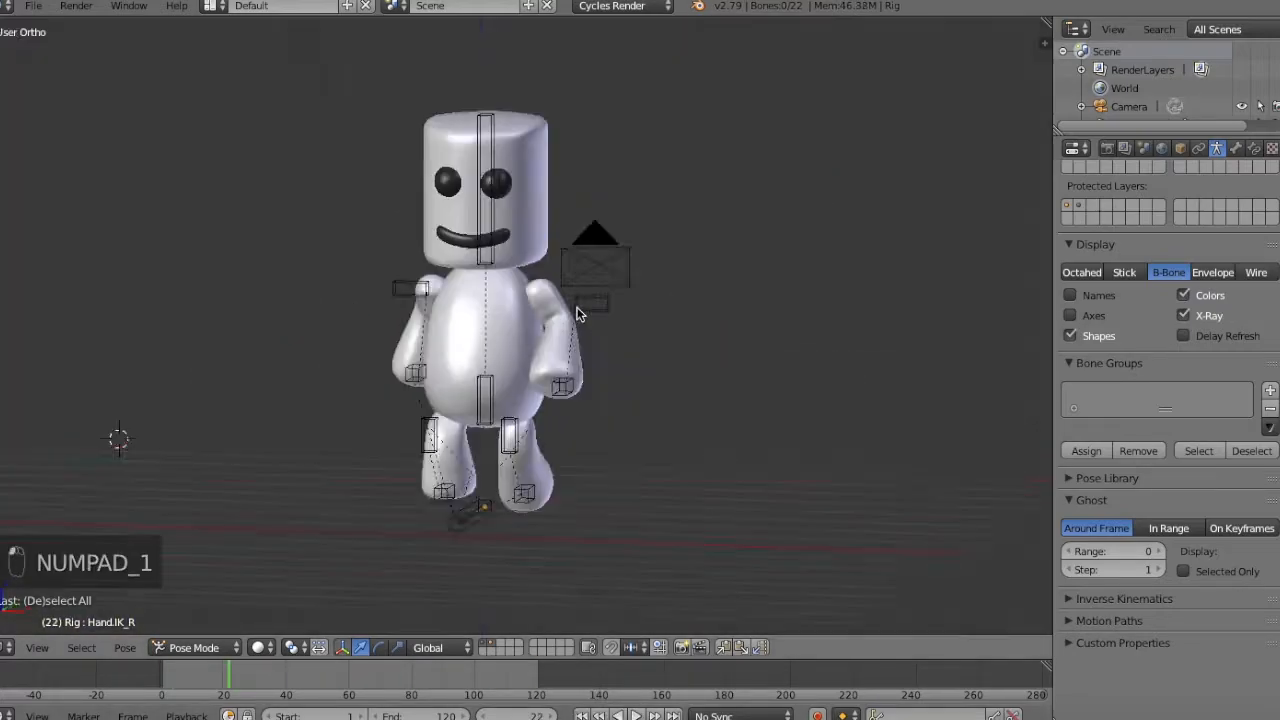
right_click(492, 382)
middle_drag(486, 391, 512, 377)
right_click(591, 330)
key(KP_0)
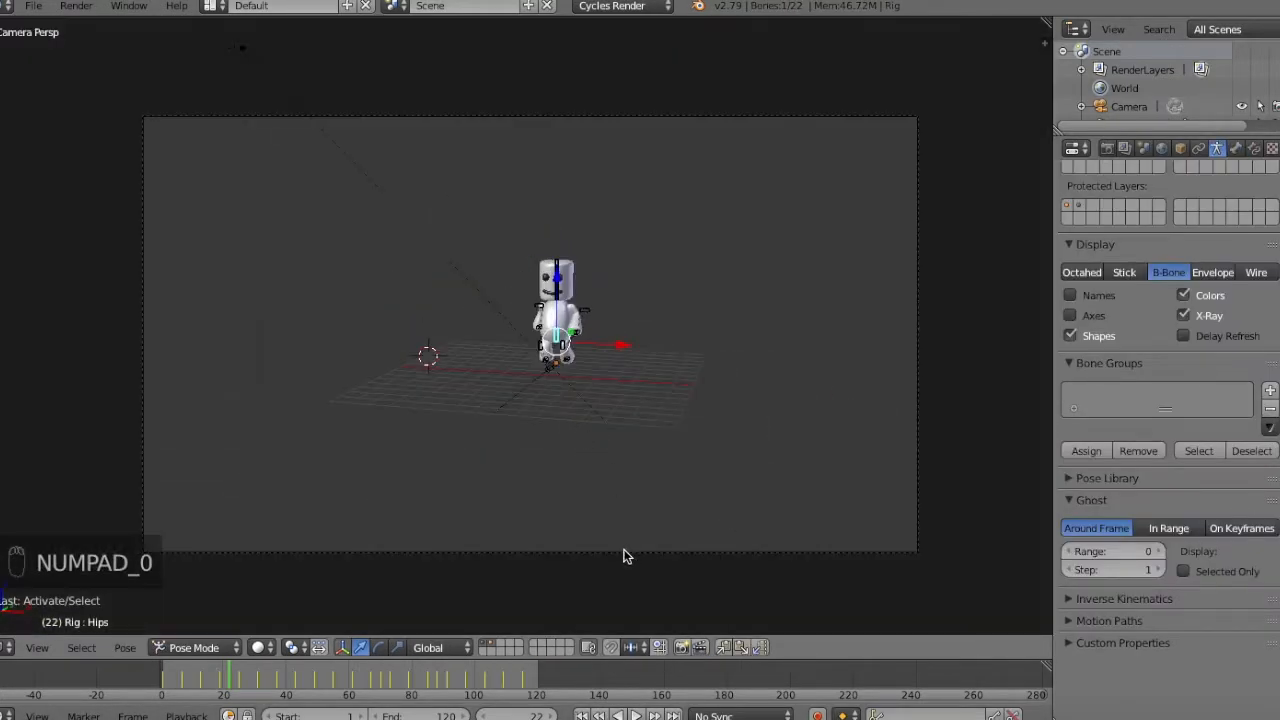
right_click(624, 551)
key(g)
key(r)
click(872, 346)
key(KP_1)
middle_drag(575, 462, 621, 436)
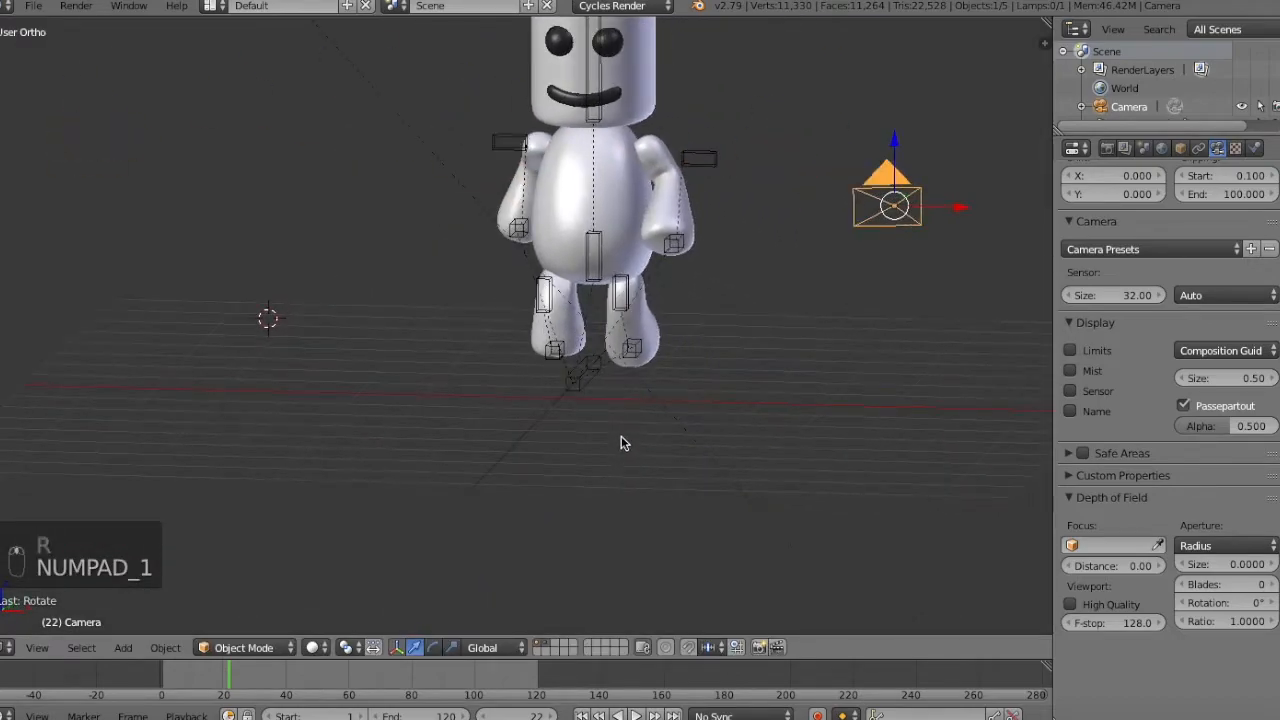
At frame 85, rotate the Main bone about 15 degrees around global Z toward the camera and keyframe it.
right_click(588, 370)
key(Up)
key(Up)
key(Up)
key(Up)
key(Up)
key(Up)
key(Up)
key(Up)
key(Up)
key(Up)
key(Up)
key(Up)
key(Up)
key(Up)
key(Up)
key(Up)
key(Up)
key(Up)
key(Up)
key(Up)
key(Up)
key(Up)
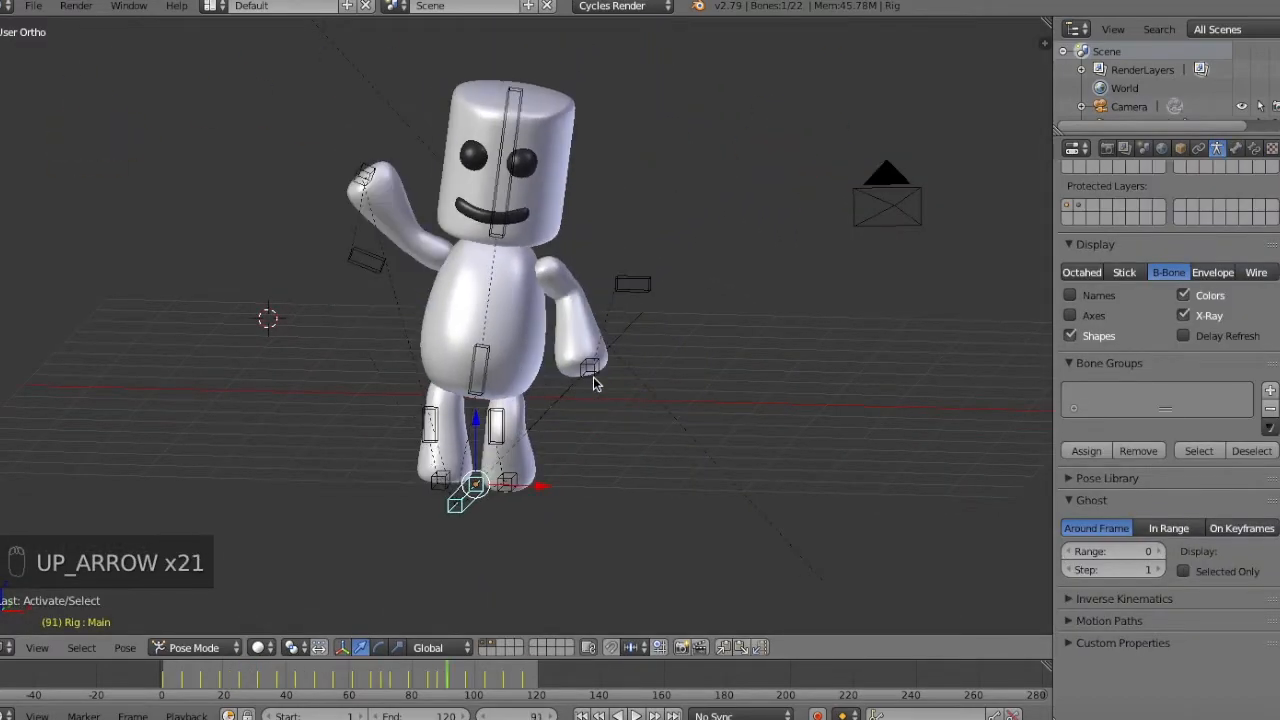
key(Down)
key(Down)
key(Down)
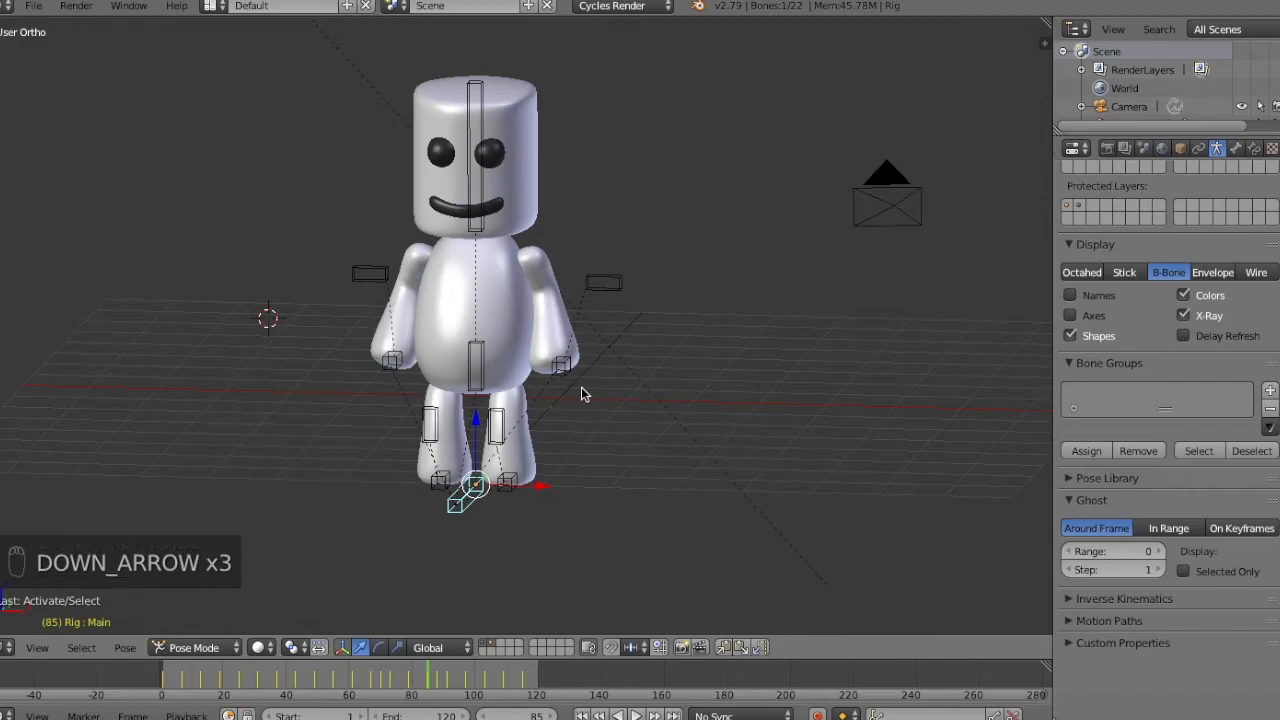
key(Down)
key(Up)
key(KP_0)
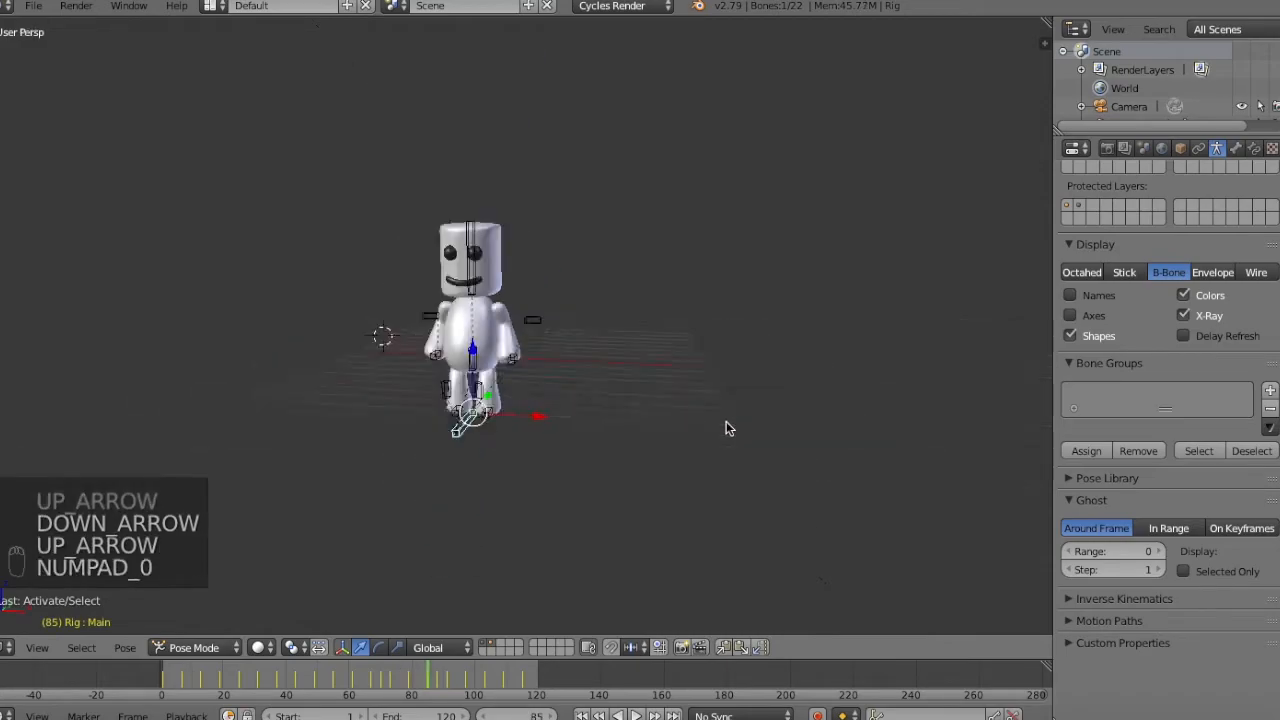
key(r)
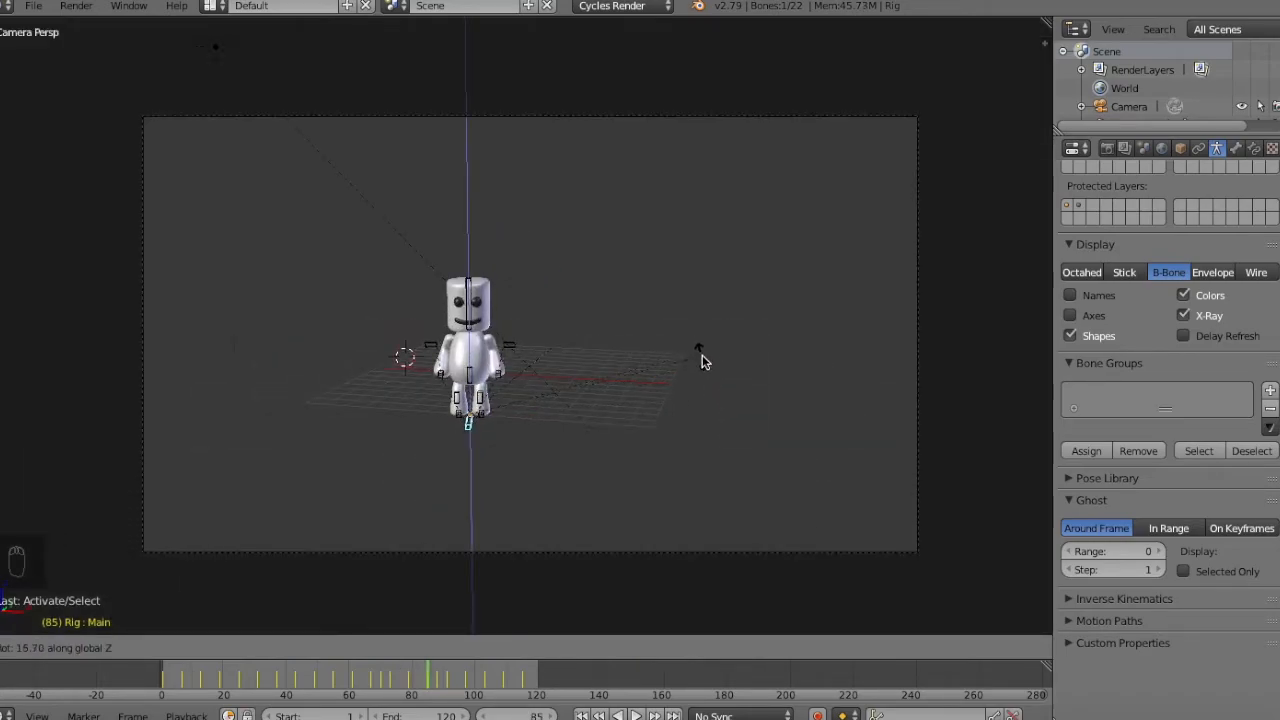
click(752, 277)
key(i)
click(752, 280)
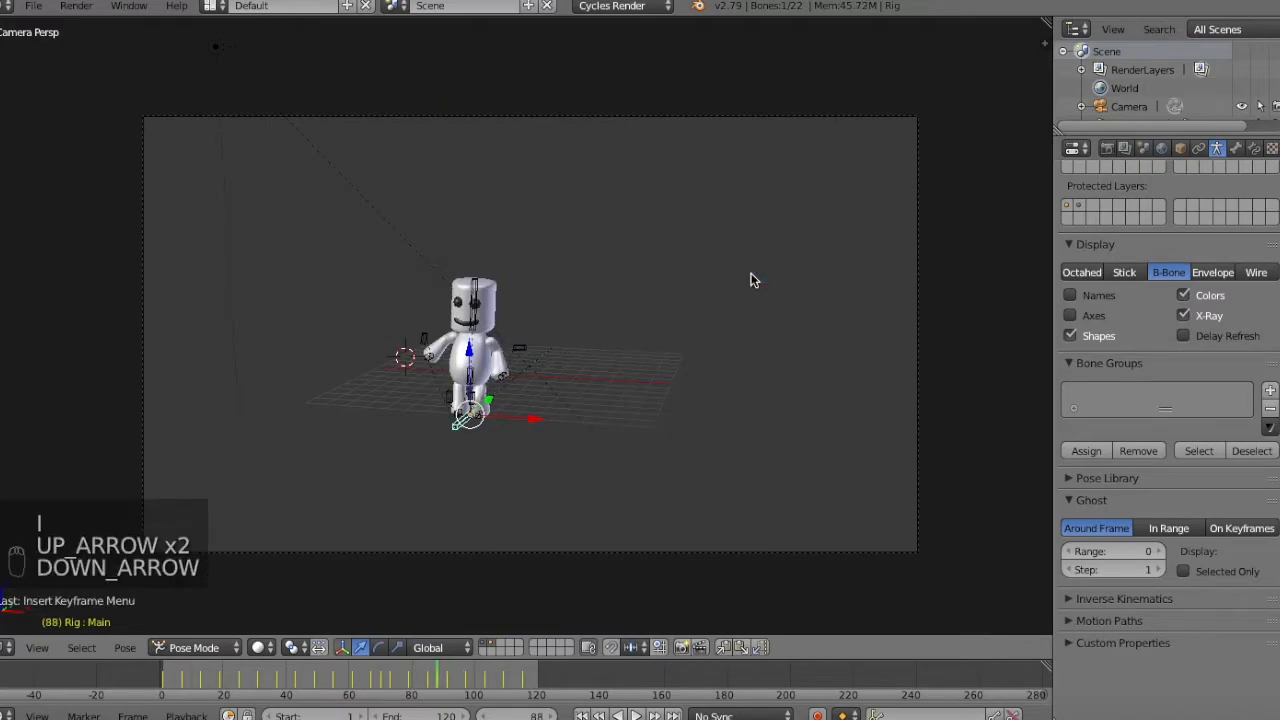
Show the transform values and delete the Main bone's location, rotation and scale keyframes at frames 88 and 91.
key(n)
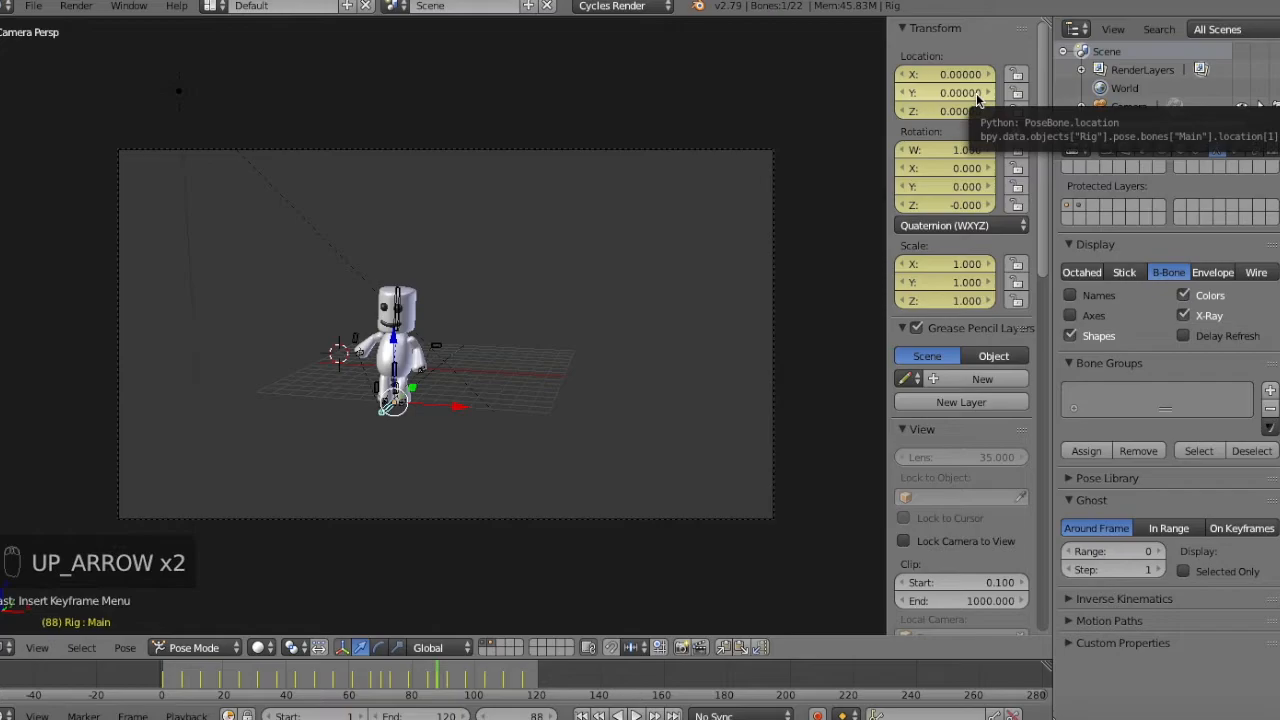
key(alt+i)
key(alt+i)
key(alt+i)
key(alt+i)
key(alt+i)
key(alt+i)
key(alt+i)
key(Up)
key(alt+i)
key(alt+i)
key(alt+i)
key(alt+i)
key(alt+i)
key(alt+i)
Delete the Main bone's location, rotation and scale keyframes at frames 97 and 103.
key(Up)
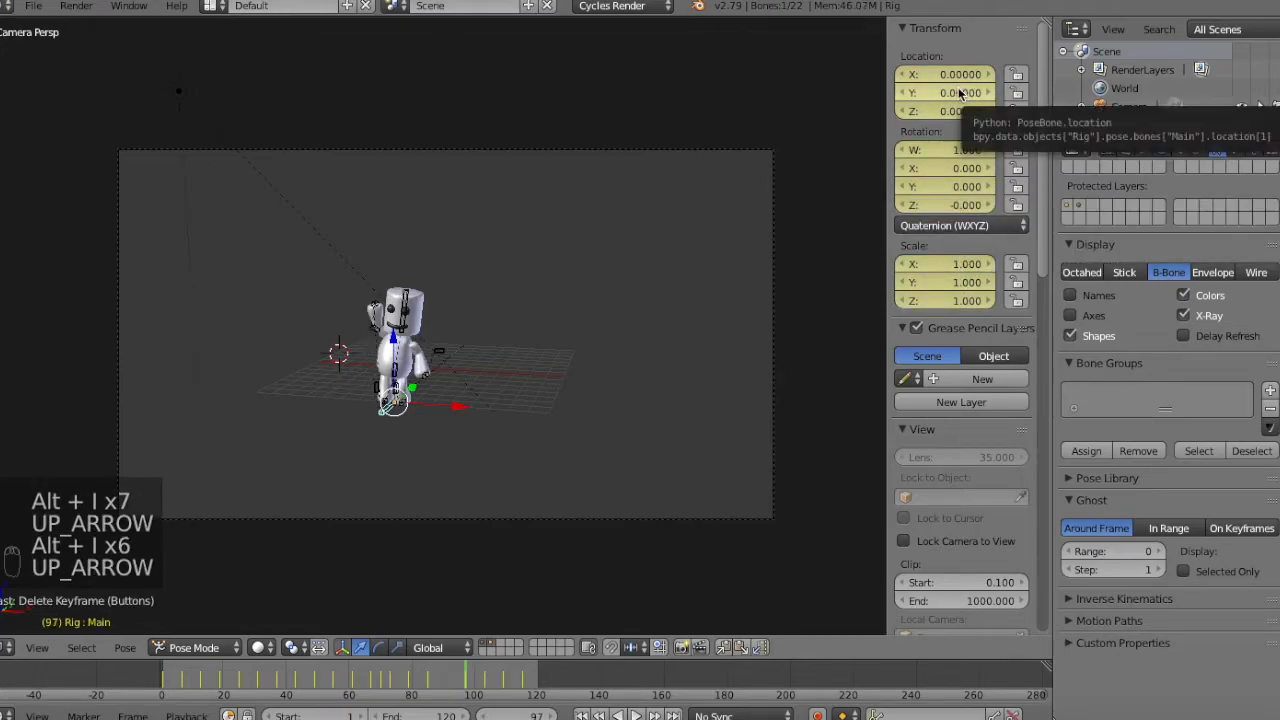
key(alt+i)
key(alt+i)
key(alt+i)
key(Up)
key(alt+i)
key(alt+i)
key(alt+i)
key(alt+i)
key(alt+i)
key(alt+i)
key(alt+i)
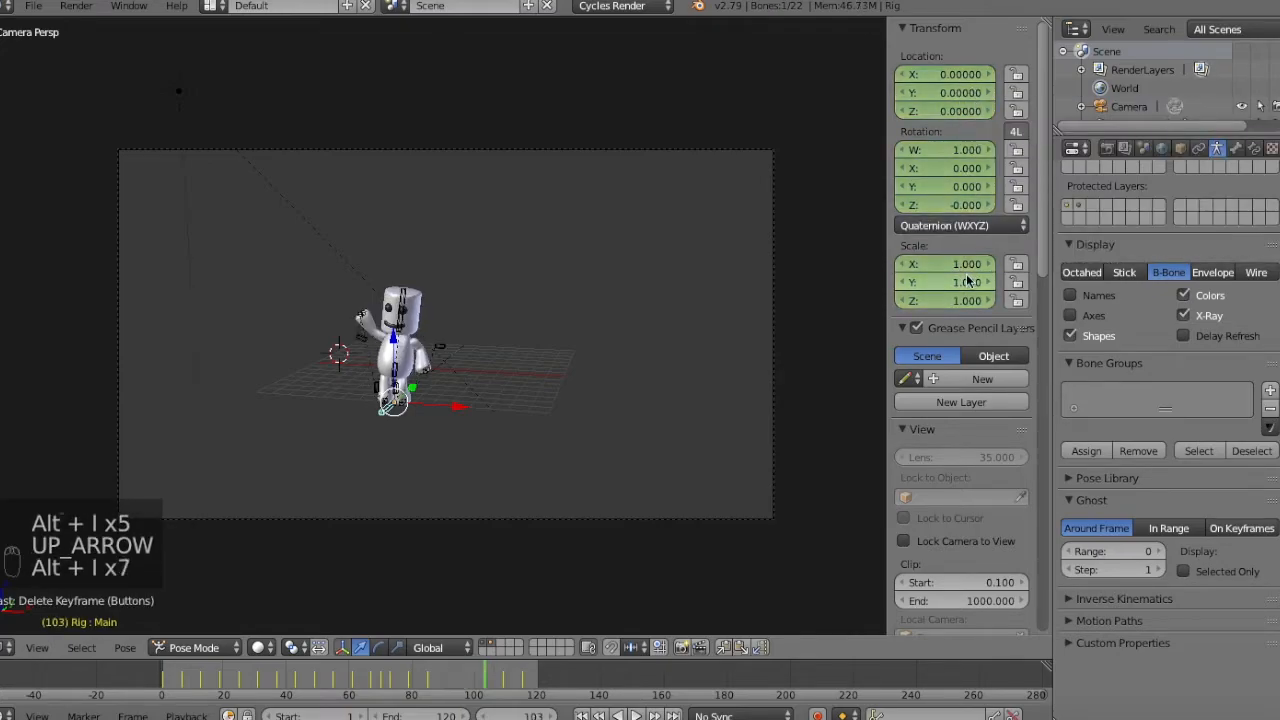
Delete the Main bone's location, rotation and scale keyframes at frames 109 and 115.
key(Up)
key(alt+i)
key(alt+i)
key(alt+i)
key(alt+i)
key(alt+i)
key(alt+i)
key(alt+i)
key(alt+i)
key(alt+i)
key(alt+i)
Examine the character's turn frame by frame before frame 85, in the camera view and from the front.
key(Down)
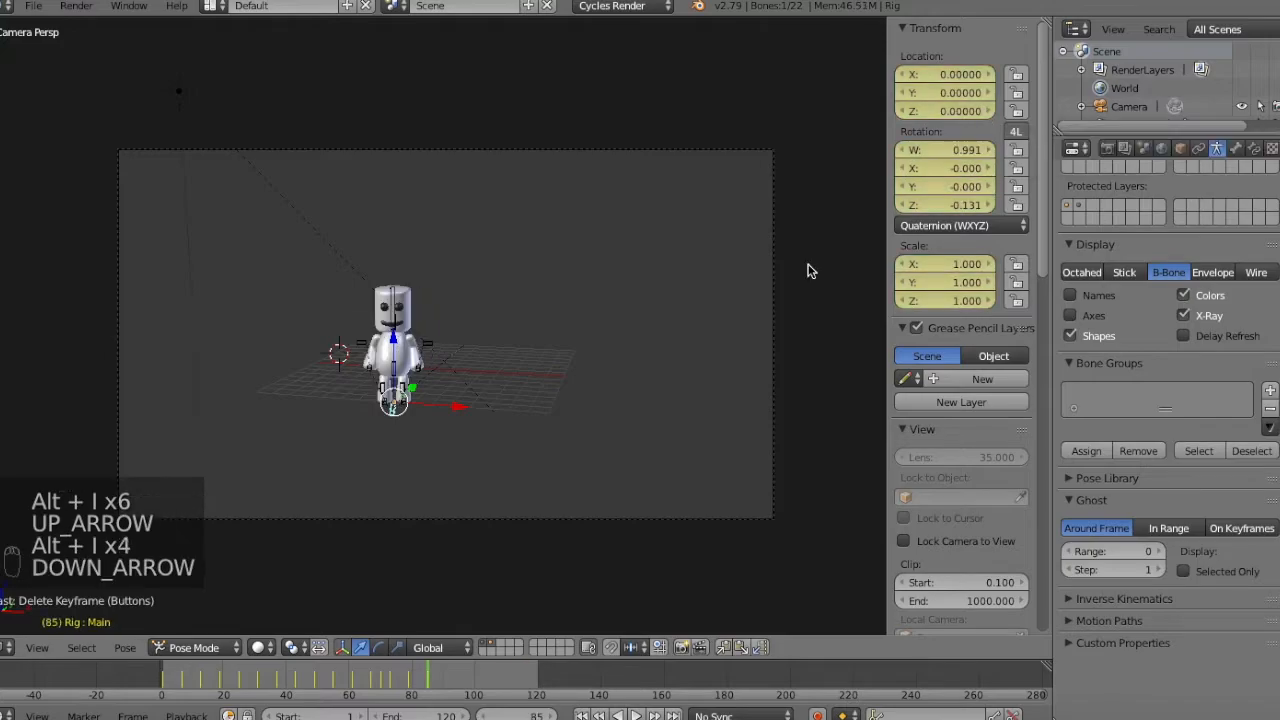
key(Left)
key(Left)
key(Left)
key(Left)
key(Left)
key(Right)
key(Right)
key(Right)
key(Right)
key(Right)
key(Right)
key(Right)
key(Right)
key(Right)
key(Right)
key(Right)
key(Right)
key(Right)
key(Right)
key(Right)
key(Right)
key(Left)
key(KP_1)
key(Left)
key(Left)
key(Left)
key(Left)
key(Left)
key(Left)
key(Left)
key(Left)
key(Left)
key(Left)
key(Left)
key(Right)
key(Right)
key(Right)
key(Right)
key(Right)
key(Right)
key(Left)
middle_drag(763, 271, 565, 370)
At frame 82, lift the left foot IK bone off the ground, adjusting it in the front and side views.
key(Up)
key(Up)
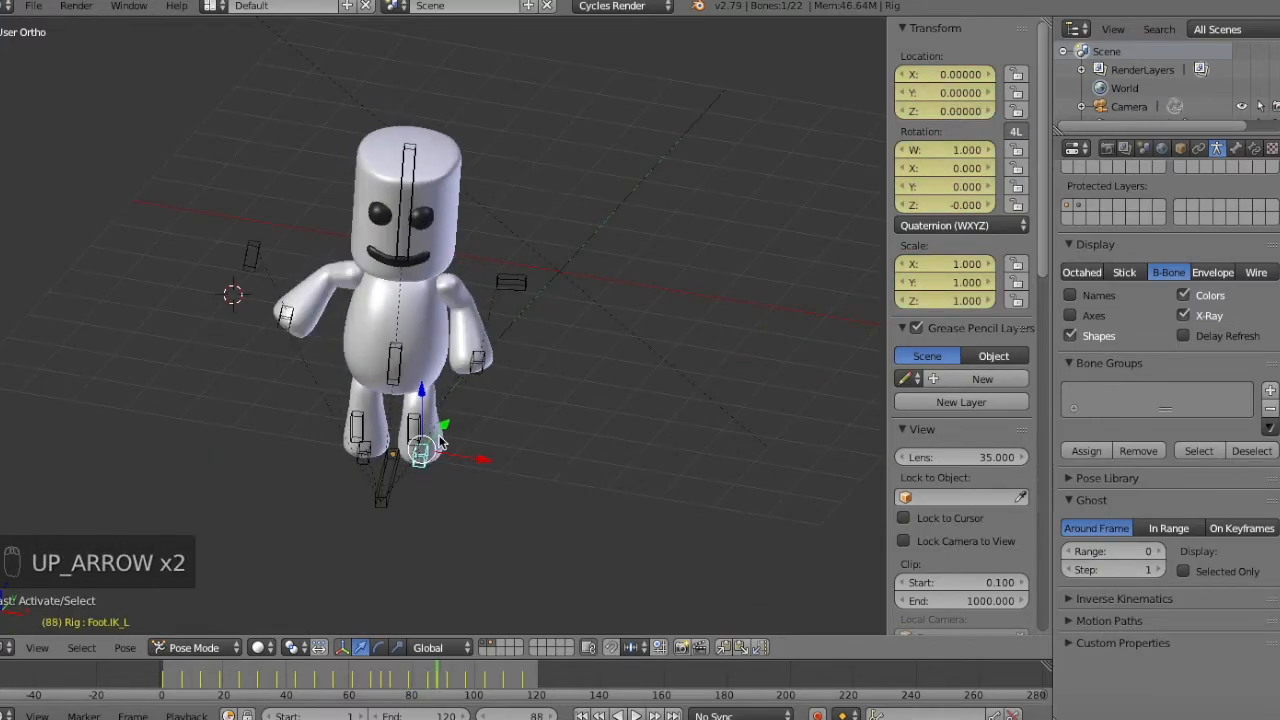
key(Down)
key(Down)
key(Right)
key(Right)
key(Right)
key(Right)
key(Right)
key(Right)
key(Right)
key(Right)
key(Right)
key(Left)
key(Left)
key(Left)
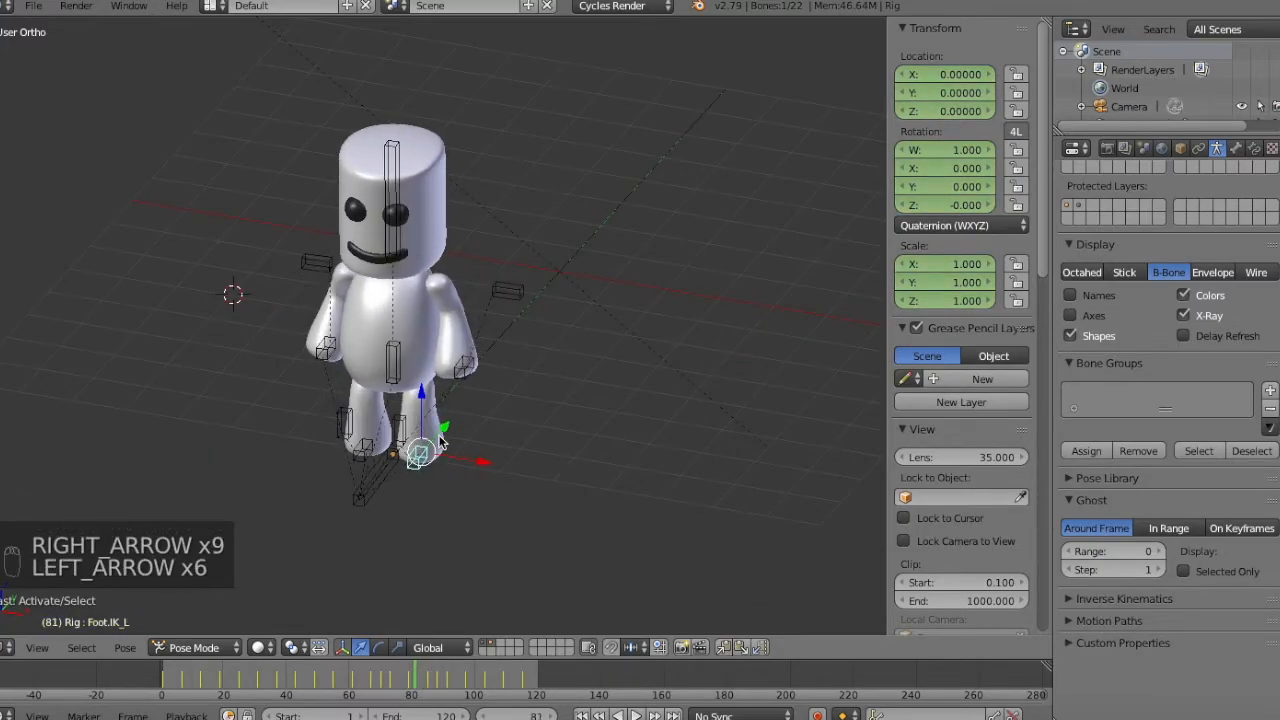
key(Right)
key(KP_1)
key(g)
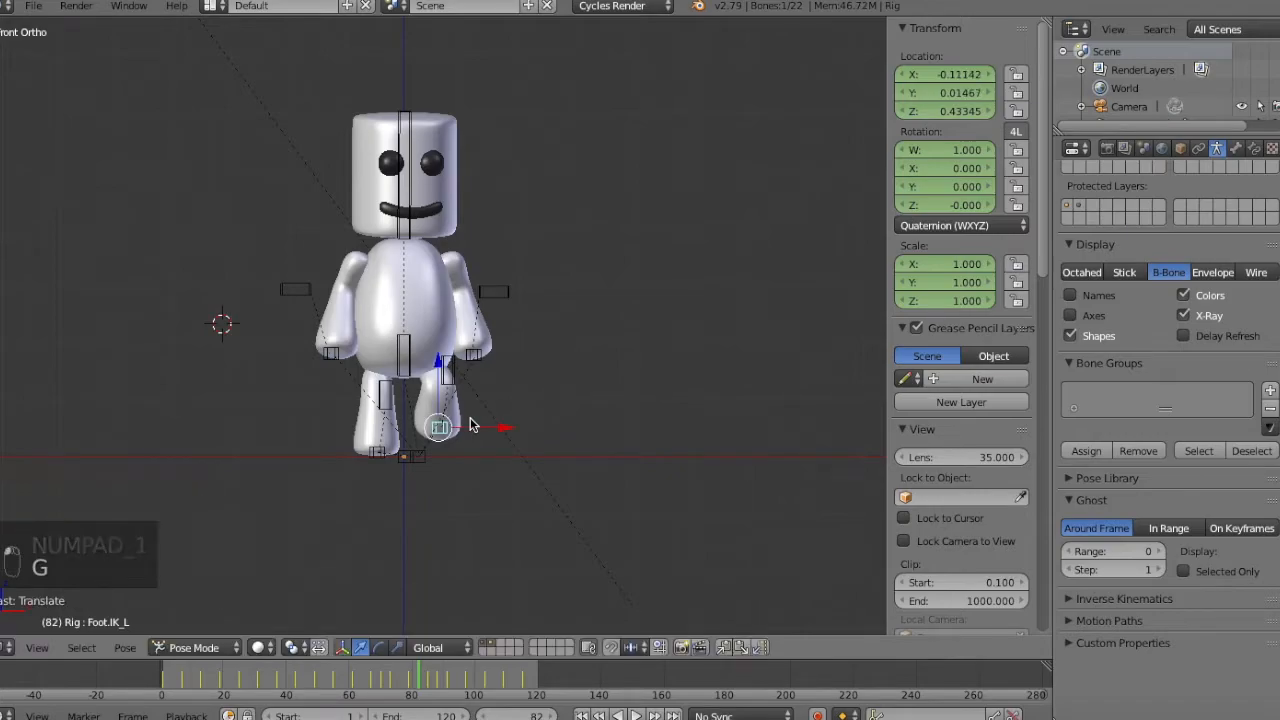
middle_drag(472, 426, 486, 423)
key(KP_3)
key(g)
Move both hand IK bones slightly up and outward at frame 82, and keyframe the pose.
key(g)
key(KP_1)
right_click(481, 353)
key(g)
click(493, 344)
right_click(330, 351)
key(g)
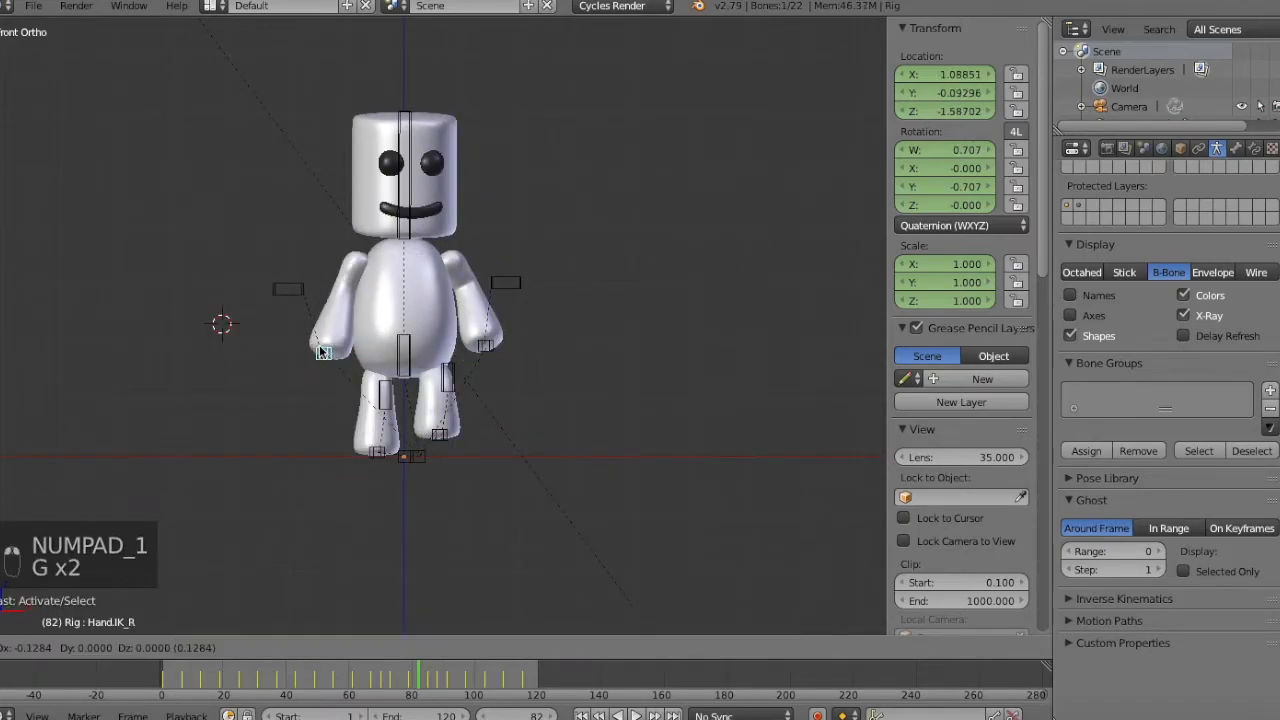
click(319, 345)
key(i)
click(505, 224)
Examine the foot lift and arm swing frame by frame around frame 82 from an angled view.
key(a)
middle_drag(505, 223, 468, 255)
key(Left)
key(Left)
key(Left)
key(Left)
key(Left)
key(Left)
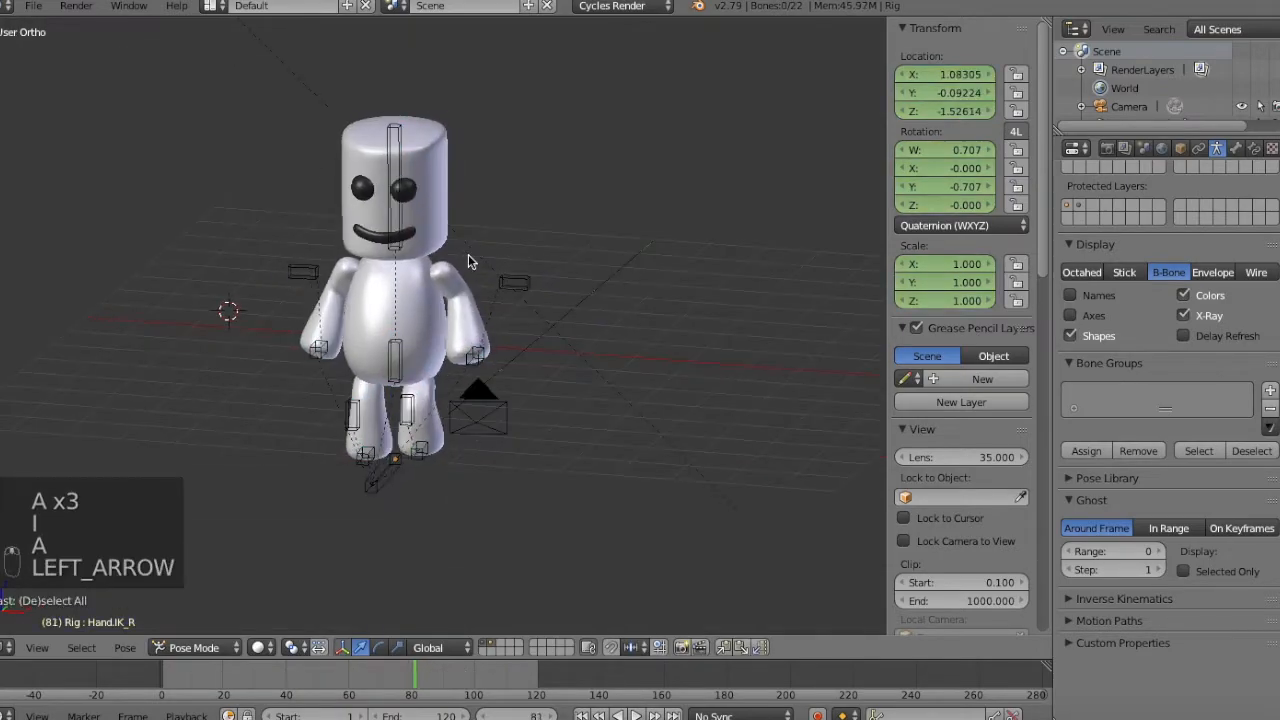
key(Right)
key(Right)
key(Right)
key(Right)
key(Right)
key(Right)
key(a)
key(Right)
key(Left)
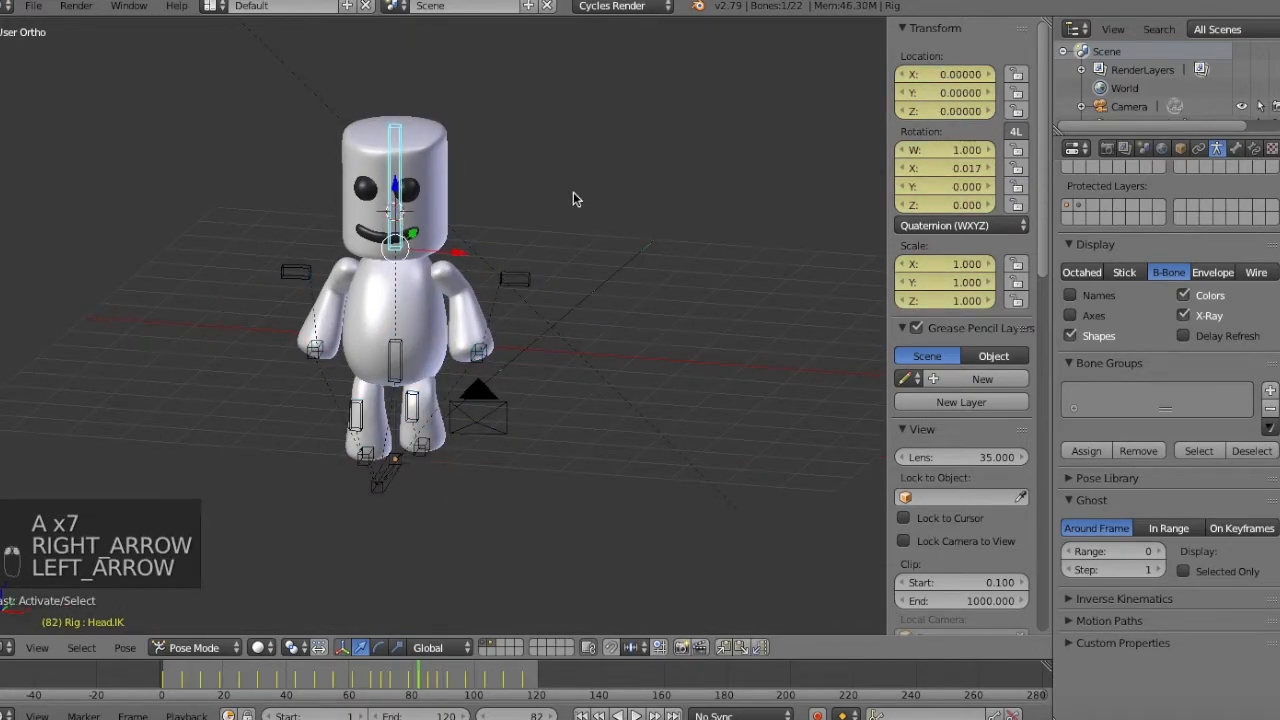
Rotate the Head.IK bone at frame 82 to turn the face into the turn, keyframe all bones and check the motion.
key(r)
key(r)
click(595, 185)
key(a)
key(a)
key(a)
key(i)
click(609, 206)
key(Left)
key(Left)
key(Left)
key(Left)
key(Left)
key(Left)
key(Right)
key(Right)
key(Right)
key(Right)
key(Right)
key(Right)
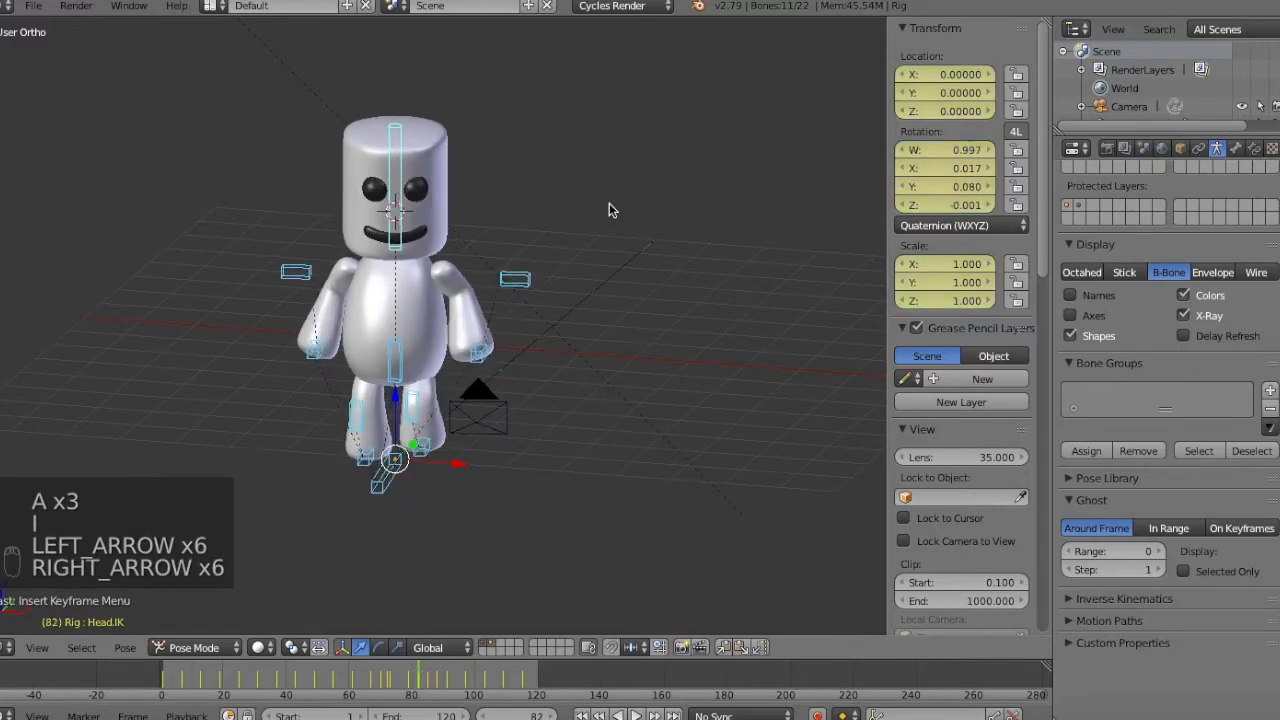
Examine the turning step frame by frame on both sides of frame 82.
key(Right)
key(Right)
key(Right)
key(Left)
key(Right)
key(Right)
key(Right)
key(Right)
key(Left)
key(Left)
key(Left)
key(Left)
key(Left)
key(Left)
key(Left)
key(Left)
key(Left)
key(Left)
key(Right)
key(Right)
key(Right)
key(Right)
key(Right)
Select the Foot.IK_R bone and examine its motion frame by frame around frame 83 in the front view.
key(Left)
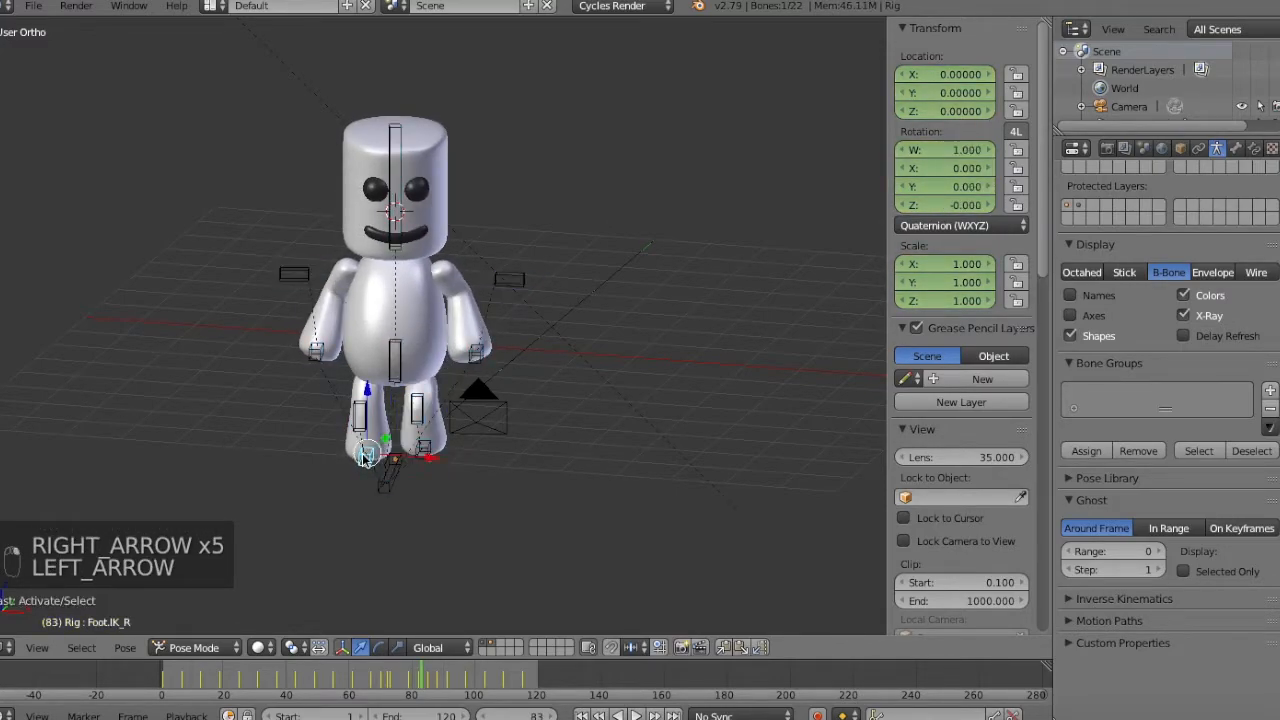
key(g)
key(KP_3)
key(KP_1)
key(Right)
key(Right)
key(Right)
key(Right)
Rotate the Foot.IK_R bone around the Z axis, keyframe it and check the neighbouring frames.
key(Left)
key(Left)
key(Left)
key(Left)
key(Left)
key(Left)
key(Right)
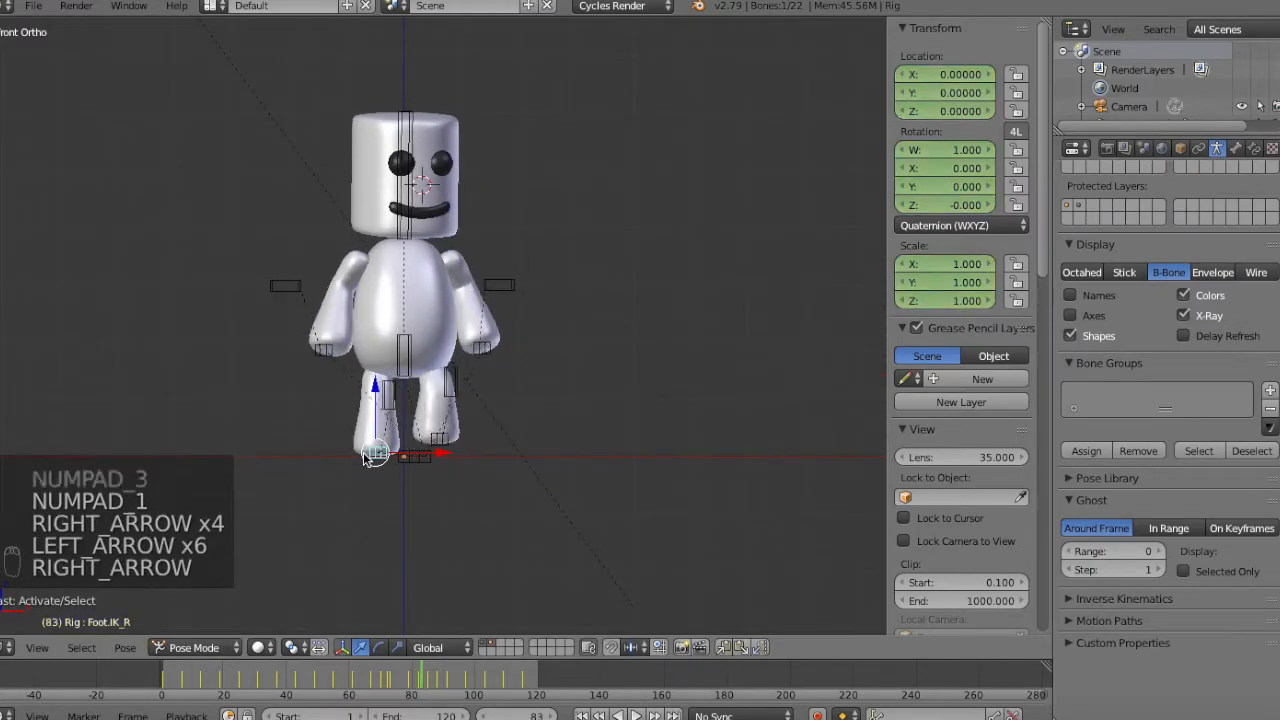
key(Right)
key(Right)
middle_drag(714, 254, 677, 305)
key(r)
key(z)
click(671, 366)
key(i)
click(575, 340)
key(Left)
key(Left)
key(Left)
key(Left)
key(Left)
key(Left)
key(Left)
key(Left)
key(Left)
key(Right)
key(Right)
key(Right)
key(Right)
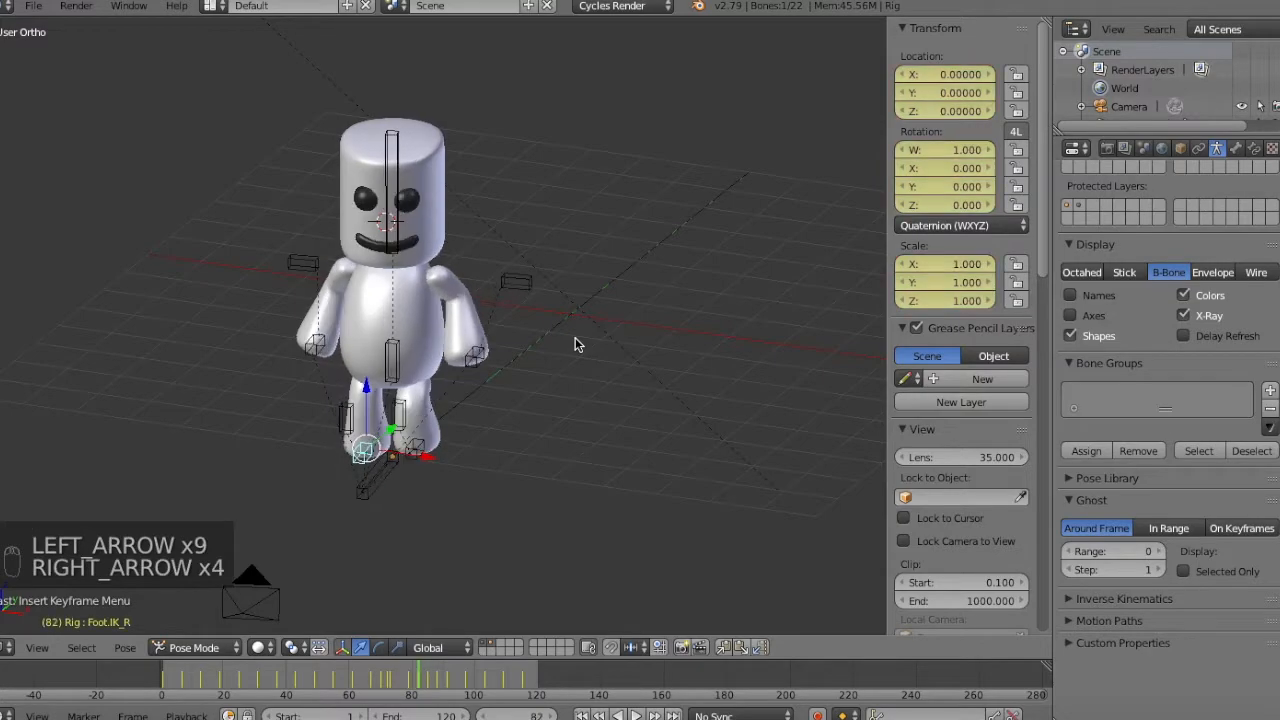
Rotate the Foot.IK_R bone at frame 82 to turn the foot slightly, and keyframe all bones with LocRotScale.
key(Left)
key(r)
key(r)
key(a)
key(a)
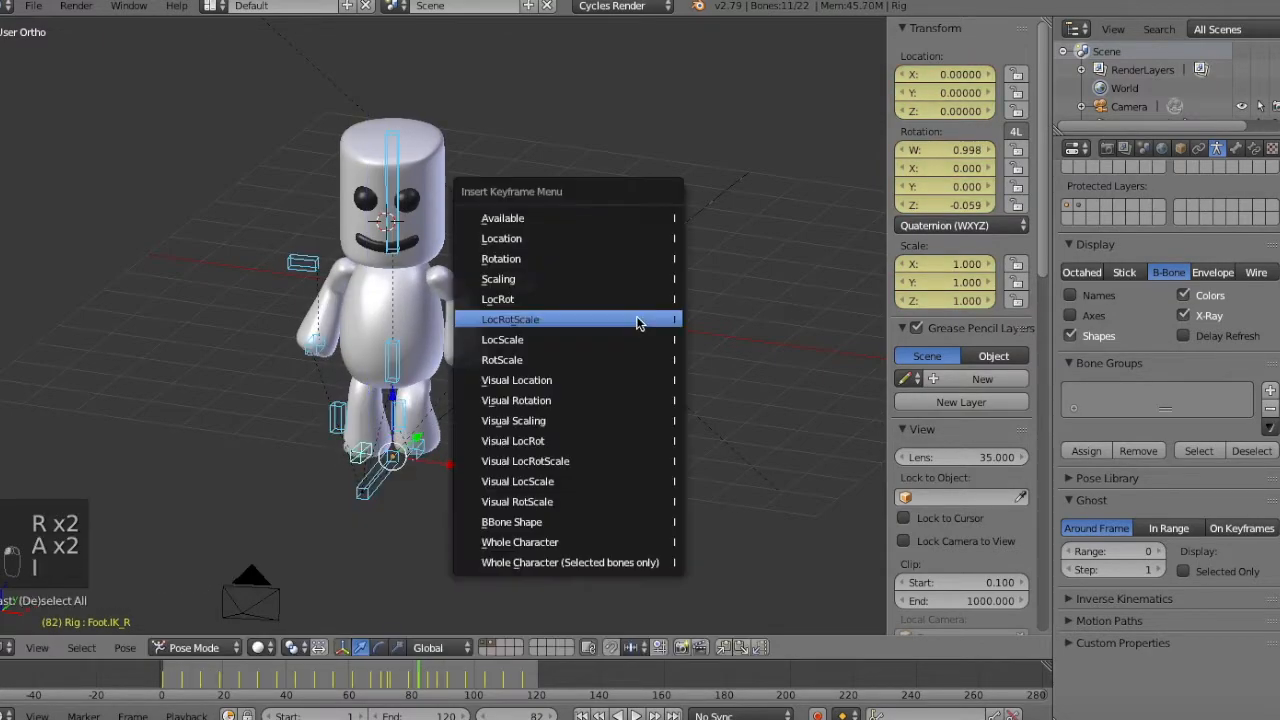
key(Up)
key(Down)
key(Up)
Review the poses keyframe by keyframe through to the wave at frame 115 and back.
key(Up)
key(Down)
key(i)
click(638, 323)
key(Up)
key(Up)
key(Up)
key(Up)
key(Up)
key(Up)
key(Up)
key(Up)
key(Up)
key(Up)
key(Up)
key(Up)
key(Up)
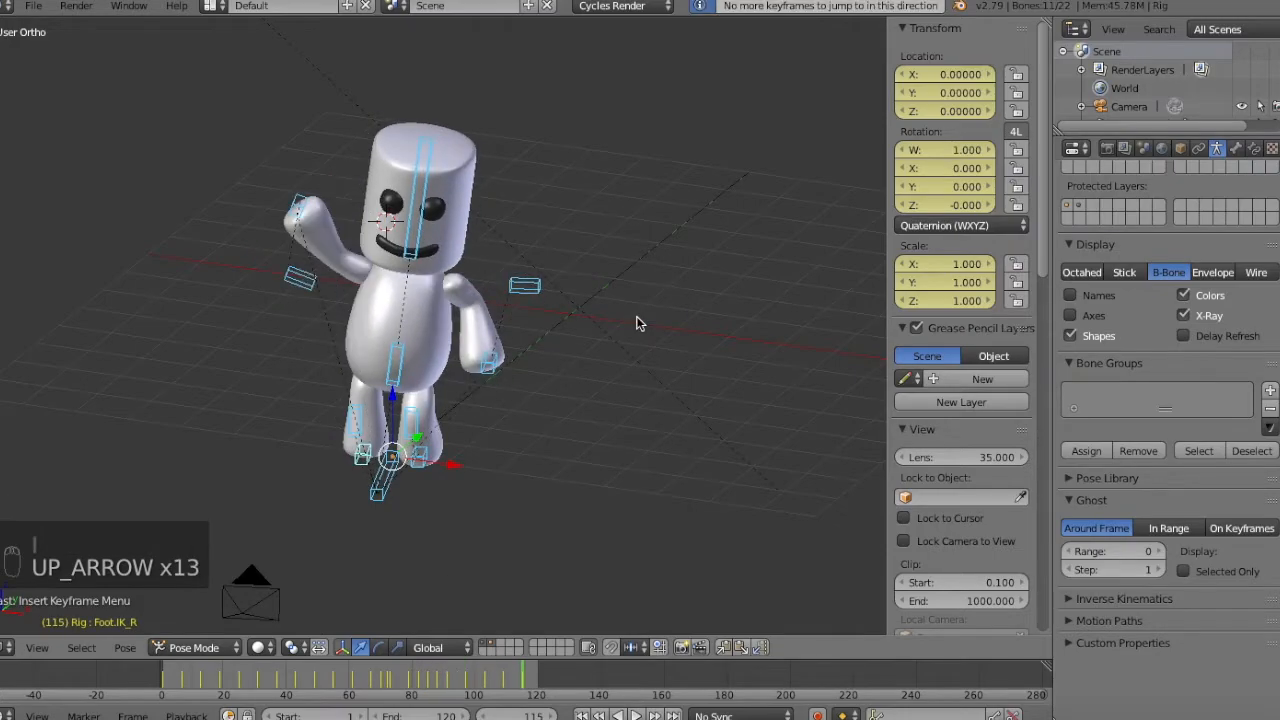
key(Down)
key(Down)
key(Down)
key(Down)
key(Down)
key(Down)
key(Down)
key(Down)
key(Down)
key(Down)
key(Down)
key(Down)
key(Down)
key(Down)
key(Down)
key(Down)
Deselect all bones and play the animation from the first frame, watching it also through the camera.
key(a)
mouse_move(615, 476)
middle_down()
mouse_move(615, 424)
mouse_move(615, 454)
middle_up()
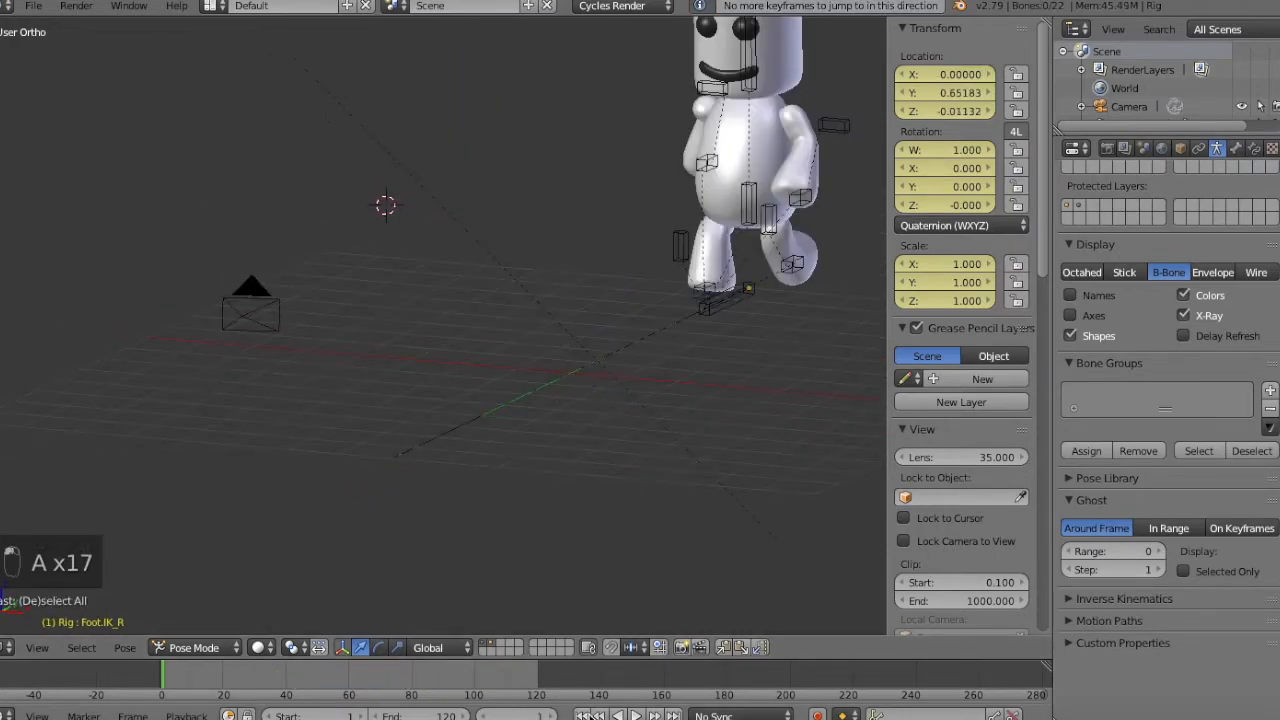
click(582, 715)
click(637, 715)
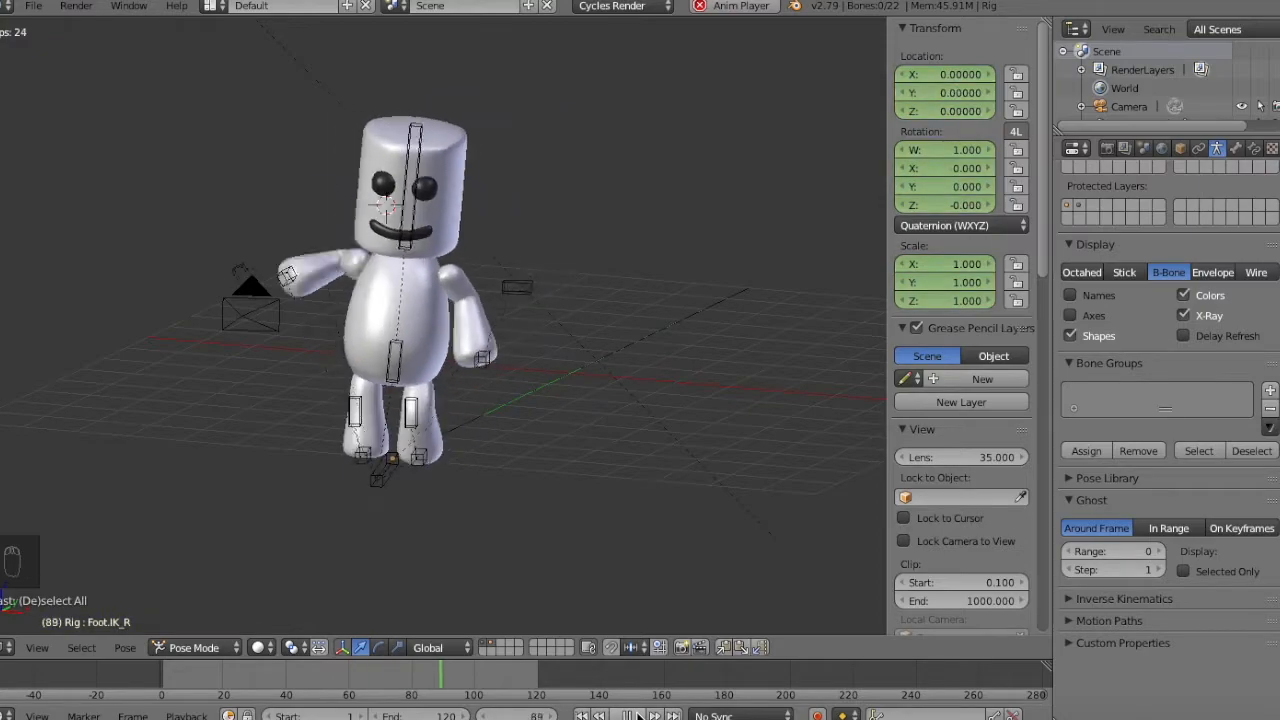
key(KP_0)
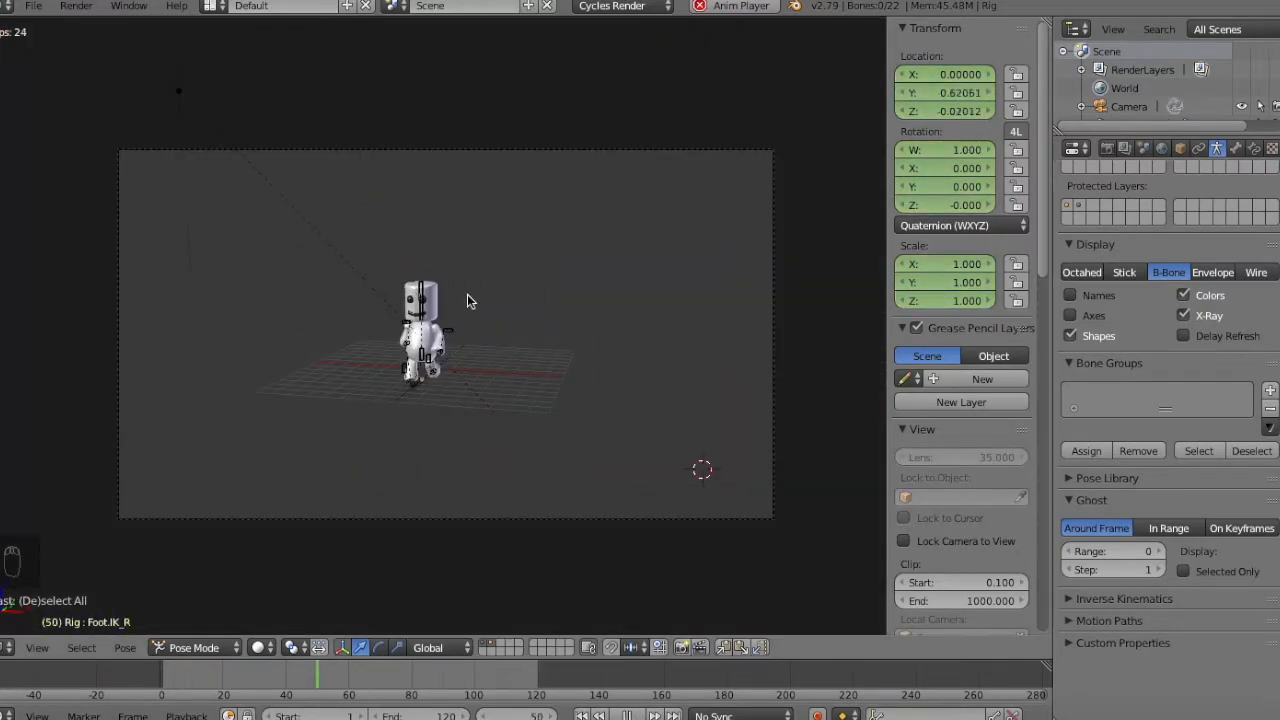
click(627, 715)
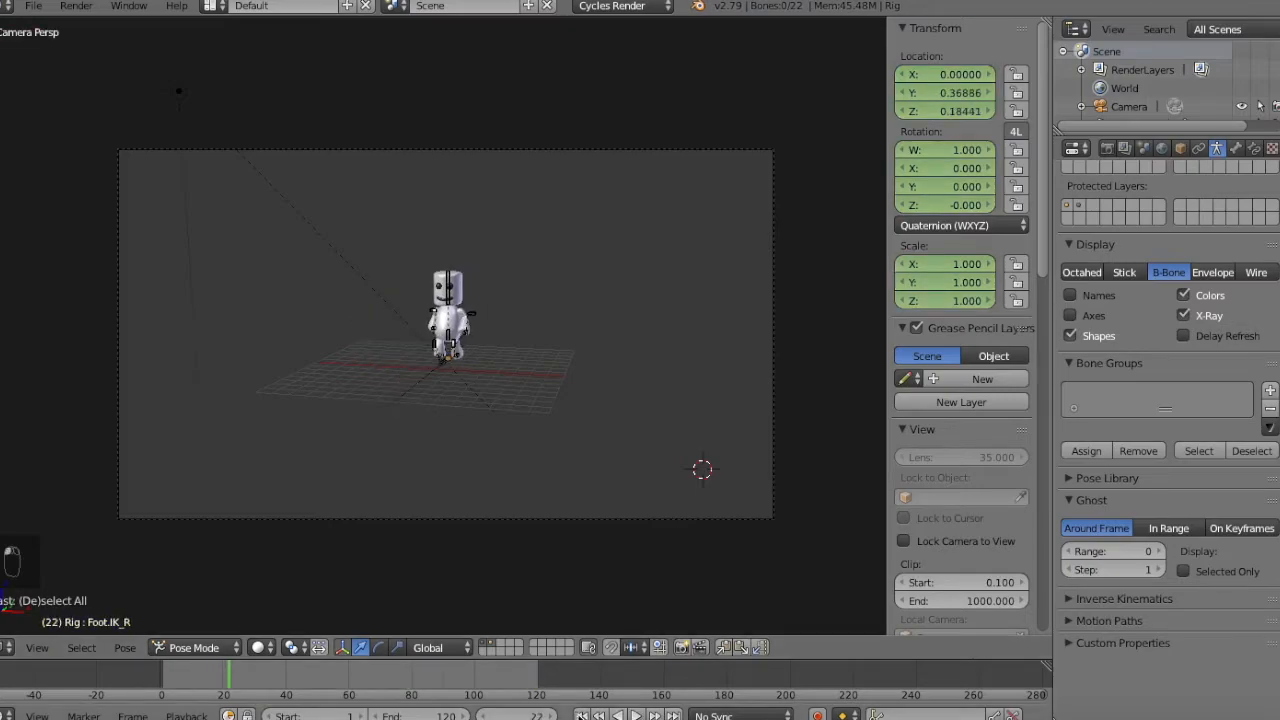
Examine the walk frame by frame from frame 1, first at an angle and through the camera up to frame 61.
click(582, 715)
key(KP_1)
middle_drag(687, 430, 641, 446)
key(Right)
key(Right)
key(Right)
key(Right)
key(Right)
key(Right)
key(Right)
key(Right)
key(Right)
key(Right)
key(Right)
key(Right)
key(Right)
key(Right)
key(Right)
key(Right)
key(Right)
key(Right)
key(Right)
key(Right)
key(Right)
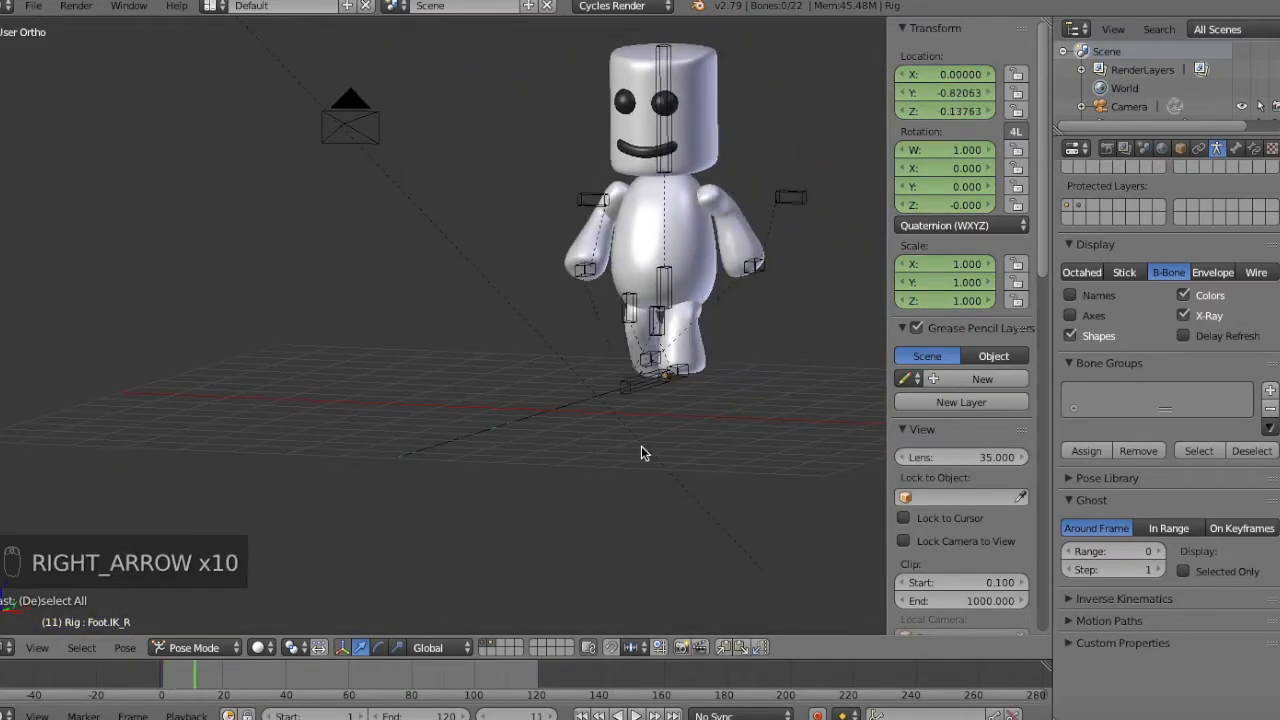
key(Right)
key(Right)
key(Right)
key(Right)
key(Right)
key(Right)
key(Right)
key(Right)
key(Right)
key(Right)
key(Right)
key(KP_0)
key(Right)
Rotate the Head.IK bone at frame 67, keyframe it and check the following frames.
key(Right)
key(Right)
key(Right)
key(Right)
key(Right)
key(Right)
key(Right)
key(Right)
key(Right)
key(Right)
key(Right)
key(Right)
key(Right)
key(Right)
key(Right)
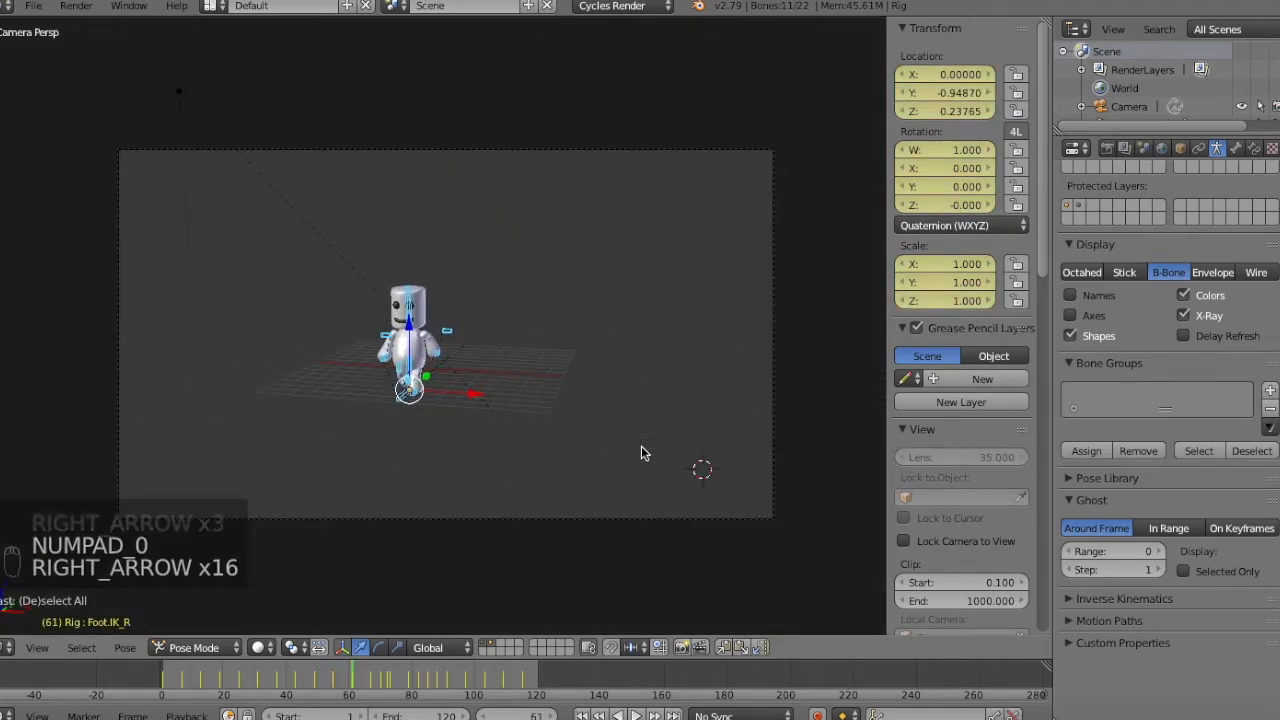
right_click(412, 305)
key(Right)
key(Right)
key(Right)
key(Left)
key(Right)
key(Up)
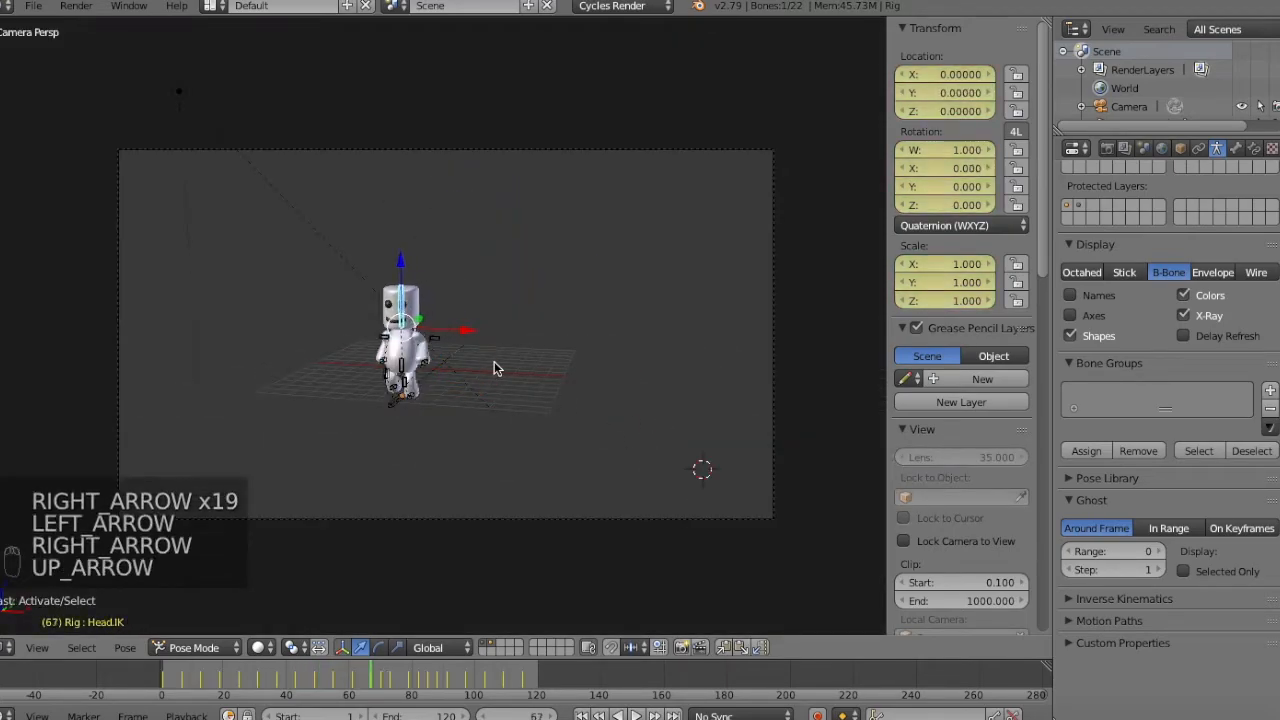
key(r)
key(r)
click(621, 244)
key(i)
click(621, 244)
key(Right)
key(Right)
key(Right)
key(Right)
key(Right)
key(Right)
key(Down)
key(Down)
key(Down)
key(Up)
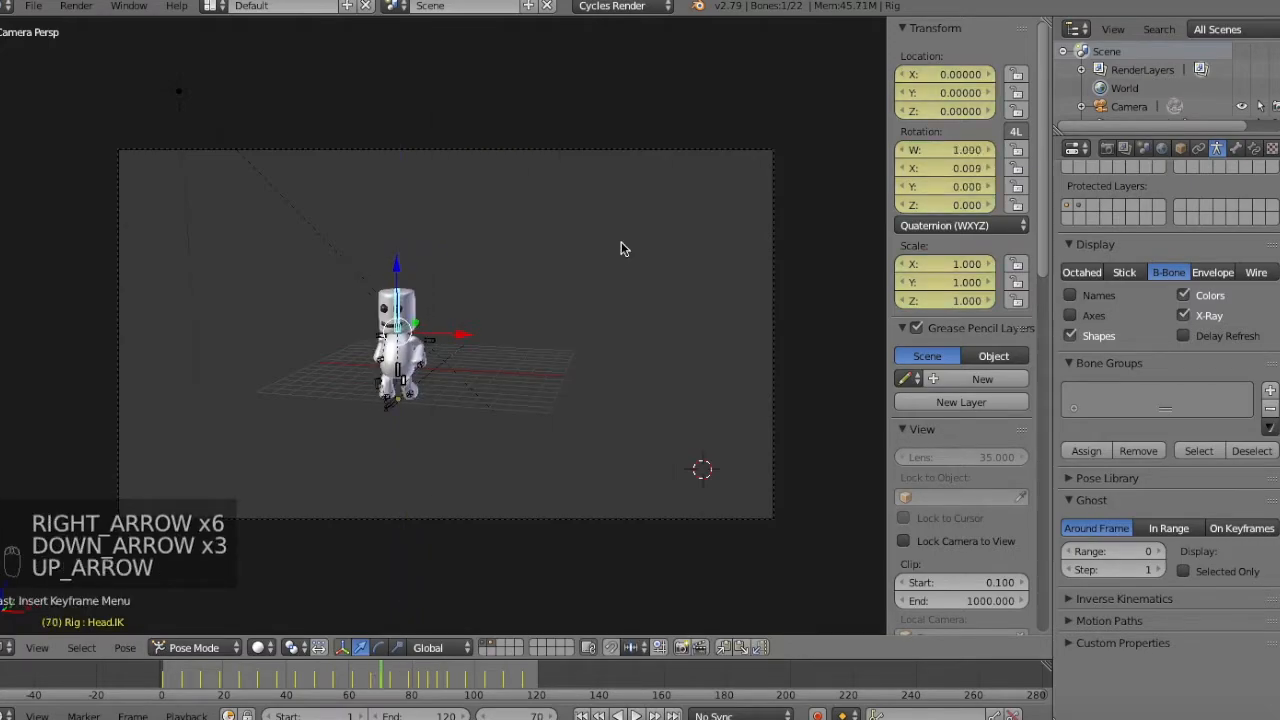
click(12, 647)
click(46, 358)
click(6, 646)
click(34, 622)
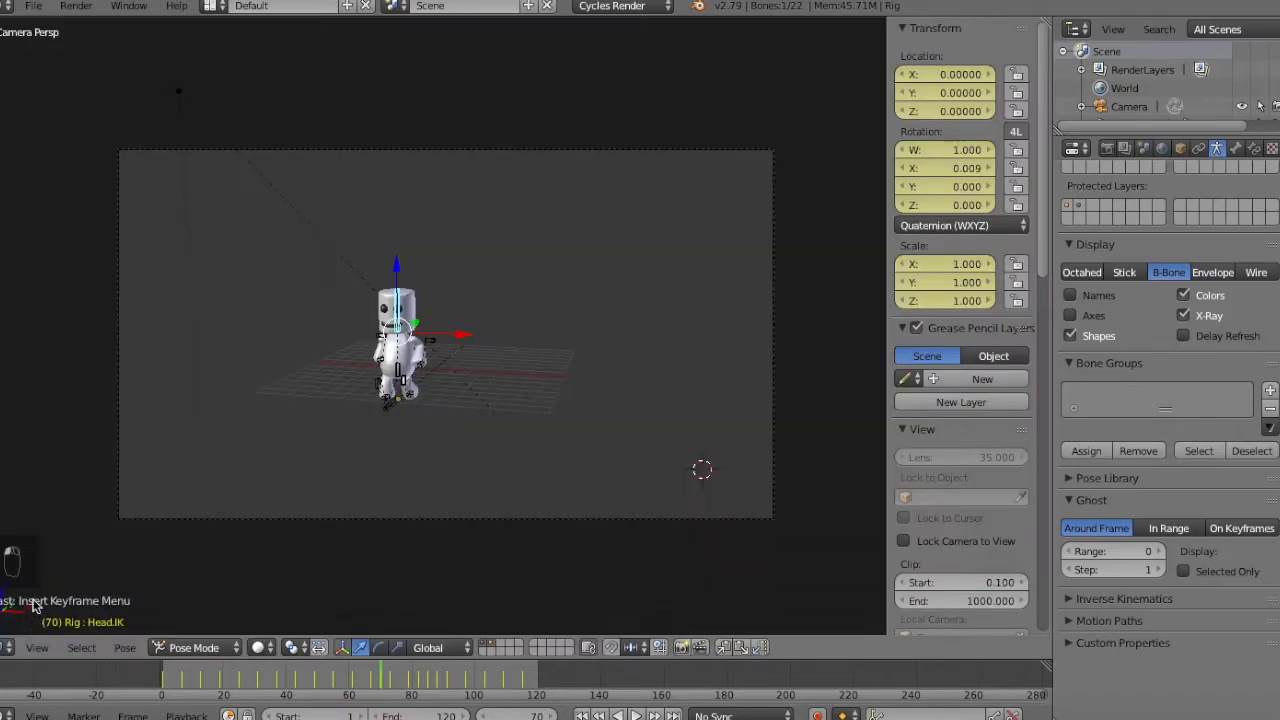
Split the 3D viewport and open a Dope Sheet above it, enlarging the camera view beneath.
drag(1, 653, 1, 281)
click(5, 270)
click(46, 363)
drag(430, 282, 412, 375)
key(KP_Add)
key(KP_Add)
key(KP_Add)
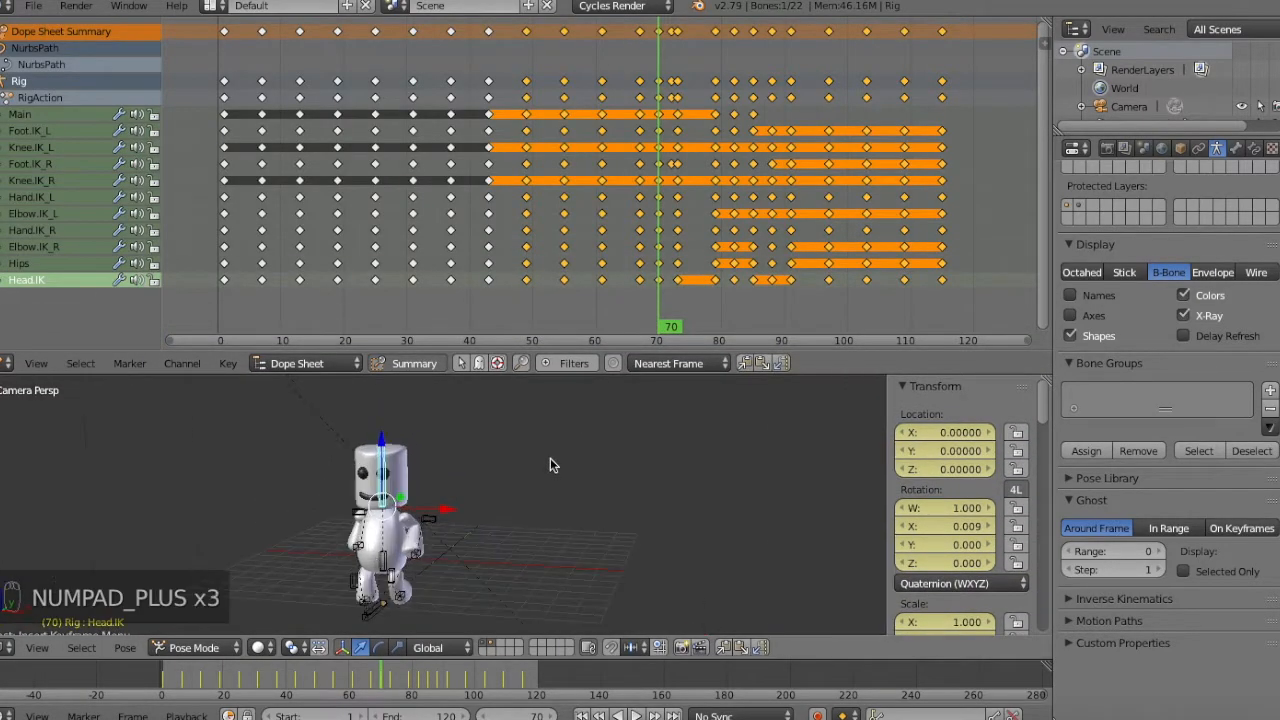
Rotate the Head.IK bone toward the camera at frame 67 and keyframe it.
key(Left)
key(Down)
key(r)
key(r)
click(570, 433)
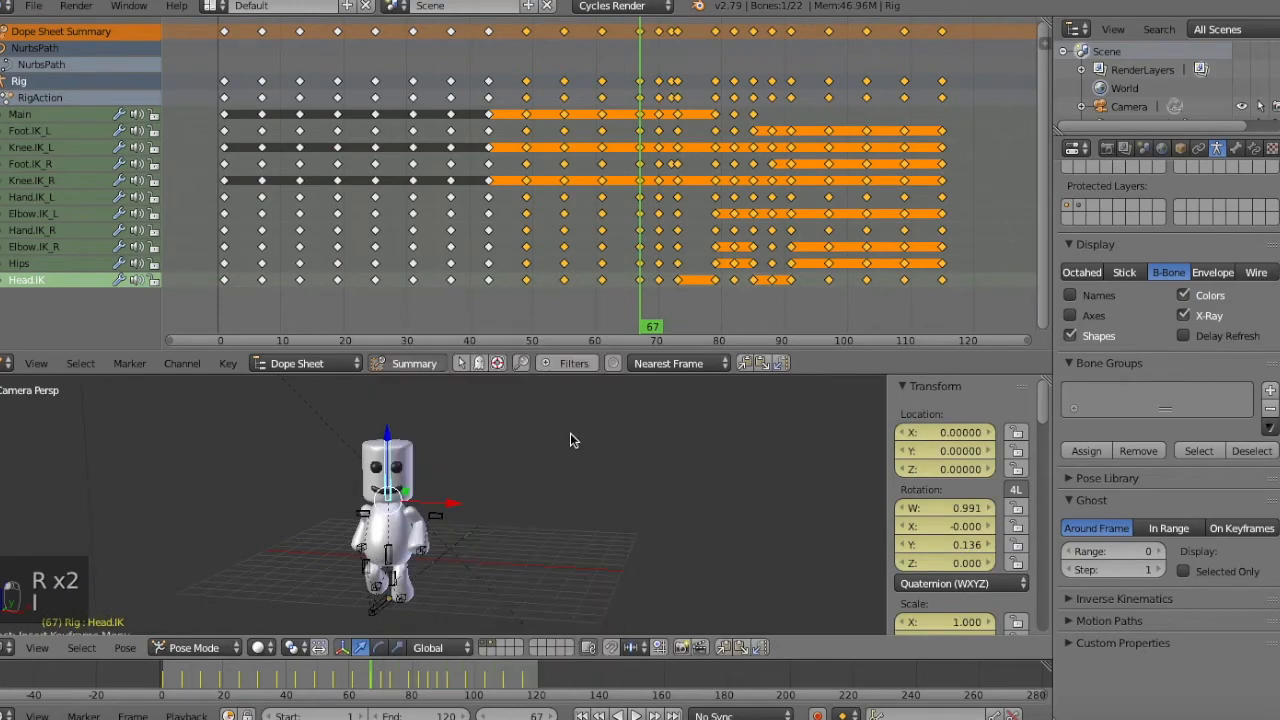
Delete the Head.IK keyframes at frames 70, 73 and 79.
click(658, 279)
key(x)
click(778, 265)
key(x)
click(790, 280)
Examine the head's turn frame by frame between frames 67 and 82.
key(Up)
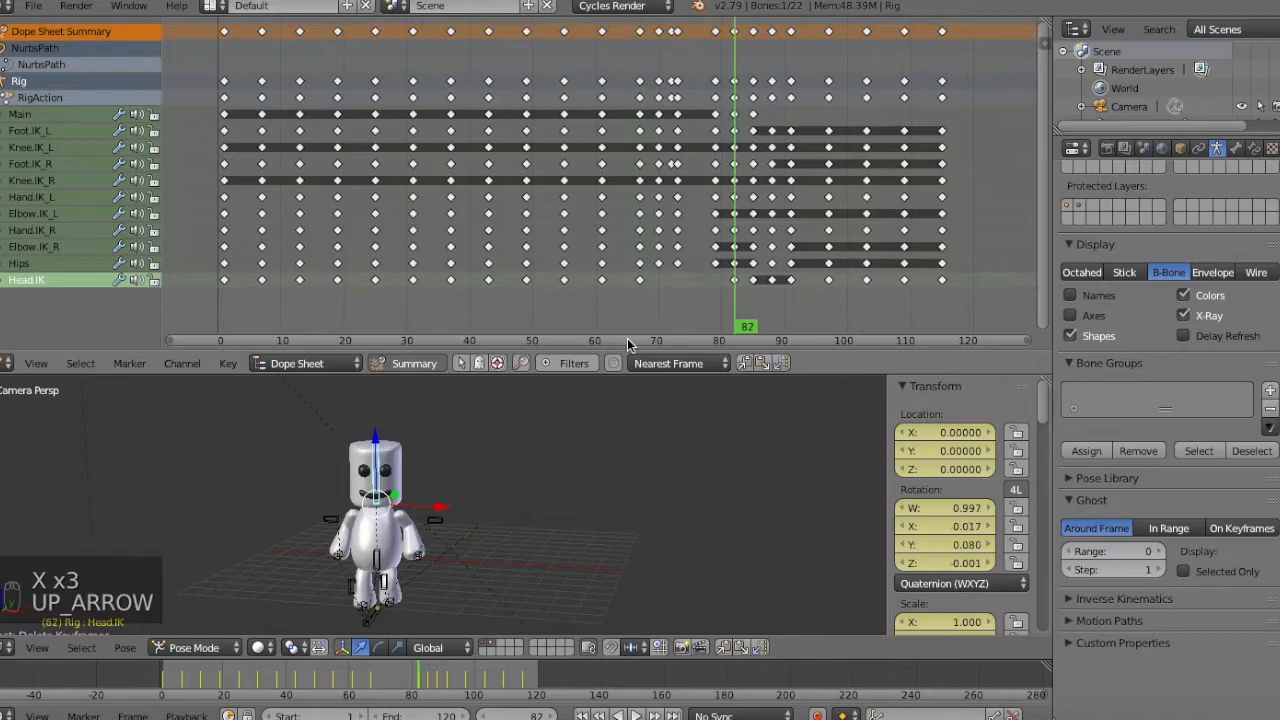
key(Down)
key(Right)
key(Right)
key(Right)
key(Right)
key(Right)
key(Right)
key(Right)
key(Right)
key(Right)
key(Right)
key(Right)
key(Right)
key(Right)
key(Right)
key(Right)
key(Right)
key(Right)
key(Right)
key(Right)
key(Right)
key(Right)
key(Right)
key(Right)
key(Right)
key(Right)
key(Right)
key(Left)
key(Left)
key(Left)
key(Left)
key(Left)
key(Left)
key(Left)
key(Left)
key(Left)
key(Left)
key(Left)
key(Left)
key(Left)
key(Left)
key(Left)
key(Left)
key(Left)
Rotate the Head.IK bone at frame 82 to adjust the head's tilt, and keyframe it.
key(Up)
key(Up)
key(r)
key(r)
key(r)
key(i)
click(560, 462)
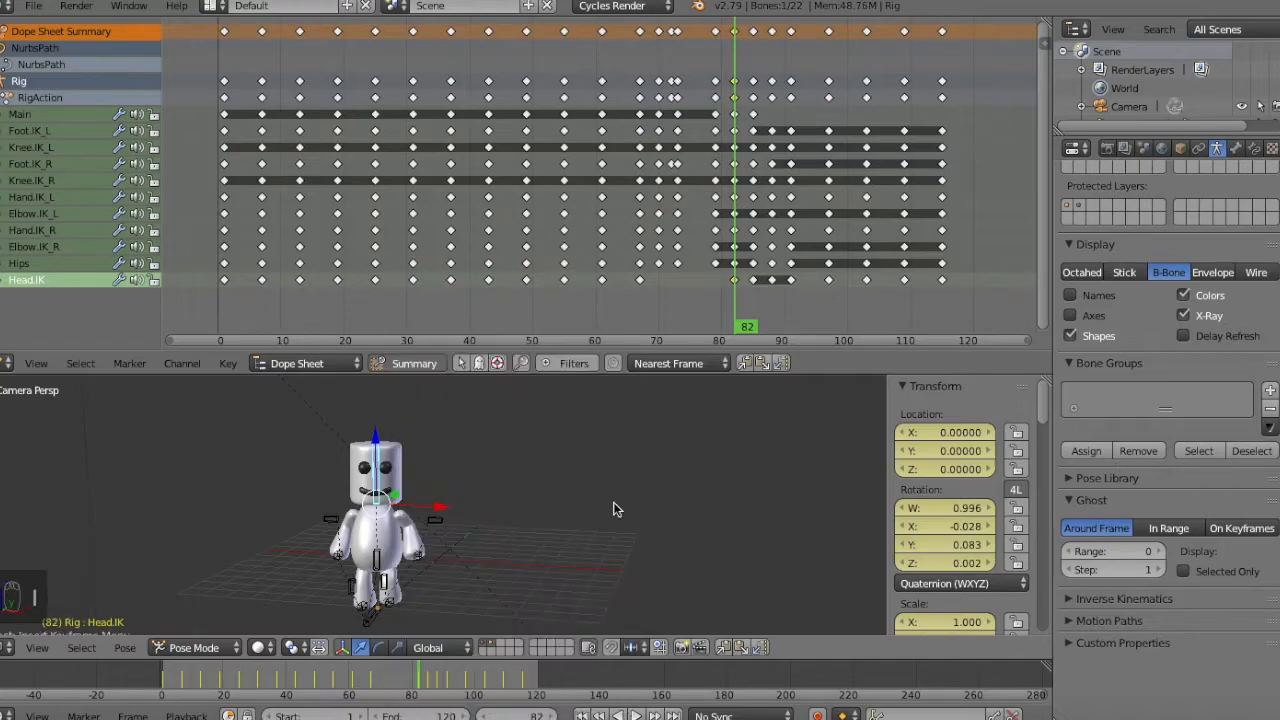
Rotate the Head.IK bone slightly at frame 67 and insert a LocRotScale keyframe.
key(Down)
key(r)
key(r)
key(Down)
key(Up)
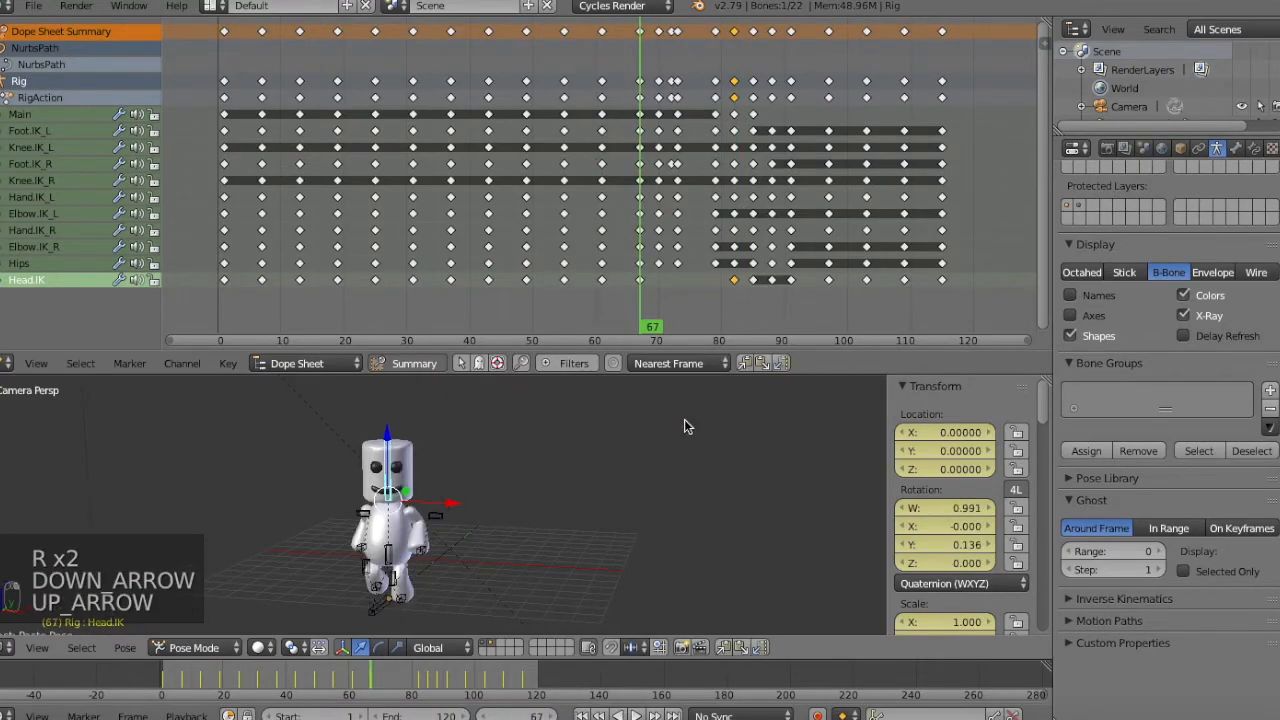
key(r)
key(r)
key(r)
click(638, 474)
key(i)
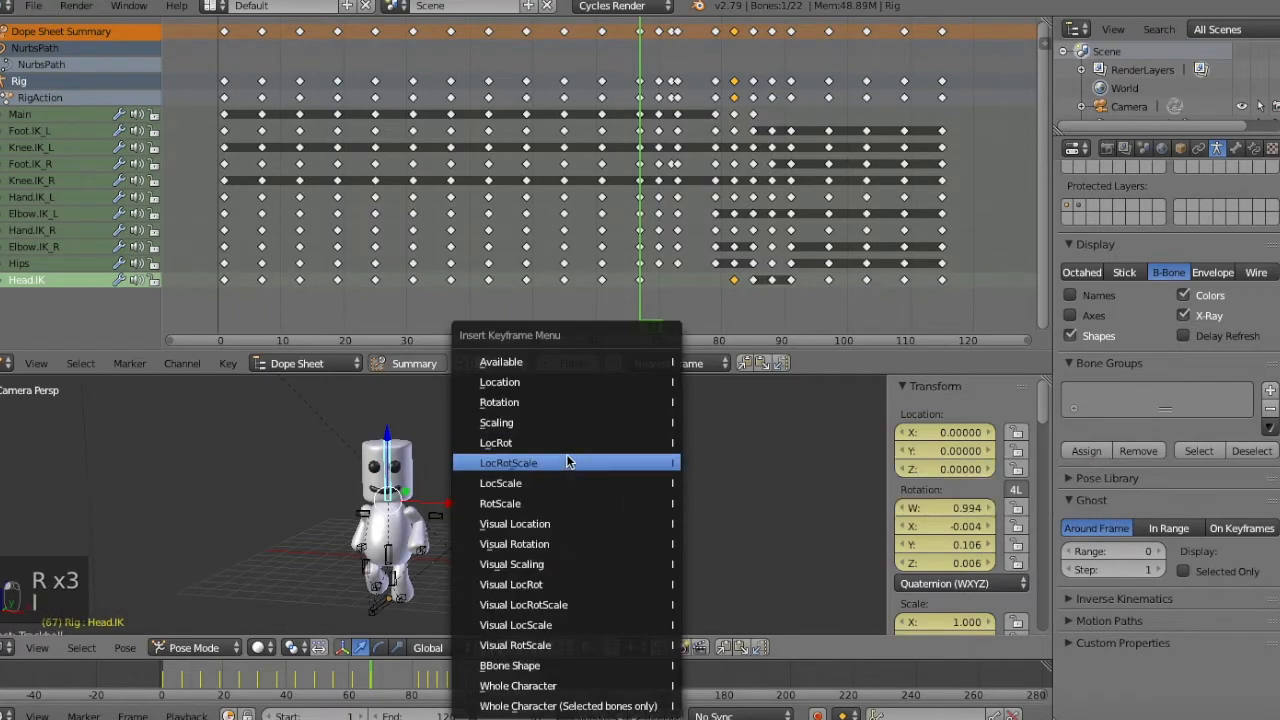
click(568, 462)
Examine the head's turn from frame 67 towards frame 82, stepping through frames and keyframes.
key(Right)
key(Right)
key(Right)
key(Right)
key(Right)
key(Right)
key(Right)
key(Right)
key(Right)
key(Right)
key(Right)
key(Right)
key(Right)
key(Right)
key(Right)
key(Right)
key(Right)
key(Right)
key(Down)
key(Up)
key(Down)
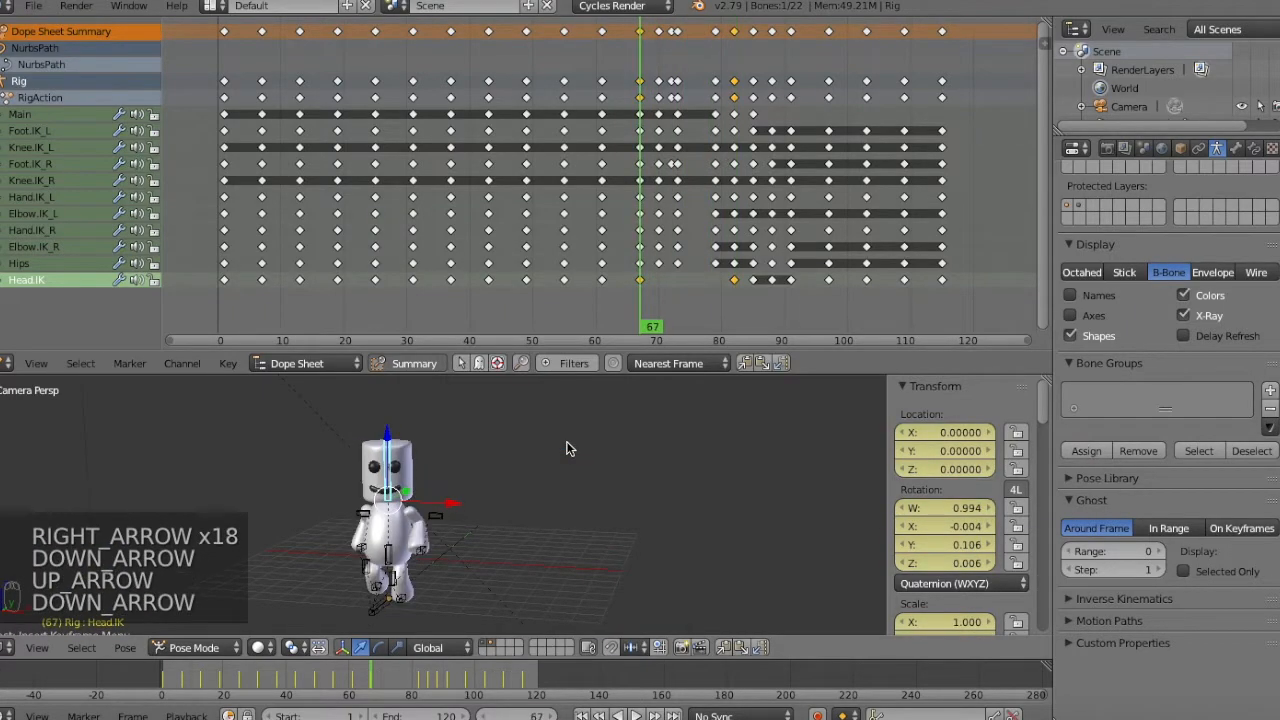
key(Right)
key(Right)
key(Right)
key(Right)
key(Right)
key(Right)
key(Right)
key(Right)
key(Right)
key(Right)
key(Up)
key(Down)
key(r)
key(r)
key(r)
key(r)
key(r)
key(r)
key(r)
key(r)
key(r)
key(r)
key(r)
key(r)
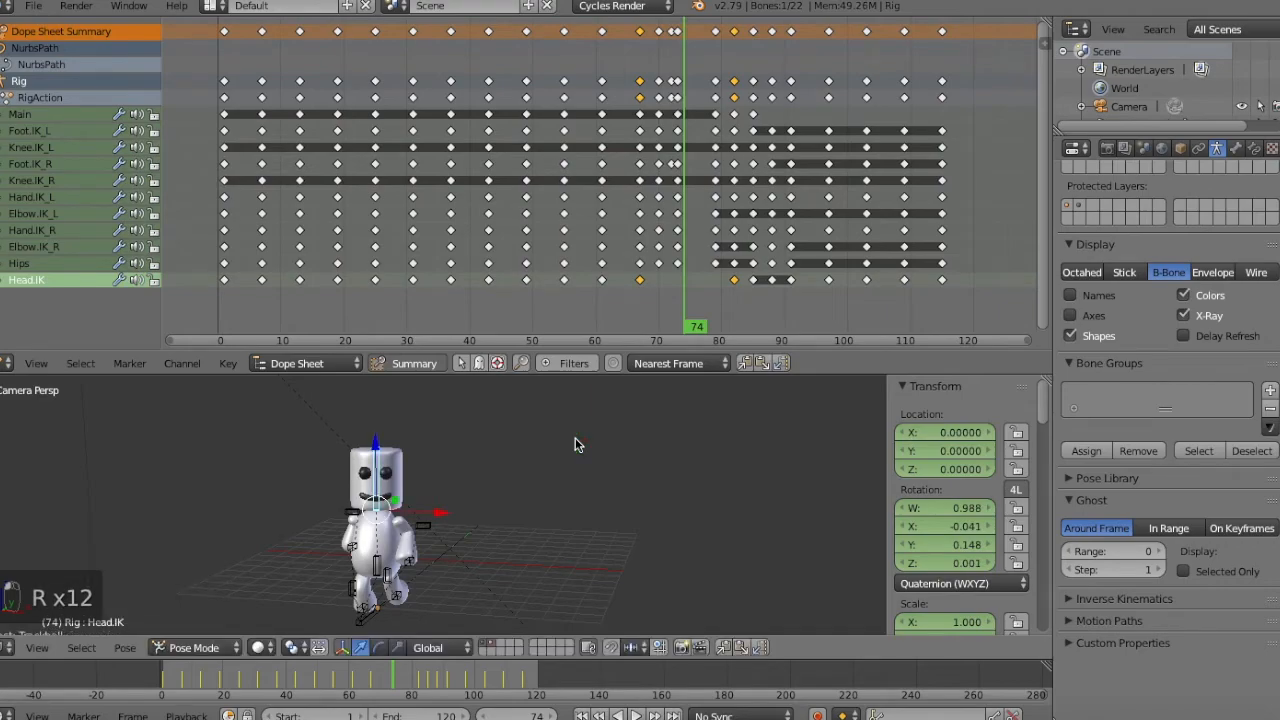
key(Right)
key(Right)
key(Up)
Rotate the Head.IK bone at frame 76 to shape the turn and insert a LocRotScale keyframe.
key(Left)
key(Left)
key(Left)
key(Left)
key(Left)
key(Left)
key(Left)
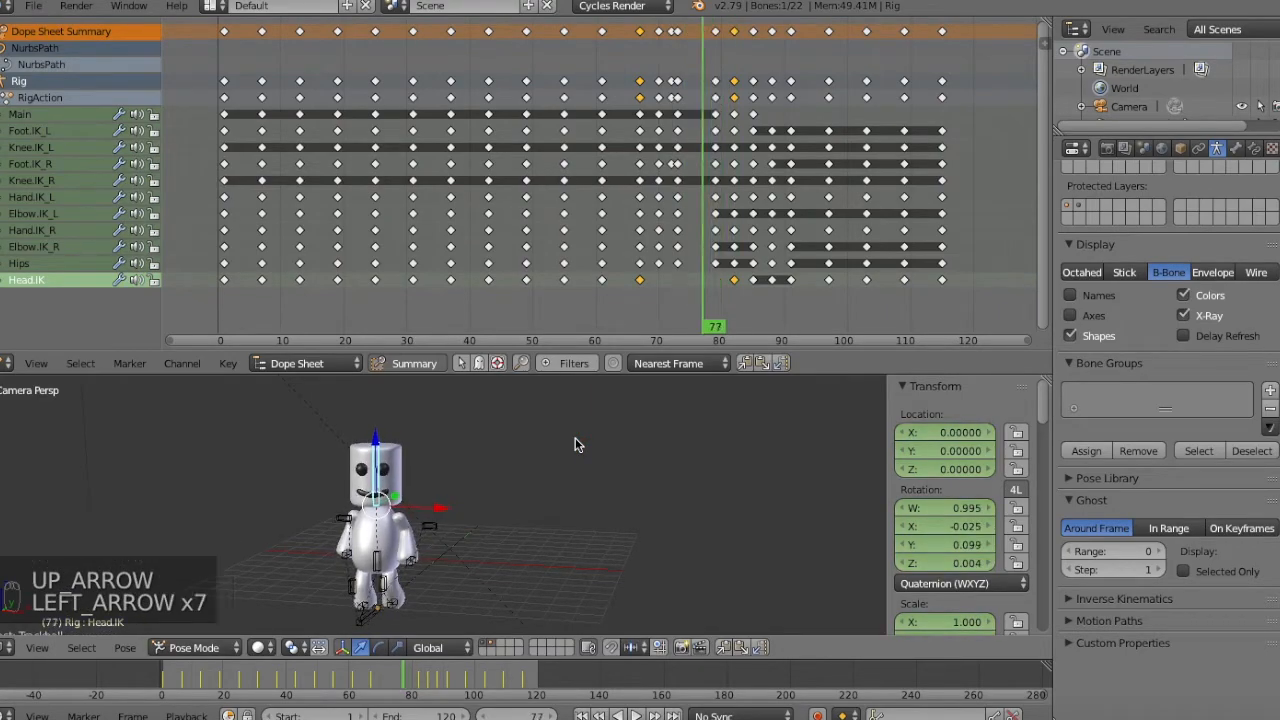
key(Left)
key(r)
key(r)
key(r)
key(r)
key(r)
key(r)
key(r)
key(r)
key(r)
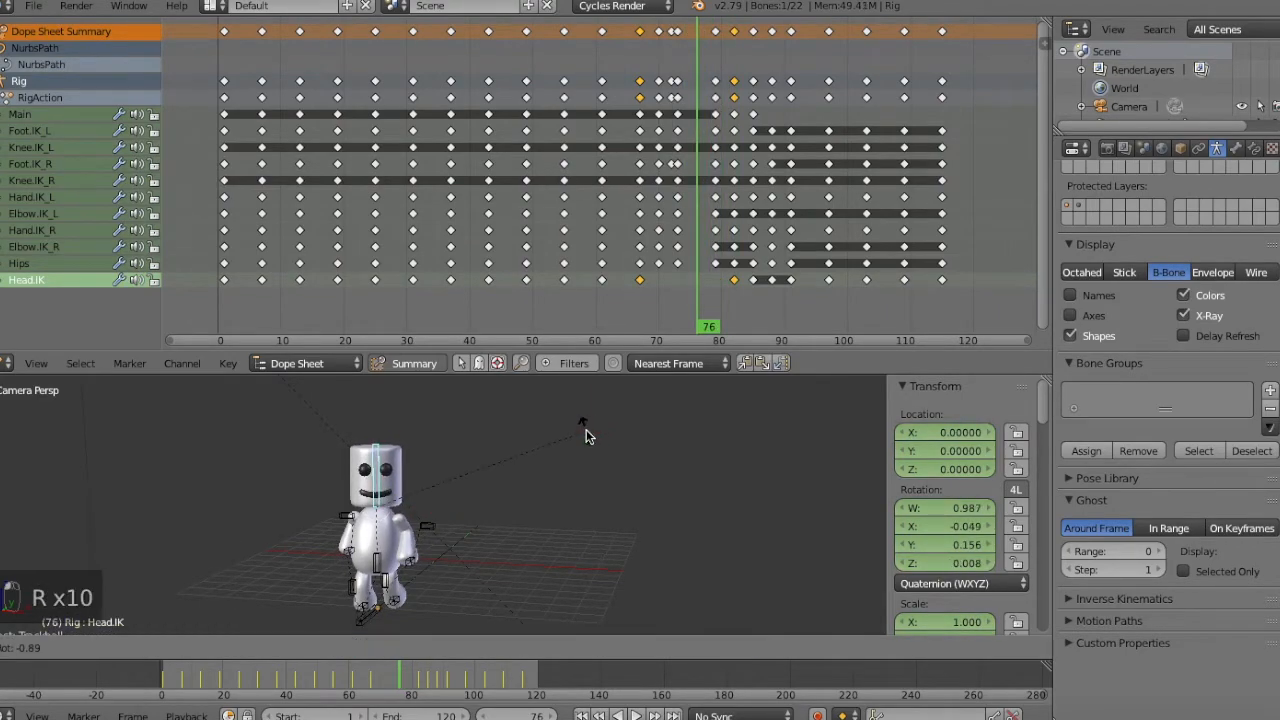
click(614, 477)
key(i)
click(580, 468)
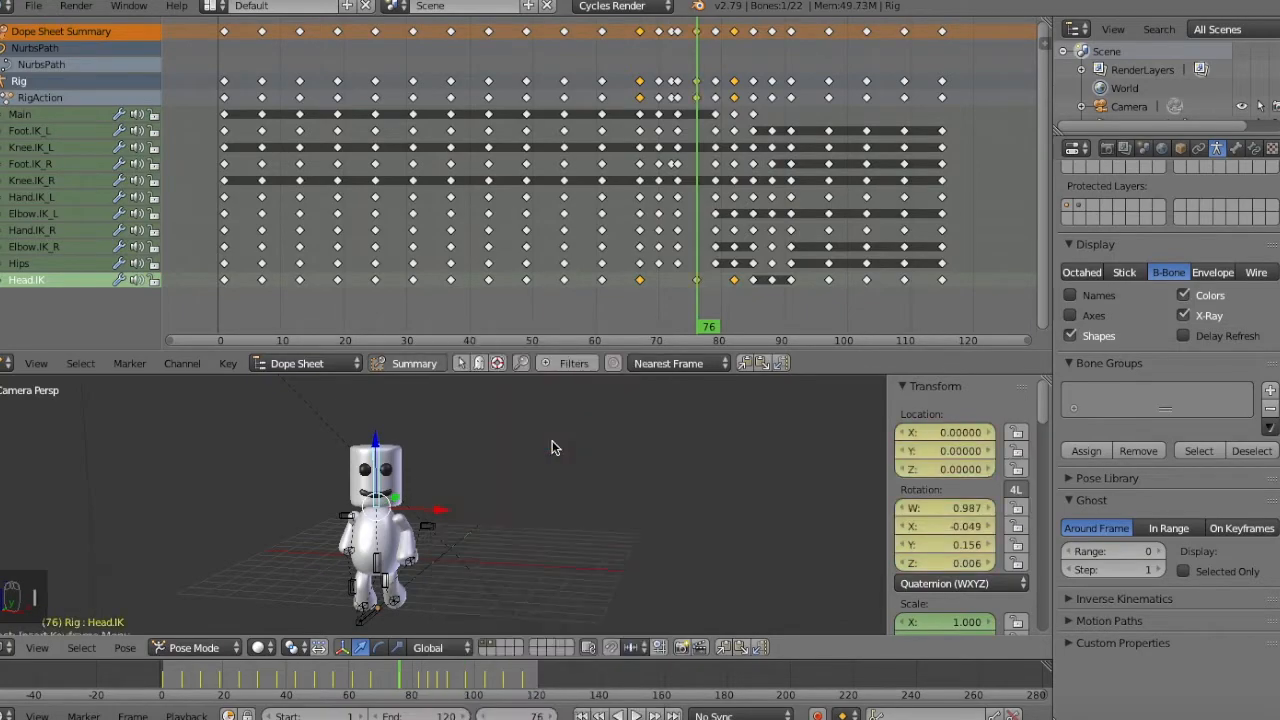
Select all the rig's bones and insert a LocRotScale keyframe at frame 70.
key(a)
key(a)
key(Down)
key(i)
click(600, 459)
Delete the rig's keyframes at frame 72.
key(Up)
key(Up)
key(Up)
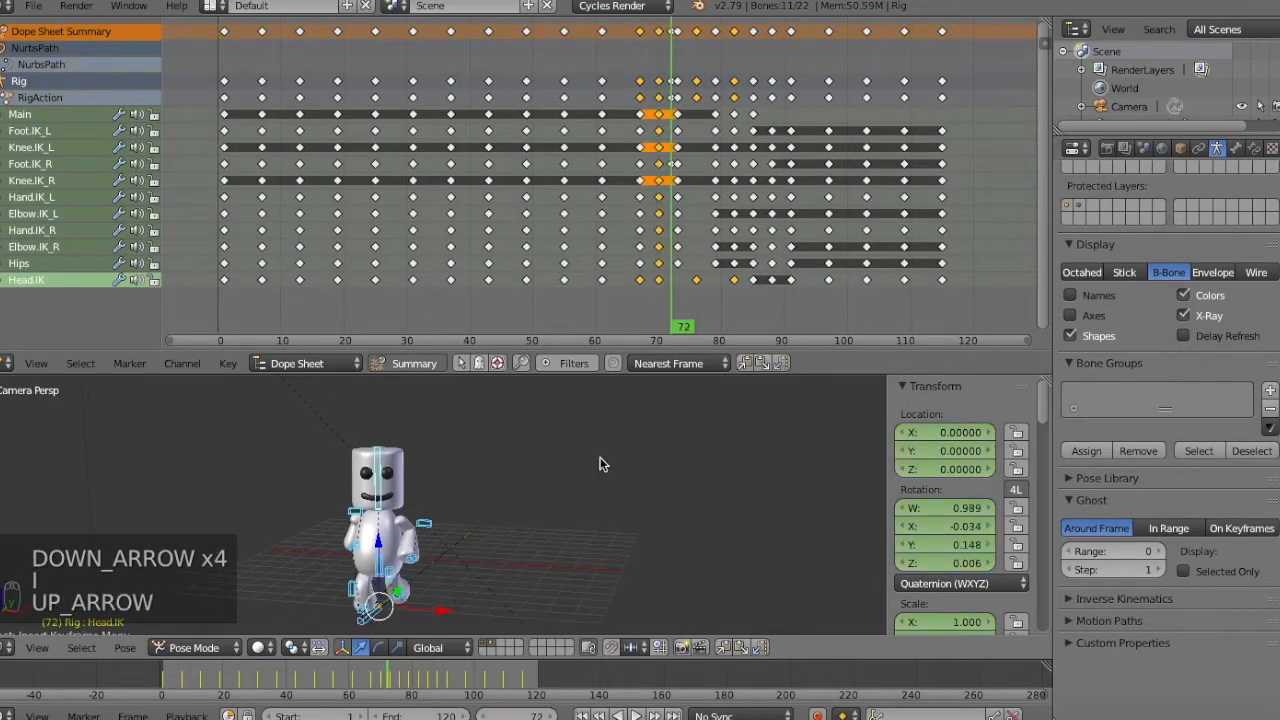
key(Down)
key(Up)
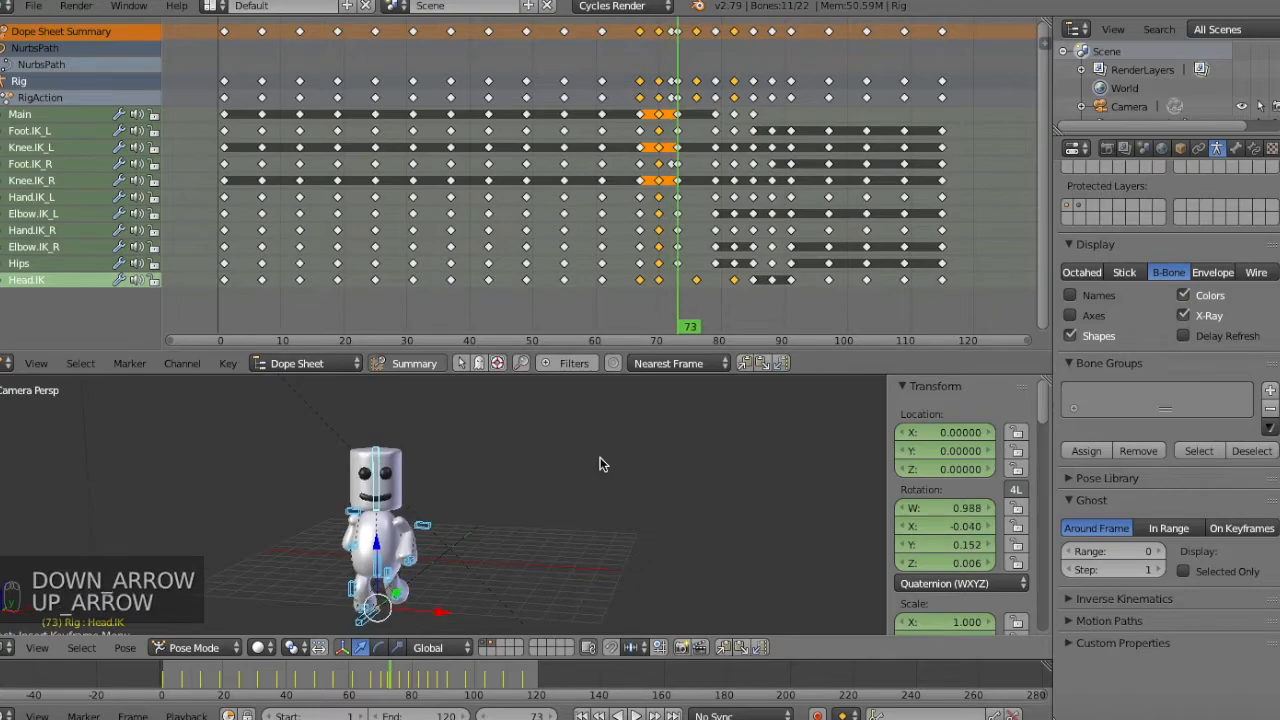
key(Down)
key(alt+i)
click(600, 460)
key(Up)
key(Down)
Examine the character's turning motion frame by frame around frames 67 to 82.
key(Up)
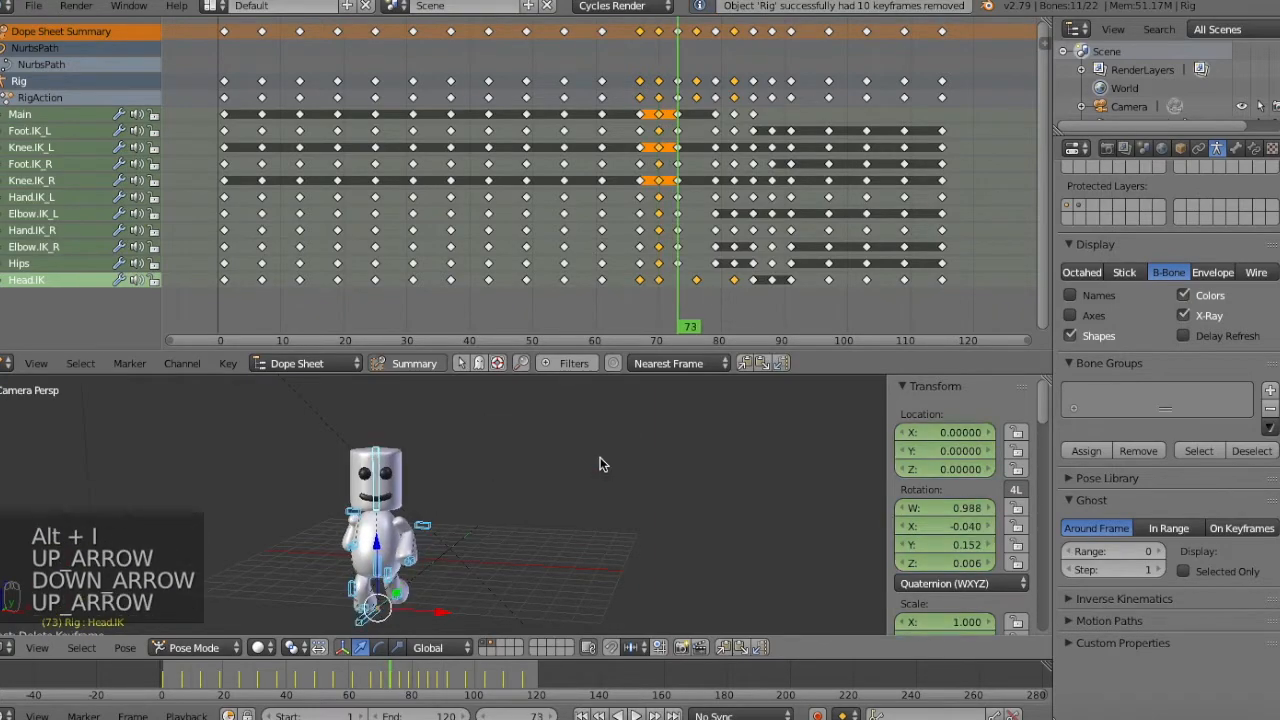
key(Up)
key(Down)
key(Down)
key(Down)
key(Down)
key(Down)
key(Down)
key(Down)
key(Down)
key(Right)
key(Right)
key(Right)
key(Right)
key(Right)
key(Right)
key(Right)
key(Right)
key(Right)
key(Right)
key(Right)
key(Right)
key(Right)
key(Right)
key(Right)
key(Right)
key(Right)
key(Right)
key(Right)
key(Right)
key(Right)
key(Right)
key(Right)
key(Right)
key(Right)
key(Right)
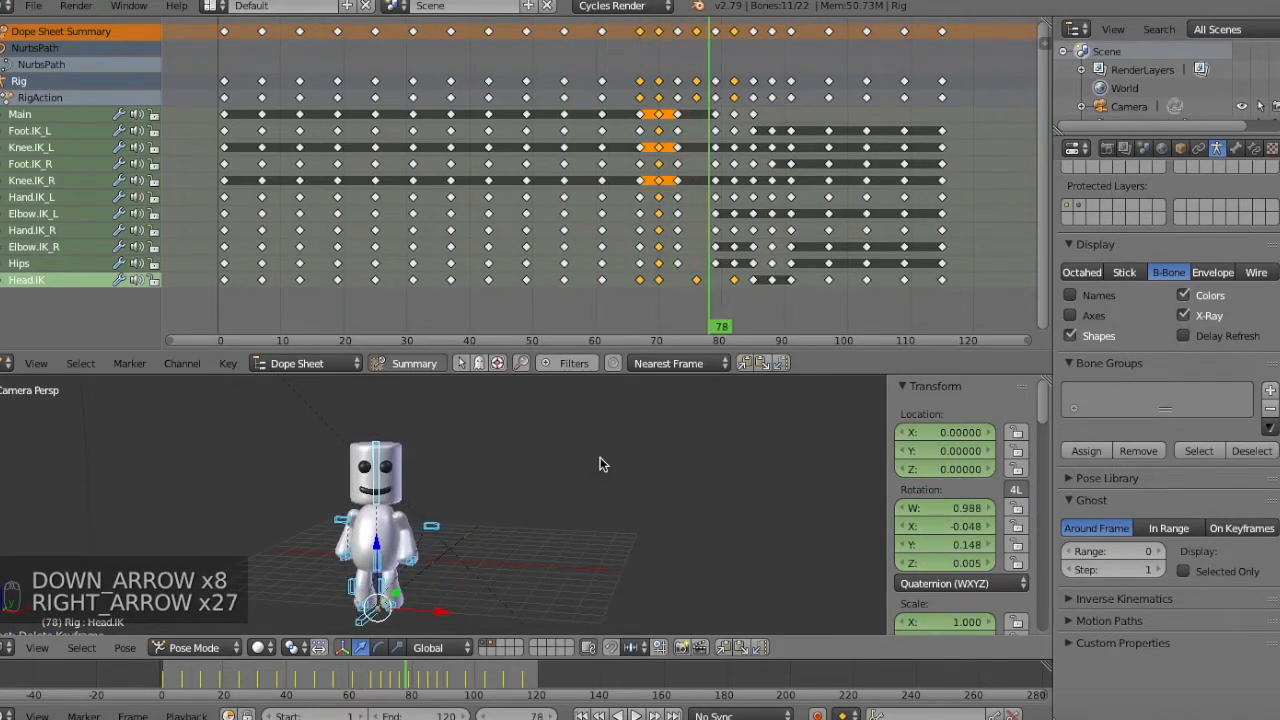
Insert LocRotScale keyframes for all bones at frames 79, 76 and 73.
key(Down)
key(Down)
key(Down)
key(Down)
key(Down)
key(Down)
key(Down)
key(i)
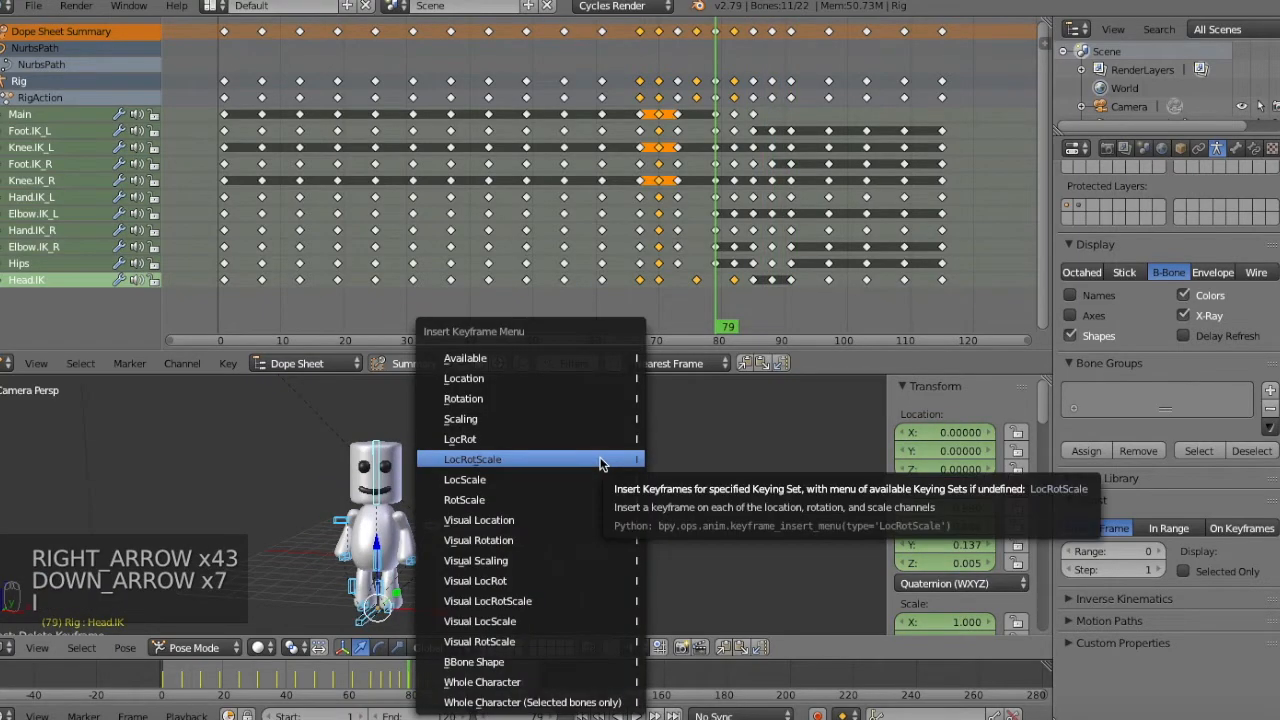
click(600, 459)
key(Down)
key(i)
click(600, 460)
key(Down)
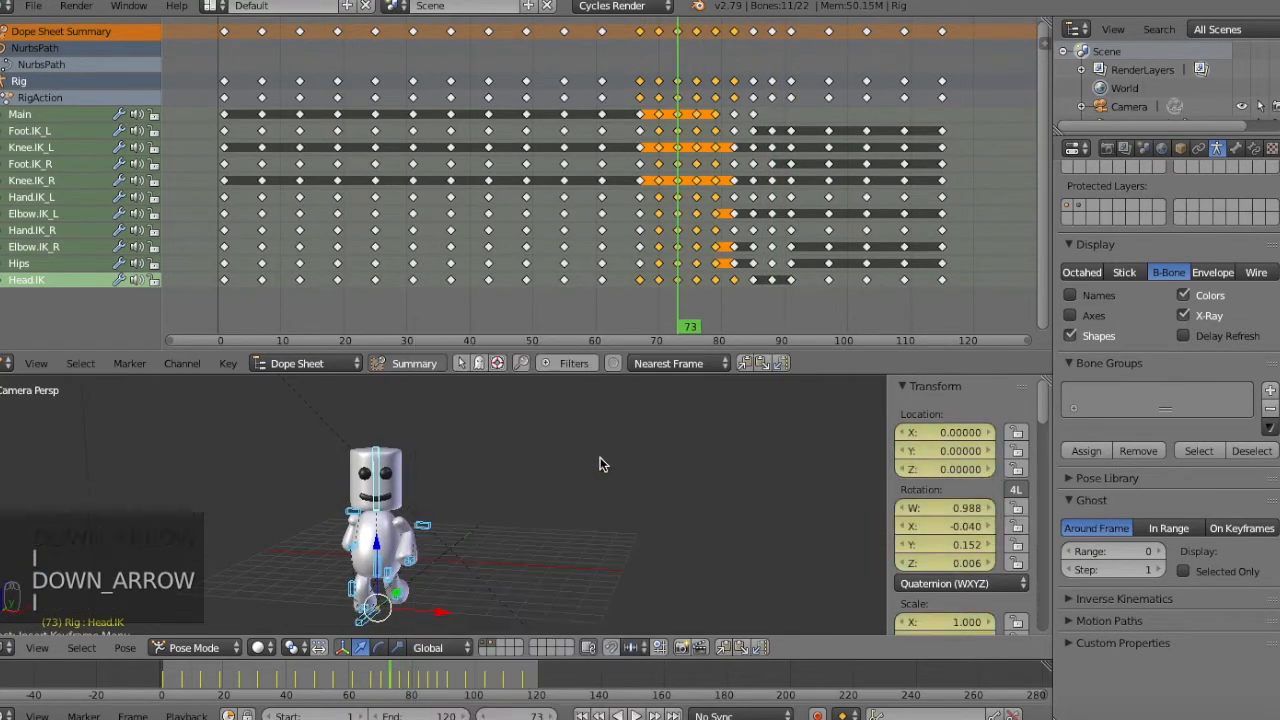
Merge the Dope Sheet area into the 3D view, deselect all bones and play the animation.
key(a)
drag(1053, 379, 586, 335)
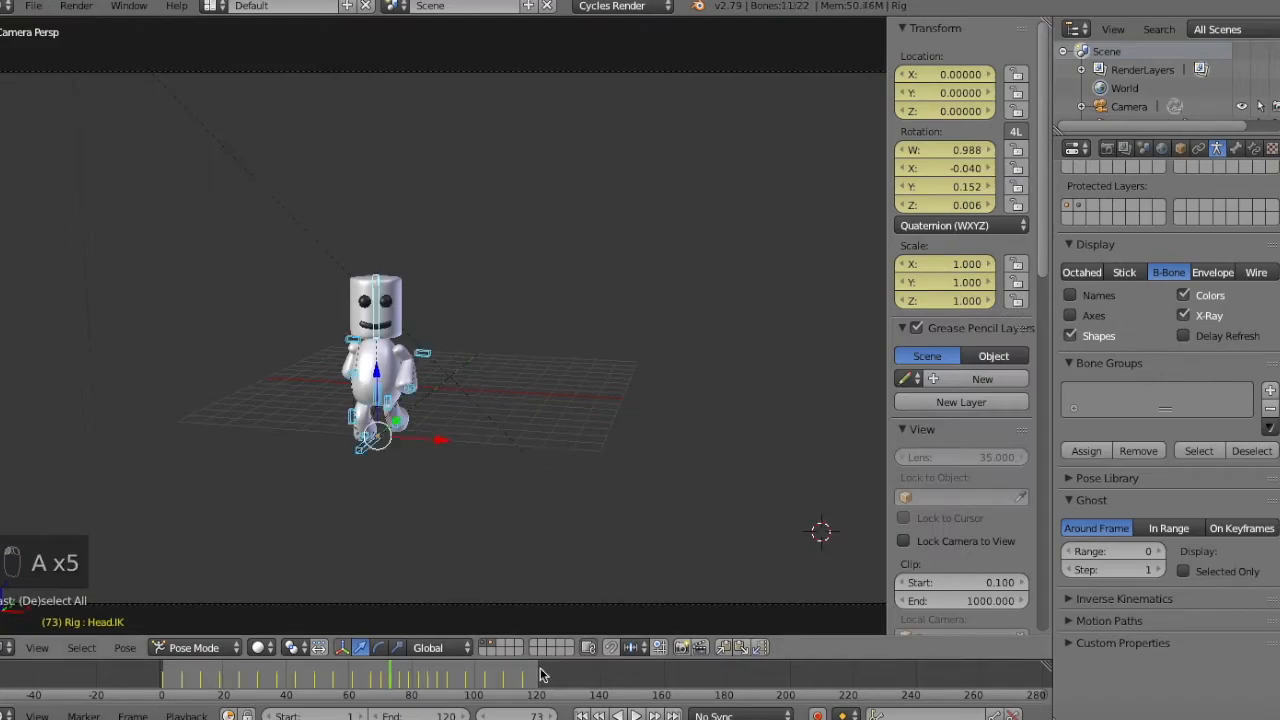
key(a)
key(alt+a)
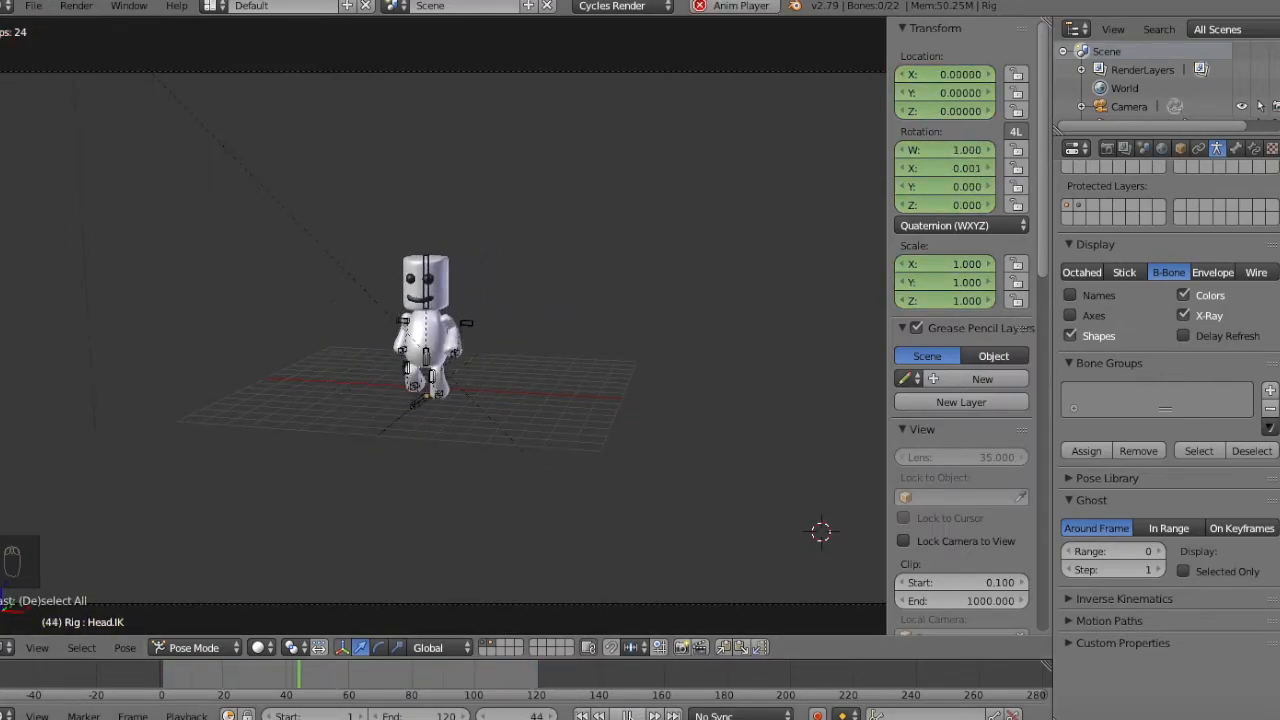
key(Escape)
Try moving a control point of the NurbsPath freely in Edit Mode while the animation plays.
key(n)
key(t)
click(550, 433)
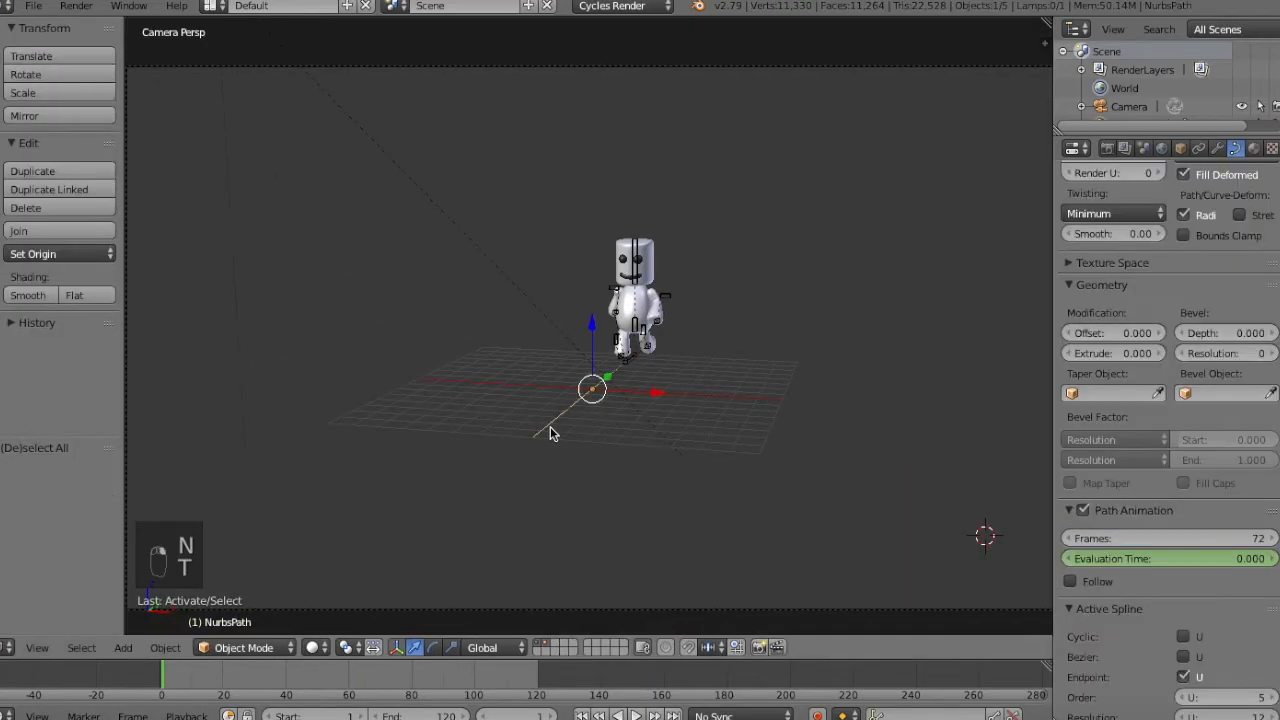
key(Tab)
key(alt+a)
key(g)
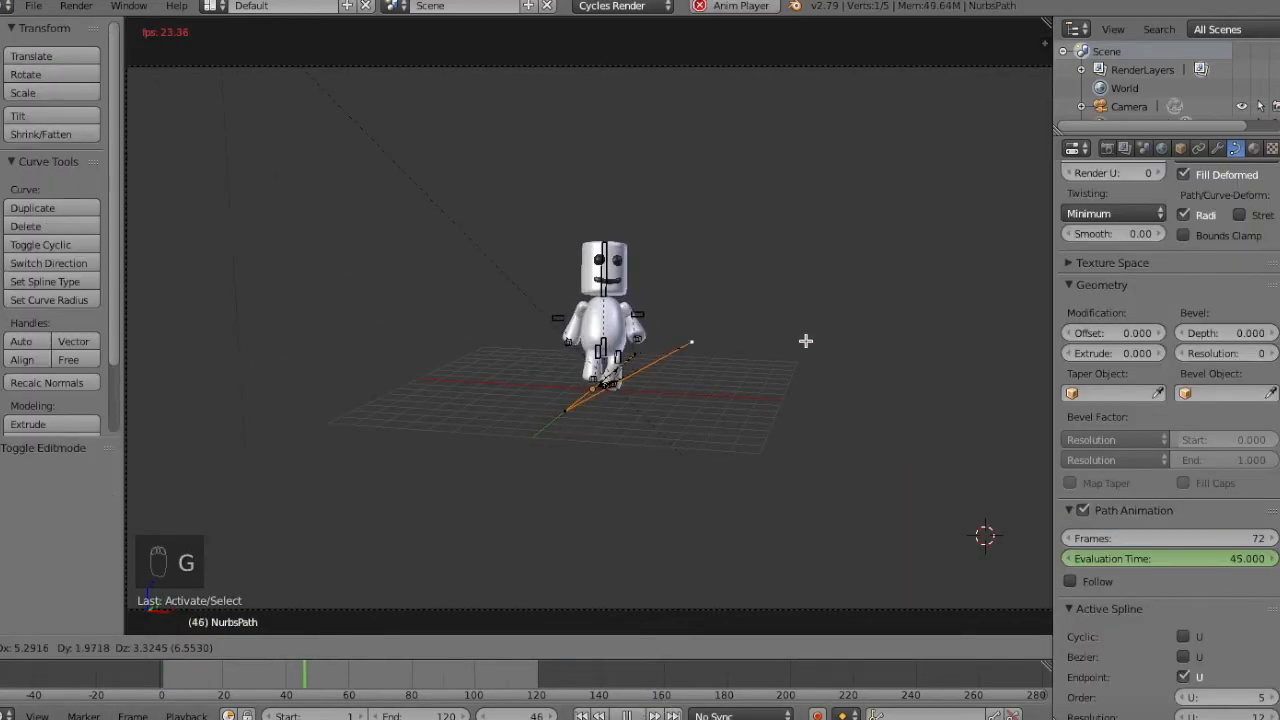
click(606, 446)
Try raising a control point of the NurbsPath along Z during playback, and leave Edit Mode.
key(a)
right_click(590, 415)
key(g)
key(z)
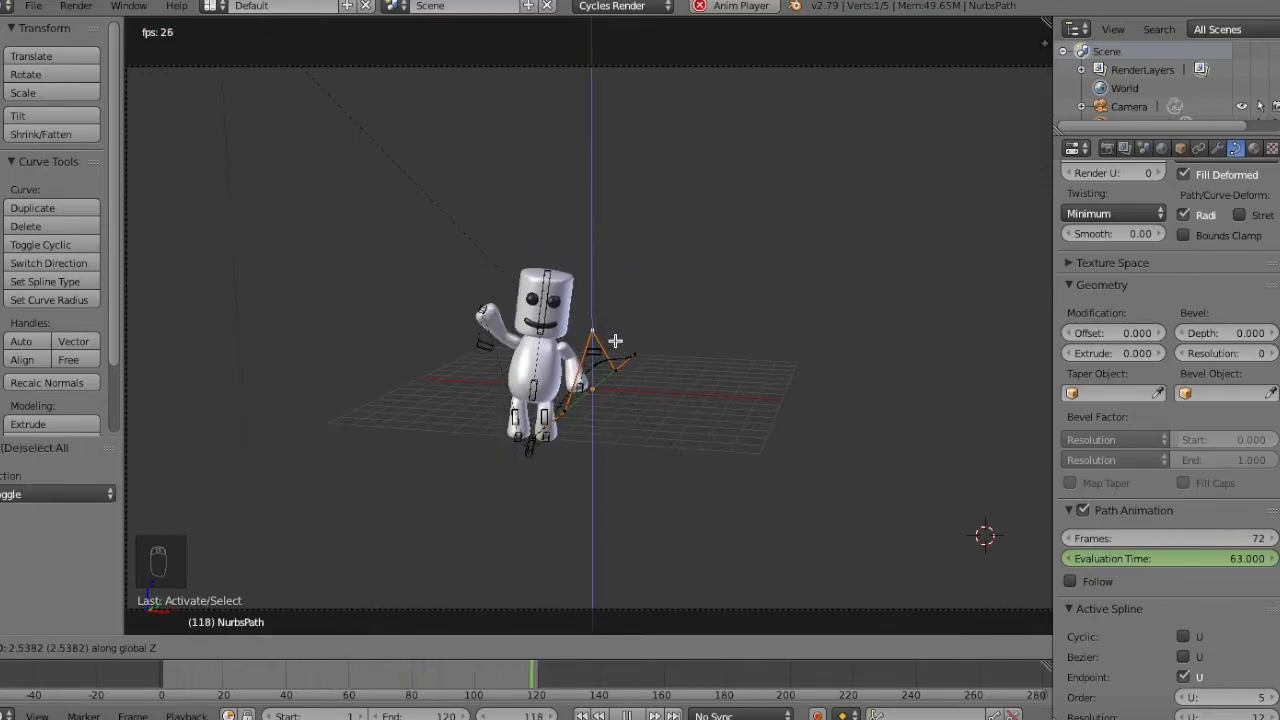
click(615, 341)
key(a)
key(Tab)
key(a)
Stop playback, select the Head.IK bone and examine its pose at the keyframes around frame 85.
click(628, 716)
drag(458, 670, 436, 694)
right_click(531, 290)
key(n)
key(Up)
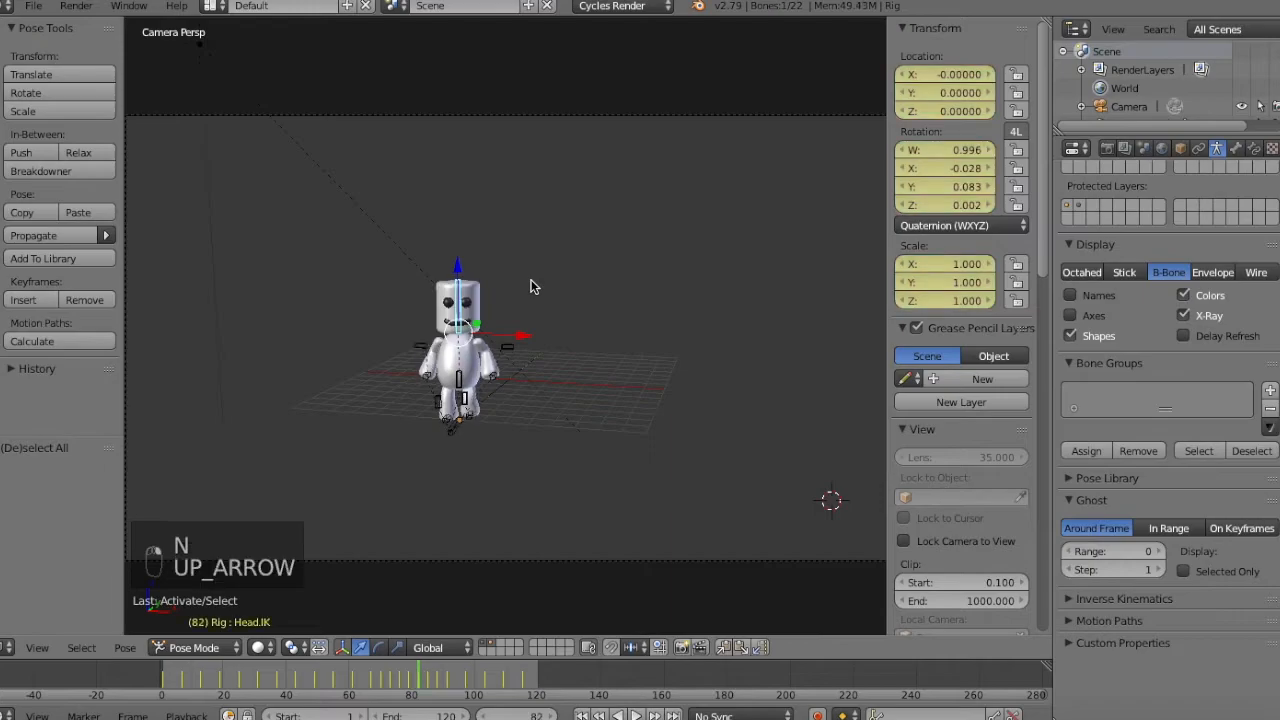
key(Up)
key(Down)
key(Down)
key(Down)
key(Down)
key(Up)
key(Up)
key(Up)
key(Up)
key(Up)
key(Down)
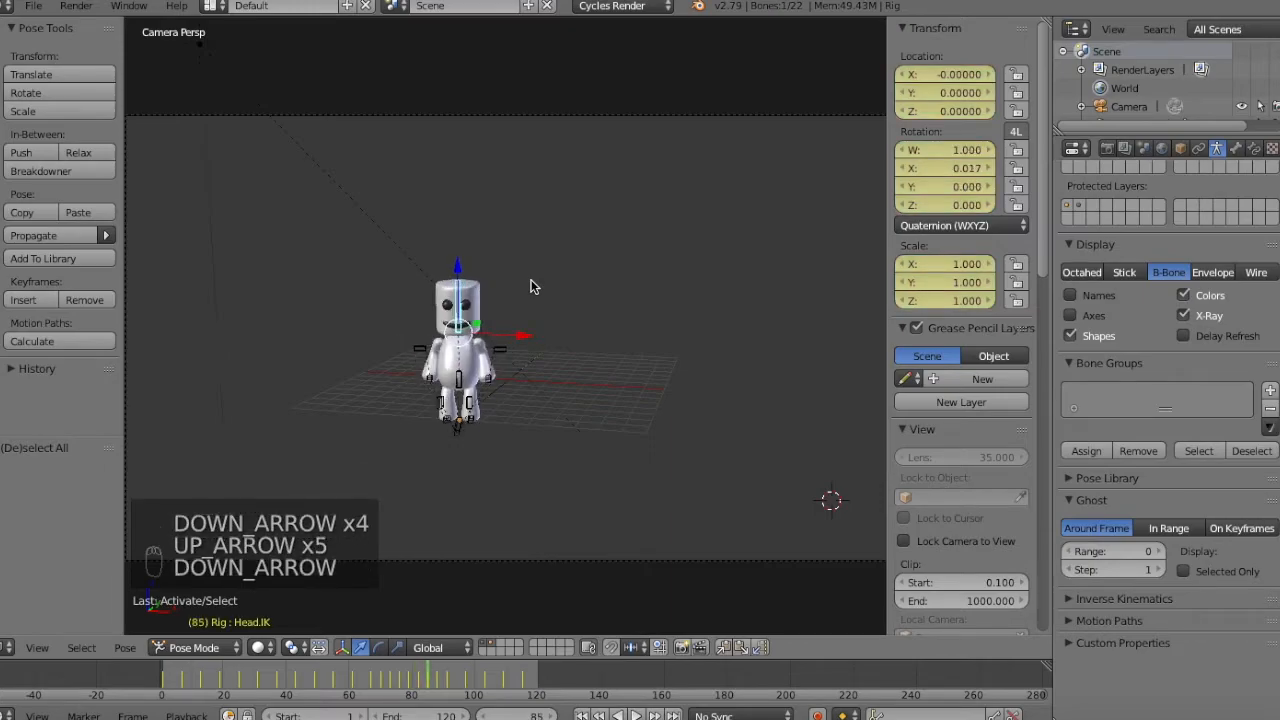
Rotate the Head.IK bone at frame 85 to tilt the head and insert a LocRotScale keyframe.
key(r)
key(r)
click(573, 304)
key(i)
click(573, 300)
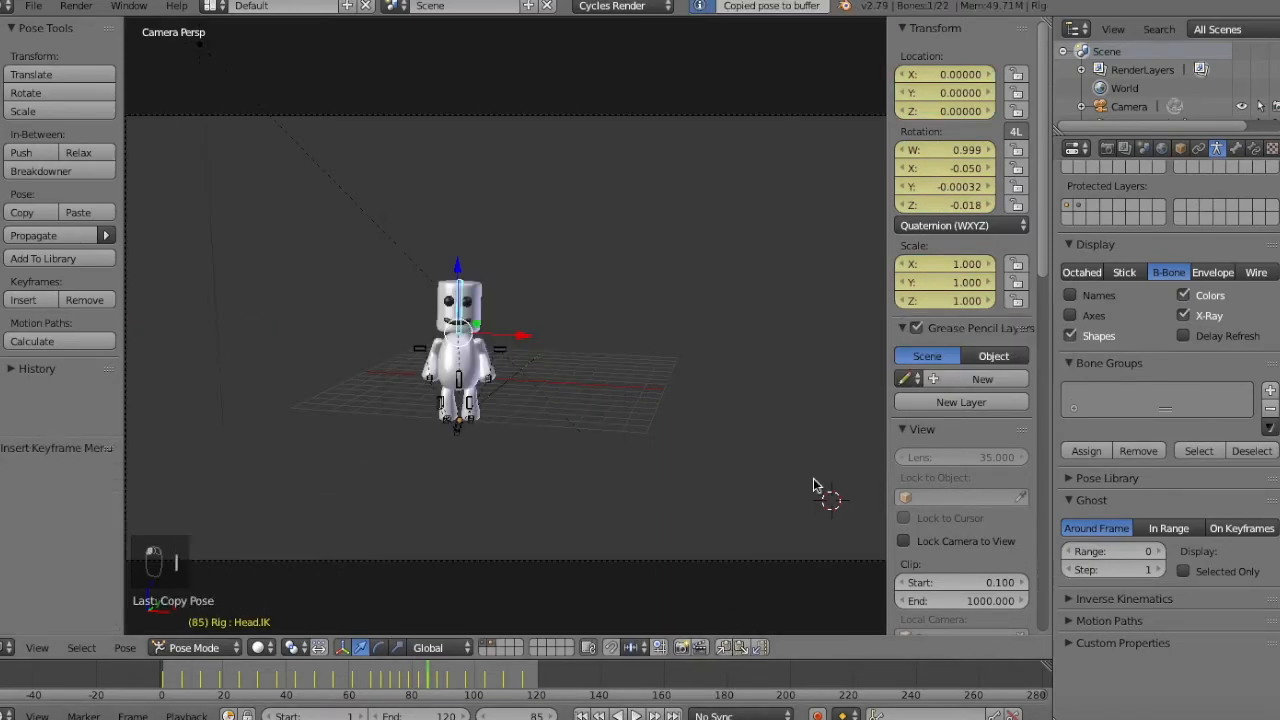
Copy the Head.IK pose from frame 85, paste it at frames 88 and 91, and keyframe both.
key(Up)
key(i)
click(730, 336)
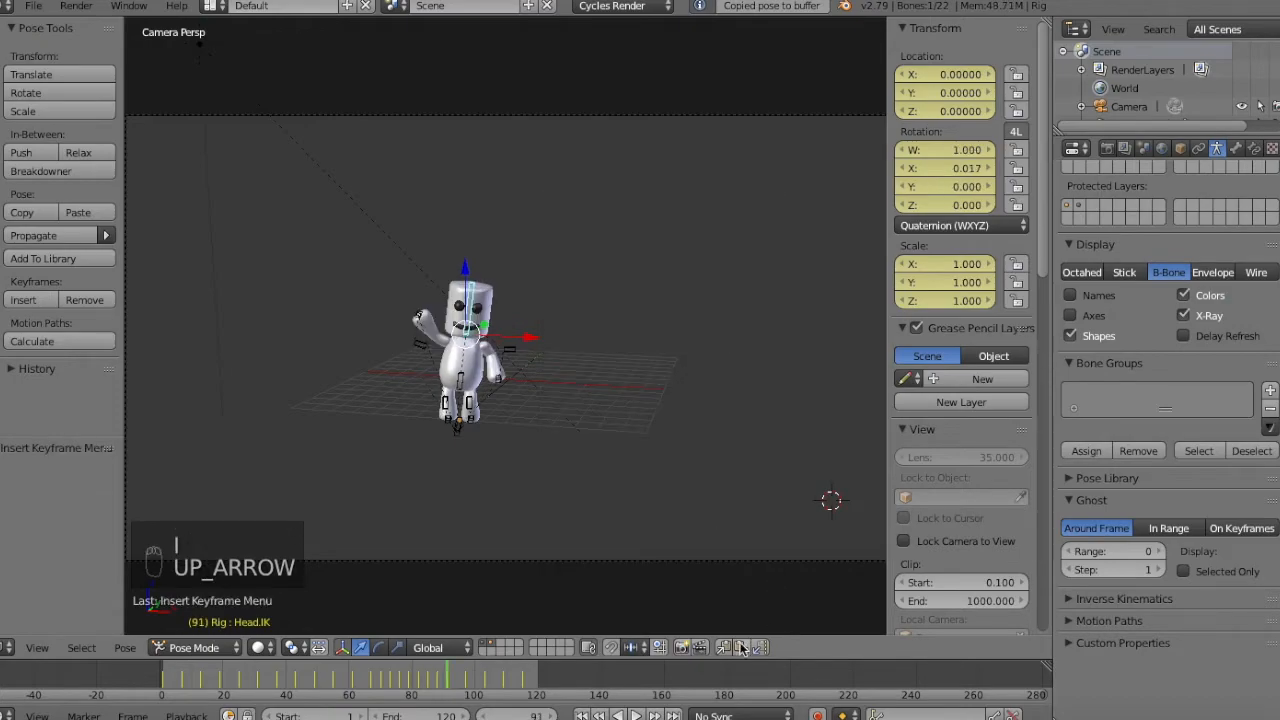
key(i)
click(729, 240)
Rotate the Head.IK bone about -9.7° around its local X axis at frame 97 and keyframe it.
key(Up)
key(Up)
key(r)
key(r)
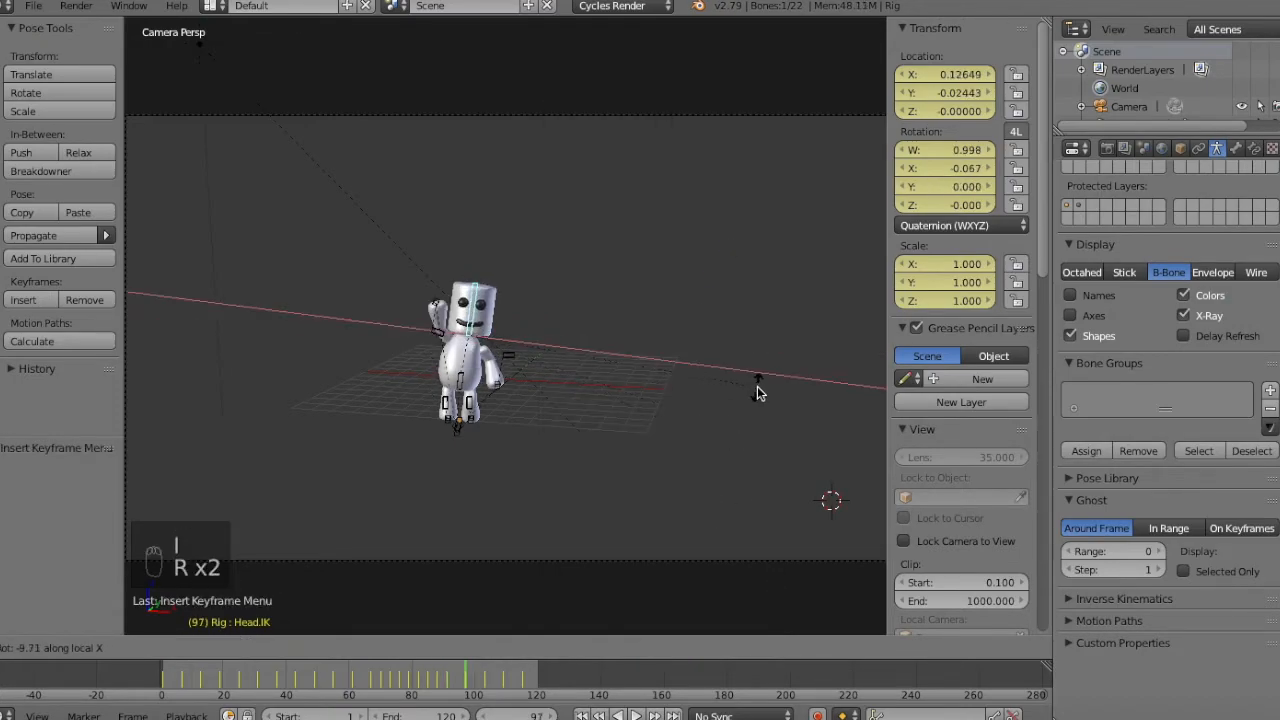
click(758, 392)
key(i)
click(780, 207)
Rotate the Head.IK bone around its X axis at frame 103 and keyframe it.
key(Up)
key(Up)
key(r)
key(r)
key(x)
click(746, 389)
key(i)
click(762, 300)
Rotate the Head.IK bone around the X axis at frame 109 and keyframe it.
key(Up)
key(r)
key(x)
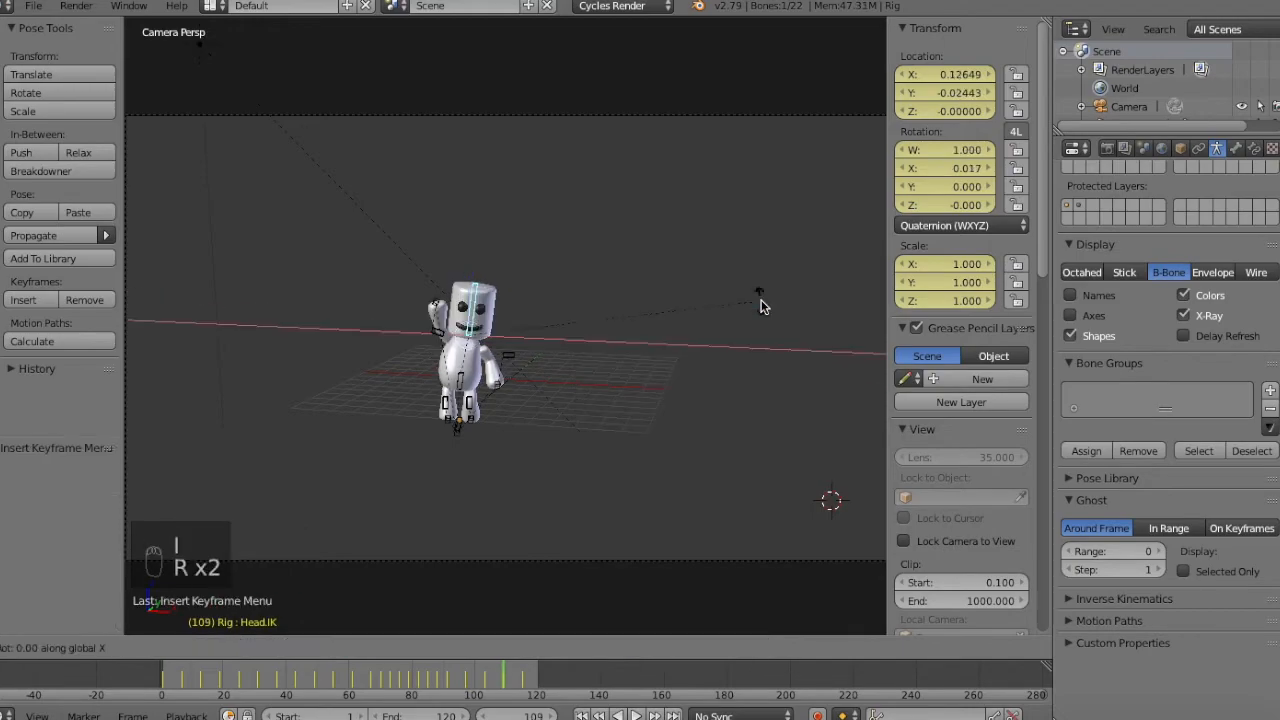
click(760, 250)
key(i)
click(760, 250)
Rotate the Head.IK bone around its local X axis at frame 115, keyframe it and deselect all bones.
key(Up)
key(Down)
key(Up)
key(r)
key(x)
key(x)
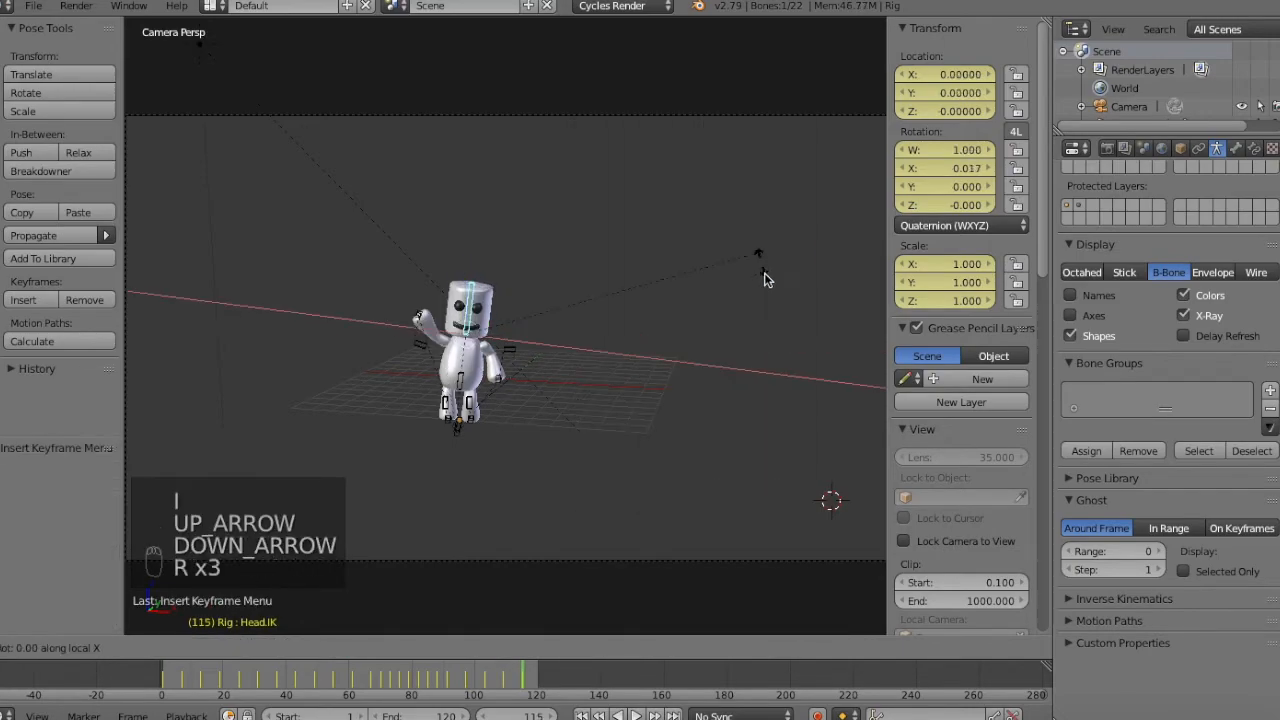
click(801, 202)
key(a)
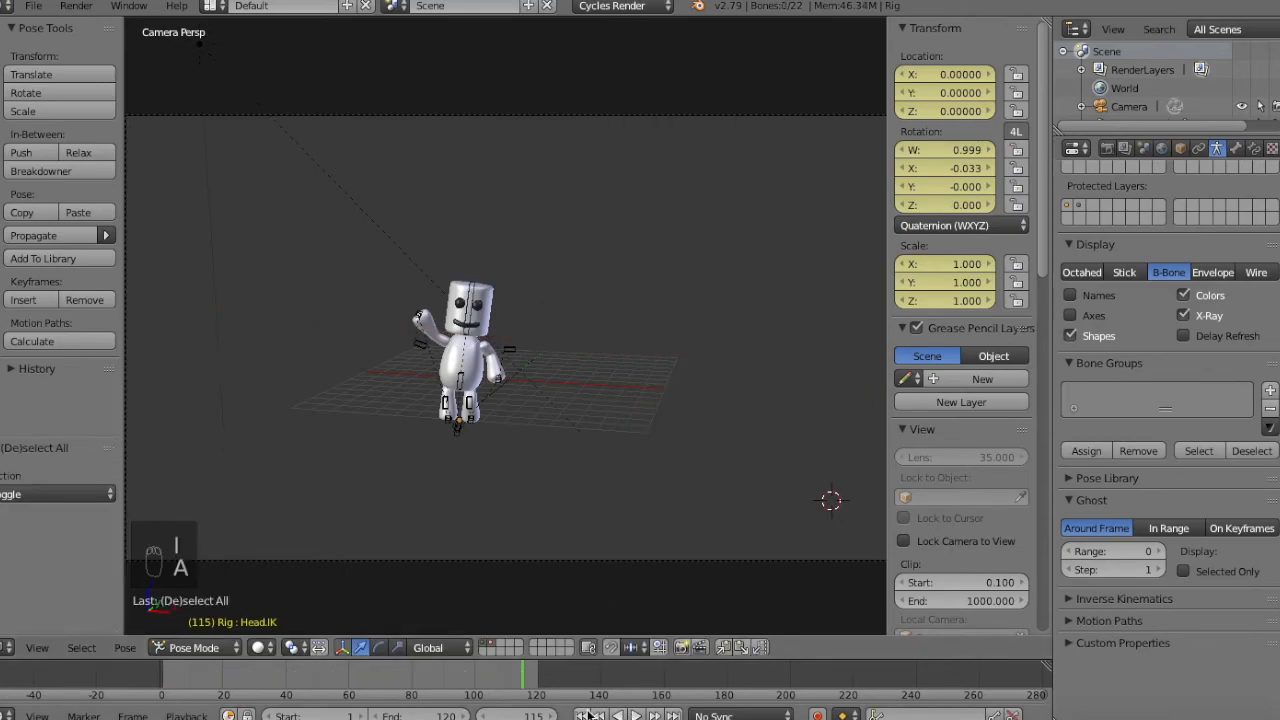
Play back the animation to check the turn and wave, stop it, and check frames 1 and 120.
click(638, 714)
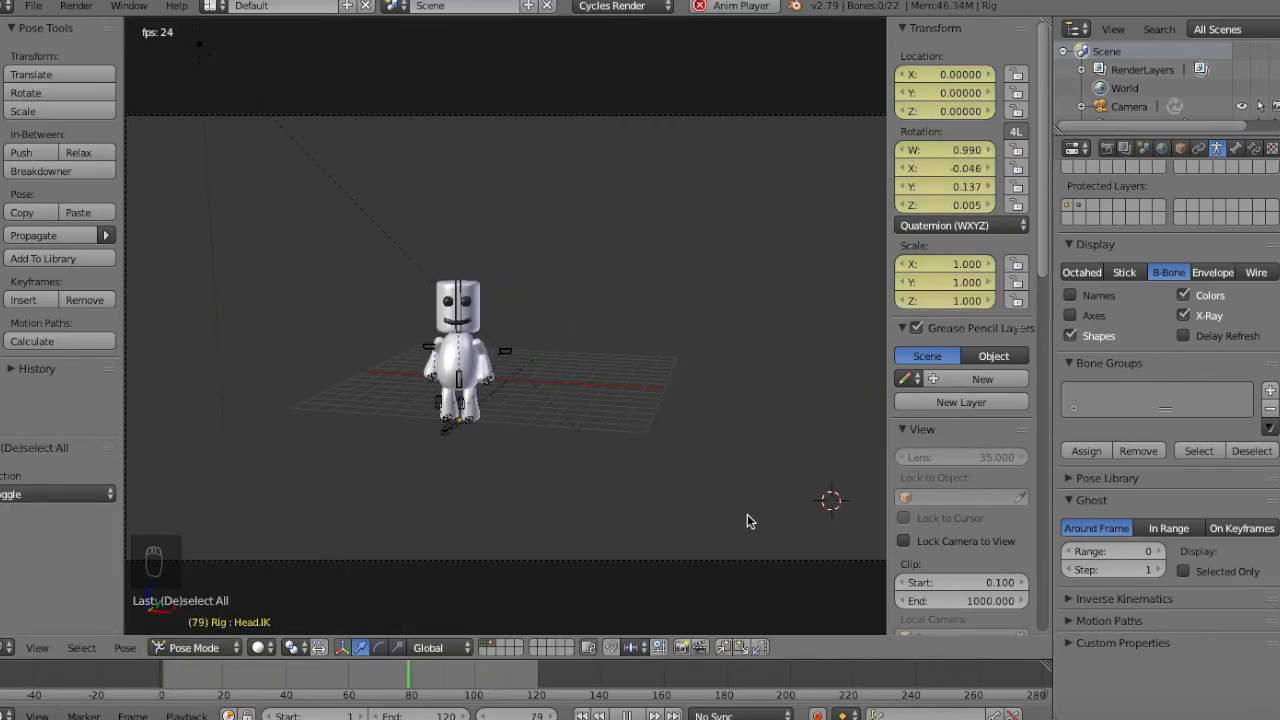
click(627, 714)
click(597, 714)
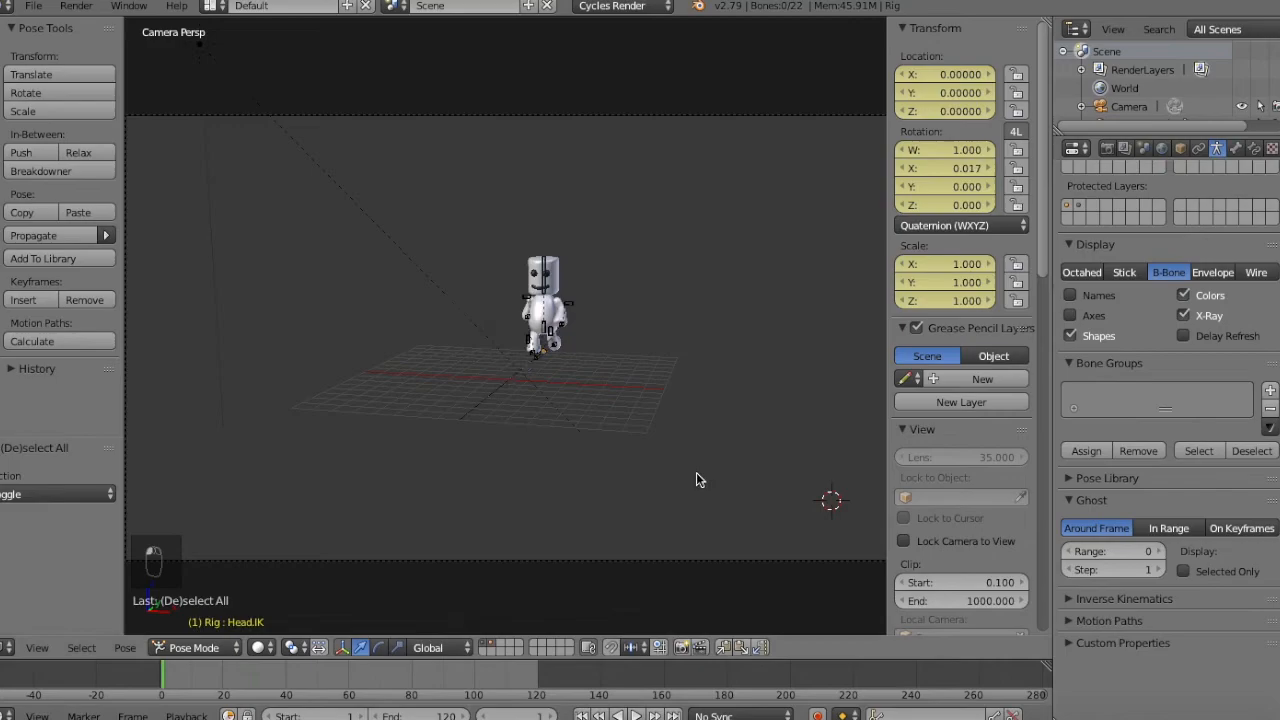
click(537, 678)
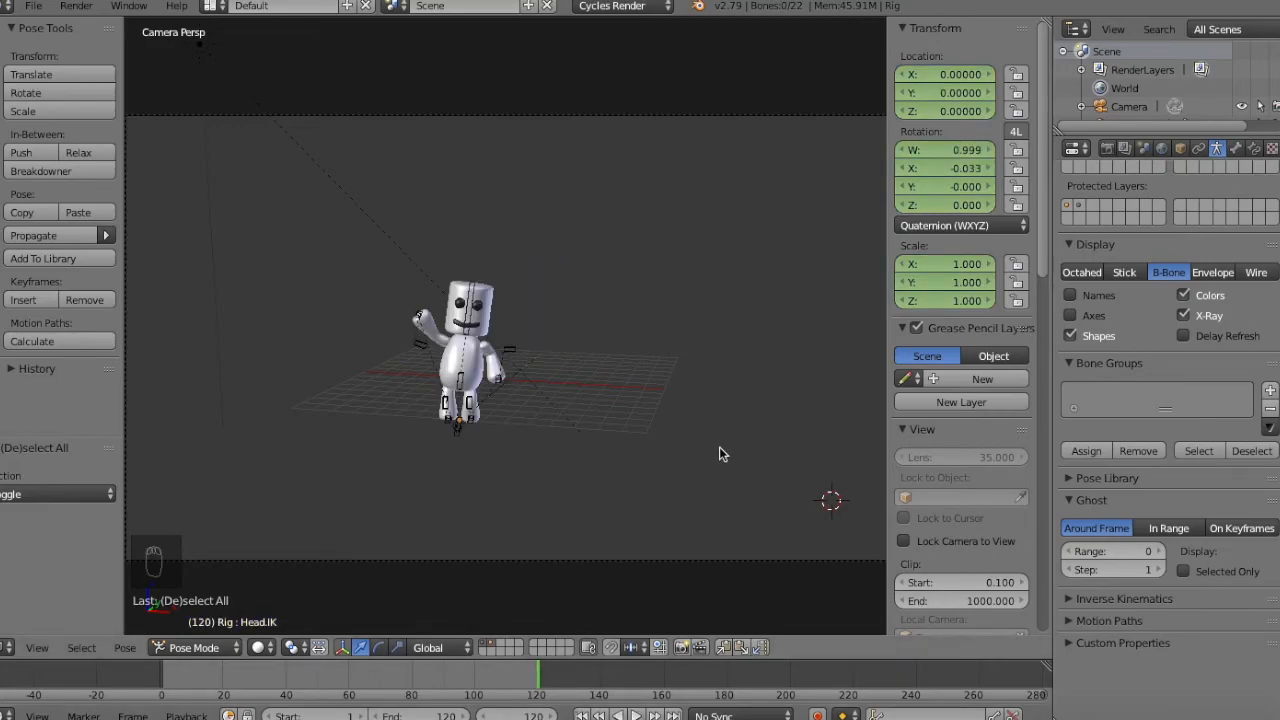
Hide the viewport's properties sidebar, switch from the rig to the character mesh in Object Mode, and briefly preview the rendered view with everything deselected.
key(n)
right_click(580, 290)
key(a)
key(shift+z)
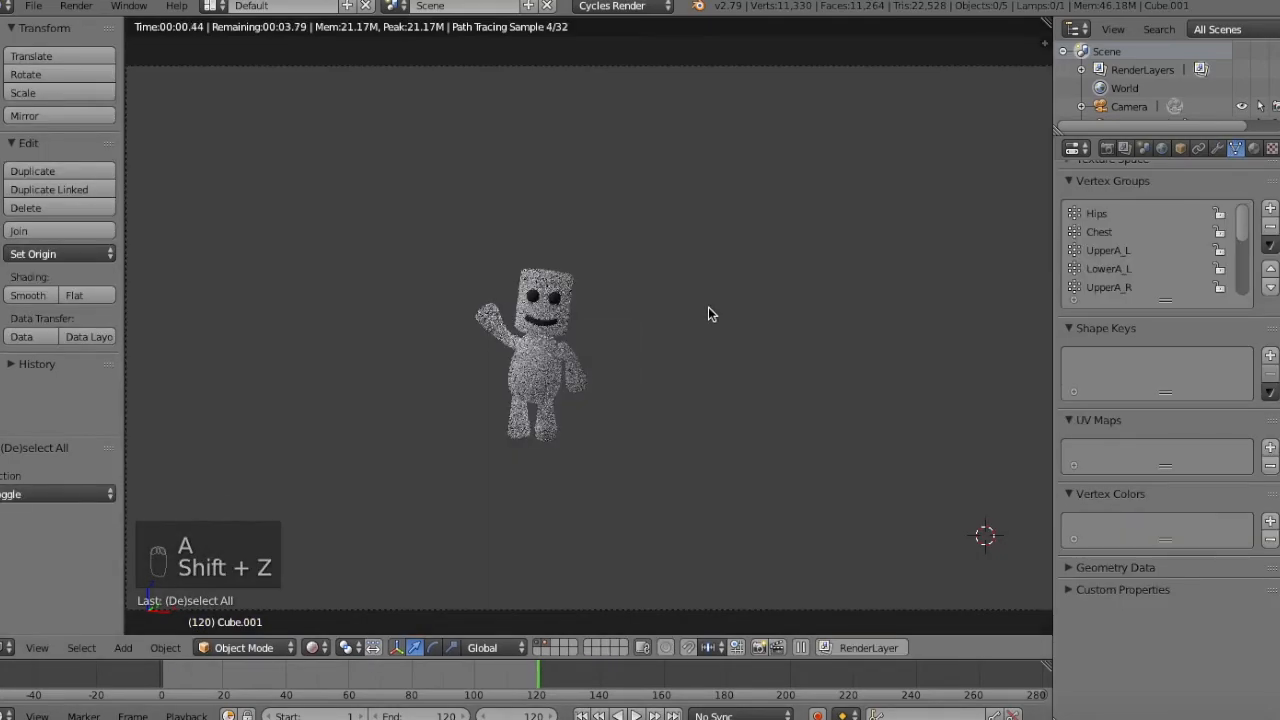
key(shift+z)
Add a ground plane at the scene center using the recentered 3D cursor, scale it by 10, and briefly preview the rendered view.
key(shift+s)
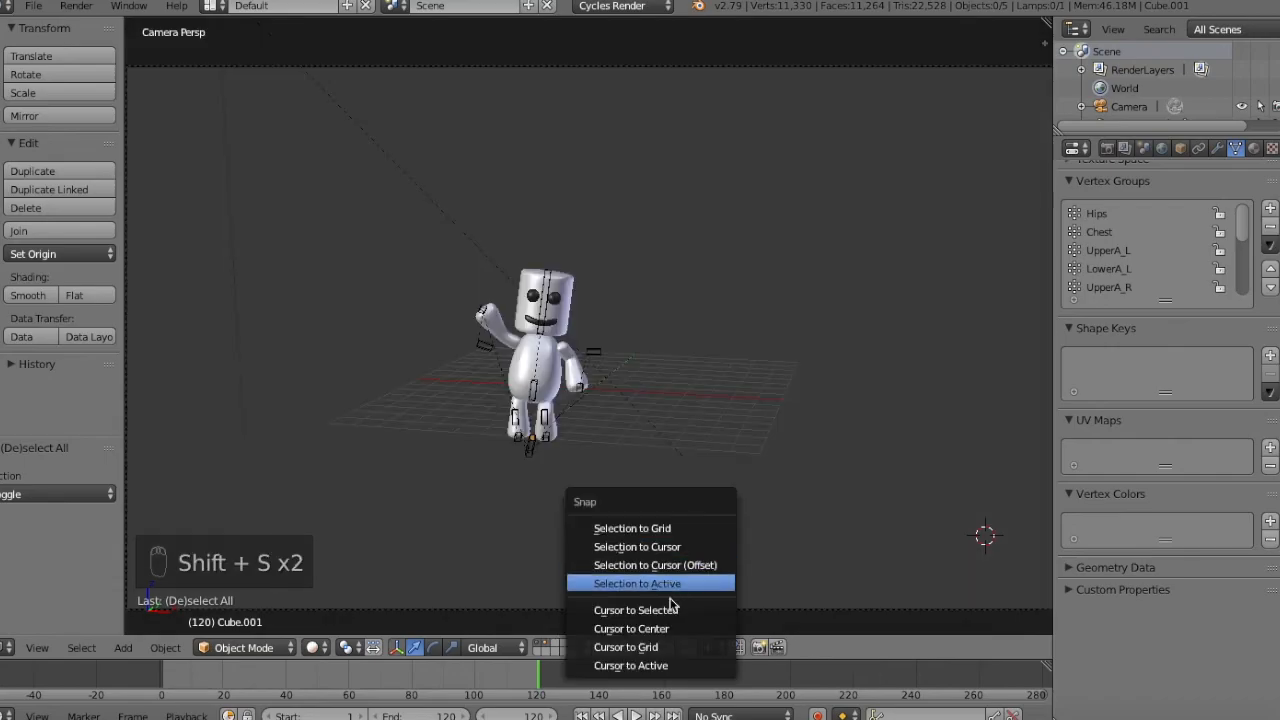
click(630, 628)
key(shift+a)
mouse_move(714, 397)
click(825, 408)
text(s10)
click(712, 468)
key(a)
key(shift+z)
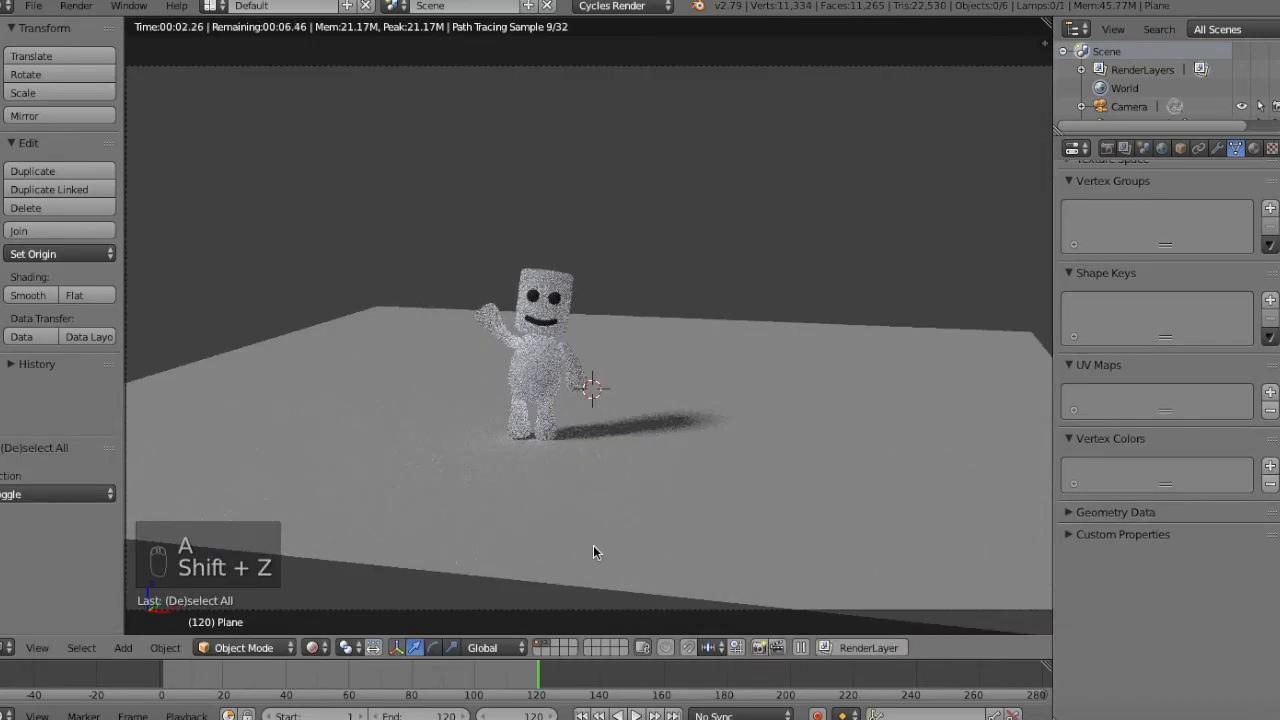
key(shift+z)
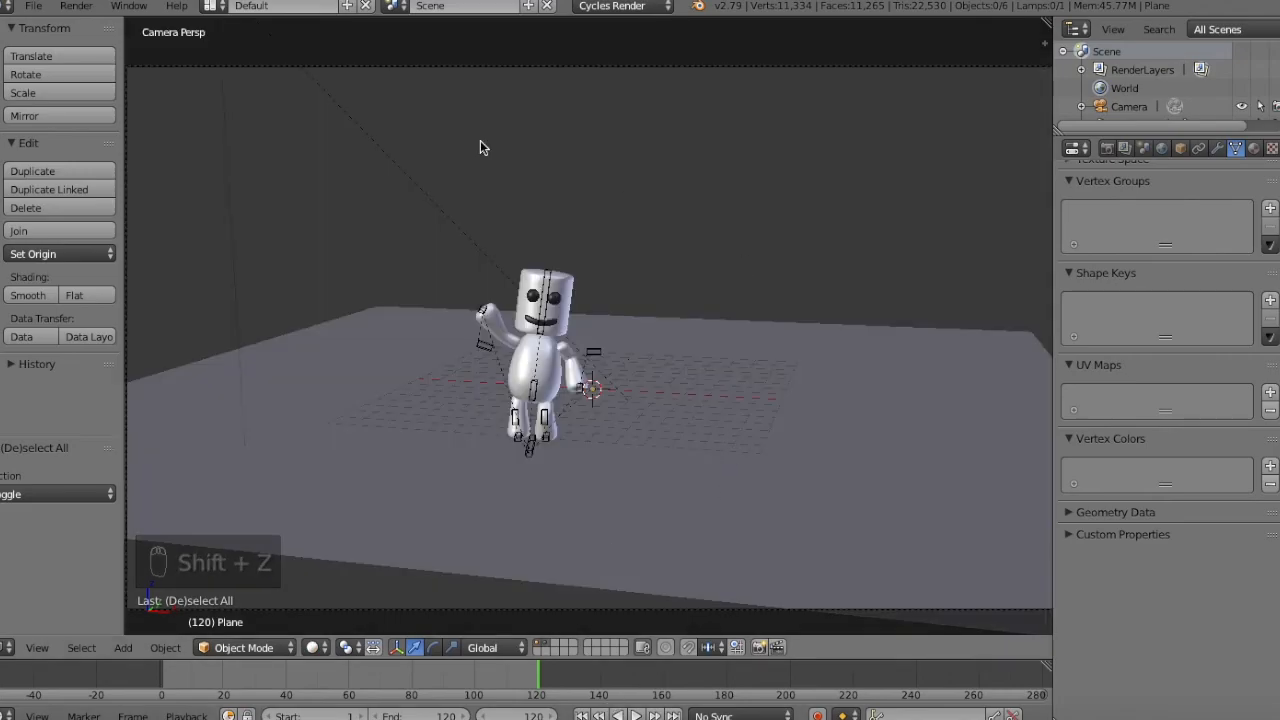